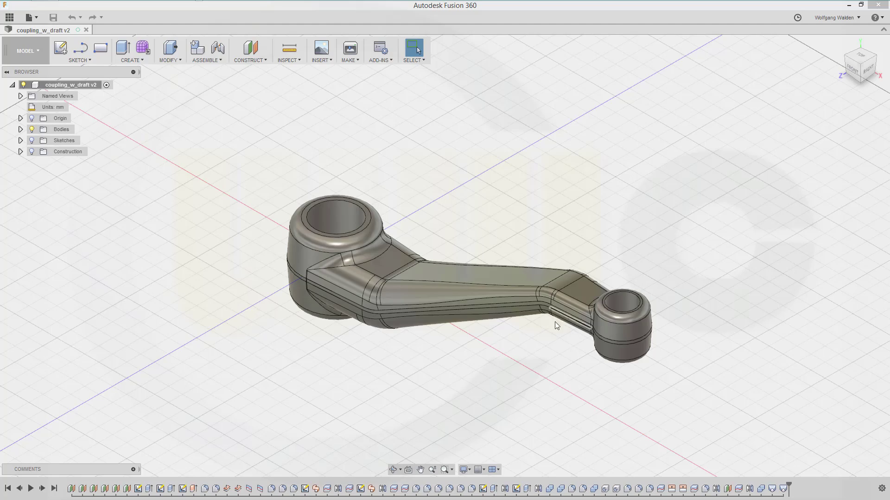
- Orbit and pan around the finished coupling arm to inspect it from a low front angle
middle_click_drag(532, 316, 512, 328, "shift")
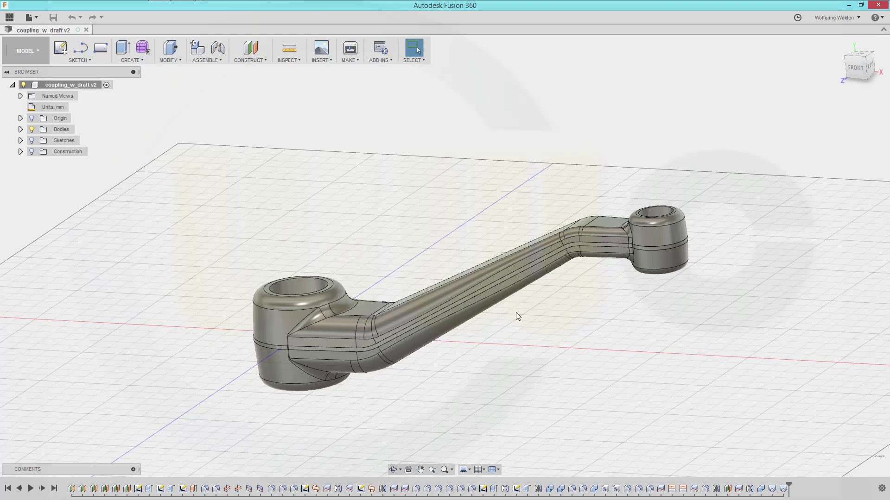
middle_click_drag(515, 313, 563, 329)
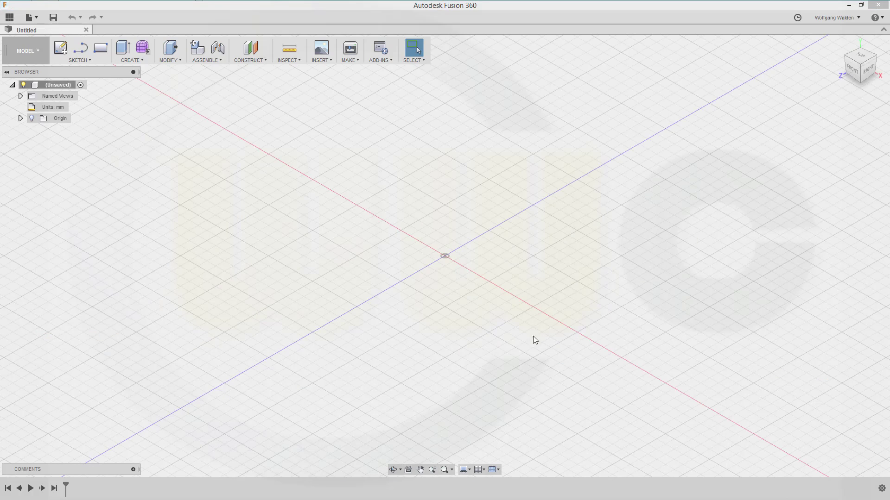
middle_click_drag(534, 340, 469, 378)
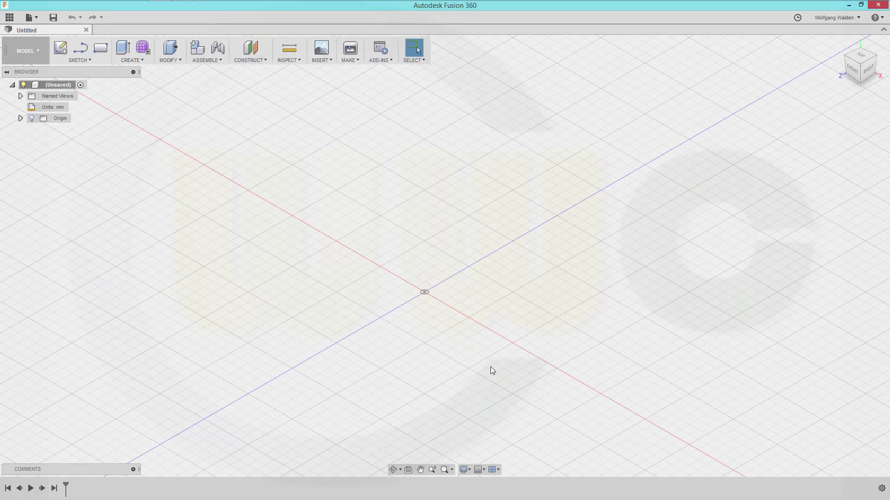
- Show the origin planes and add an offset plane 100 mm from YZ
middle_click_drag(496, 322, 188, 230, "shift")
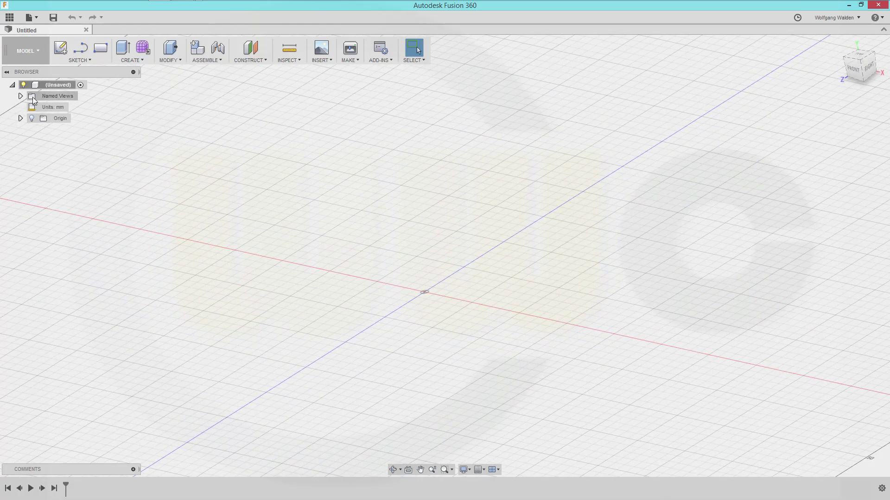
left_click(20, 118)
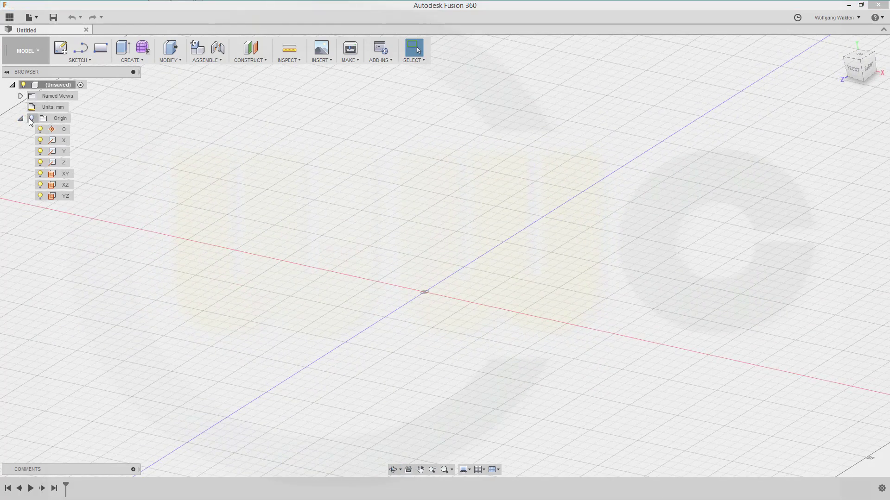
left_click(32, 119)
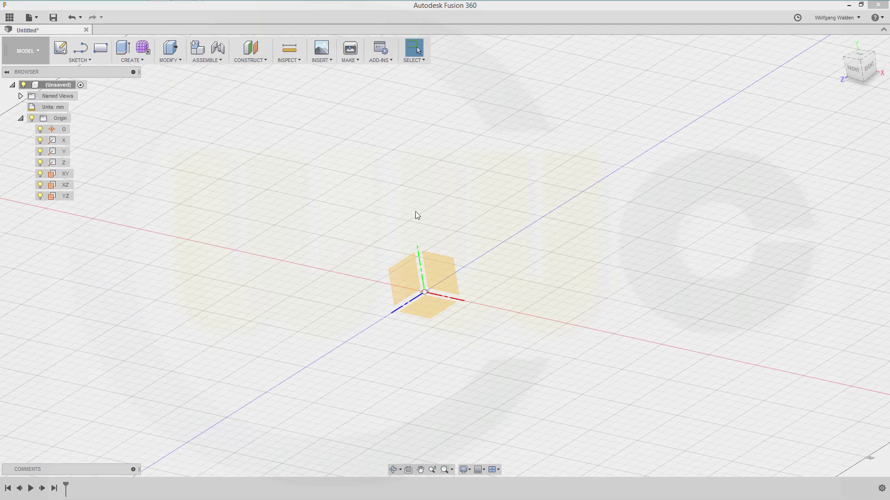
left_click(250, 48)
left_click(413, 284)
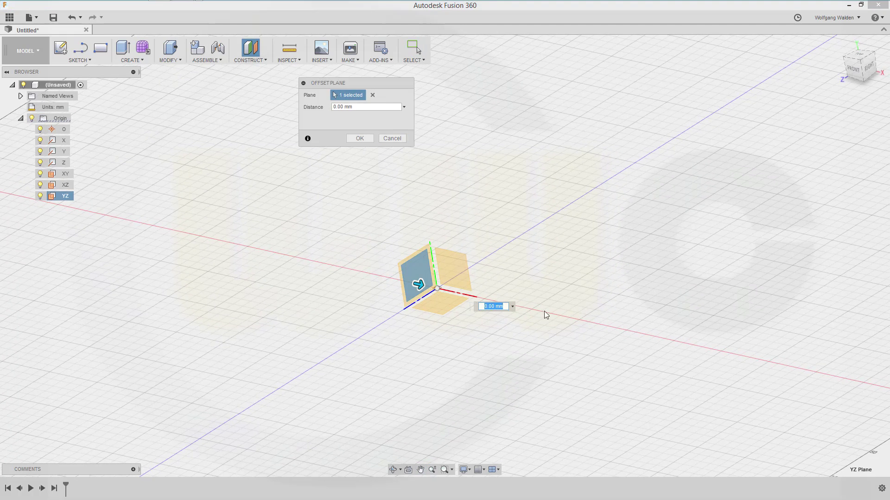
type("100")
key("Return")
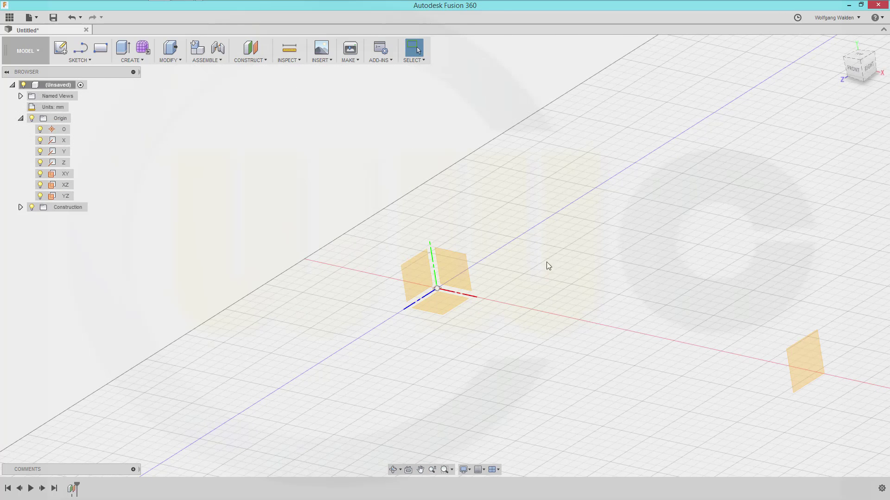
- Add an offset plane 50 mm above XZ, then another offset plane from XZ
left_click(250, 49)
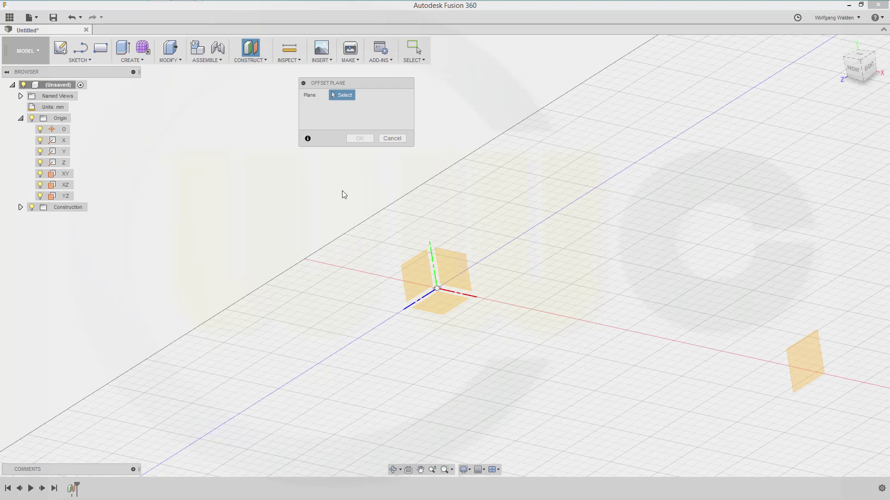
left_click(443, 309)
type("50")
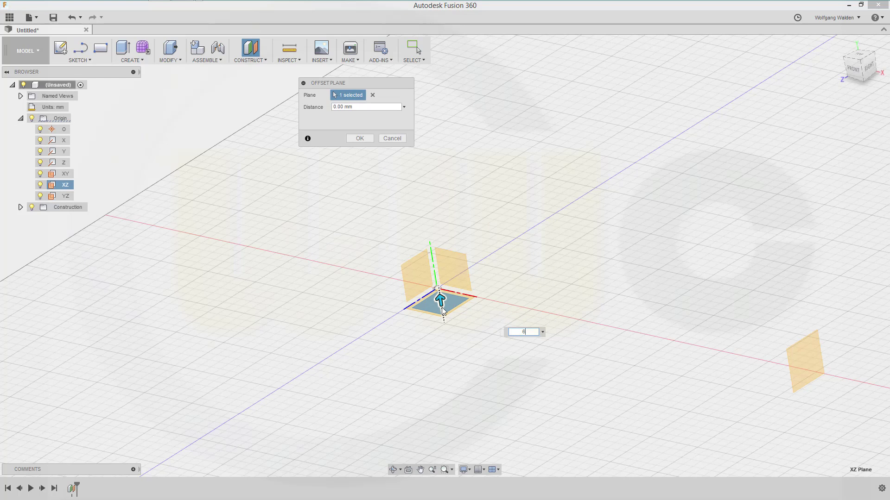
key("Return")
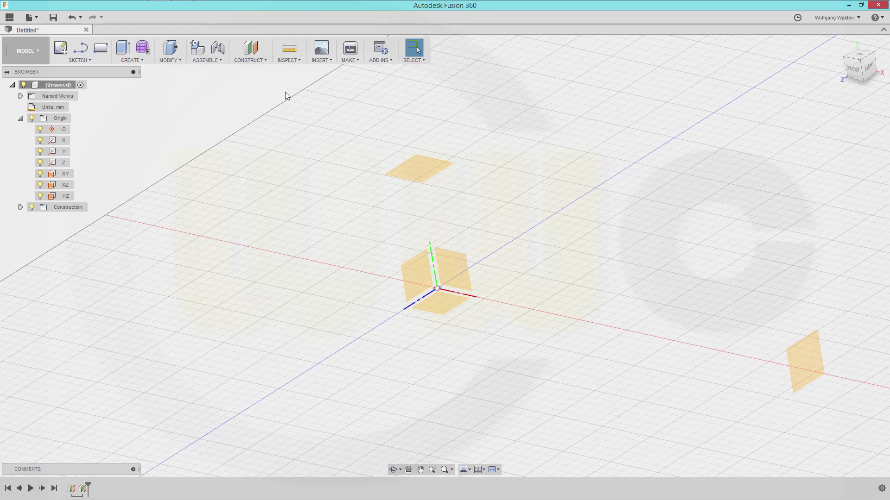
left_click(250, 47)
left_click(445, 306)
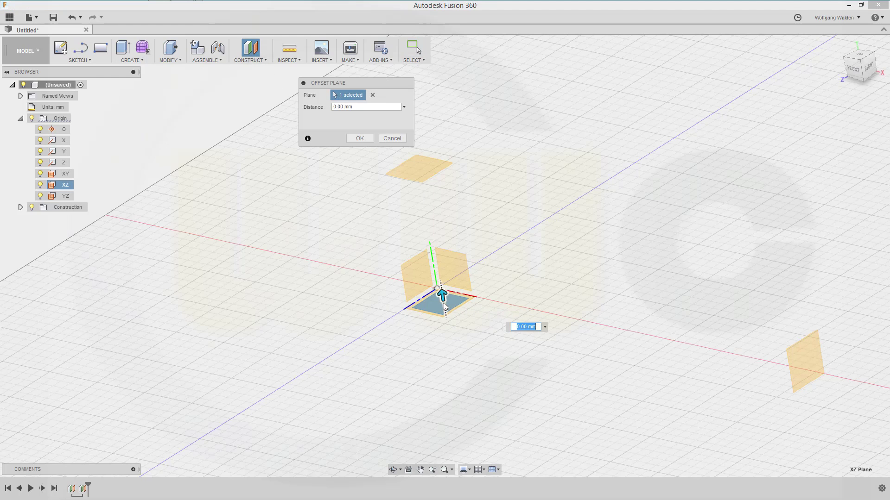
key("Return")
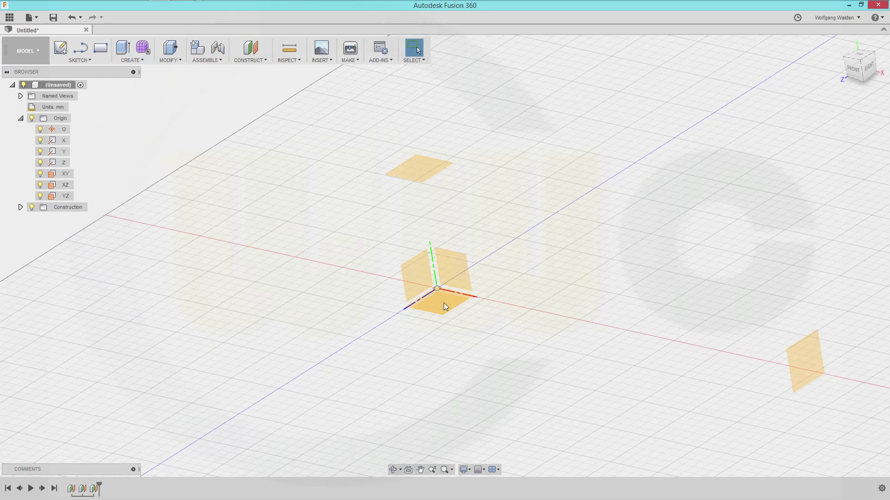
- Add a fourth offset plane 10 mm above the raised Plane2
left_click(251, 48)
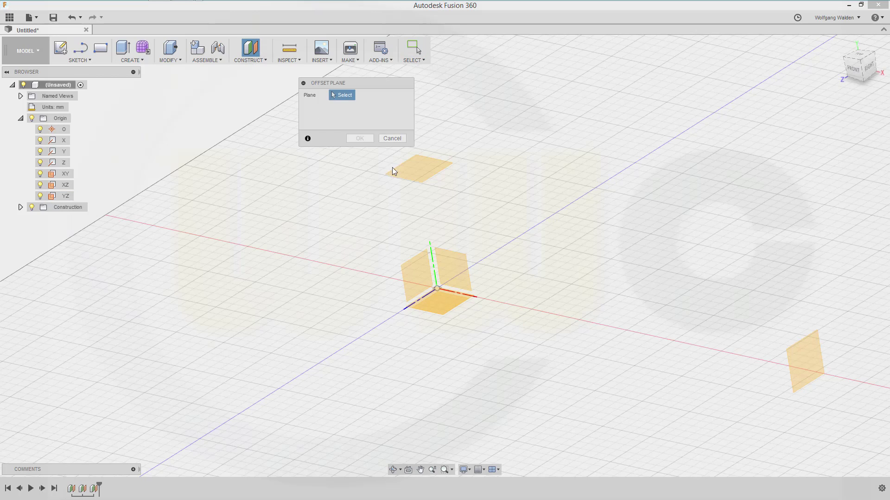
left_click(414, 178)
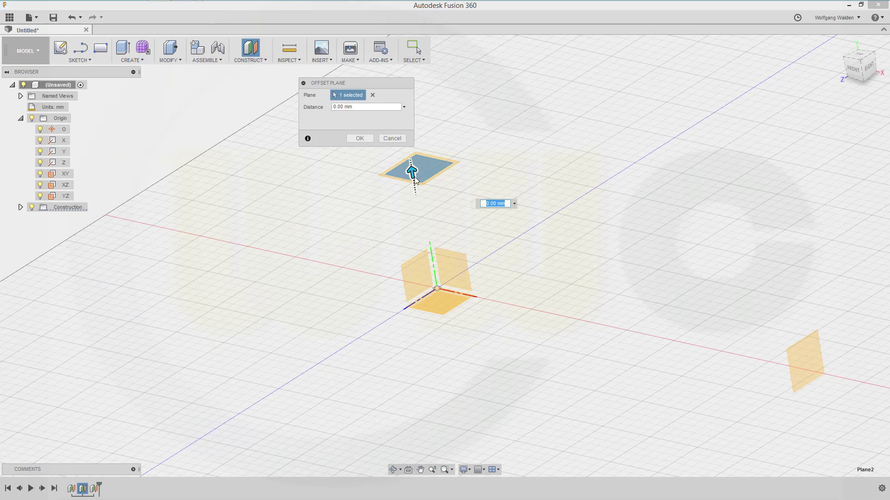
type("10")
key("Return")
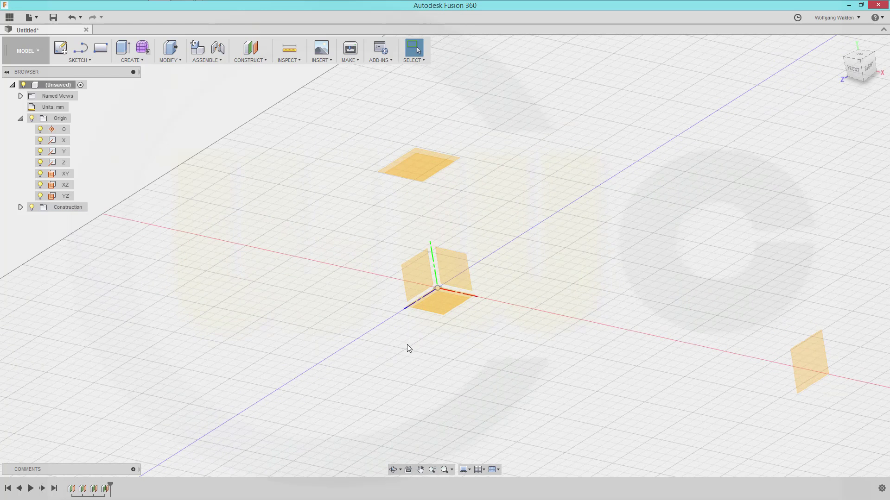
key("F4")
- Orbit toward a top-down view and begin a new sketch on the XY origin plane
left_click_drag(397, 349, 422, 382)
key("Escape")
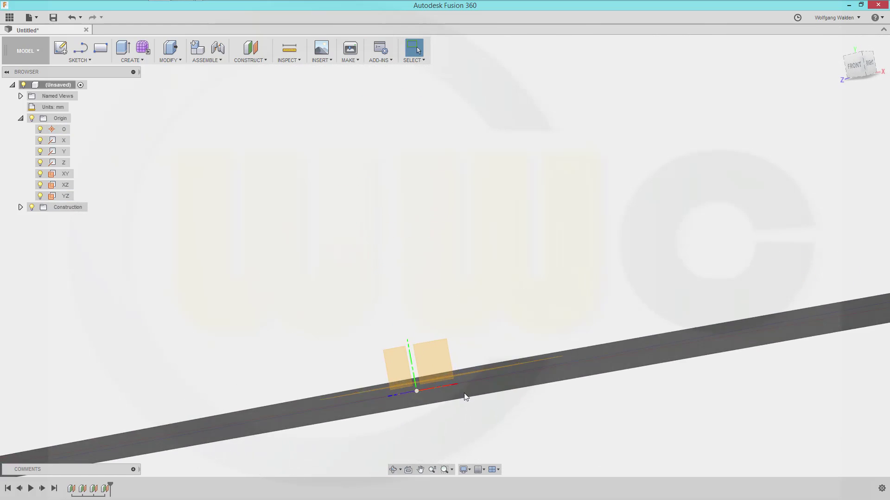
mouse_move(466, 397)
middle_mouse_down("shift")
mouse_move(409, 385)
mouse_move(477, 407)
middle_mouse_up("shift")
key("F4")
left_click_drag(477, 407, 529, 397)
key("Escape")
middle_click_drag(530, 397, 677, 449, "shift")
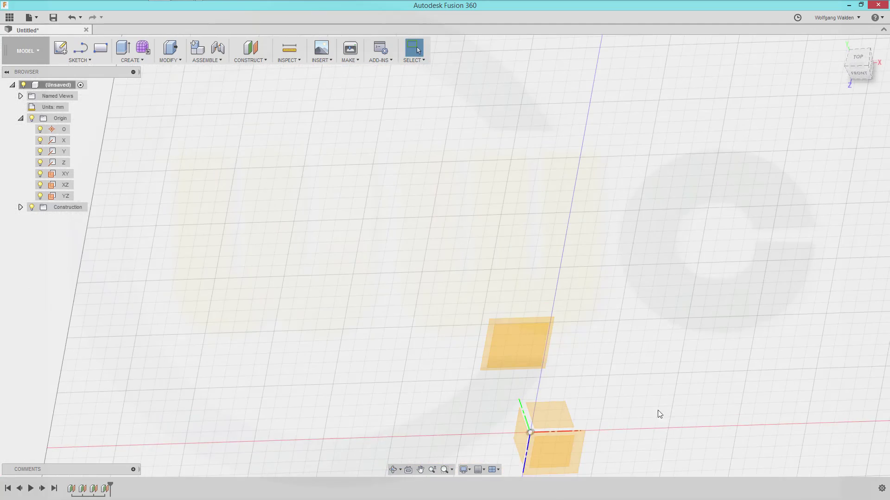
middle_click_drag(659, 413, 401, 278)
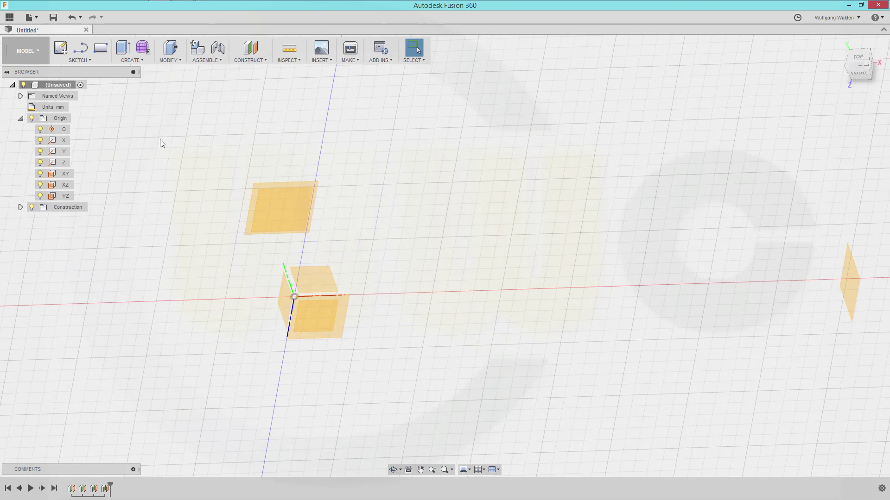
left_click(60, 47)
left_click(309, 277)
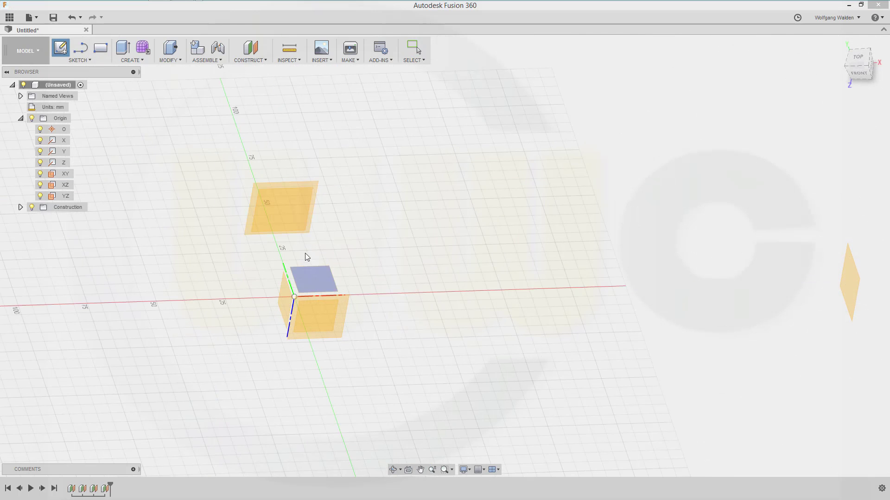
- Place the sketch on XY and project the upper and side offset planes' edges into it
left_click(317, 281)
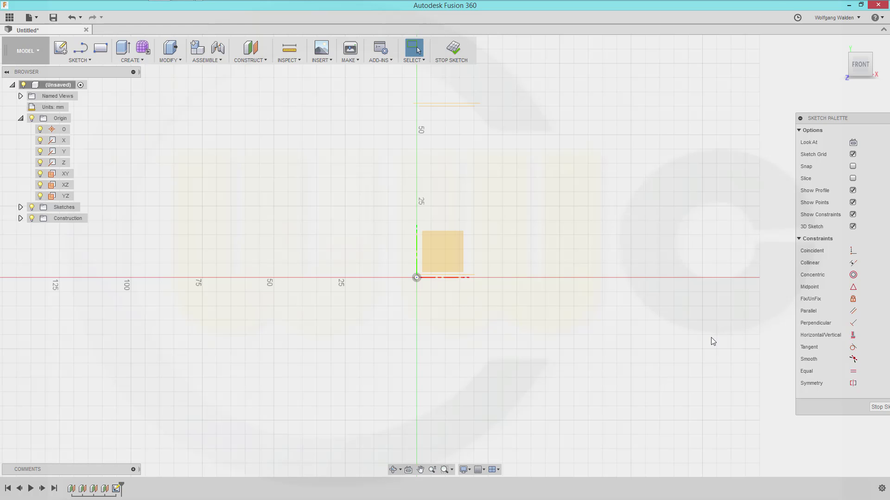
middle_click_drag(669, 343, 434, 383)
scroll(496, 391, "down", 1)
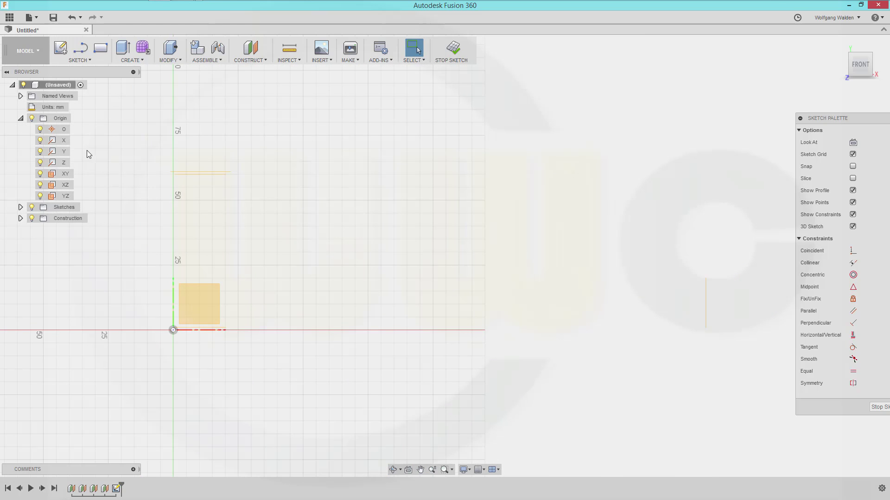
key("p")
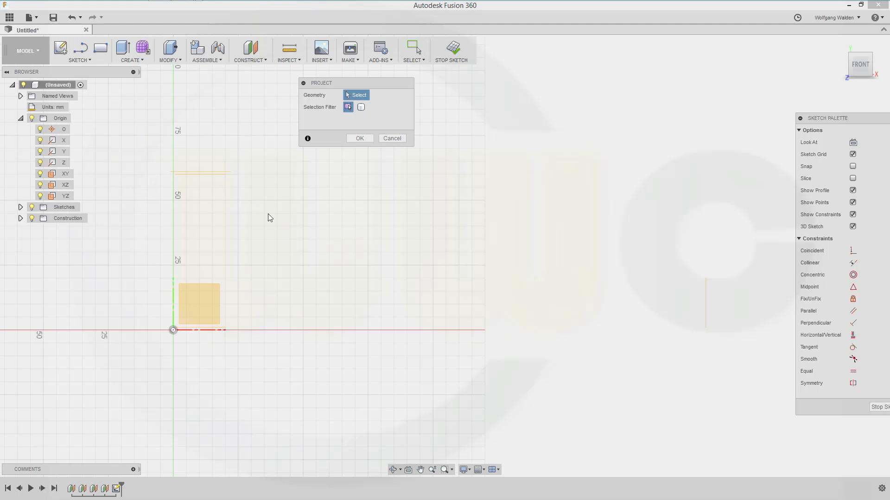
left_click(205, 175)
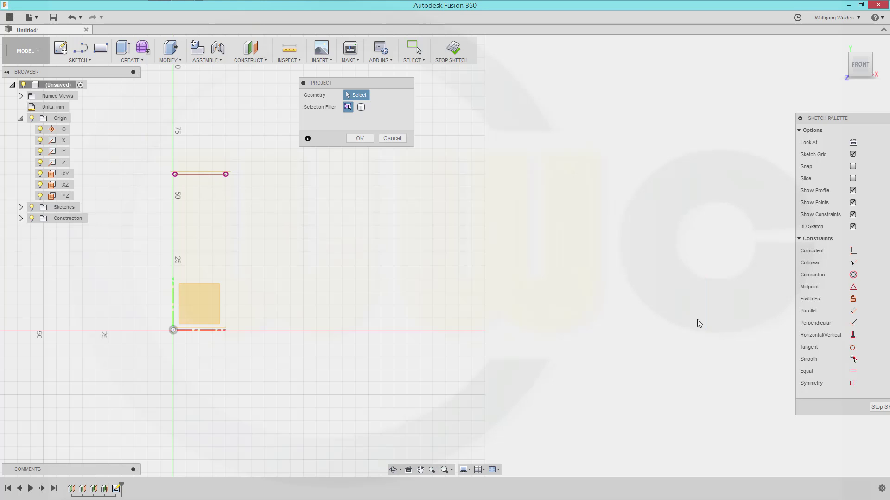
left_click(707, 312)
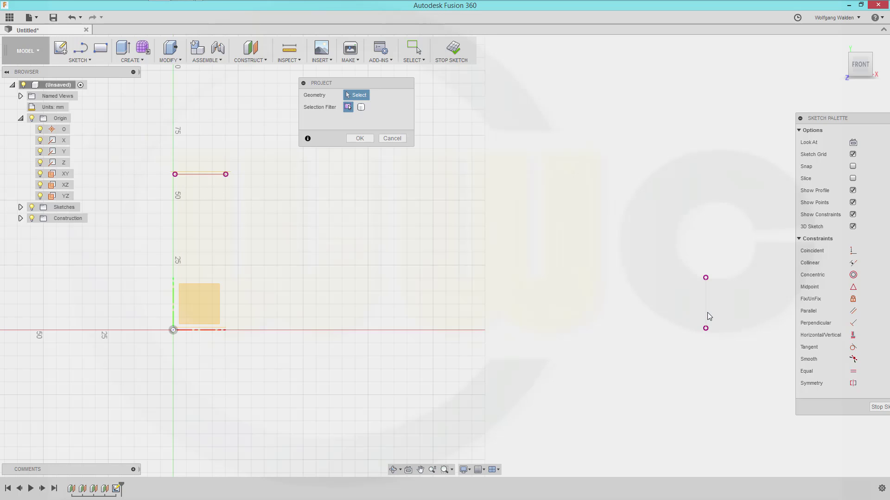
left_click(360, 139)
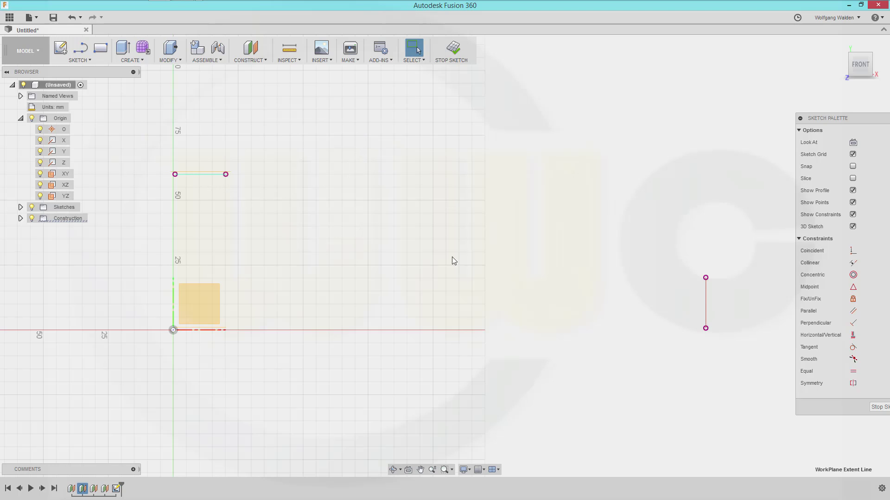
- Undo the vertical line projection and project the plane edges again
left_click(705, 302)
right_click(705, 302)
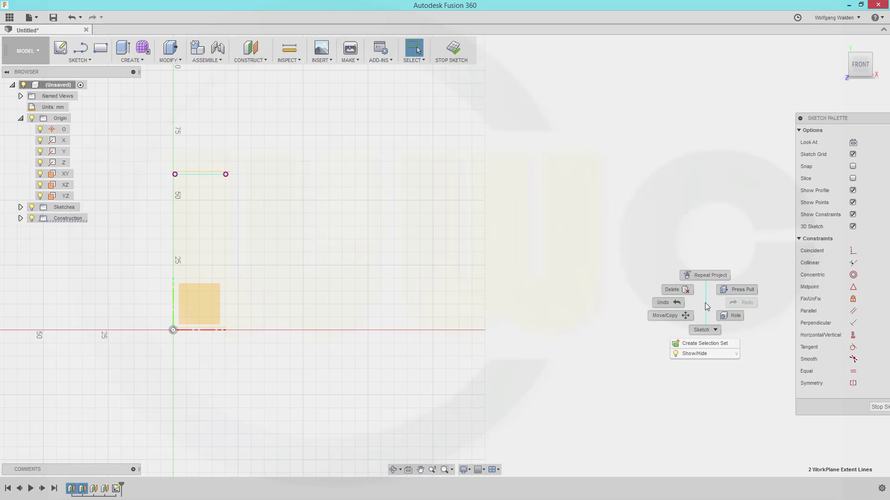
left_click(662, 302)
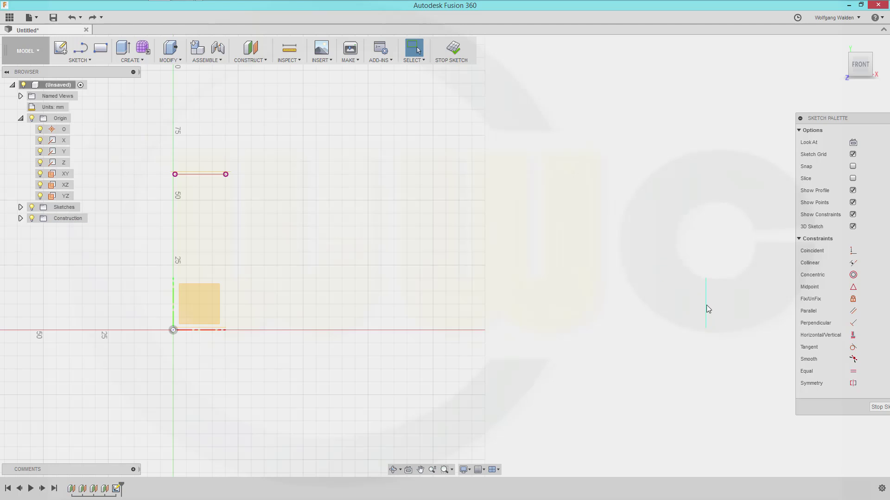
left_click(706, 305)
left_click(617, 296)
key("p")
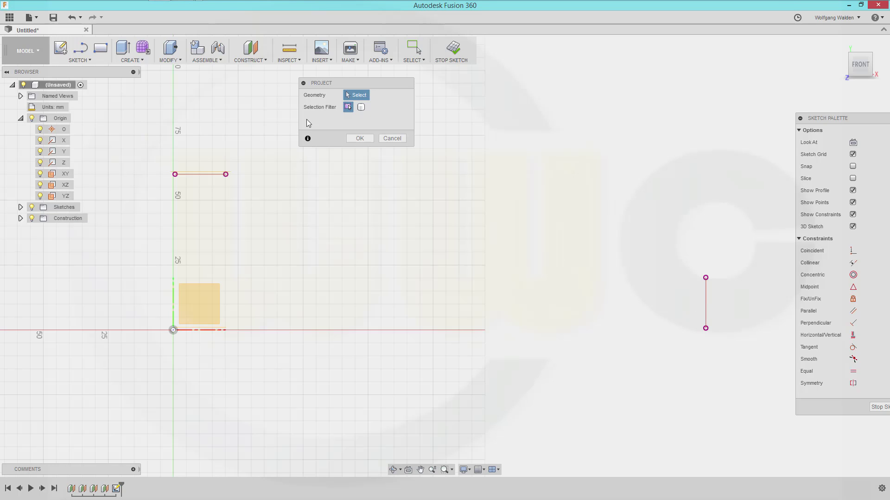
left_click(360, 139)
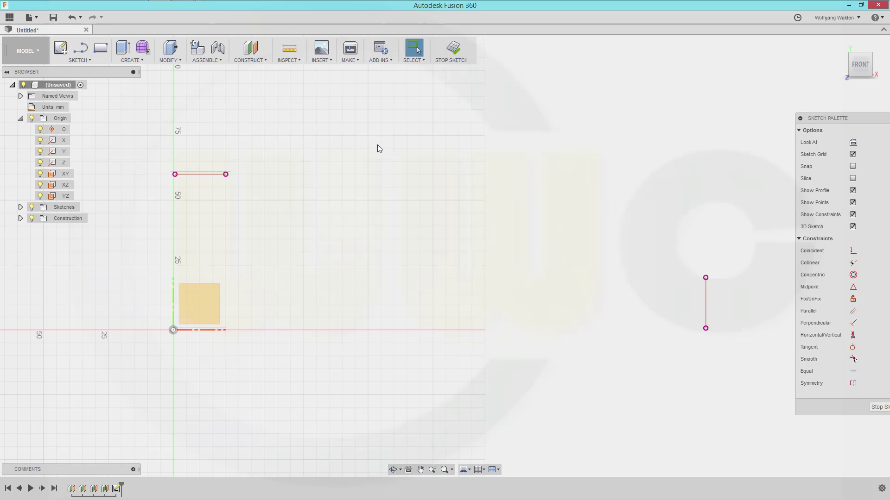
- Inspect the projected vertical and short horizontal lines through their right-click menus
right_click(706, 304)
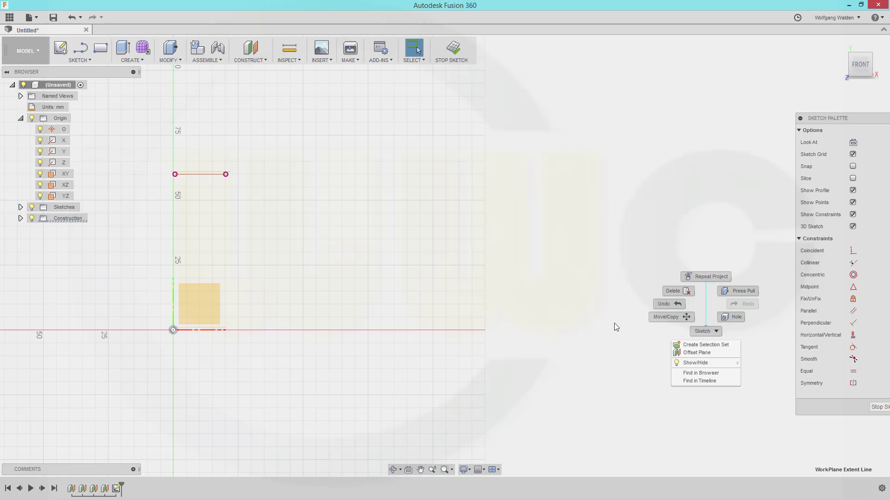
left_click(599, 319)
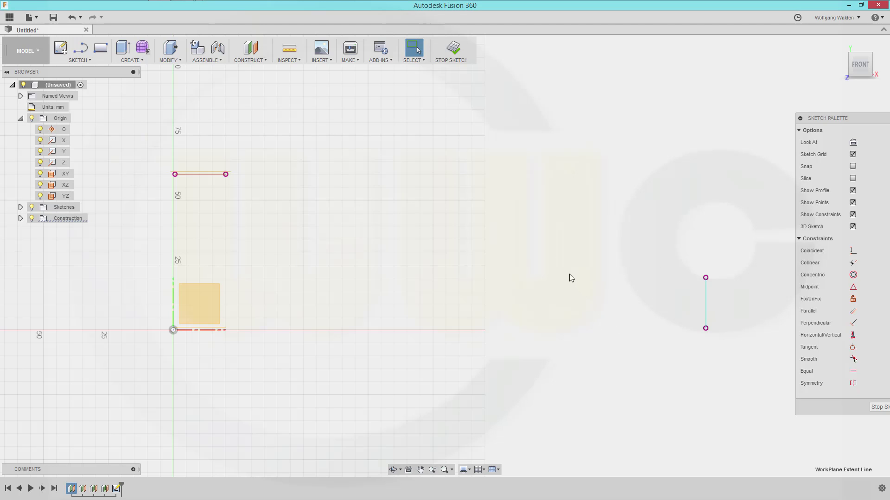
left_click(569, 275)
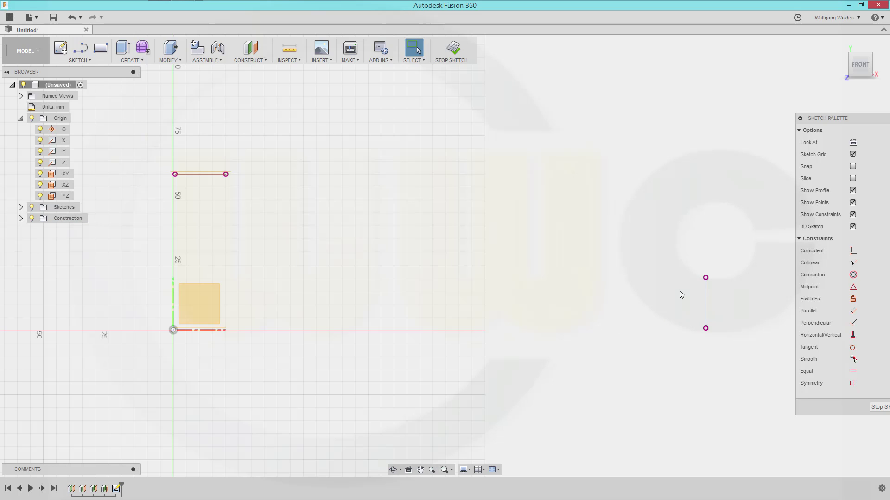
right_click(706, 307)
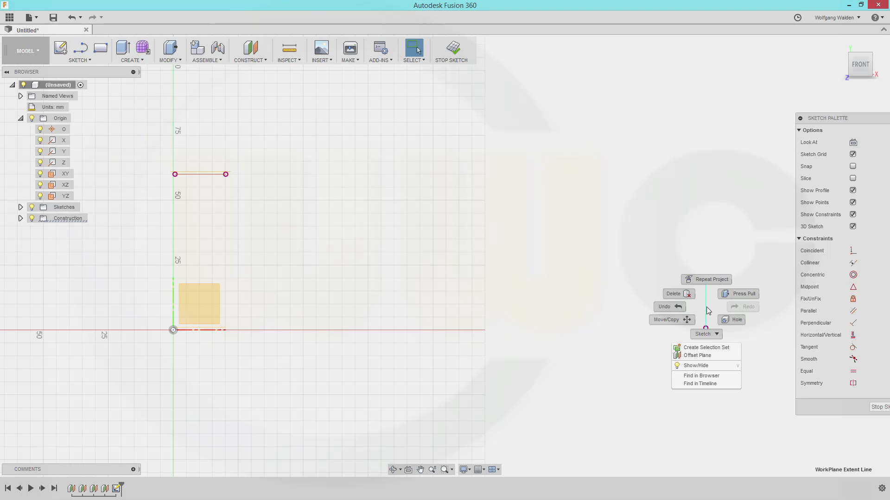
left_click(610, 291)
right_click(209, 175)
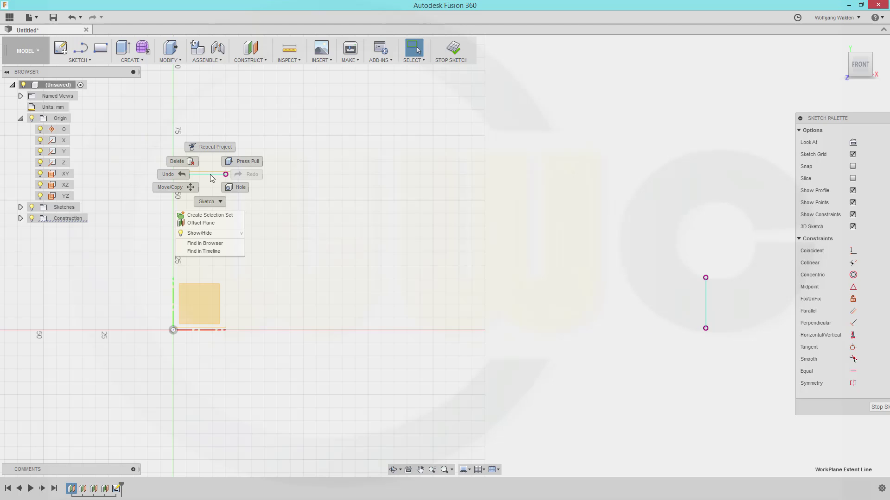
left_click(621, 183)
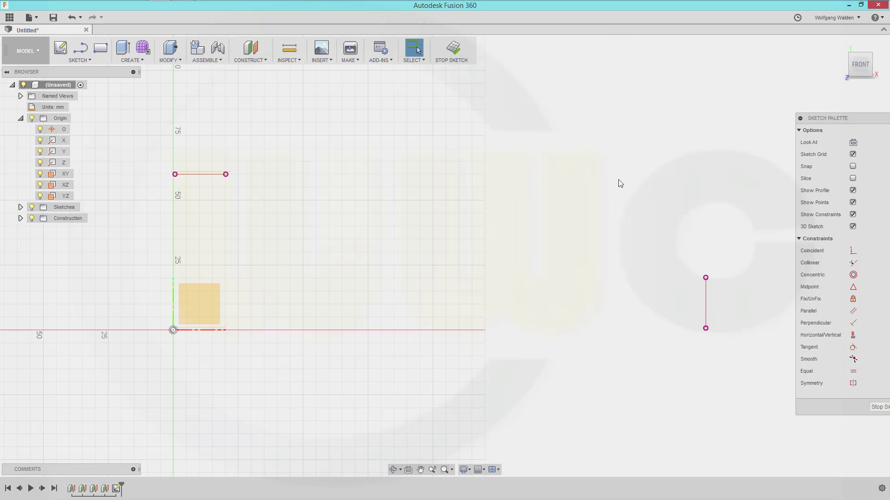
right_click(705, 313)
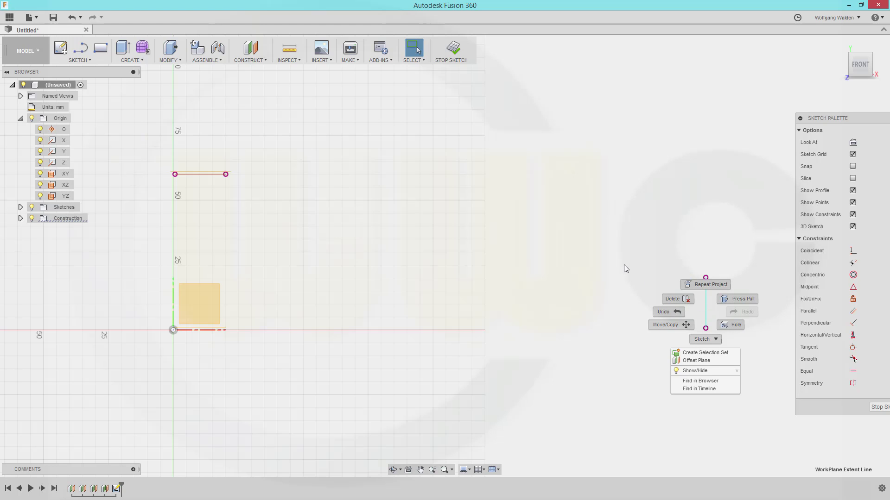
key("Escape")
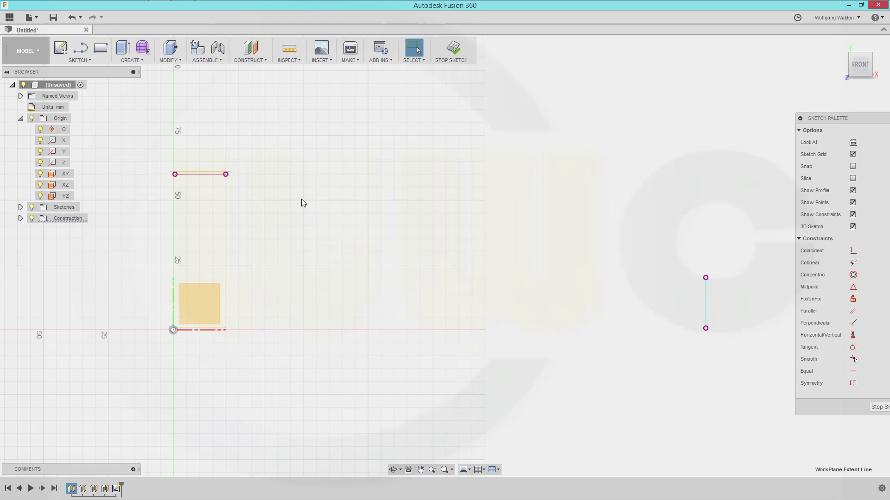
right_click(202, 174)
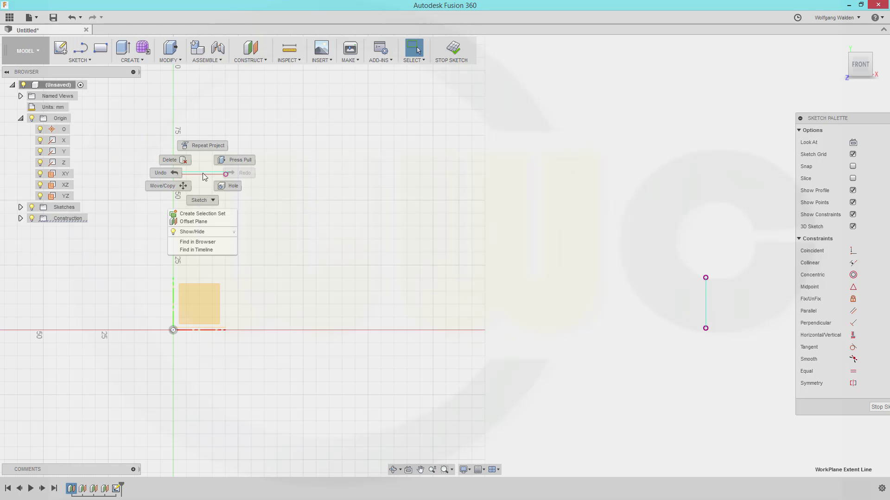
left_click(542, 227)
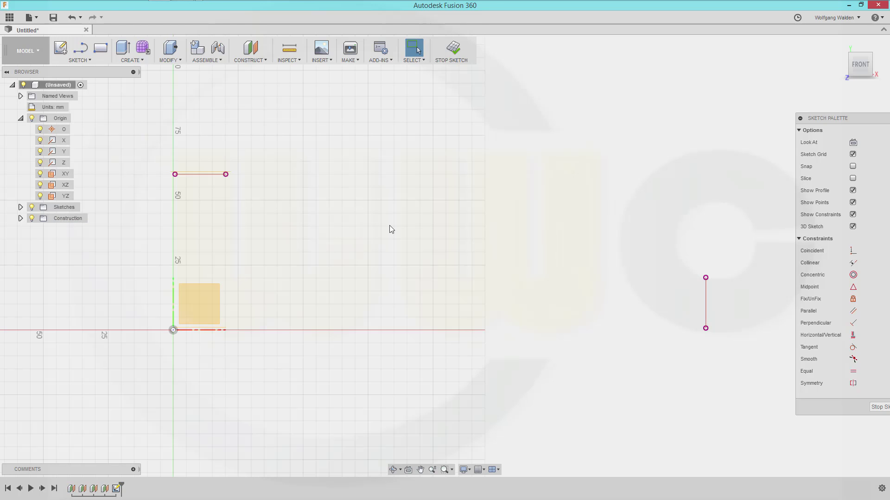
key("l")
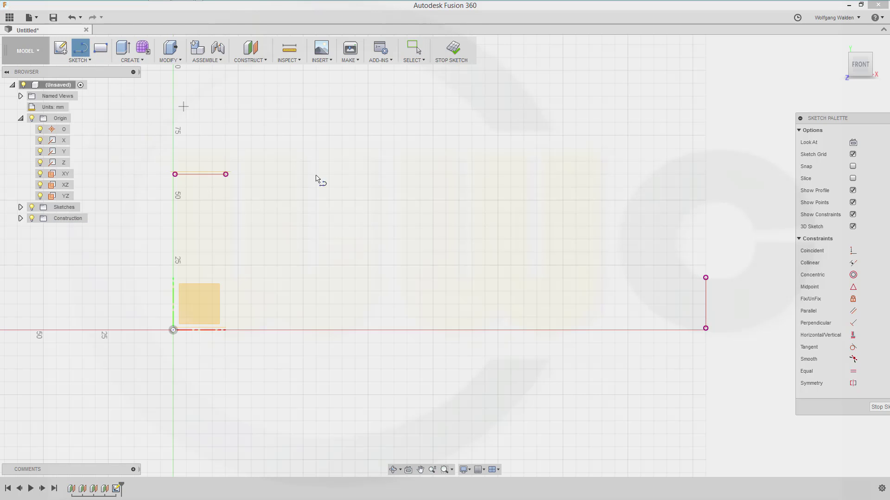
- Draw a three-segment cranked line from the origin: flat, sloping up, then flat
left_click(173, 329)
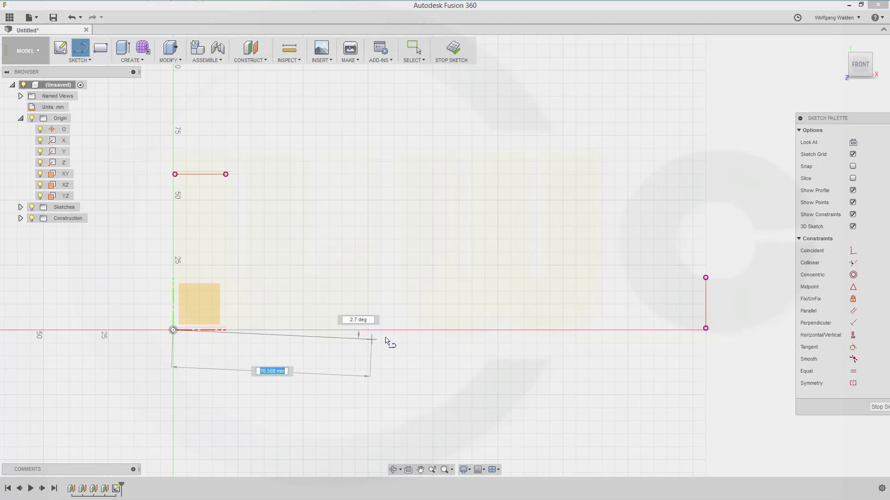
left_click(412, 330)
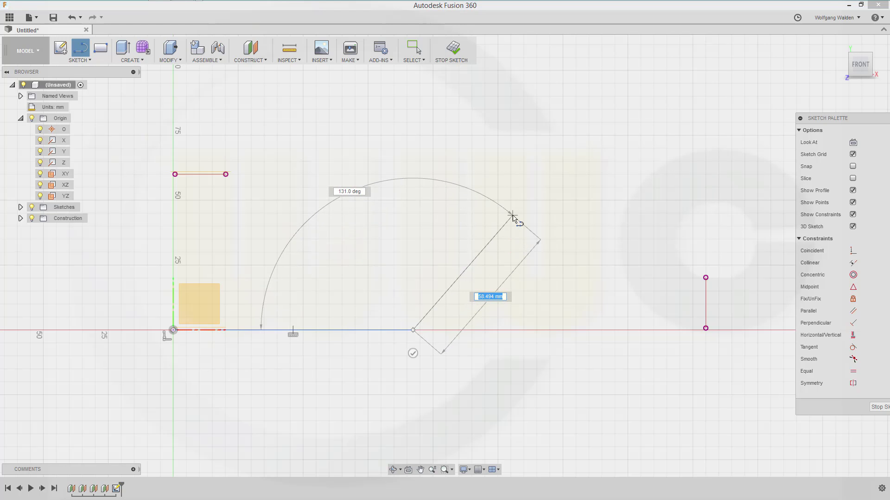
left_click(526, 193)
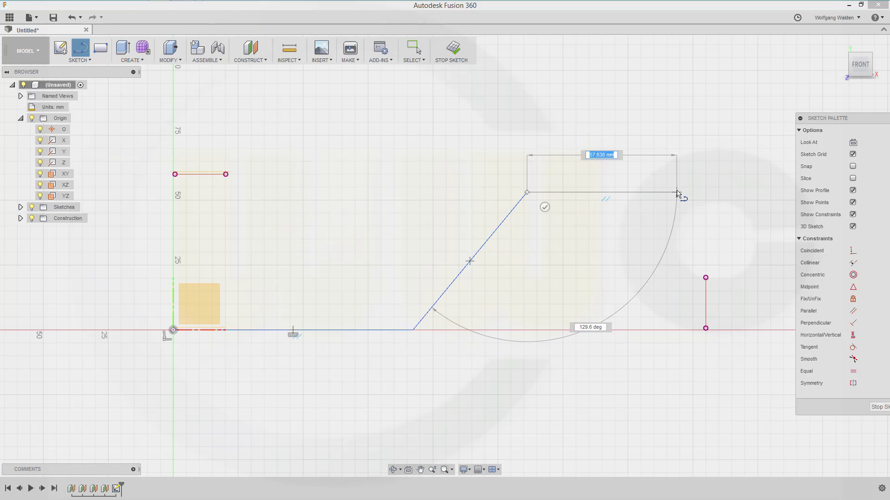
left_click(676, 193)
key("Escape")
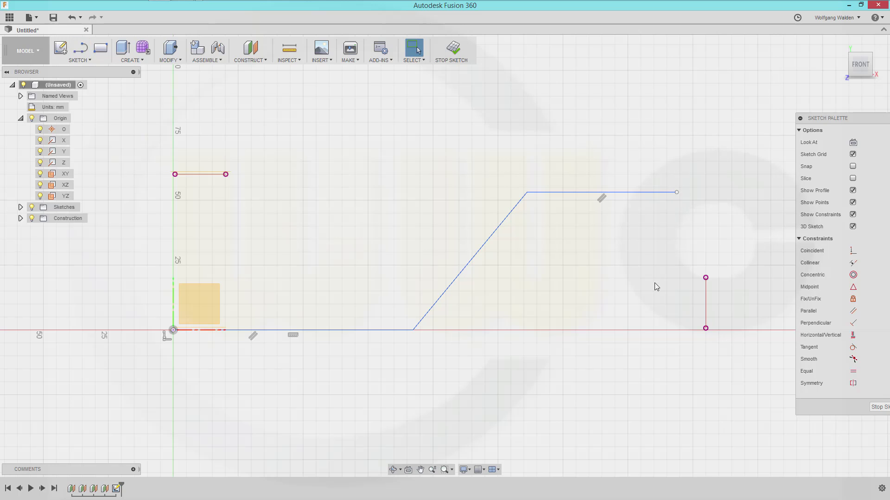
- Make the top segment's end point coincident with the vertical projected line
left_click(853, 251)
left_click(676, 192)
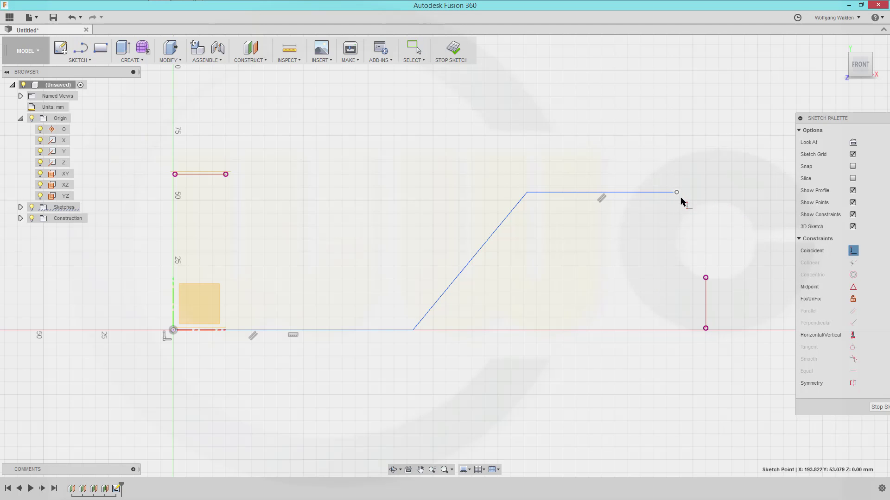
left_click(705, 294)
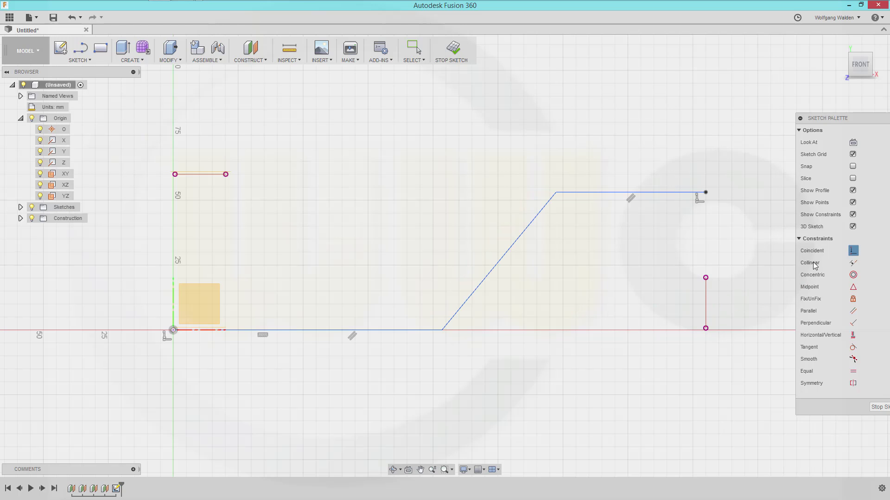
left_click(657, 195)
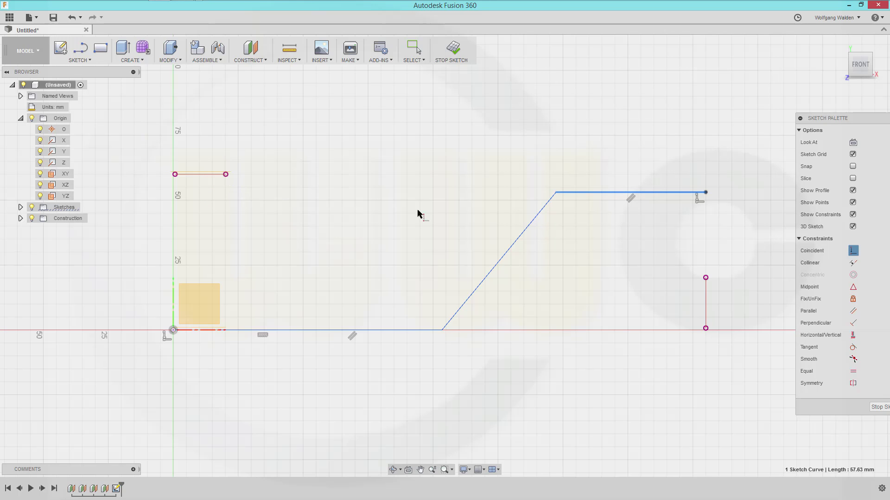
- Make the top segment collinear with the short projected upper line
left_click(854, 263)
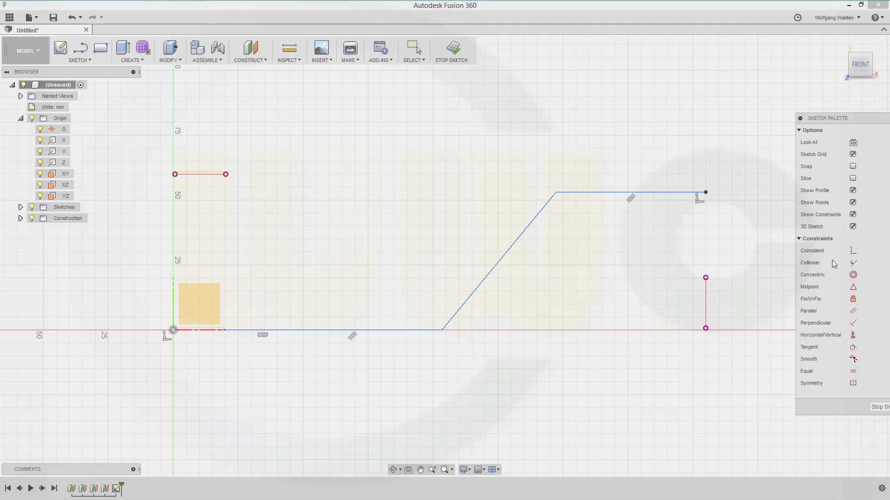
left_click(201, 175)
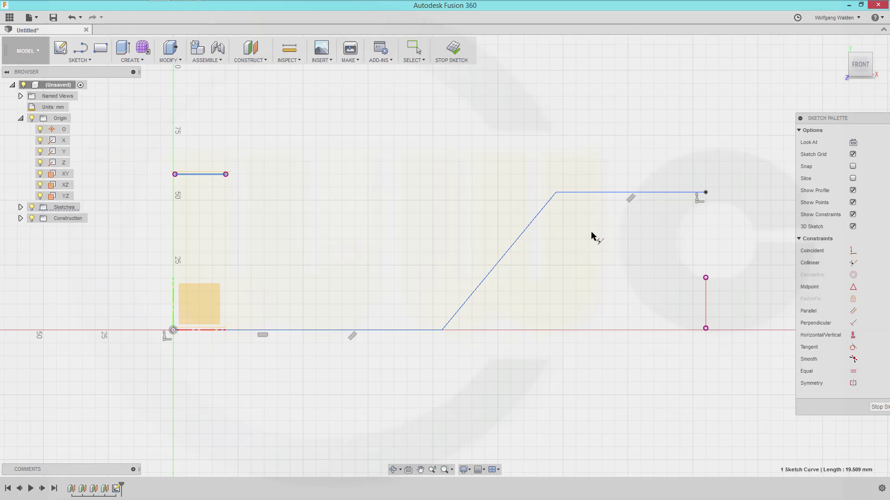
left_click(602, 192)
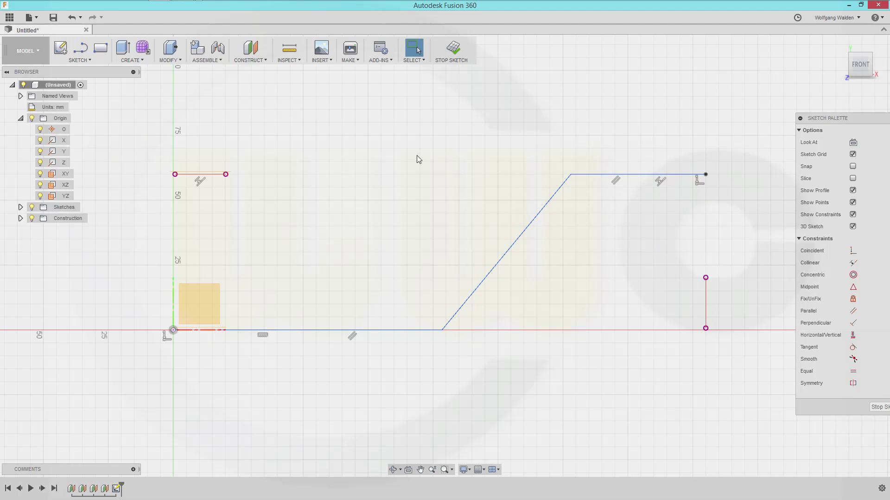
- Dimension the top flat segment 42.4 mm and the bottom flat segment 46.7 mm
left_click(606, 176)
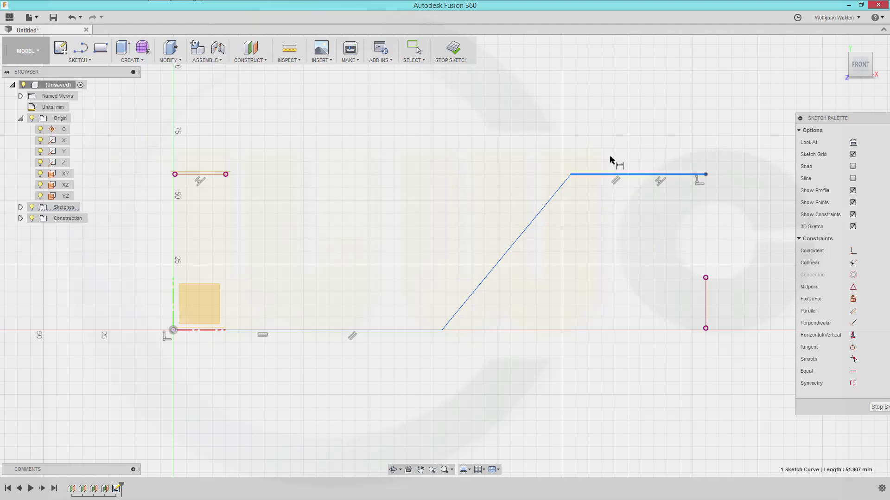
left_click(616, 140)
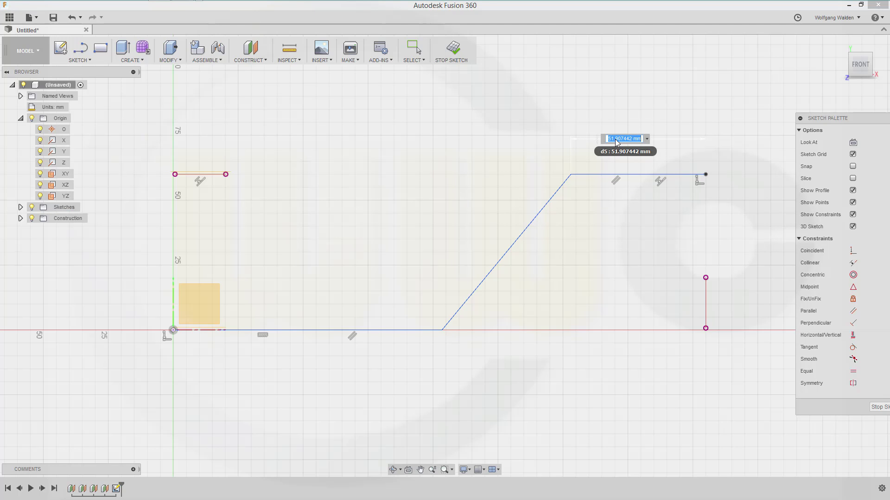
type("42.4")
key("Return")
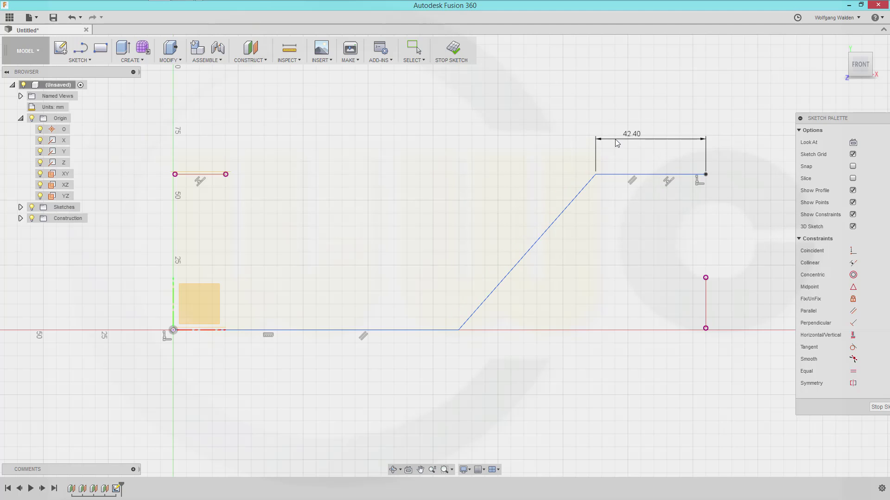
left_click(299, 330)
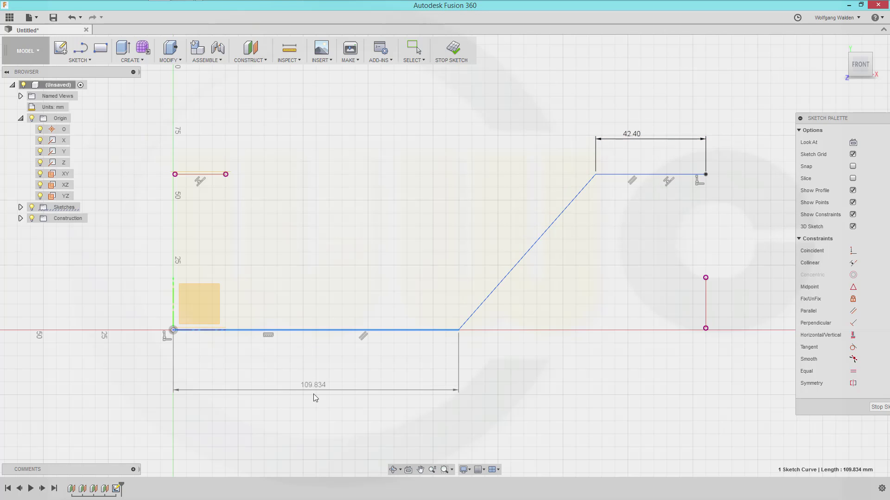
left_click(315, 398)
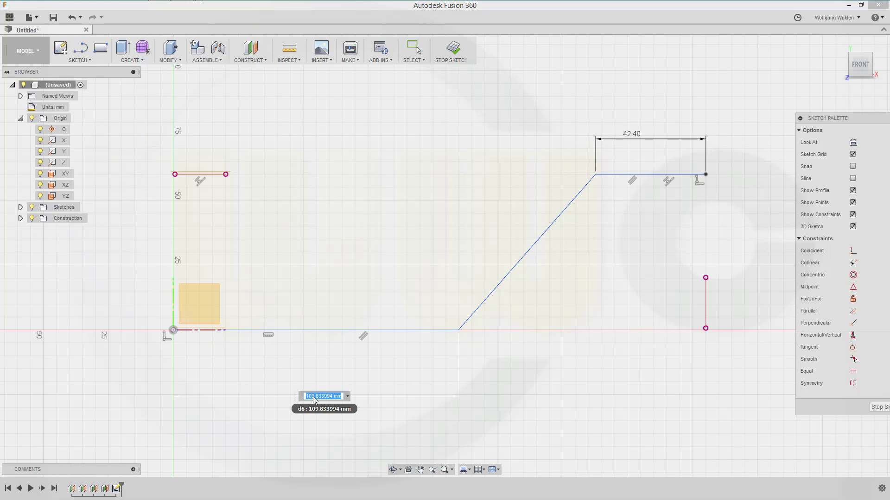
type("46.7")
key("Return")
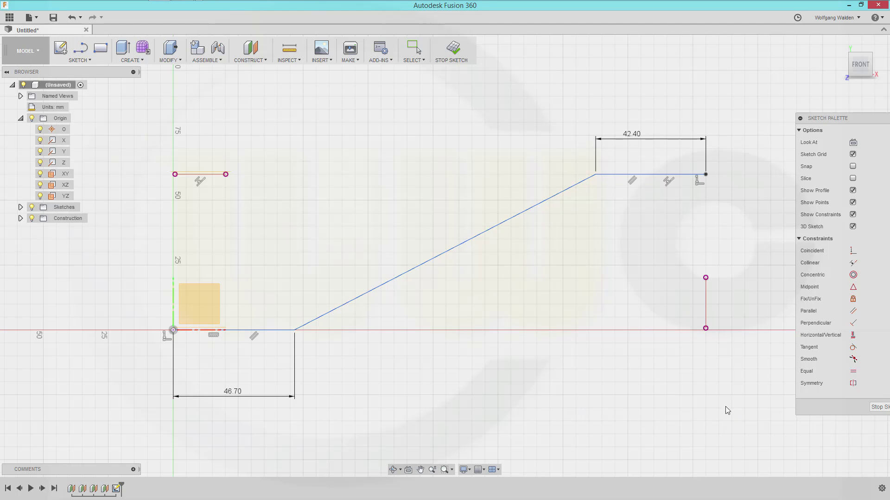
key("Escape")
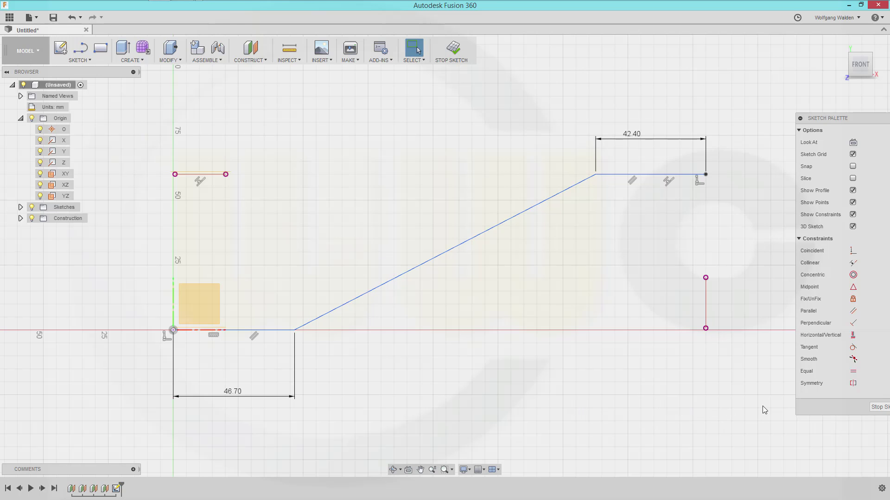
- Box-select the cranked line and projected lines and convert them to construction geometry
left_click_drag(763, 406, 155, 131)
left_click_drag(141, 112, 141, 112)
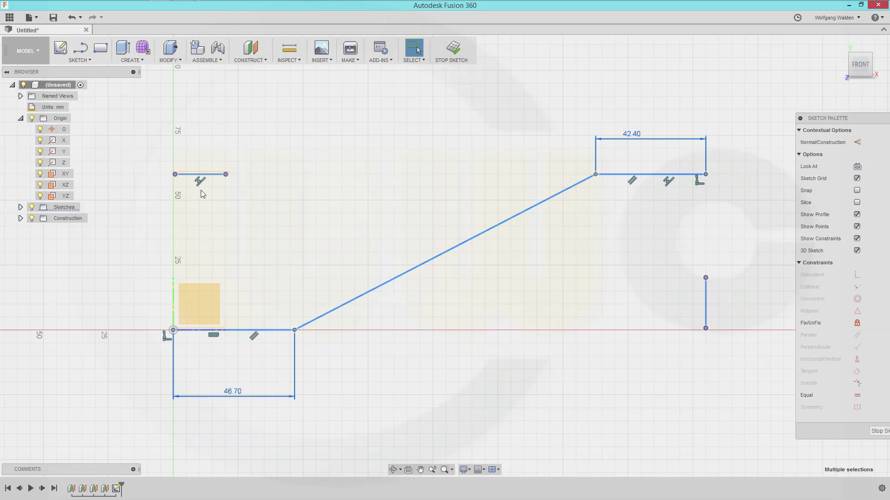
right_click(349, 308)
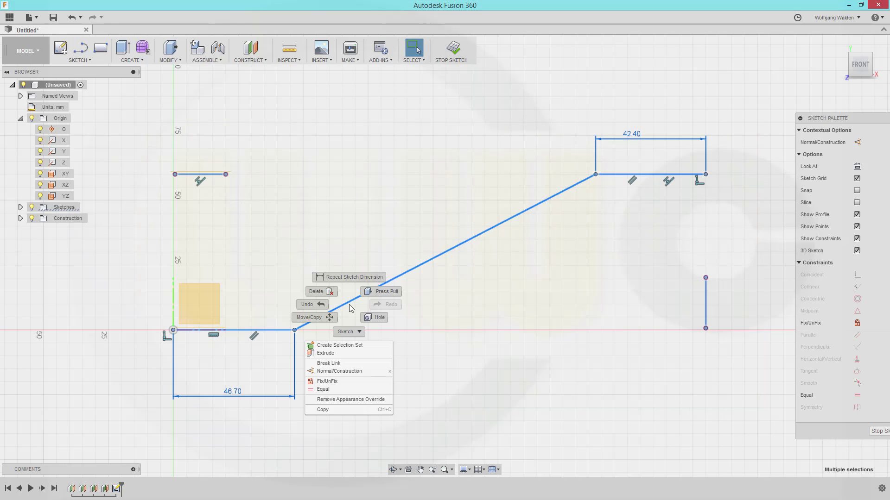
left_click(348, 371)
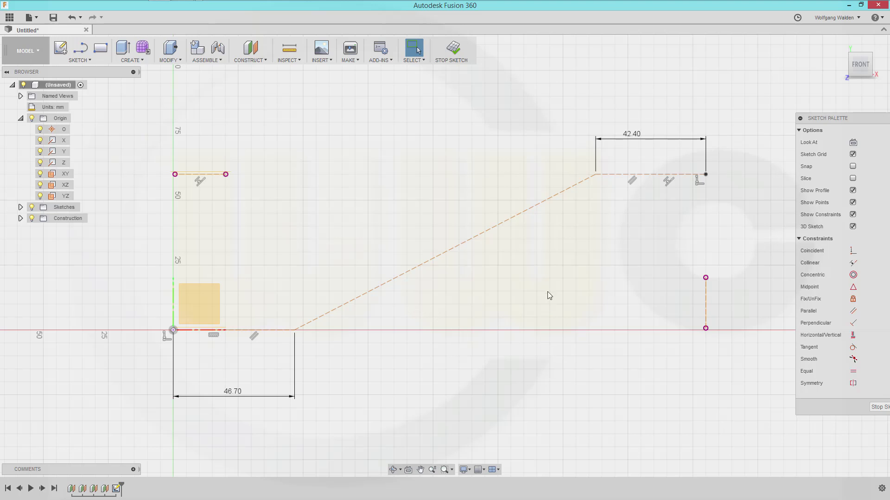
- Draw a closed eight-sided cranked outline around the dashed centreline with the Line tool
left_click(81, 48)
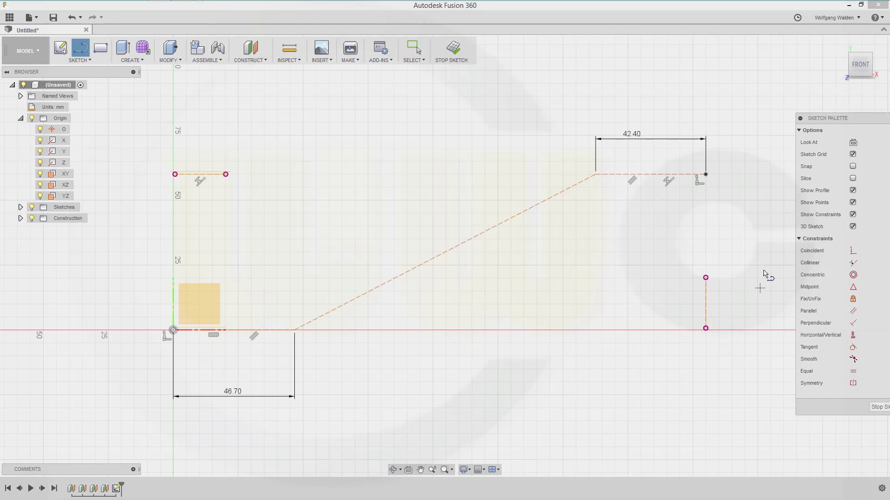
left_click(719, 216)
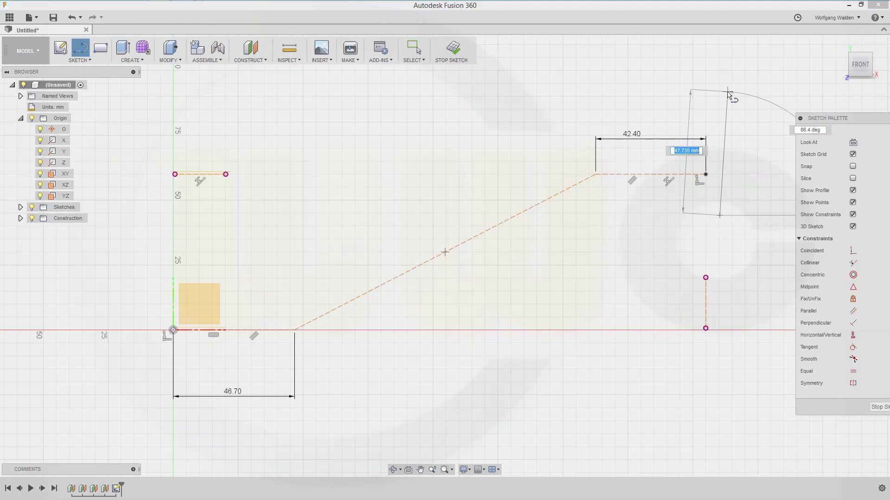
left_click(719, 101)
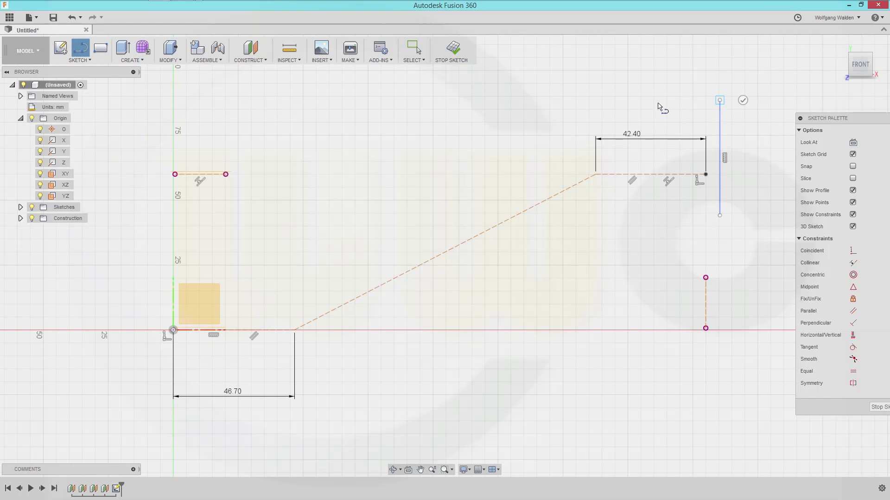
left_click(579, 100)
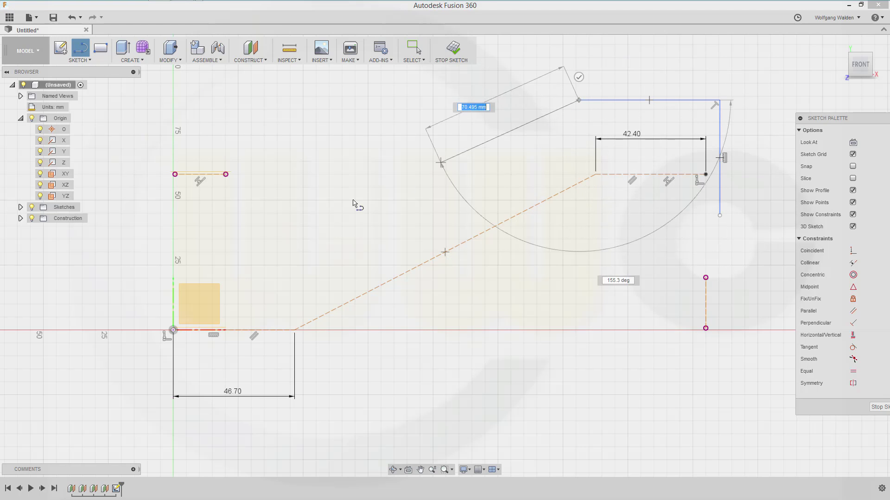
left_click(295, 279)
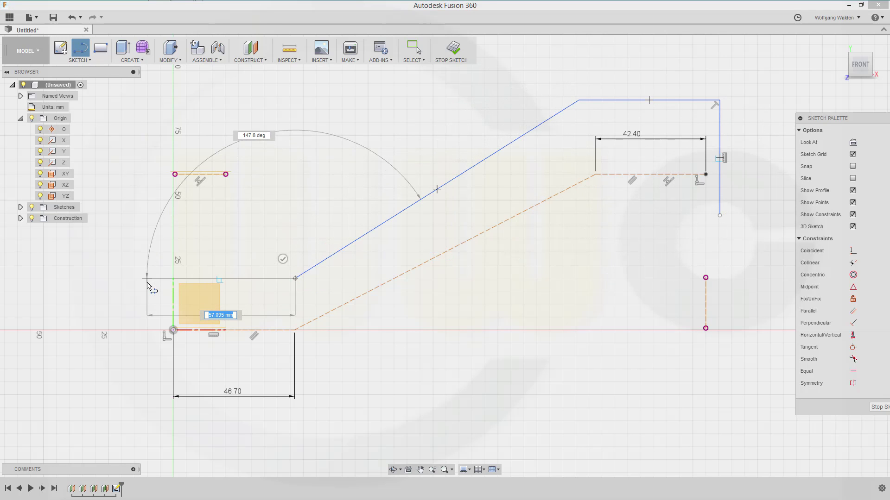
left_click(141, 278)
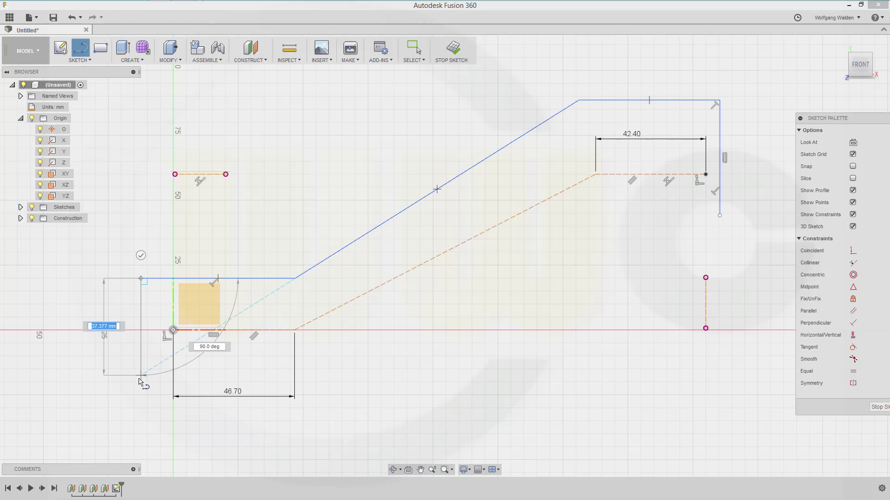
left_click(141, 400)
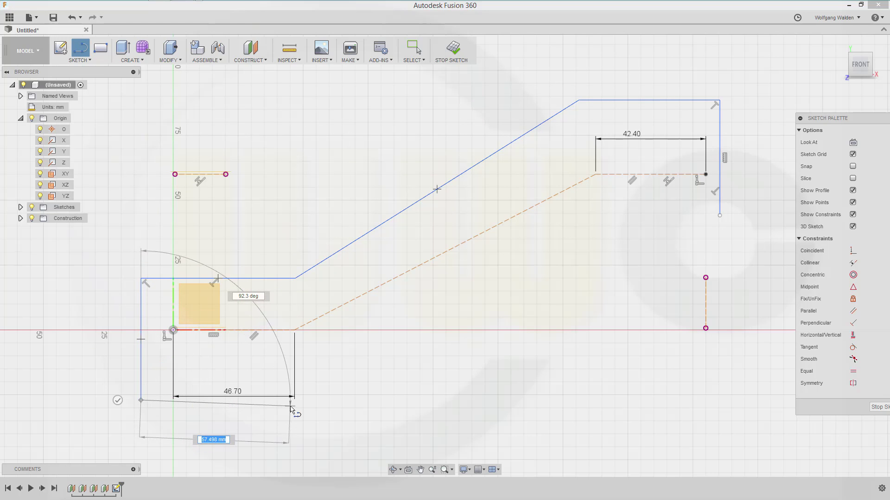
left_click(303, 400)
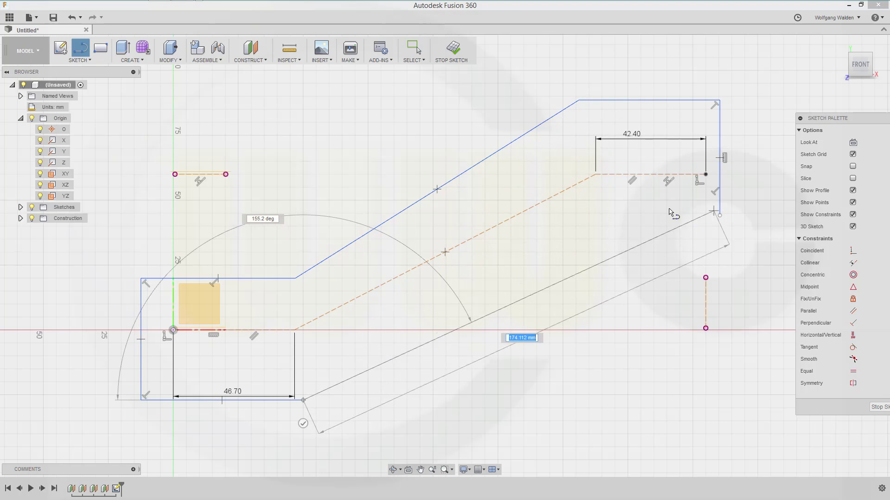
left_click(577, 216)
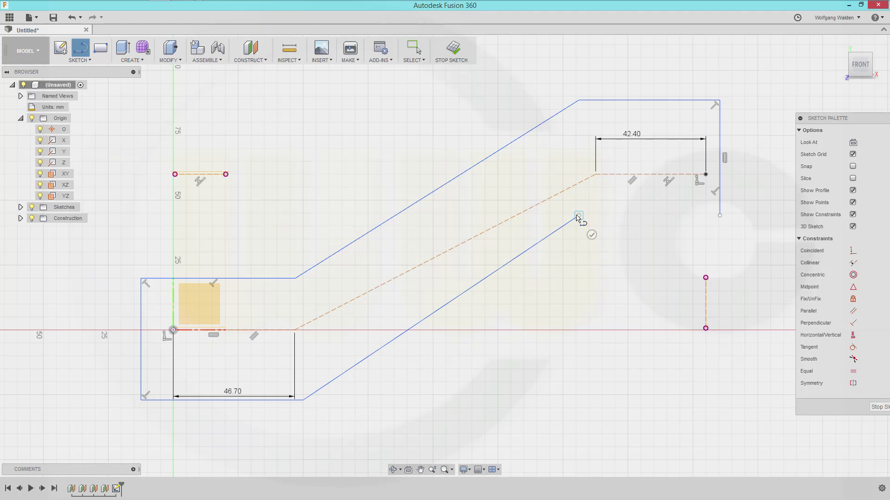
left_click(718, 216)
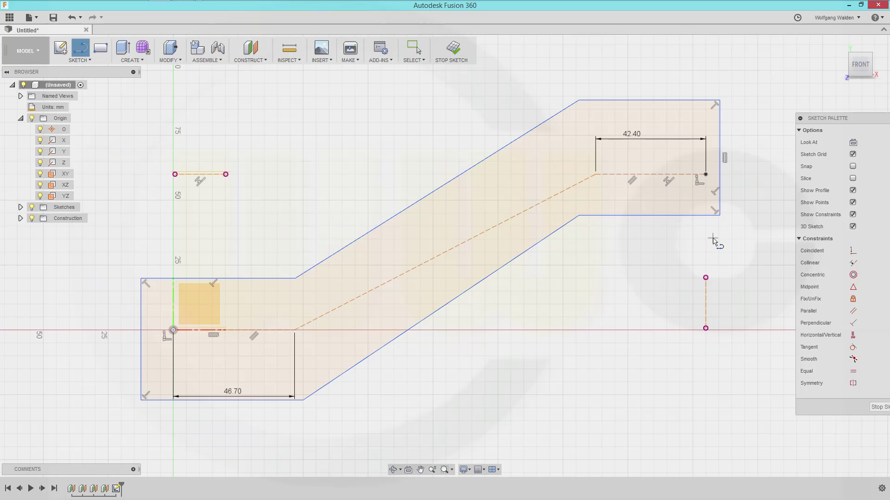
key("Escape")
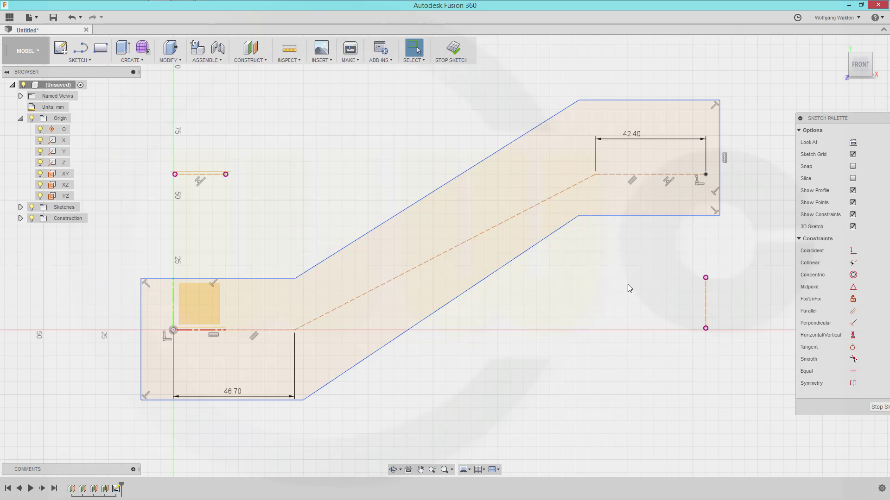
- Centre both outline end edges on the centreline ends with Midpoint constraints
left_click(853, 251)
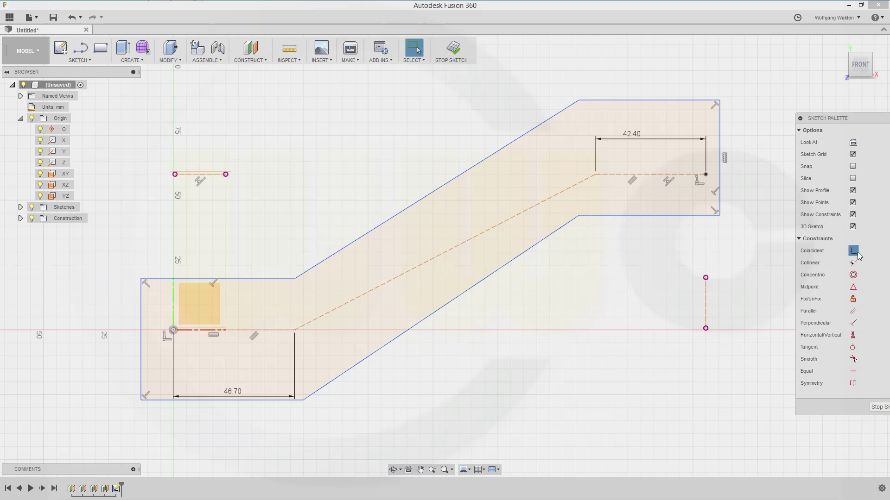
left_click(706, 175)
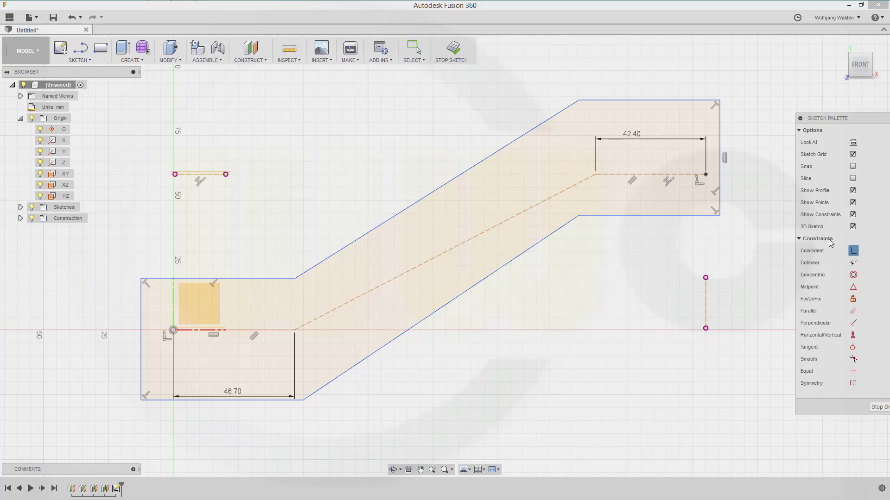
left_click(853, 287)
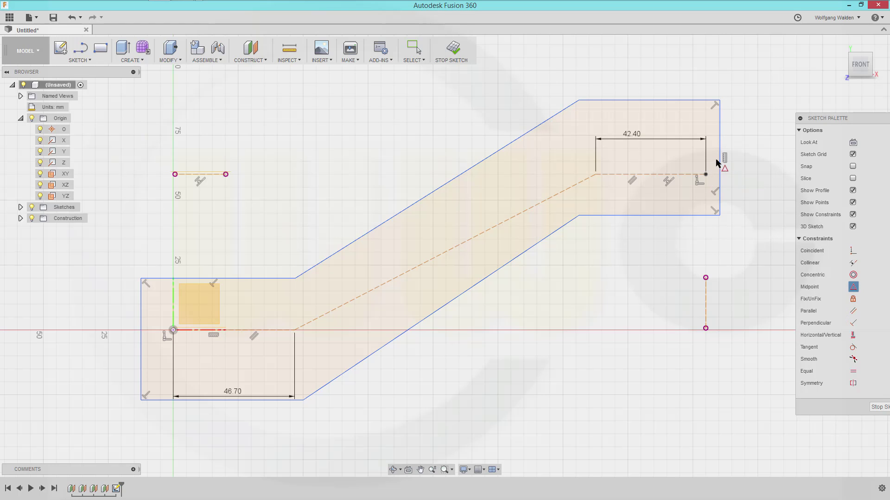
left_click(719, 204)
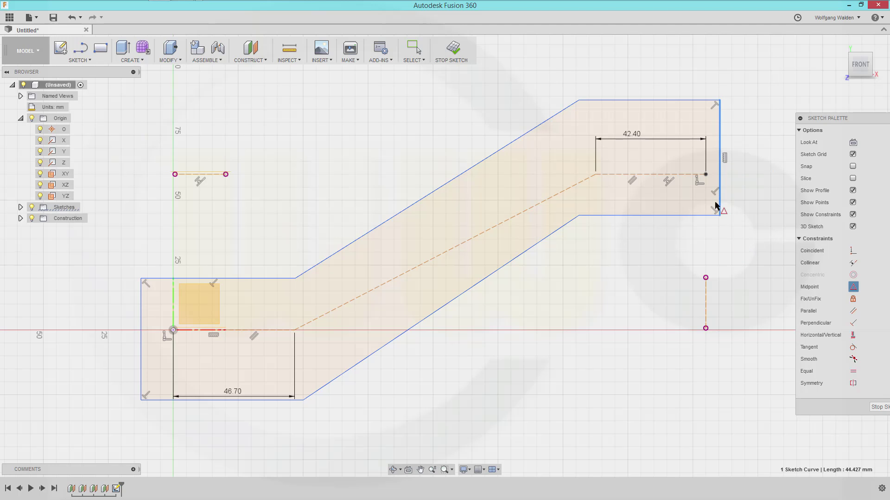
left_click(705, 175)
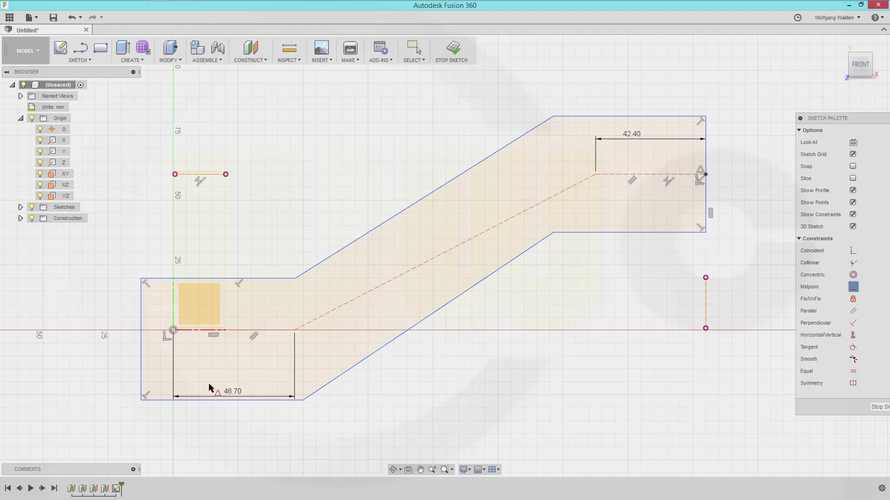
left_click(143, 334)
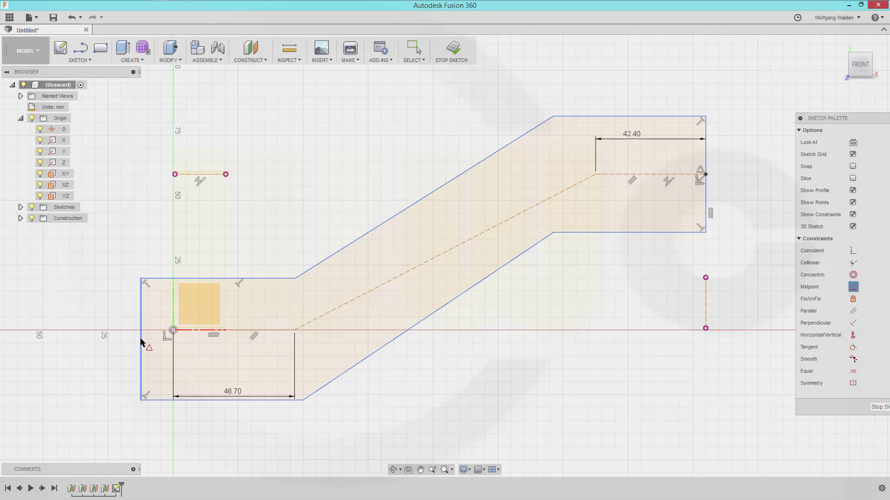
left_click(173, 330)
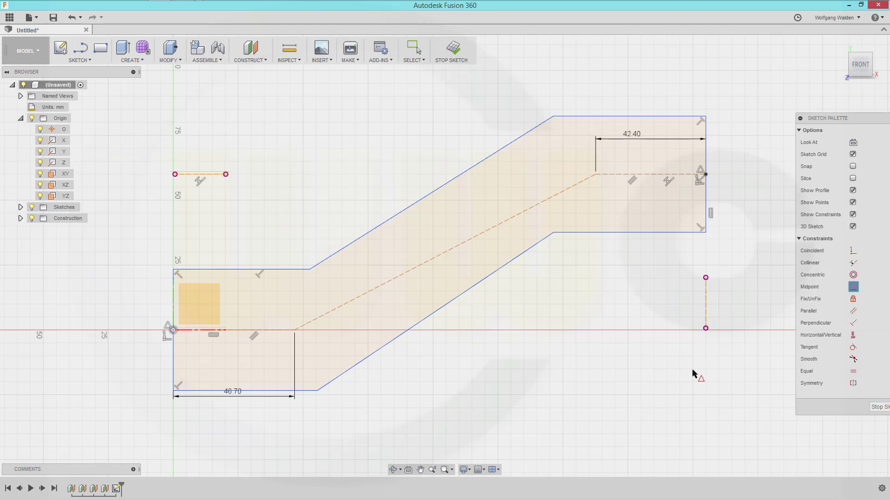
- Vertically align each pair of outline bend corners with the centreline's bend points
left_click(853, 335)
left_click(317, 391)
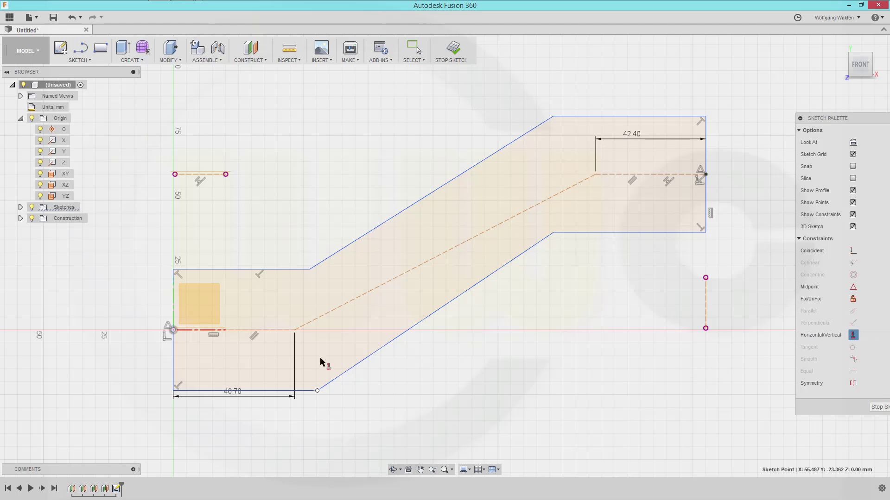
left_click(310, 270)
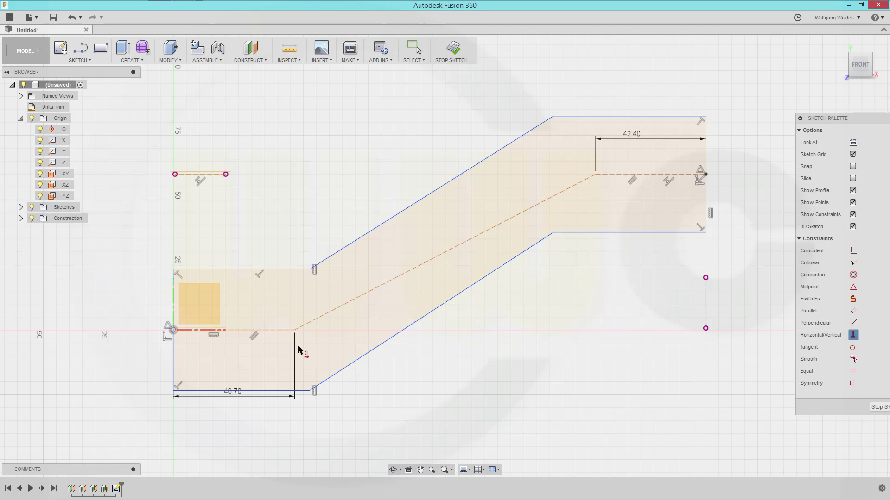
left_click(295, 330)
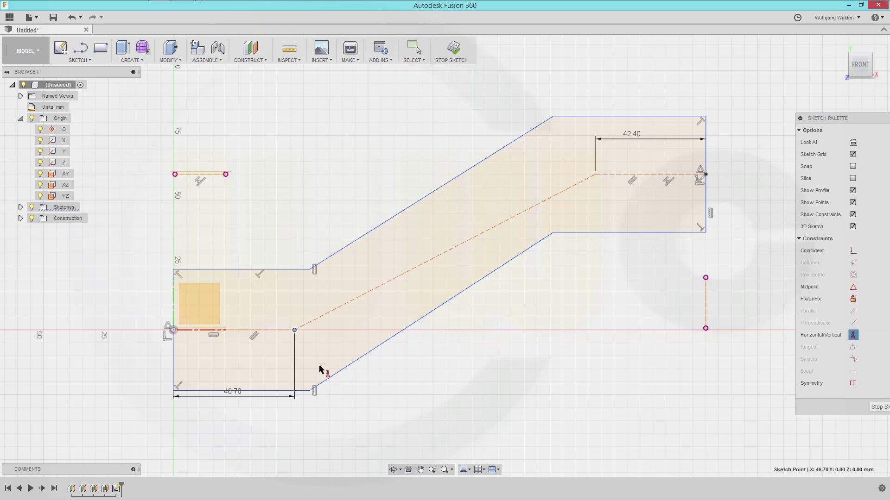
left_click(314, 391)
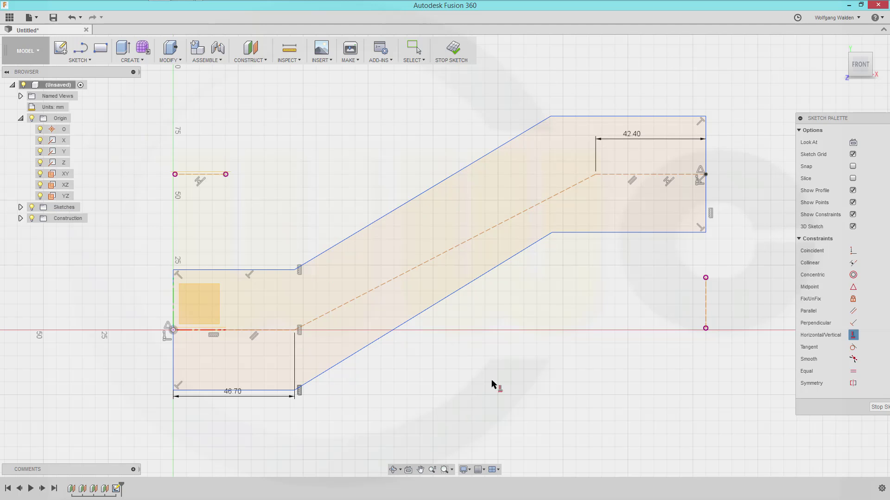
left_click(596, 175)
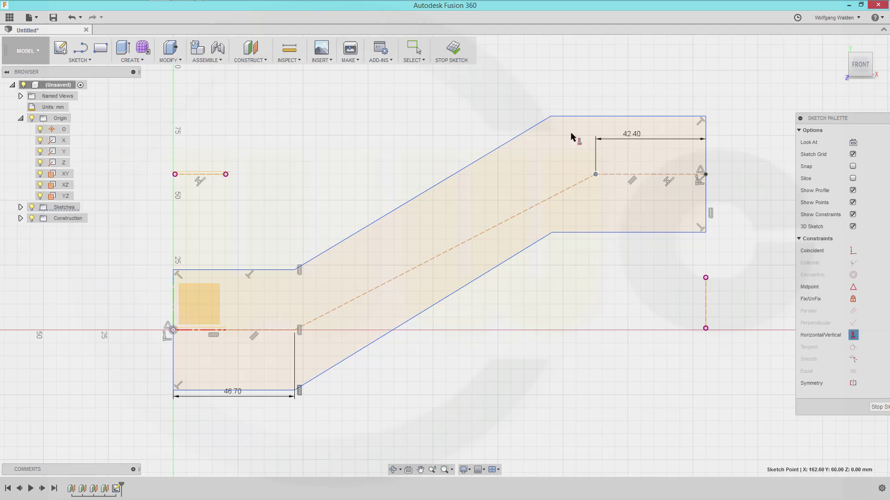
left_click(551, 117)
left_click(551, 232)
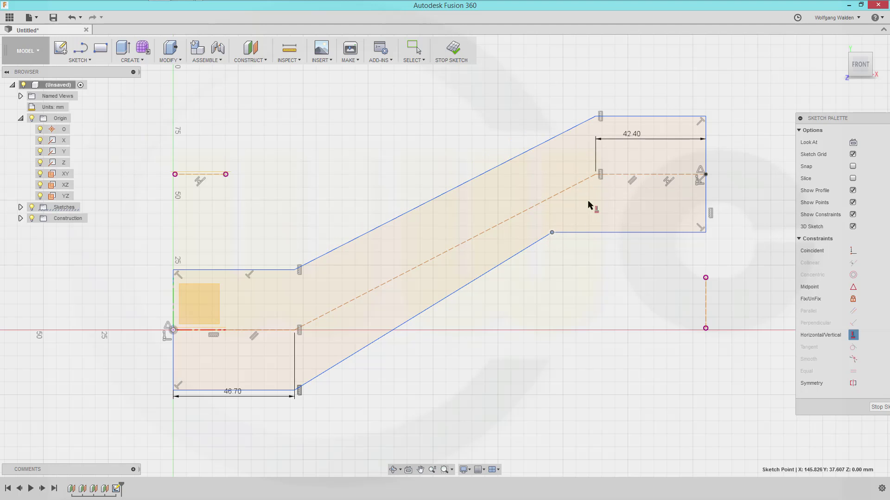
left_click(599, 117)
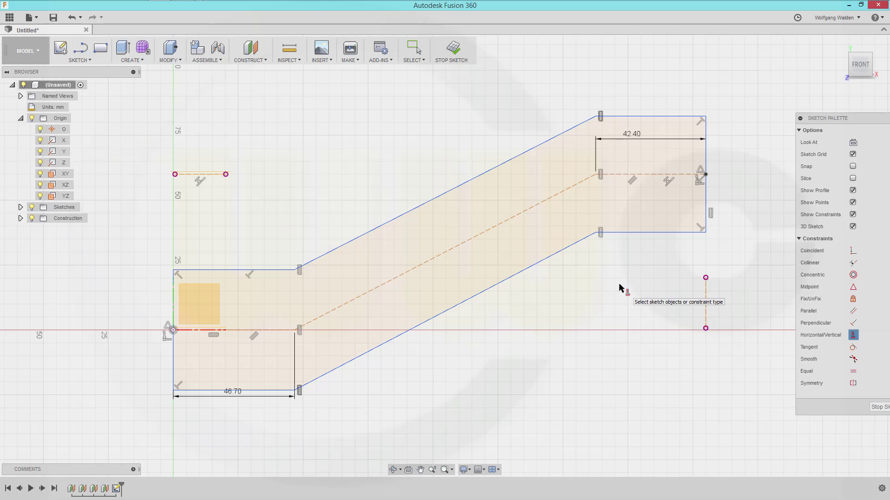
- Add a 46.429 mm dimension to the left end edge, then delete it
key("d")
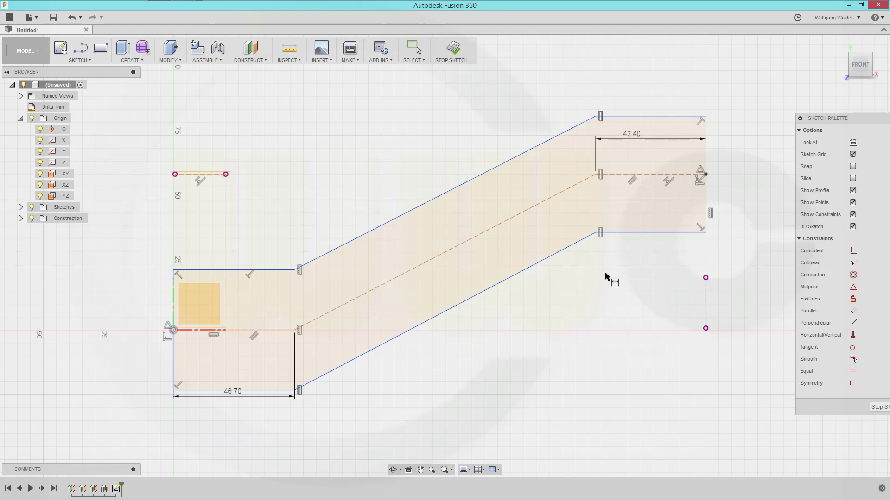
left_click(173, 316)
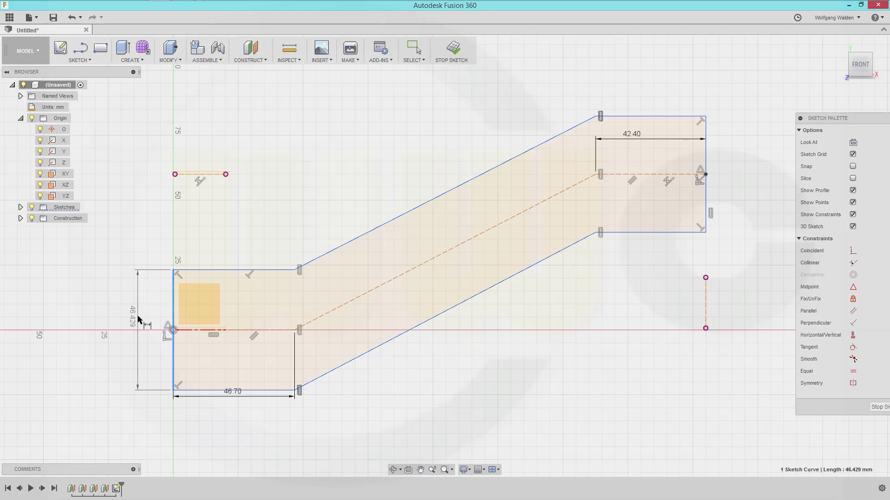
left_click(139, 319)
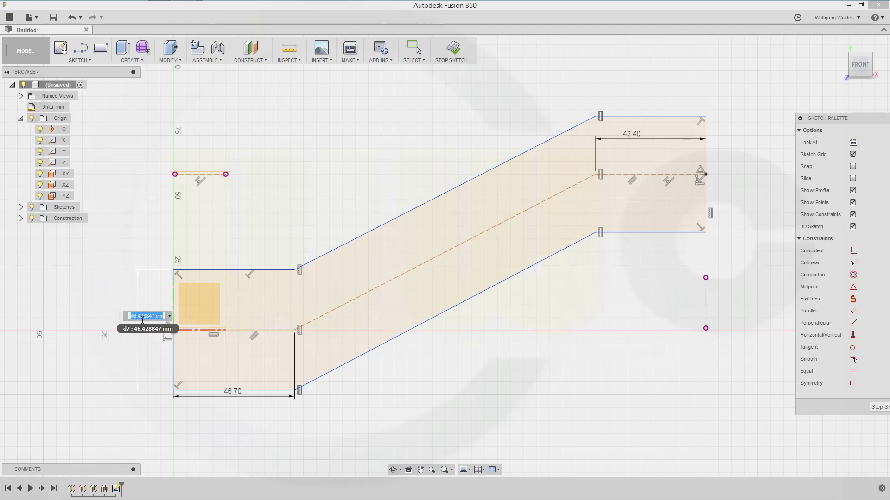
key("Return")
key("Escape")
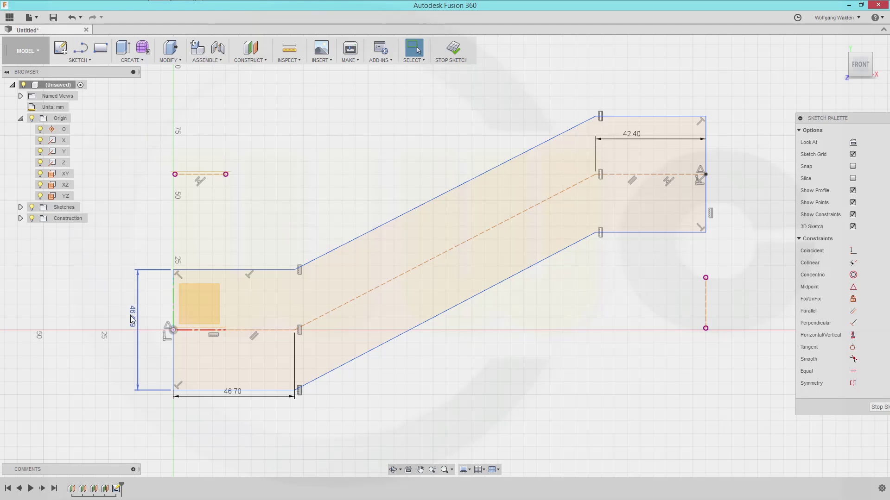
left_click(134, 319)
key("Delete")
- Dimension the left end's height between its top and bottom edges as 30 mm
key("d")
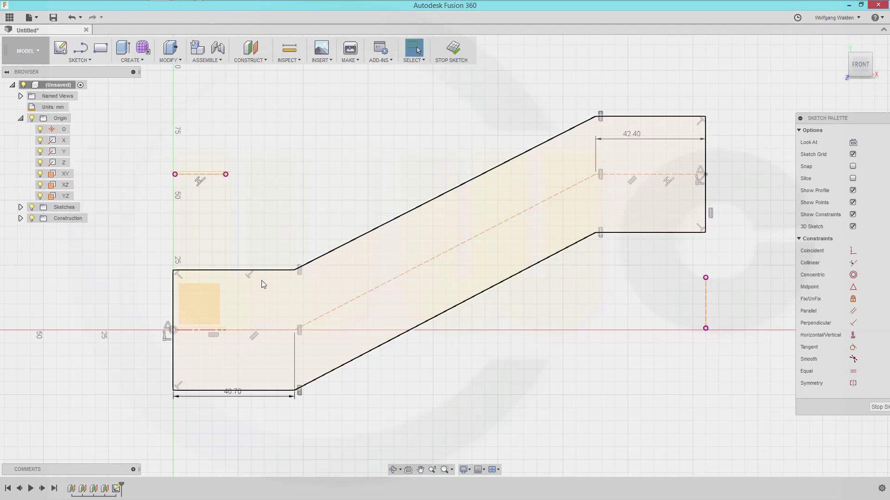
left_click(231, 273)
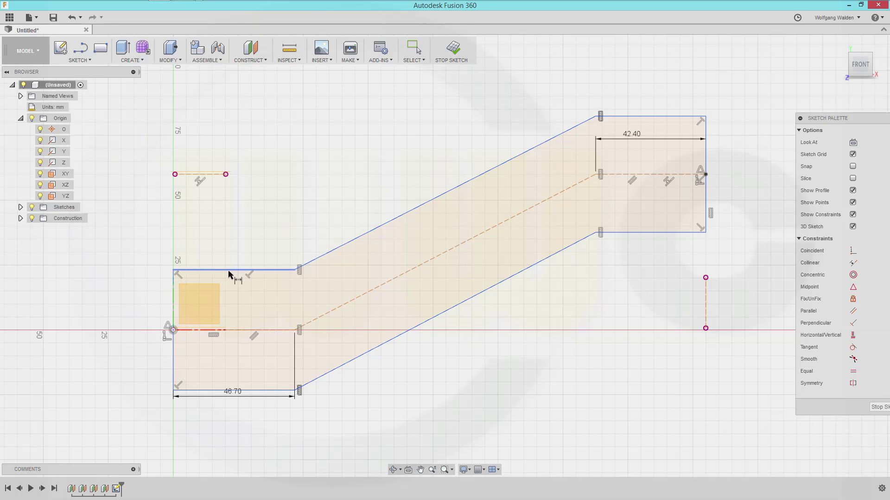
left_click(197, 391)
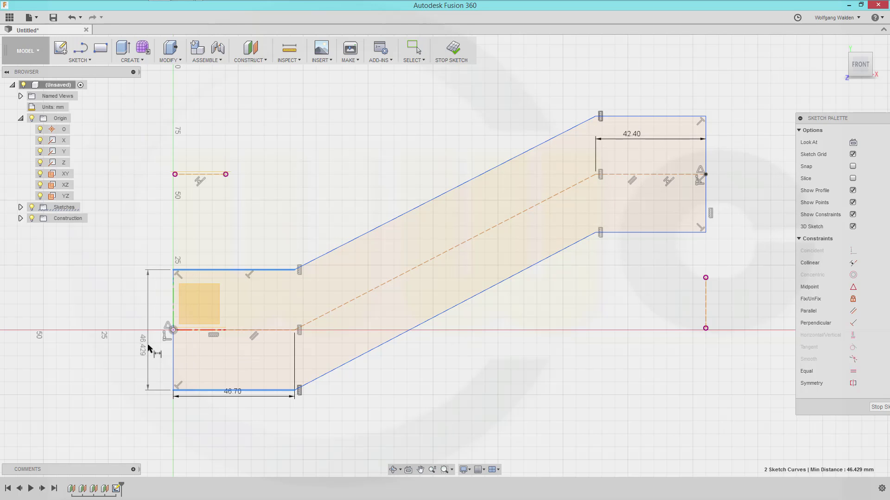
left_click(158, 343)
type("30")
key("Return")
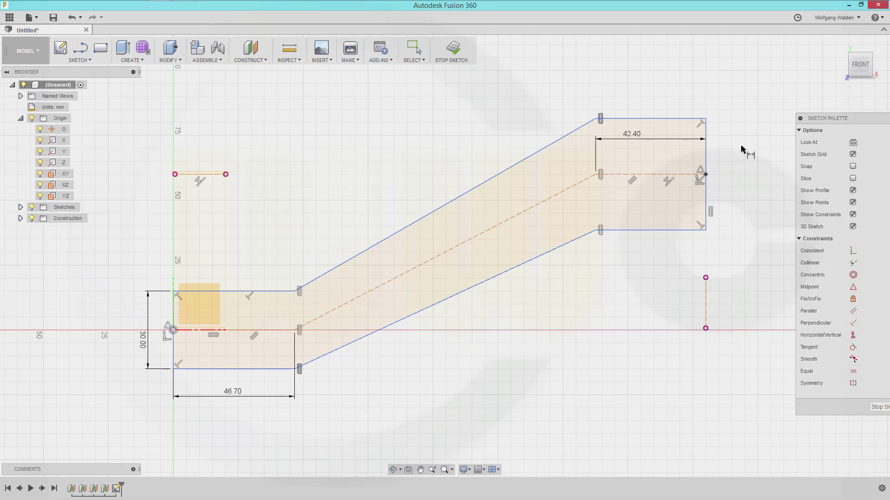
- Dimension the right block's height between its top and bottom lines as 16 mm
left_click(667, 119)
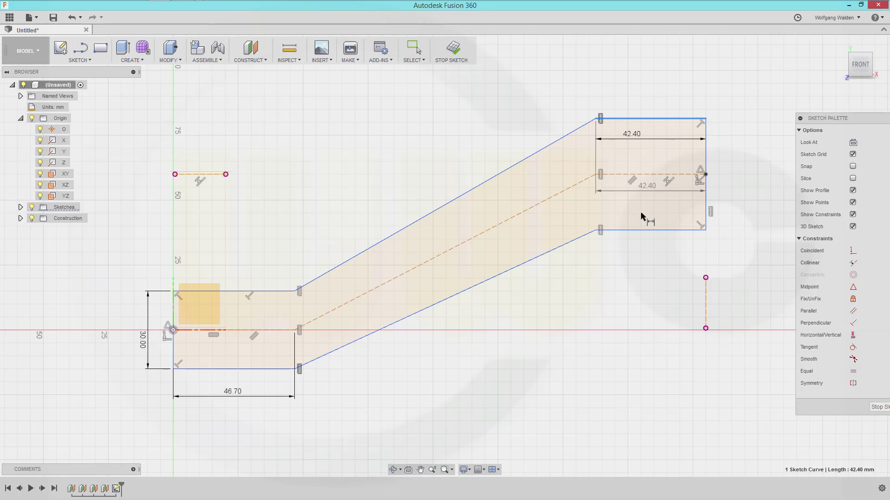
left_click(646, 230)
left_click(741, 183)
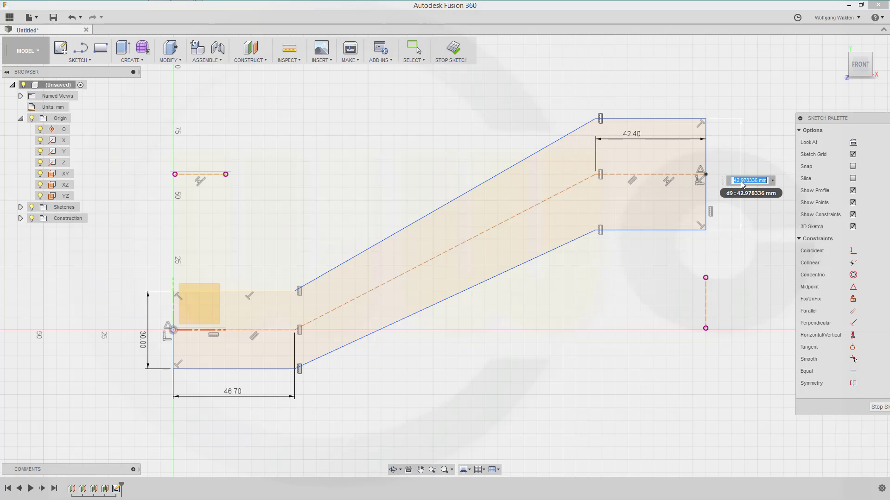
type("16")
key("Return")
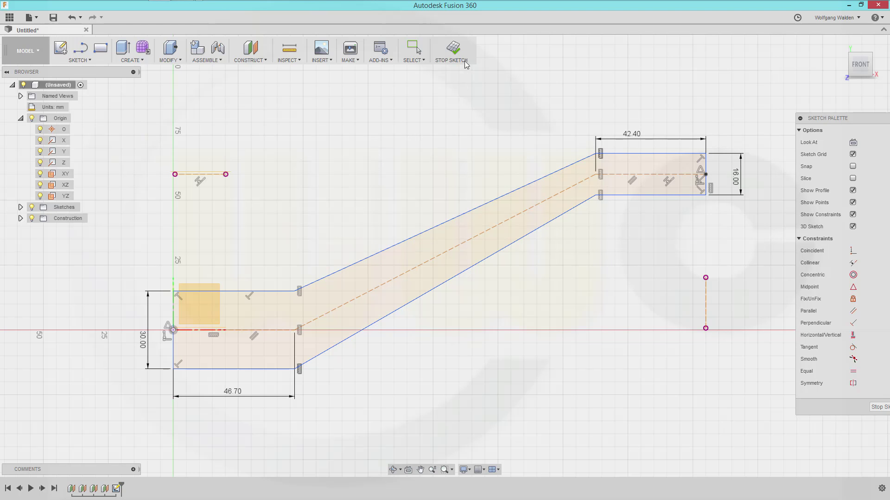
- Finish the sketch and extrude the cranked arm profile symmetrically, 20 mm whole thickness
left_click(452, 51)
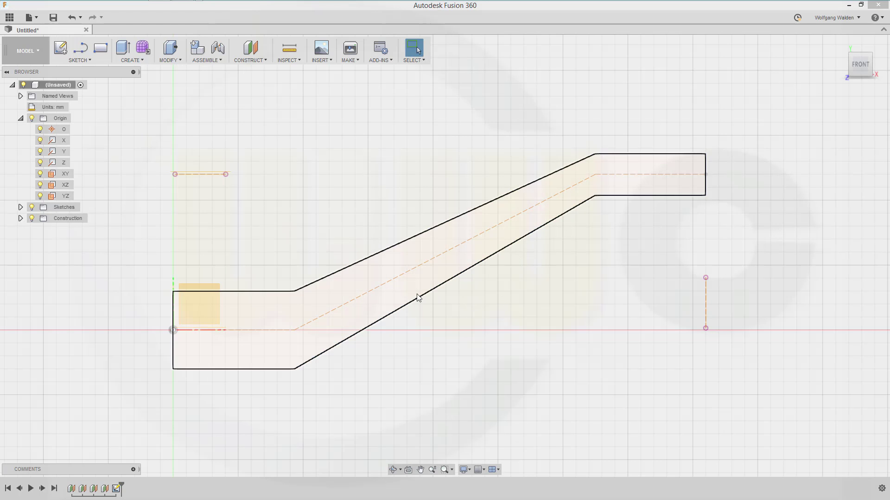
mouse_move(403, 314)
middle_mouse_down()
mouse_move(402, 326)
mouse_move(399, 296)
mouse_move(358, 318)
mouse_move(359, 294)
middle_mouse_up()
left_click(121, 48)
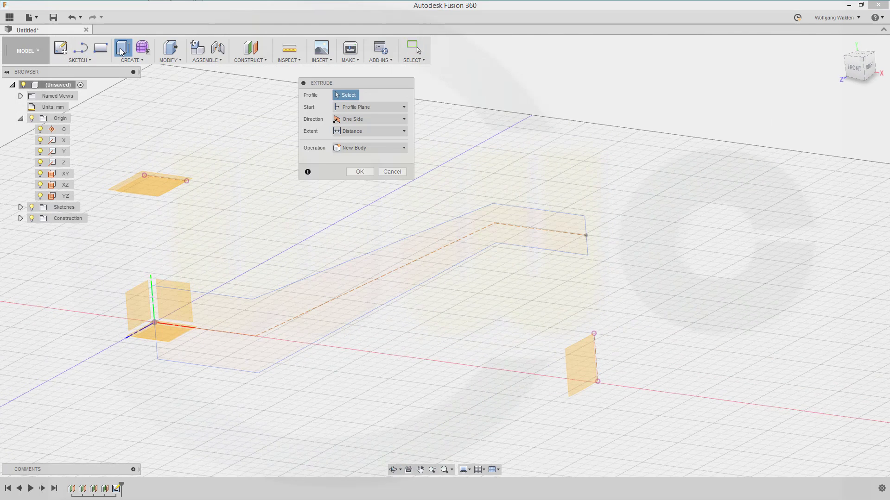
left_click(404, 119)
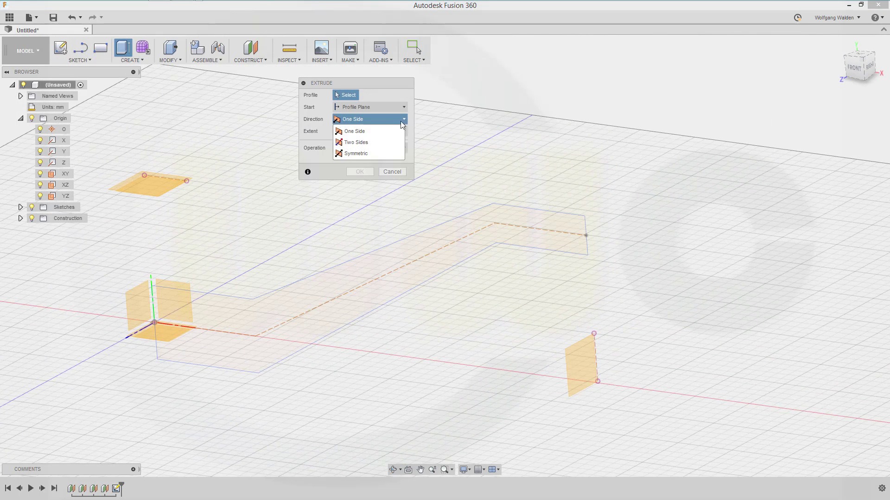
left_click(386, 152)
left_click(359, 132)
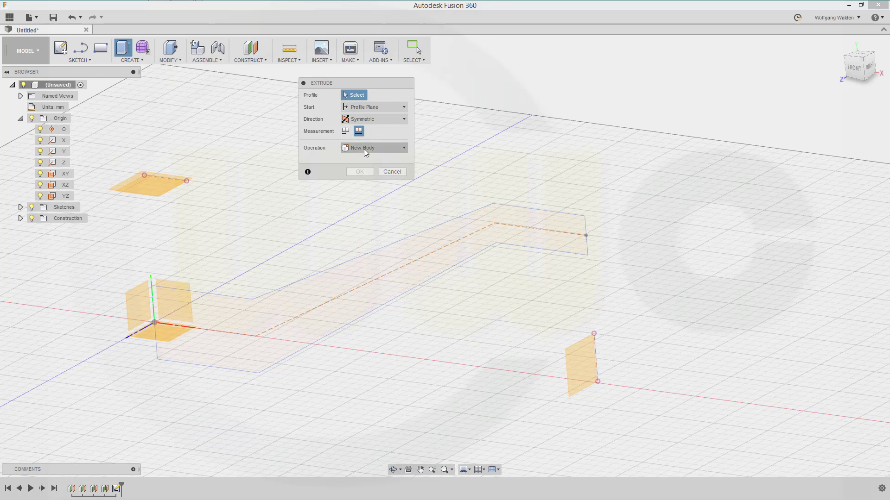
left_click(373, 253)
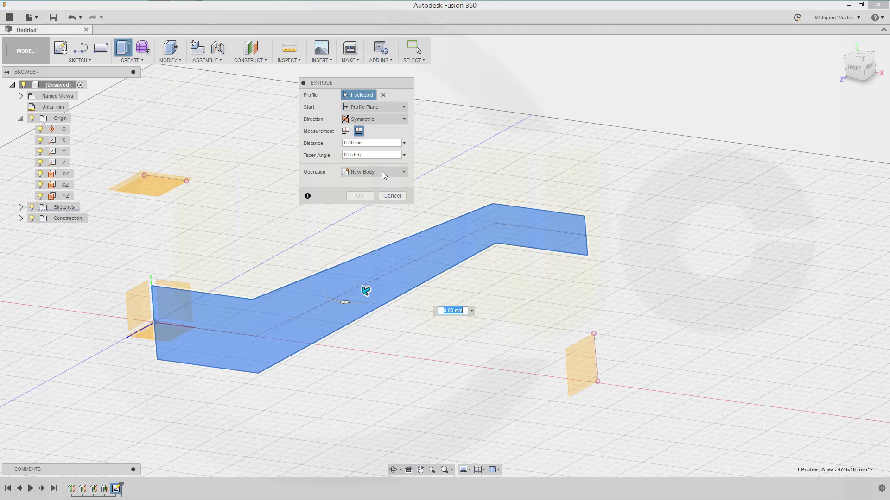
double_click(383, 145)
type("20")
key("Return")
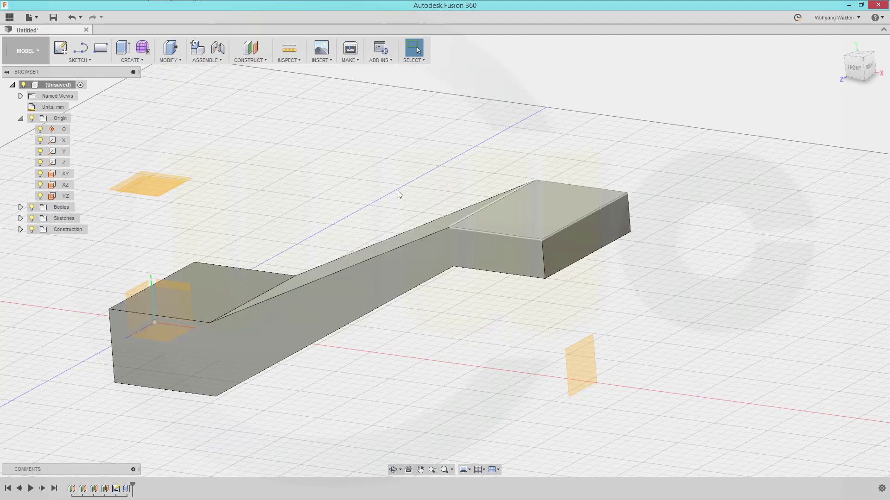
- Start a new sketch on the XZ plane with the whole body in view
left_click(60, 48)
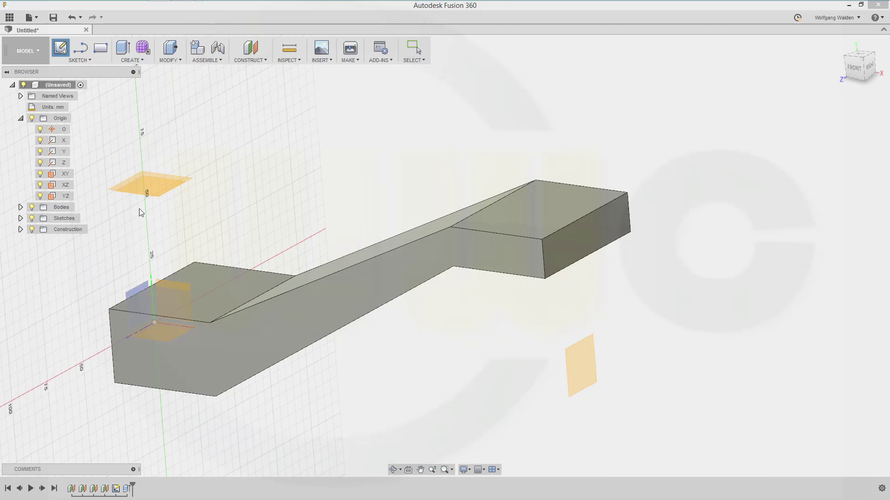
left_click(158, 333)
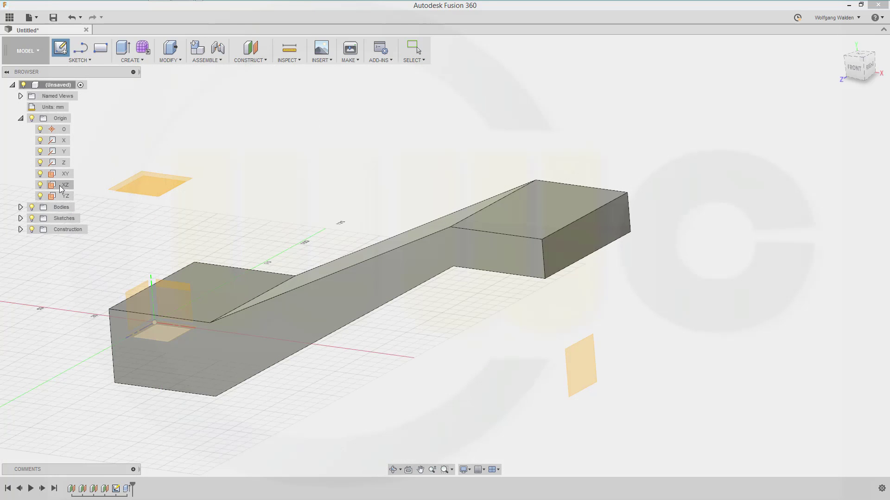
left_click(61, 186)
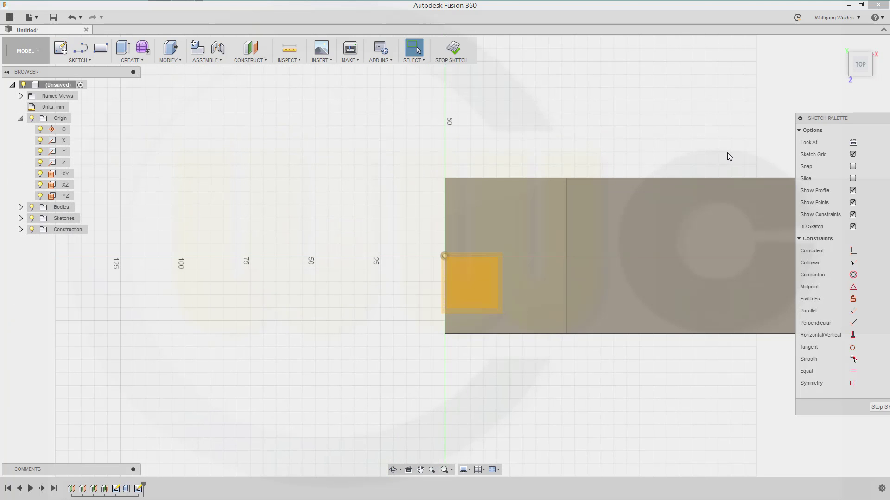
middle_click_drag(713, 161, 474, 168)
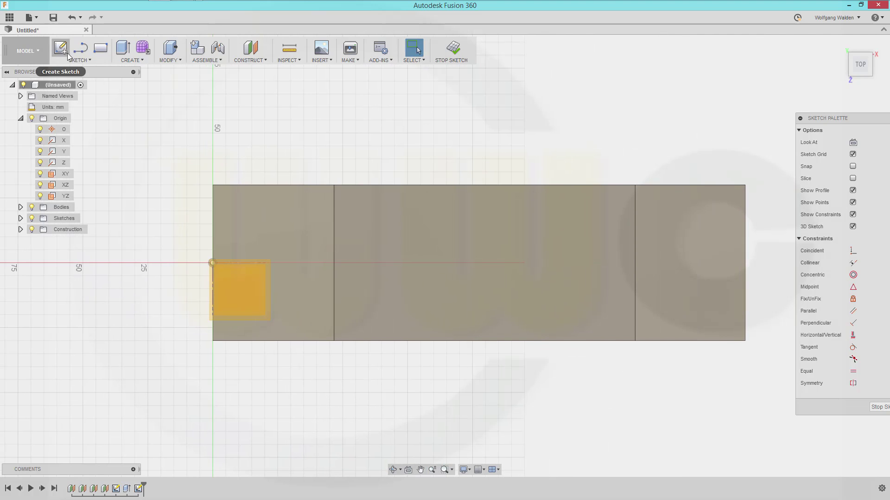
- Draw a closed tapered four-sided line outline spanning the arm's full length
left_click(81, 48)
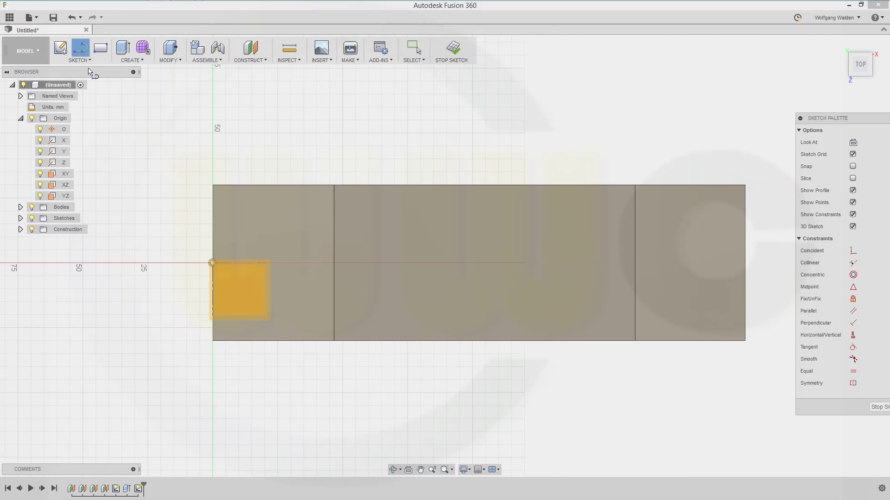
left_click(193, 214)
left_click(193, 311)
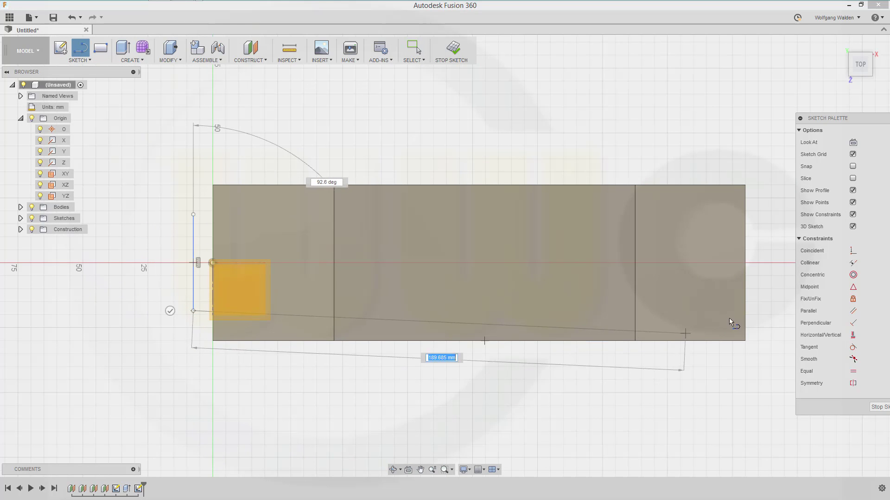
left_click(761, 289)
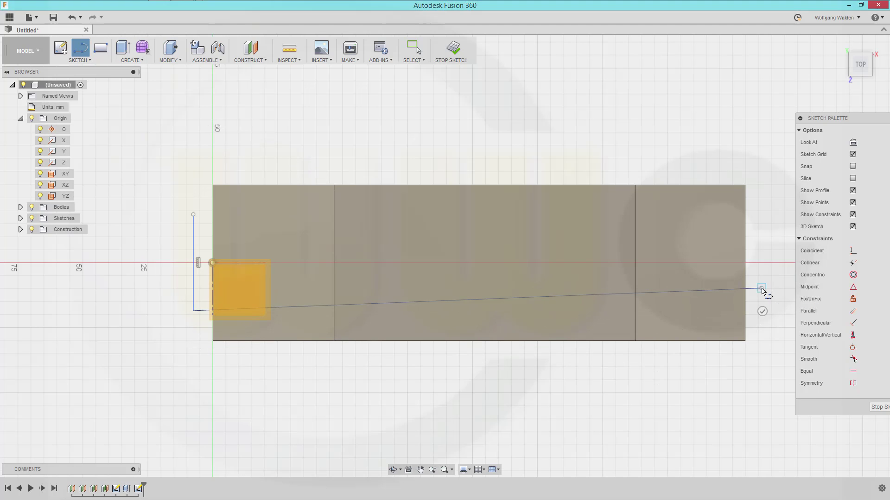
left_click(760, 250)
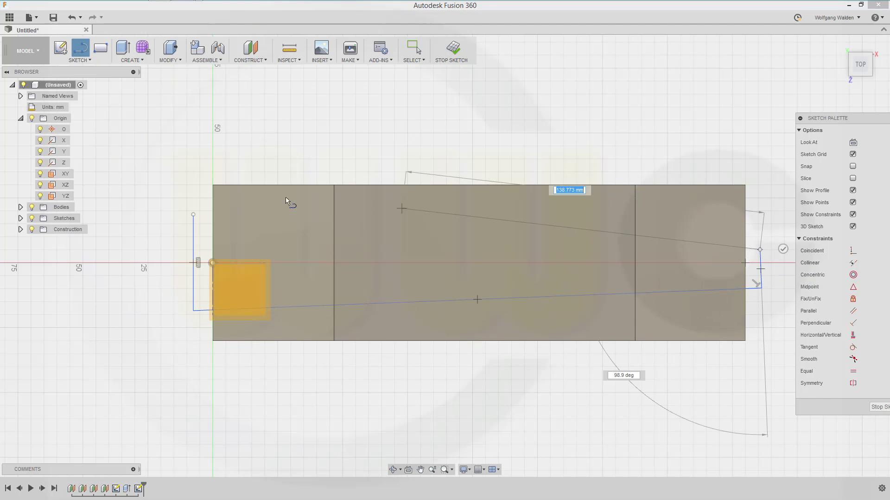
left_click(193, 215)
key("Escape")
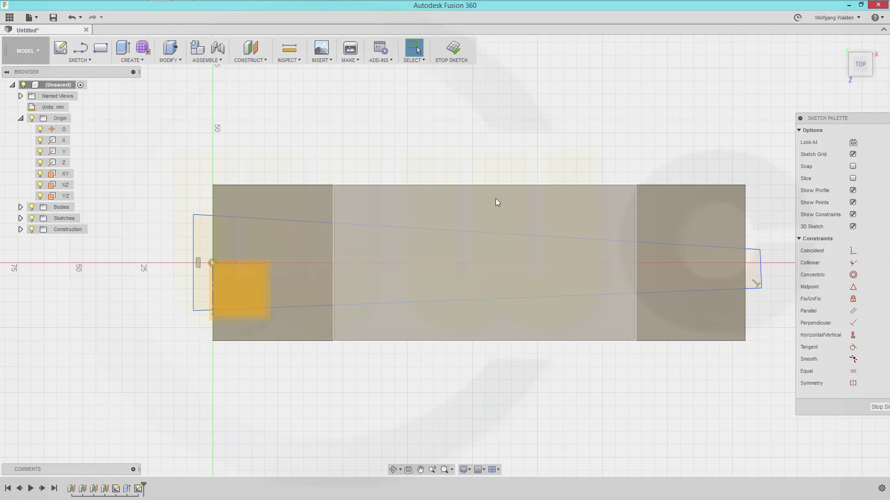
key("p")
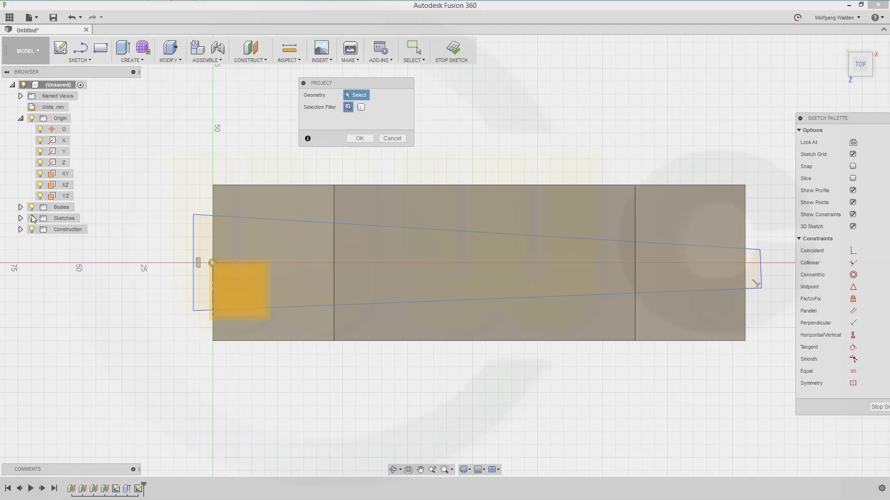
- Project the construction plane's edge into the sketch and hide Body1
left_click(21, 231)
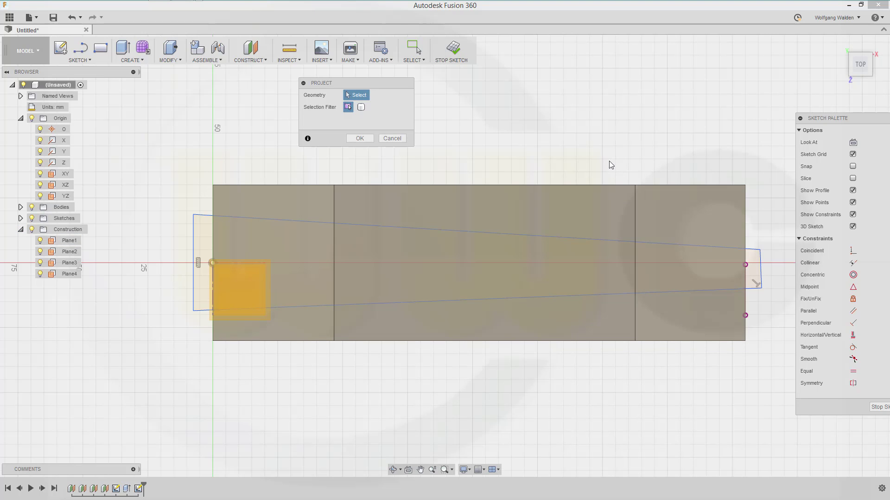
key("Return")
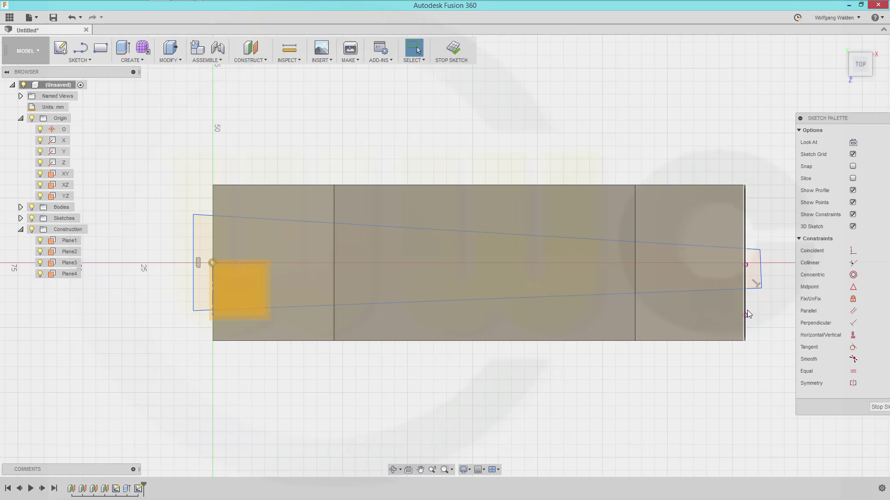
left_click(22, 209)
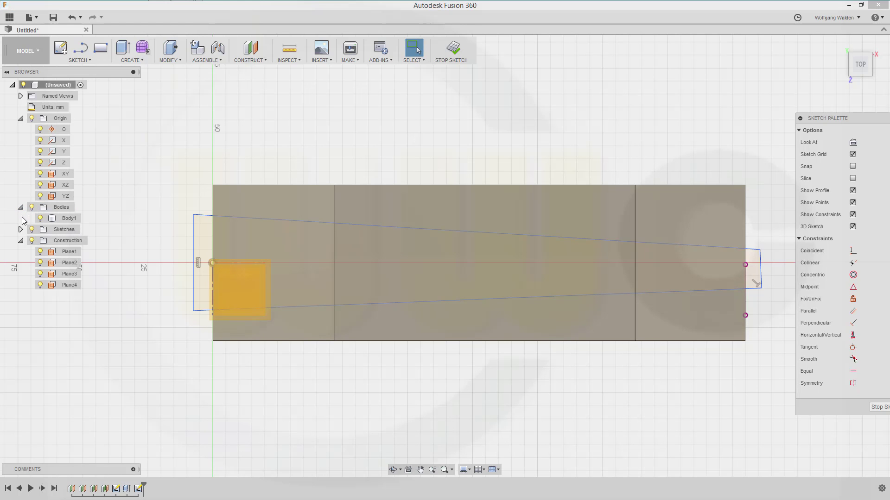
left_click(39, 218)
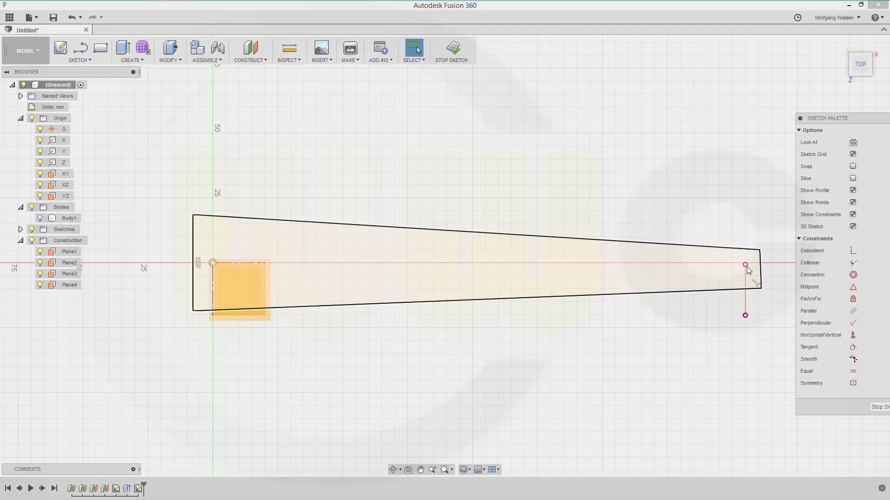
- Make the outline's right edge collinear with the projected vertical line at the arm's tip
right_click(746, 310)
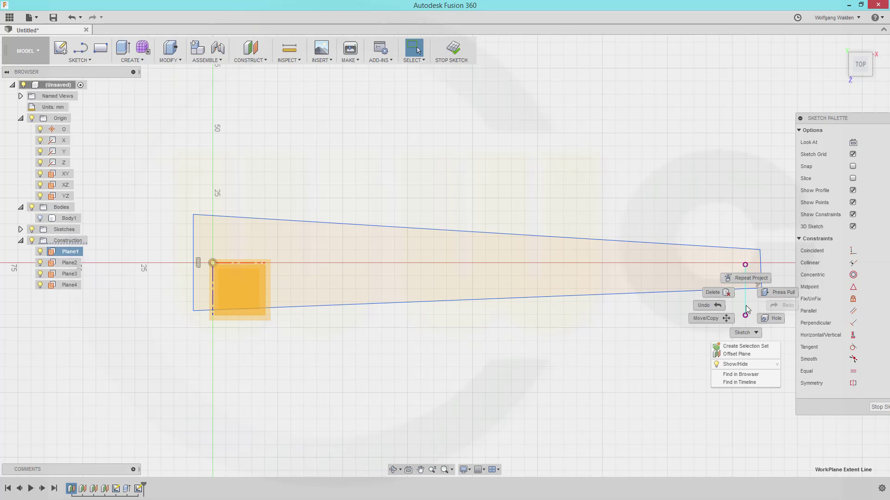
left_click(773, 300)
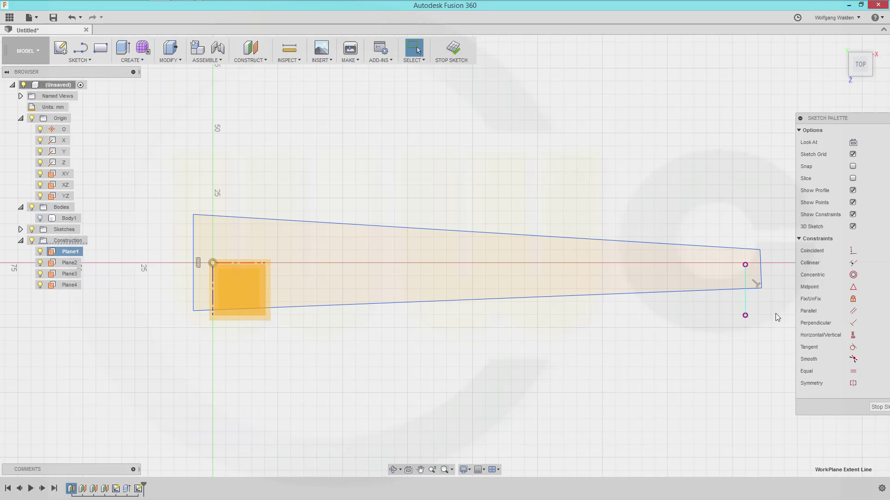
left_click(761, 275)
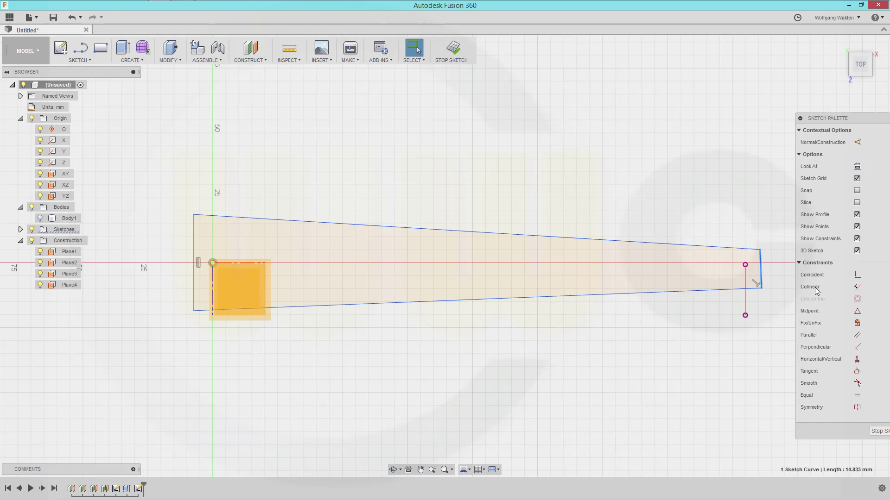
left_click(856, 288)
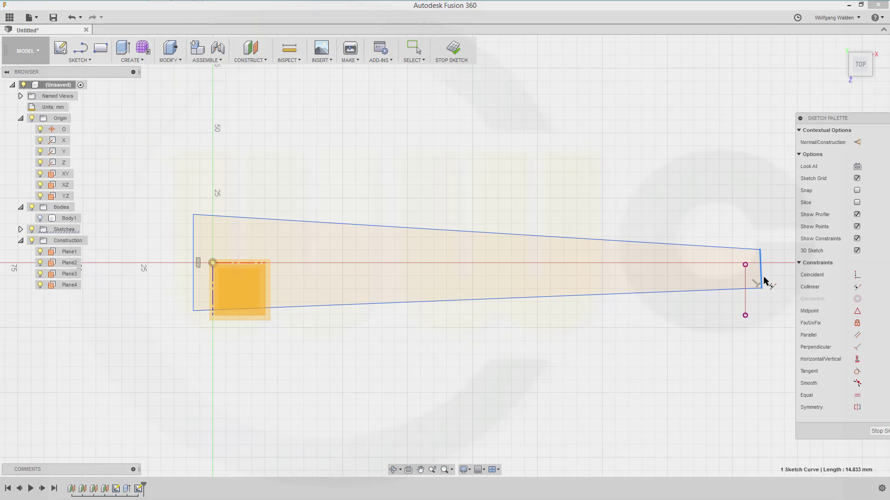
left_click(745, 305)
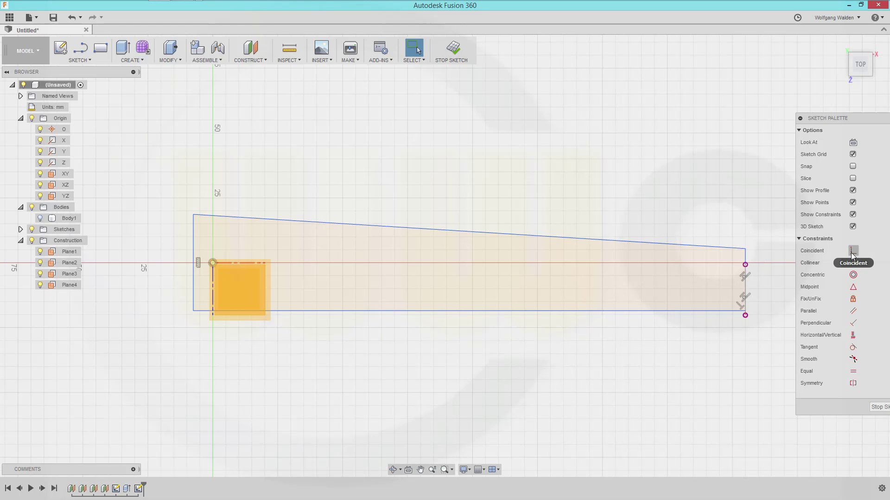
- Centre the outline's left edge on the origin and dimension it 50 mm long
left_click(853, 287)
left_click(193, 277)
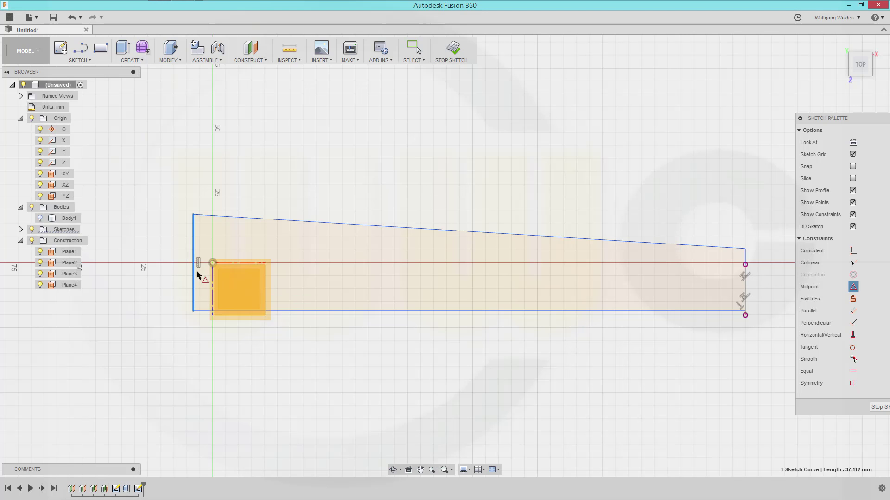
left_click(212, 263)
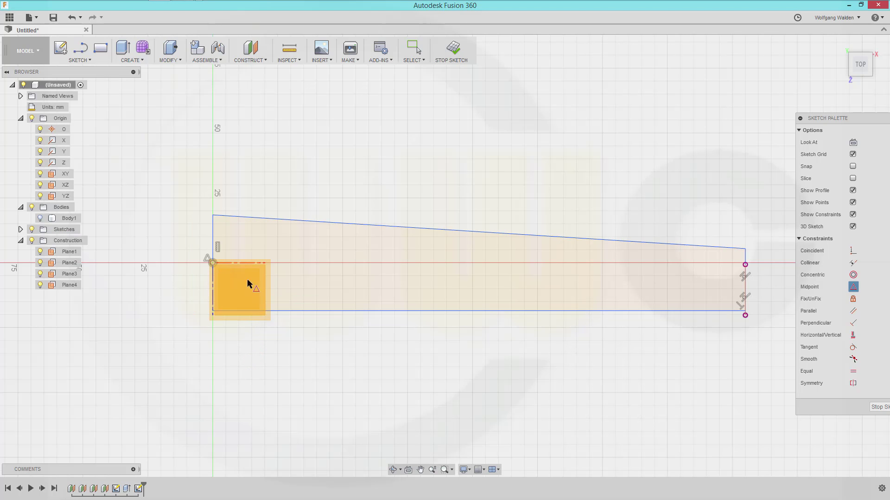
key("d")
left_click(213, 238)
left_click(175, 263)
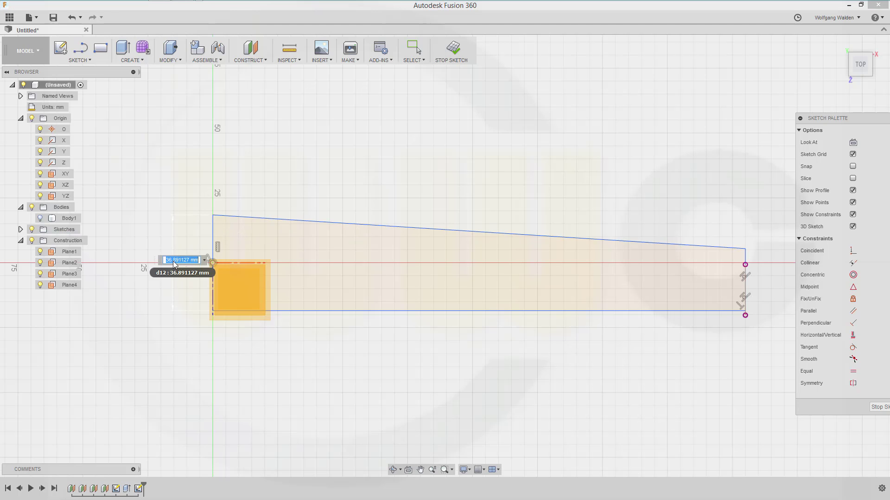
type("50")
key("Return")
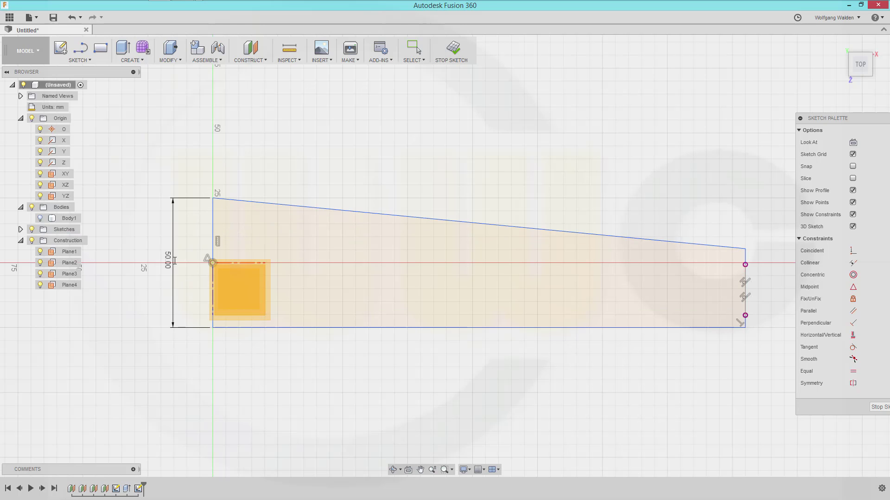
- Dimension the angle between the left and top edges as 86°
left_click(214, 218)
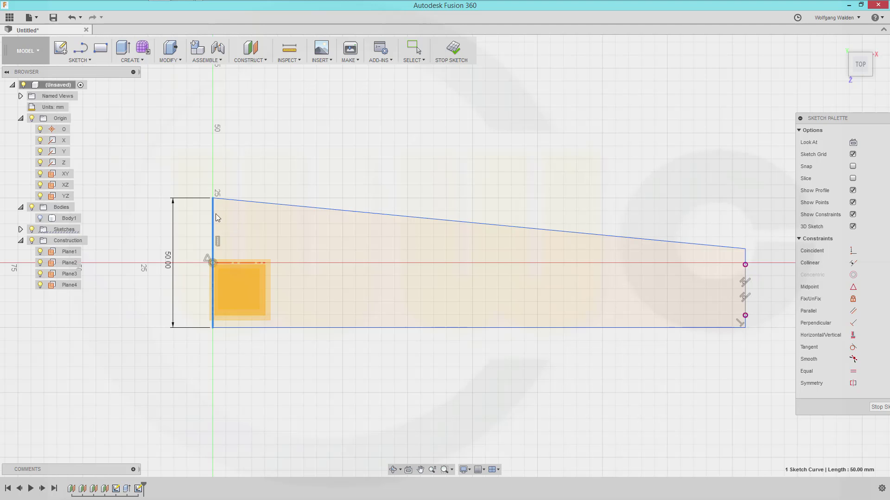
left_click(239, 203)
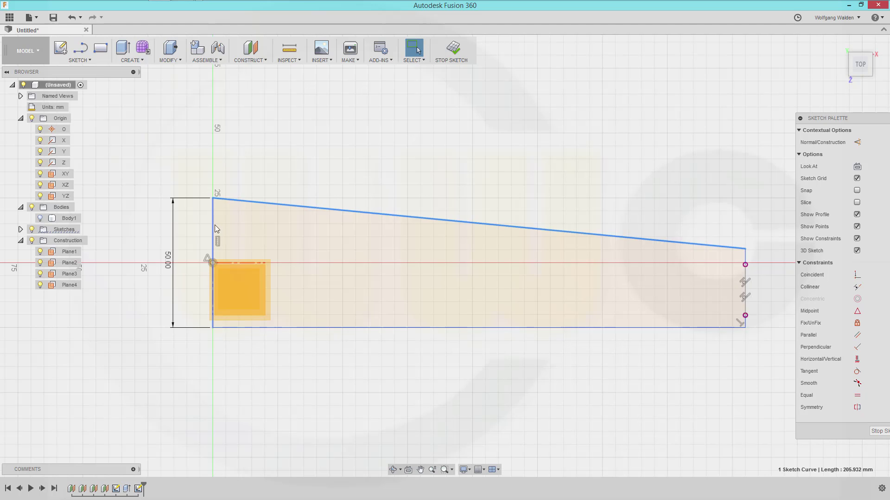
left_click(349, 196)
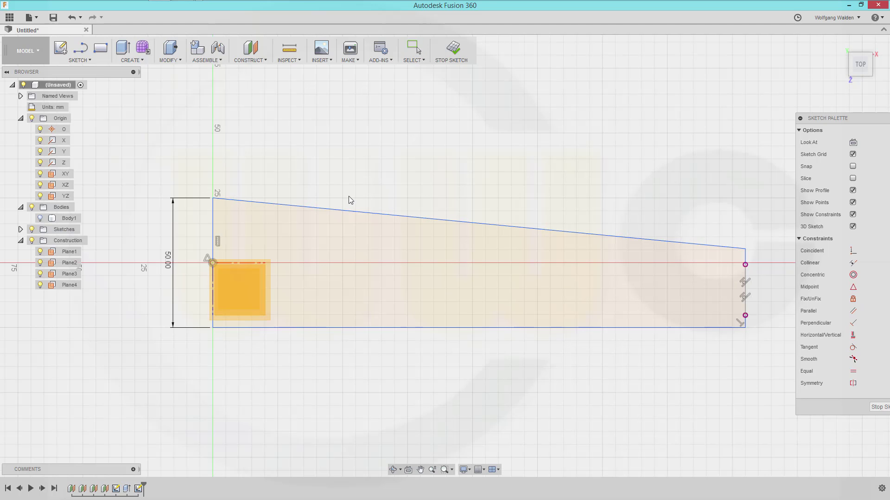
key("d")
left_click(213, 224)
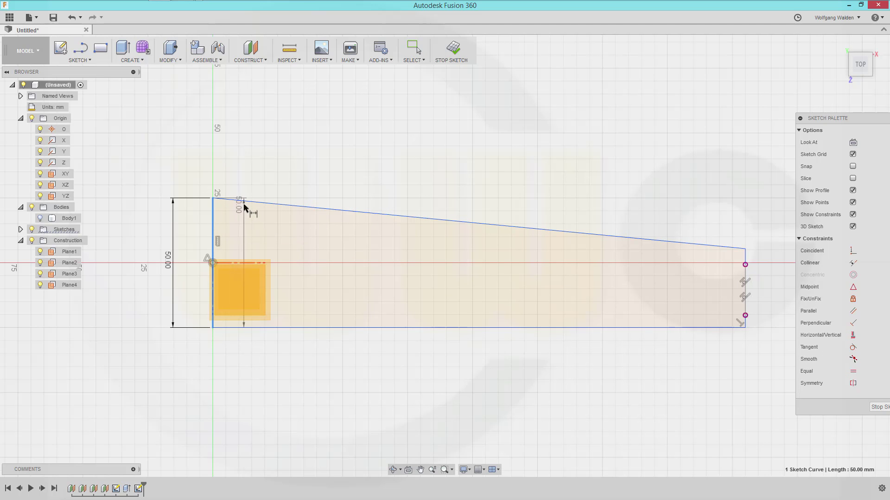
left_click(243, 201)
left_click(232, 224)
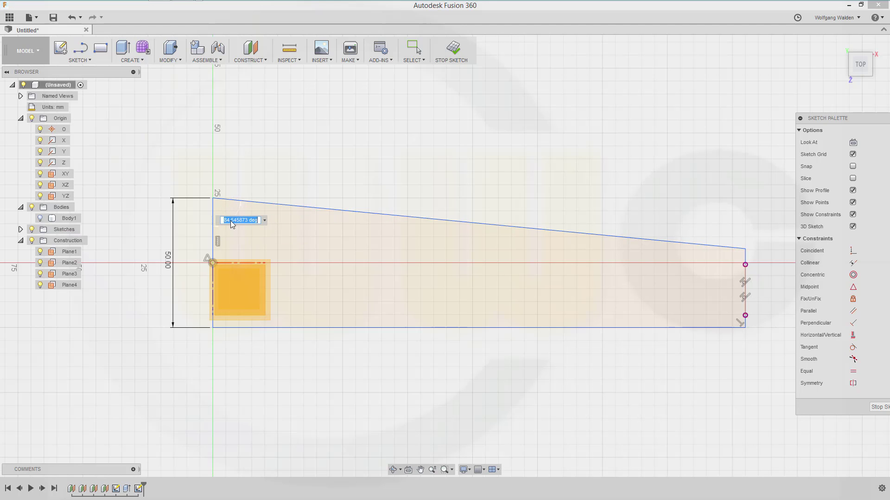
type("86")
key("Return")
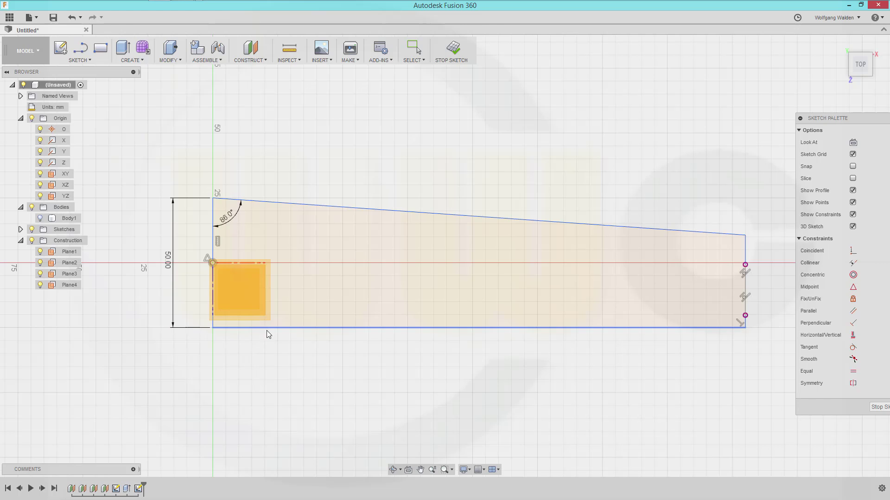
- Delete the right-angle constraint at the outline's bottom-right corner
key("Escape")
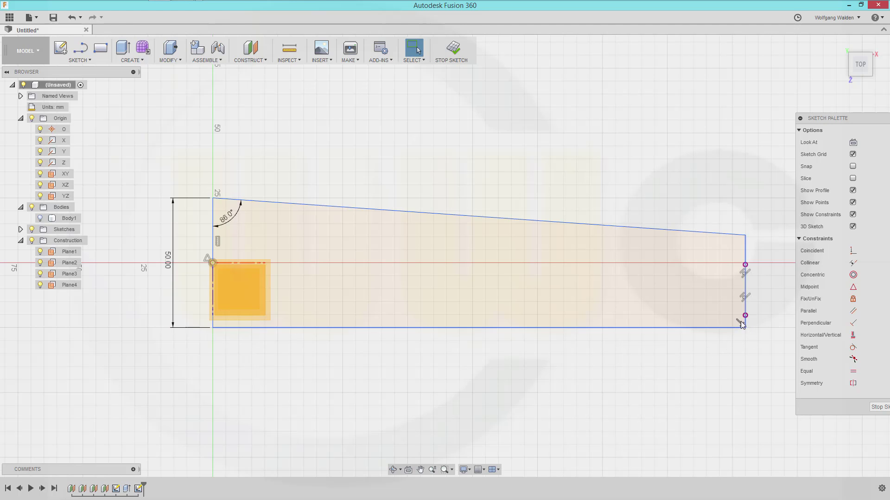
left_click(741, 321)
key("Delete")
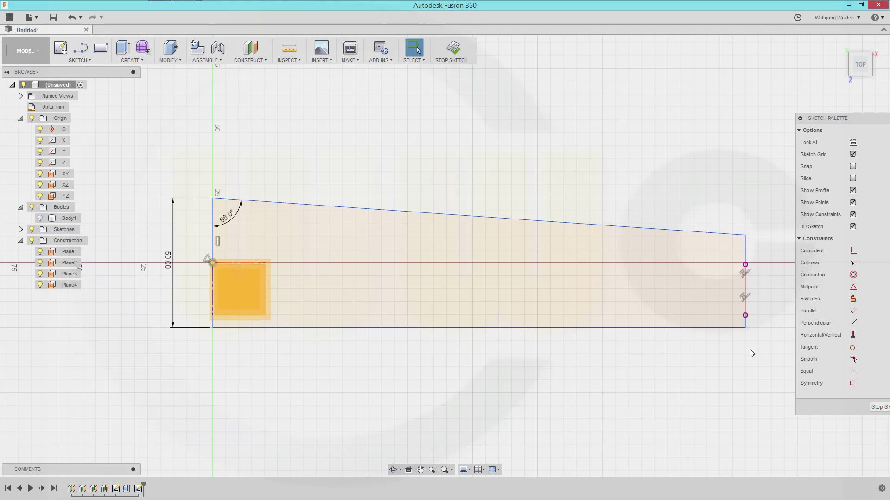
- Raise the bottom edge's right end, dimension its angle to the left edge as 86°, and finish the sketch
left_click_drag(744, 327, 743, 307)
left_click(731, 394)
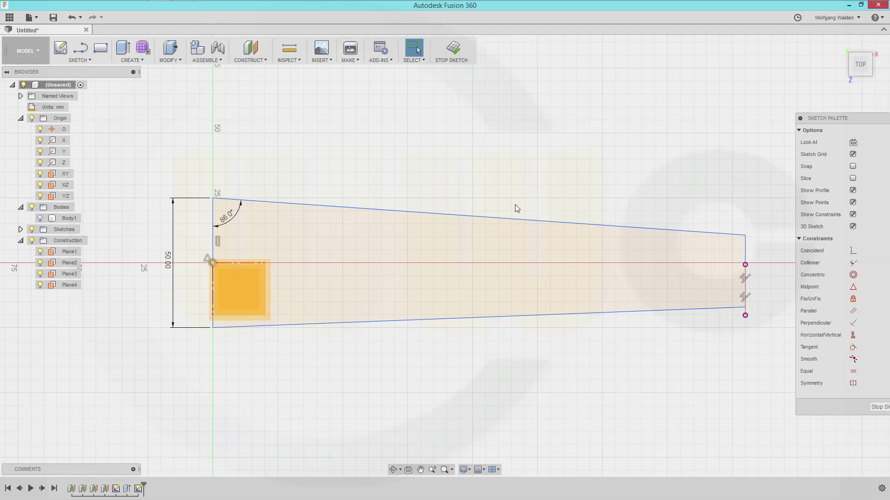
key("d")
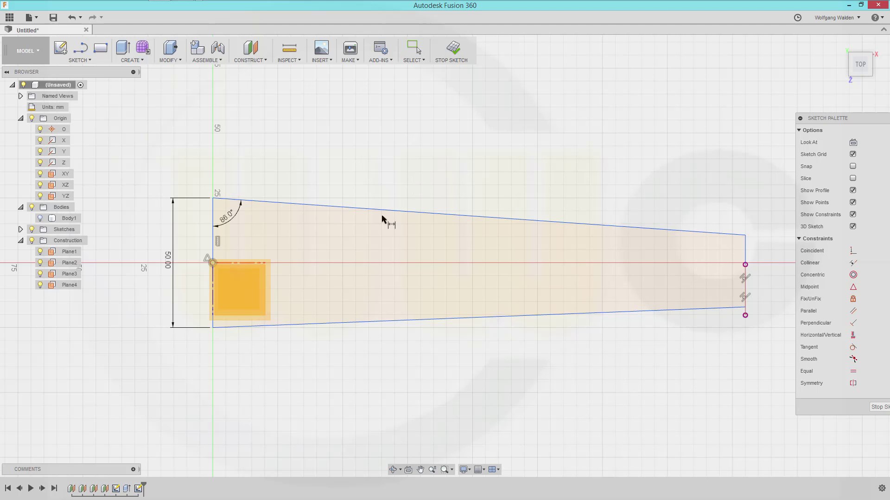
left_click(245, 326)
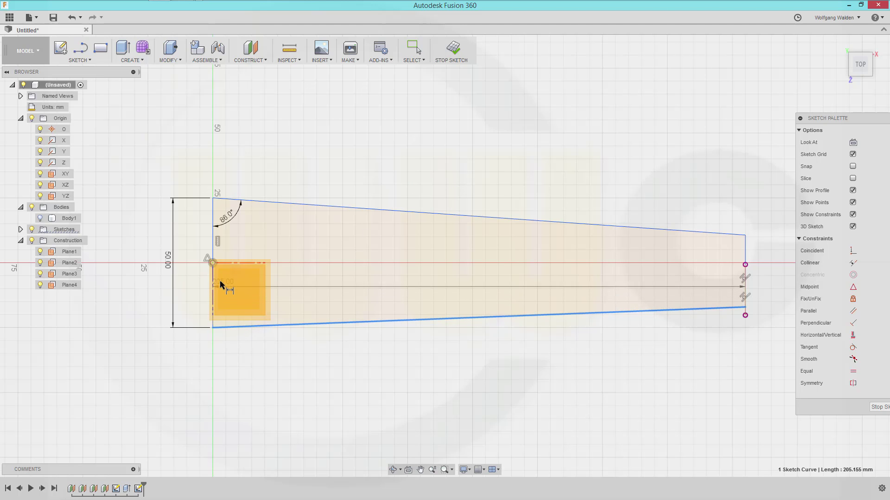
left_click(215, 277)
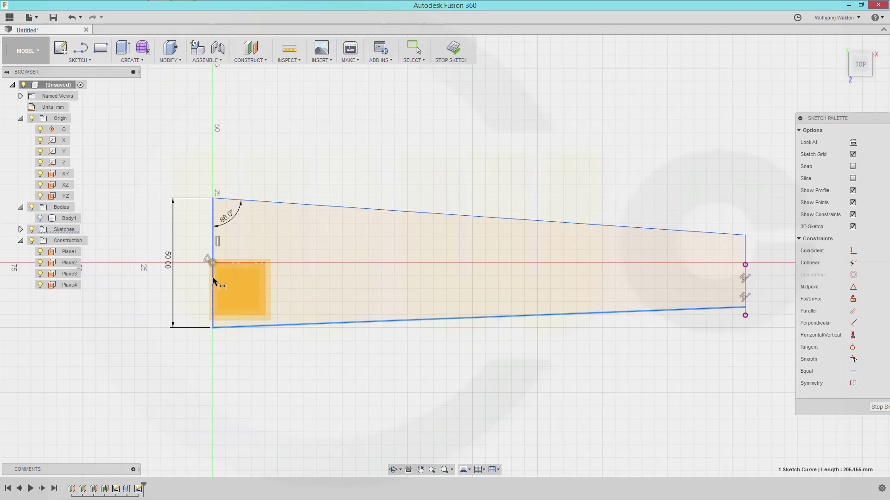
left_click(254, 295)
type("86")
key("Return")
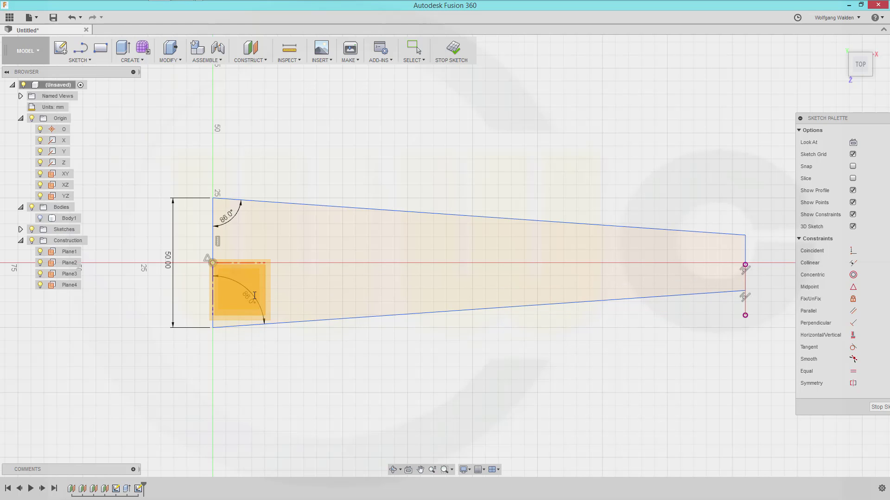
left_click(876, 408)
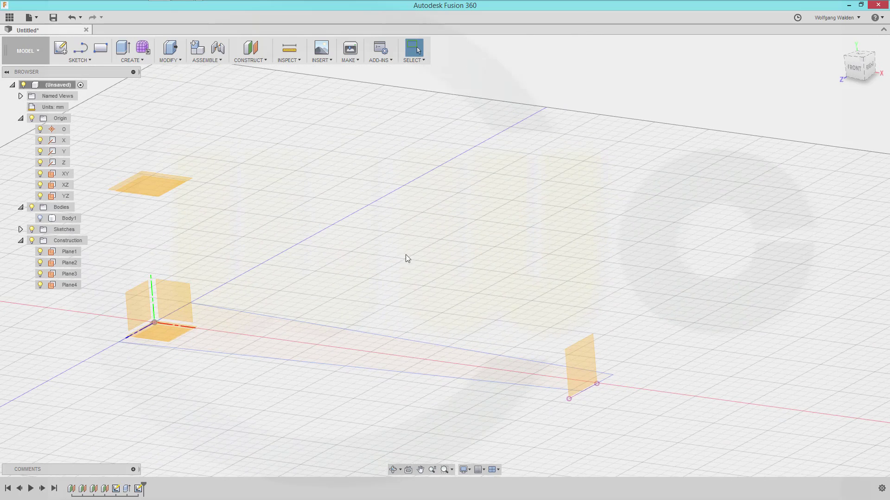
- Show Body1 and intersect it with the tapered profile extruded symmetrically, 150 mm whole length
left_click(39, 219)
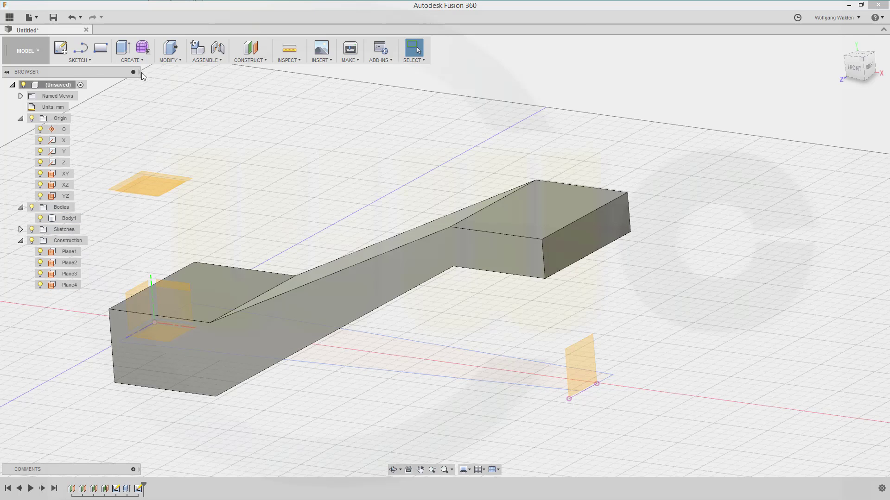
left_click(123, 51)
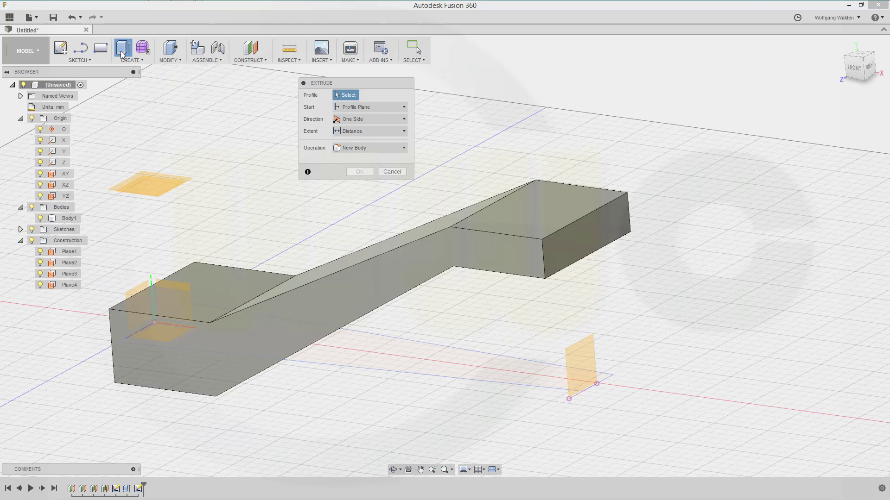
left_click(409, 372)
left_click(400, 120)
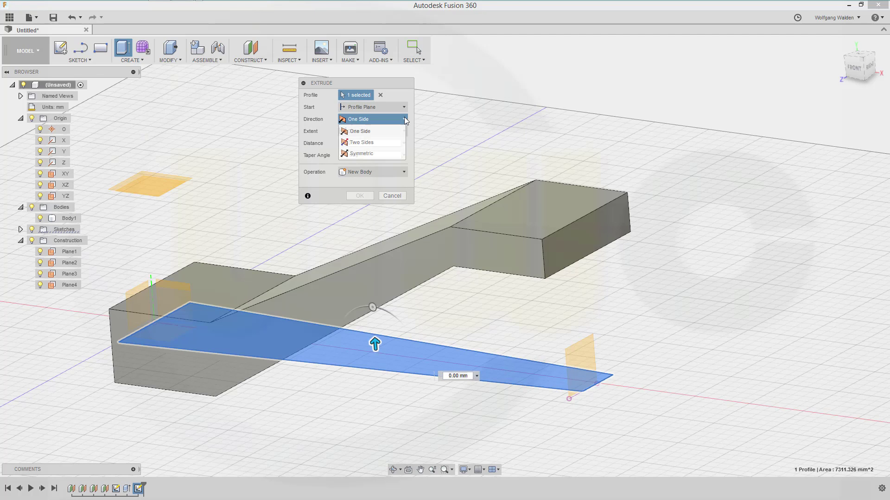
left_click(371, 154)
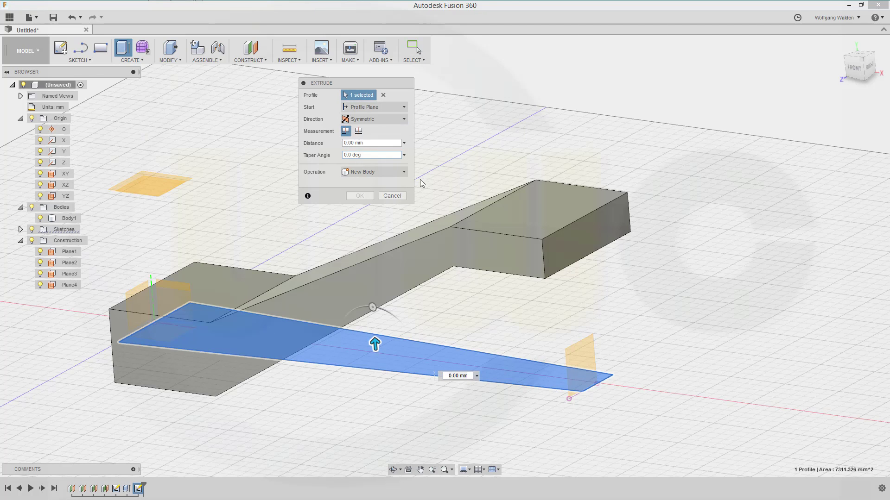
left_click(360, 131)
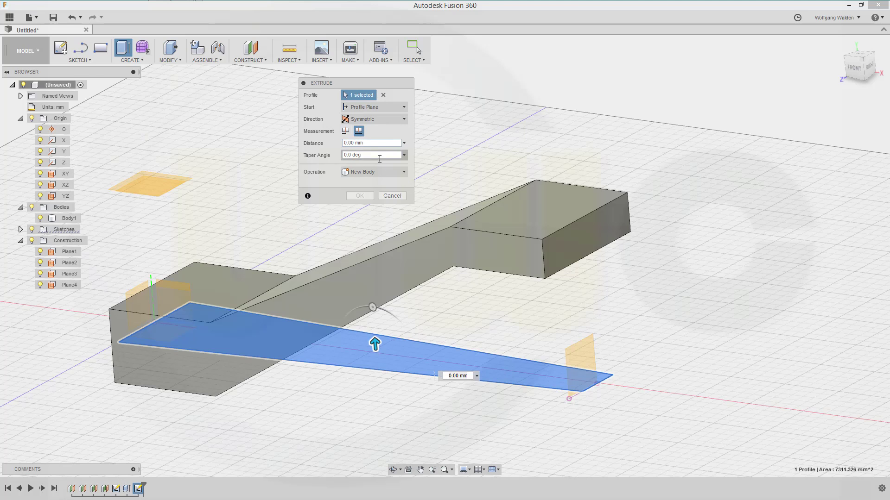
left_click(404, 172)
left_click(362, 206)
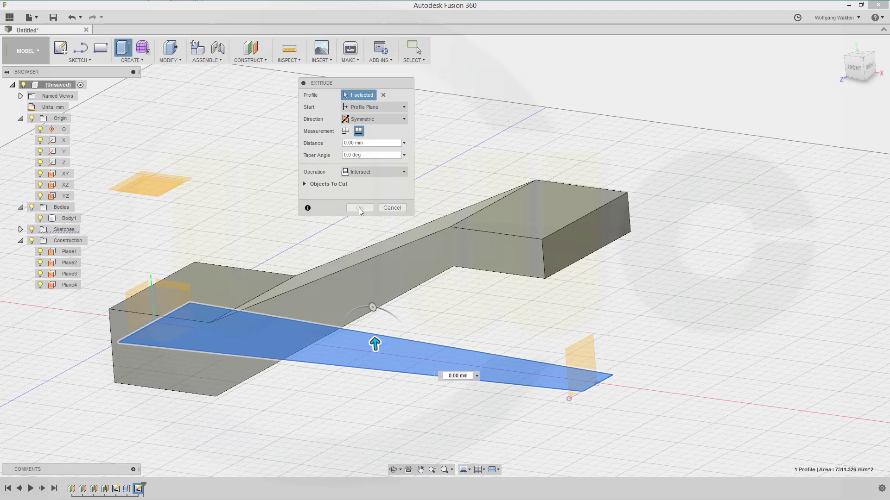
left_click_drag(383, 348, 367, 159)
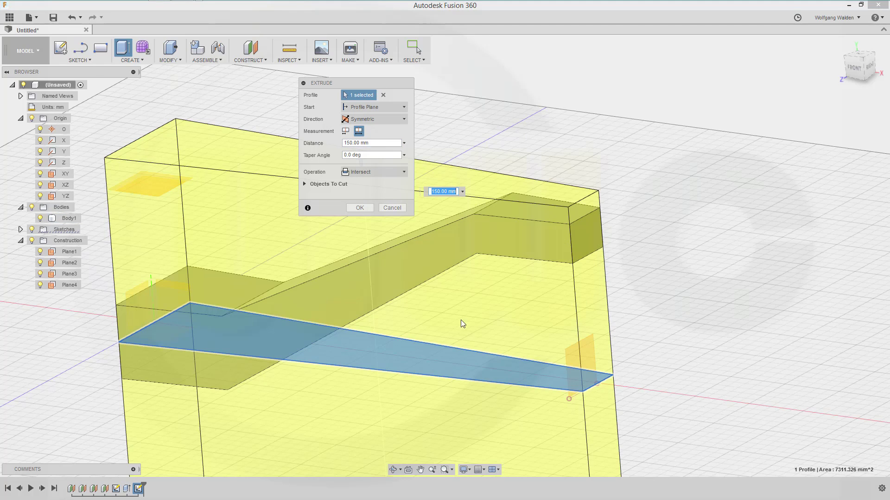
left_click(360, 207)
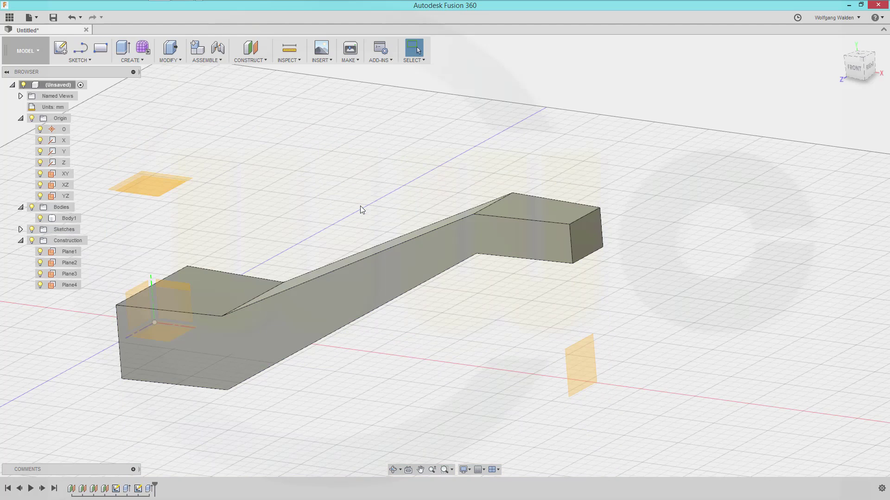
- Orbit to view the tapered arm from above and start the Fillet command
middle_click_drag(470, 337, 548, 353, "shift")
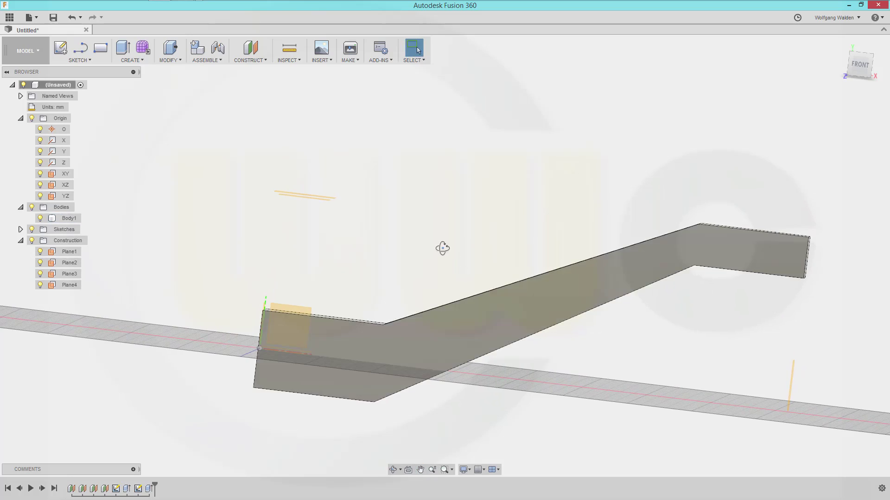
middle_click_drag(469, 246, 442, 267, "shift")
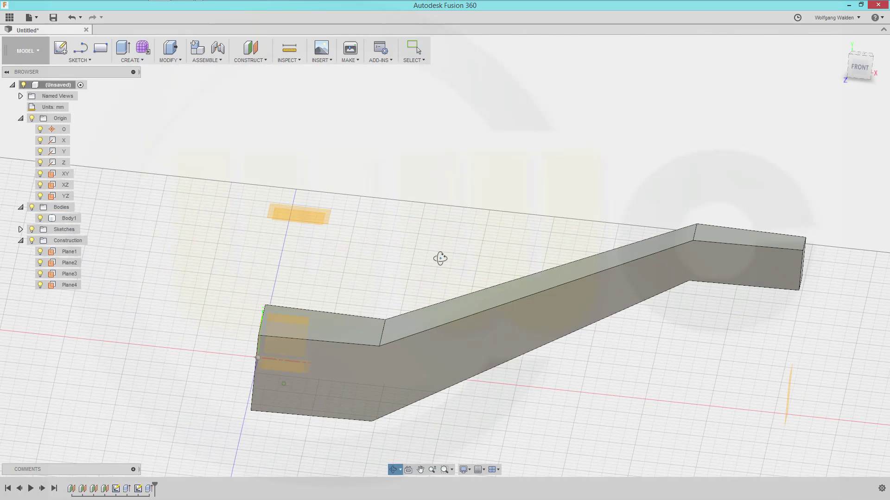
key("Escape")
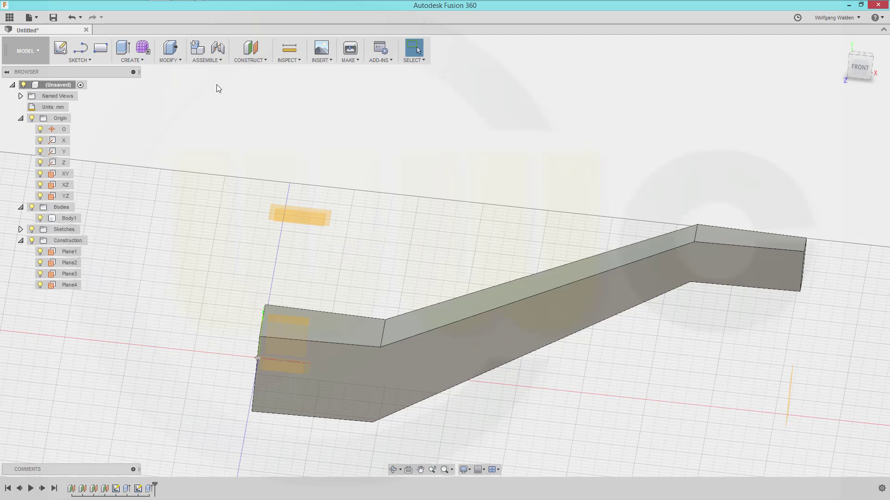
key("f")
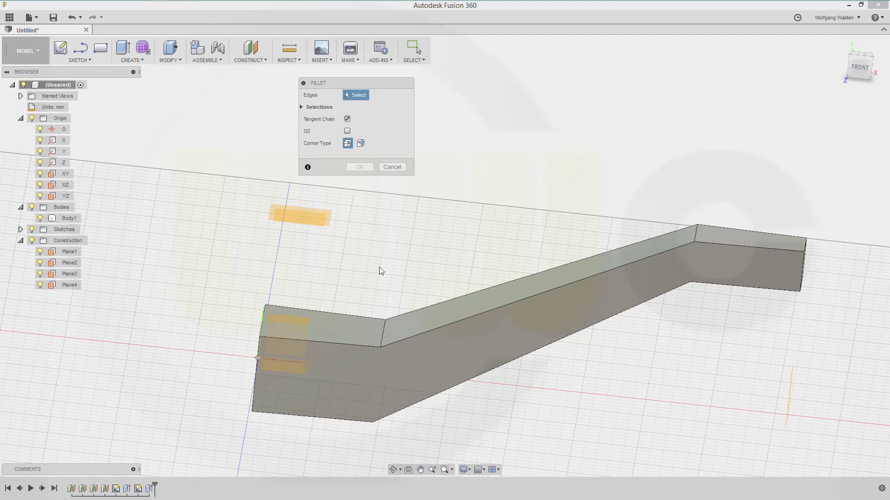
- Fillet the top edges at the left and right bends with the default radius
left_click(383, 335)
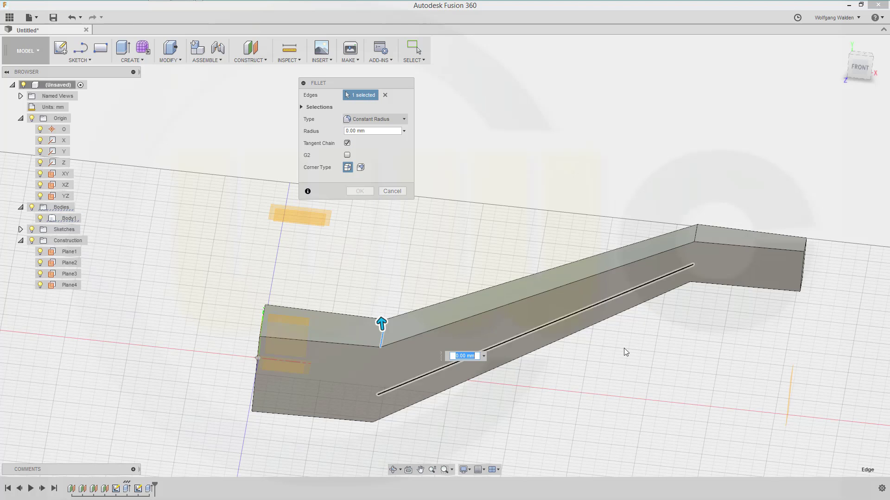
left_click(692, 273)
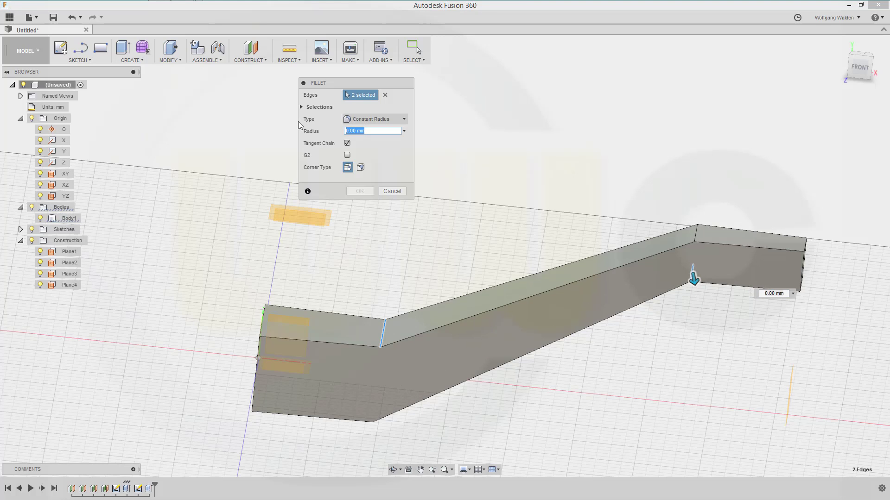
key("Return")
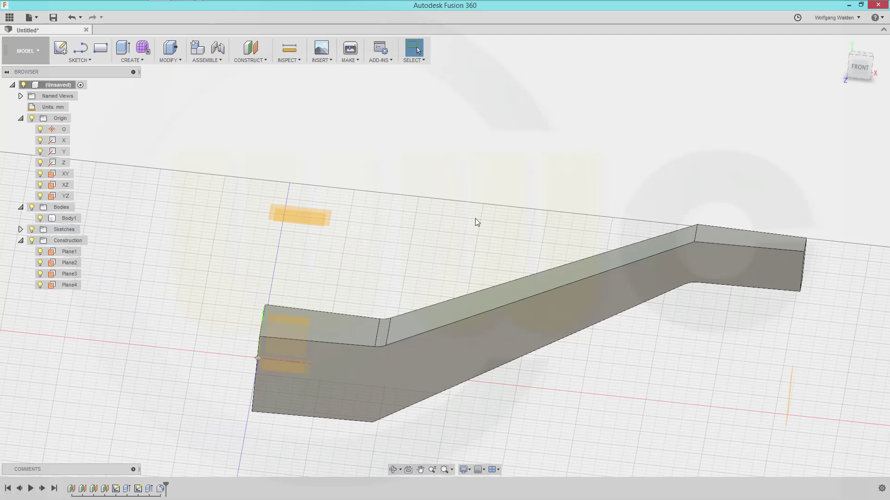
- Fillet the bottom edge of the left bend at 10 mm
key("f")
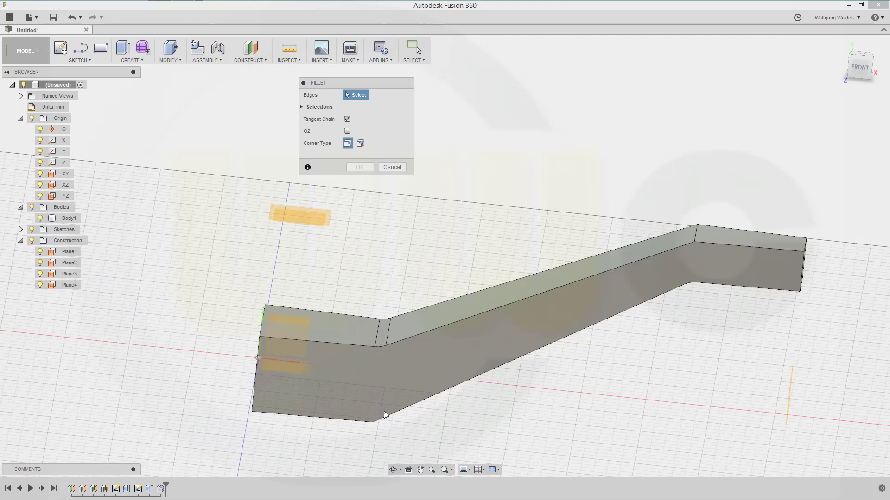
left_click(374, 419)
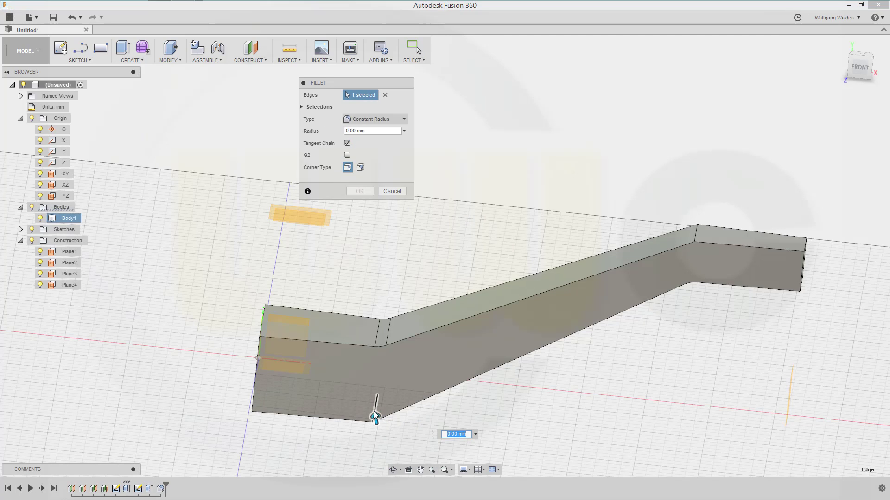
type("10")
key("Return")
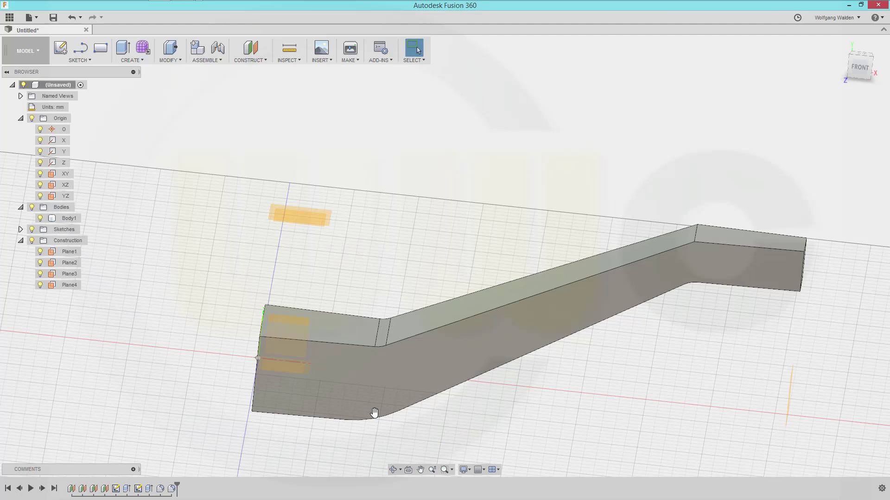
- Fillet the vertical edge at the right bend at 26 mm
key("f")
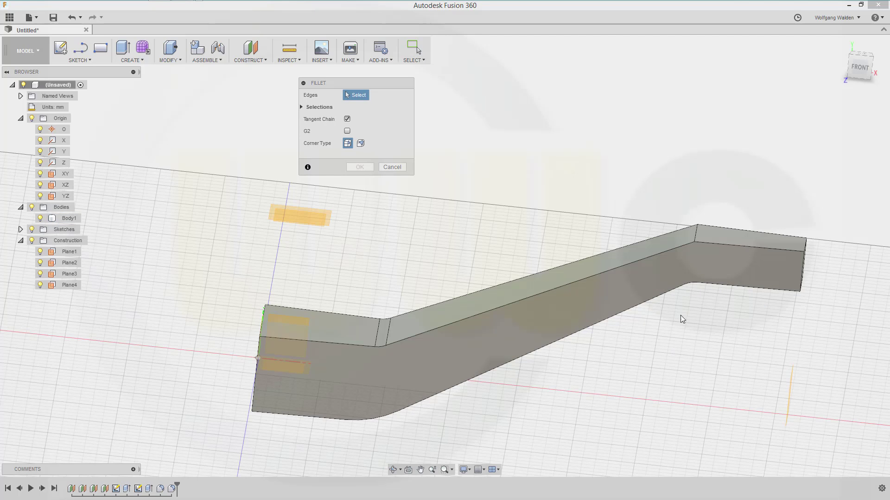
left_click(694, 234)
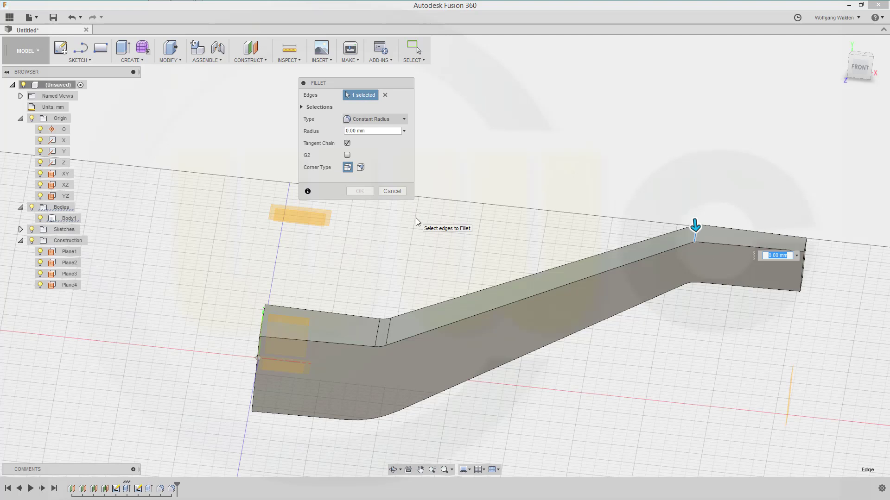
type("26")
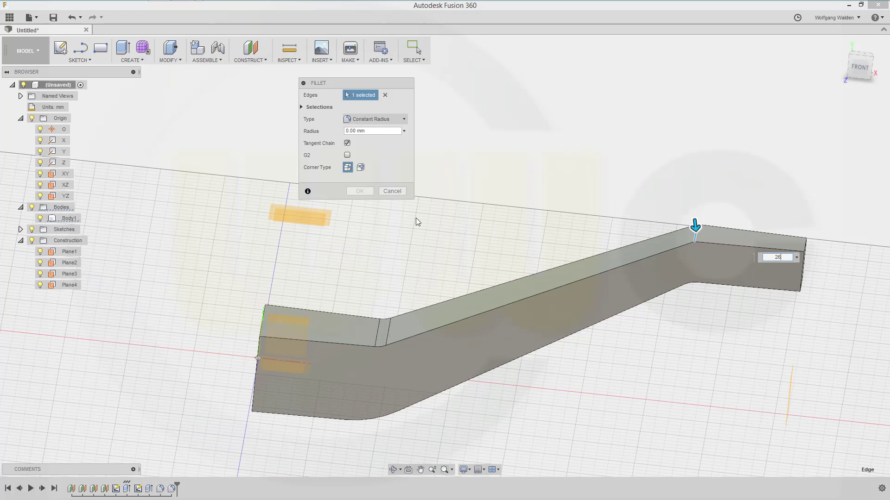
key("Return")
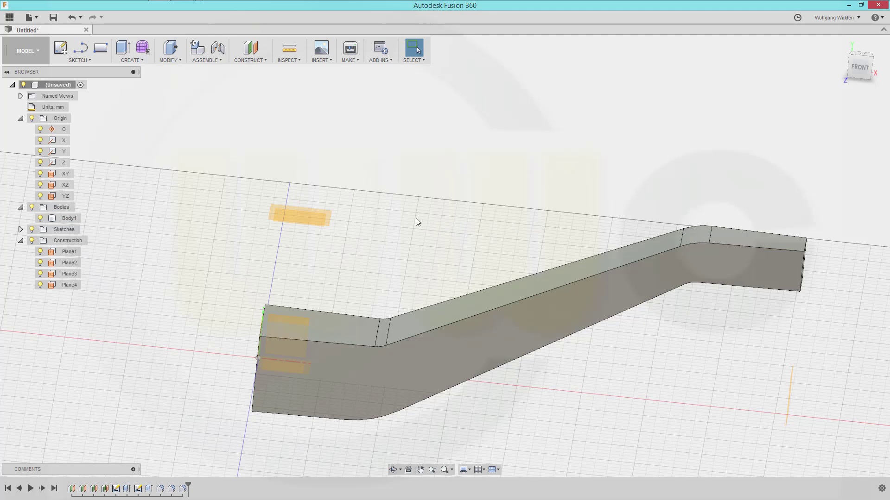
middle_click_drag(504, 270, 456, 253, "shift")
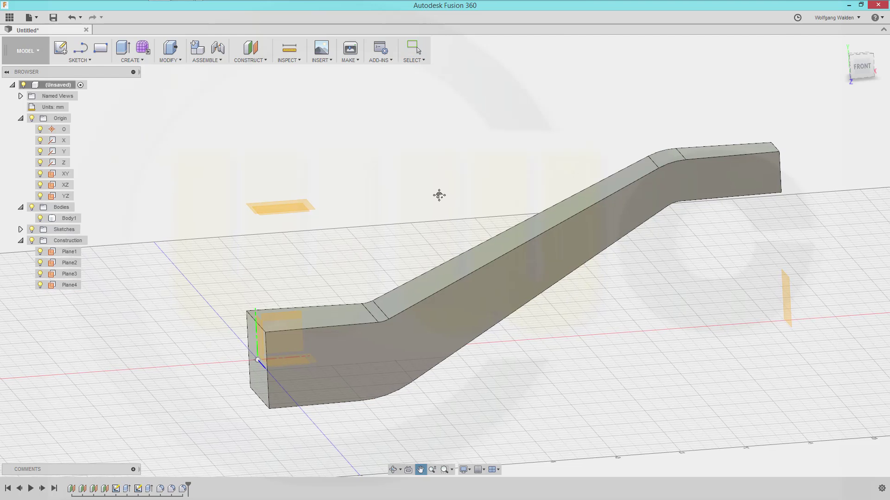
middle_click_drag(439, 193, 399, 193)
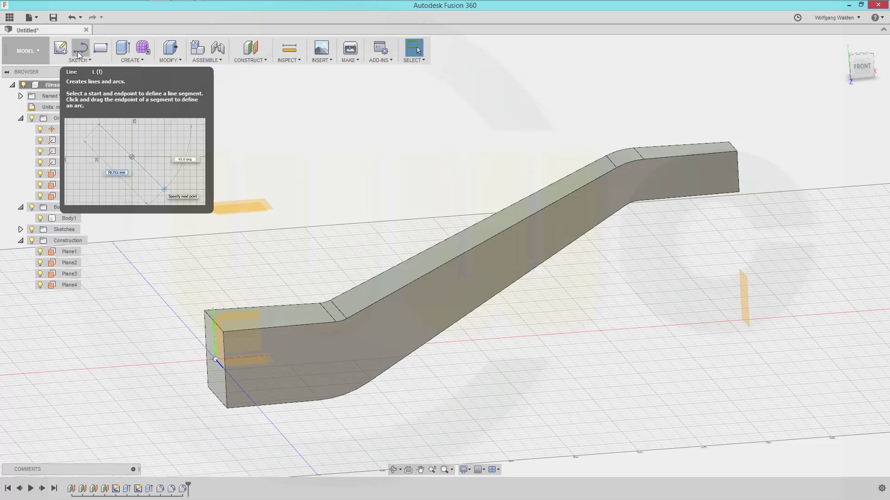
- Hide the arm body, start an XY-plane sketch, and project two construction plane edges
left_click(40, 218)
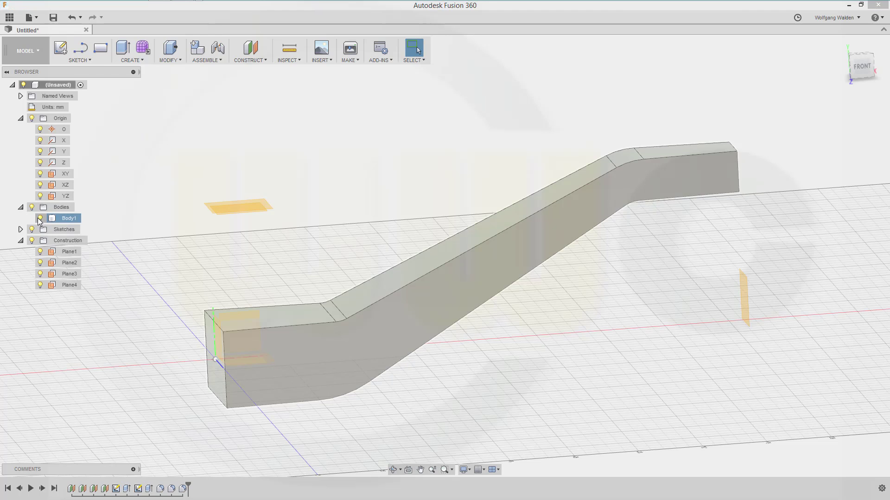
left_click(61, 47)
left_click(227, 347)
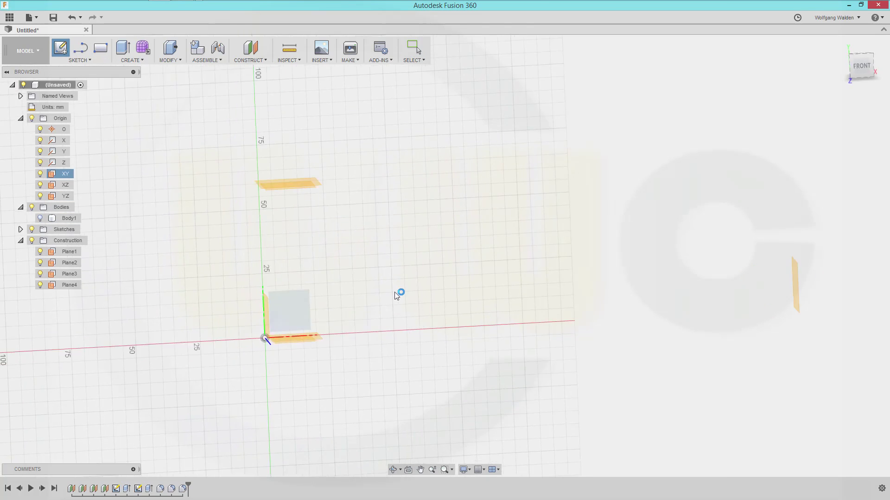
mouse_move(597, 264)
middle_mouse_down()
mouse_move(471, 329)
mouse_move(388, 343)
middle_mouse_up()
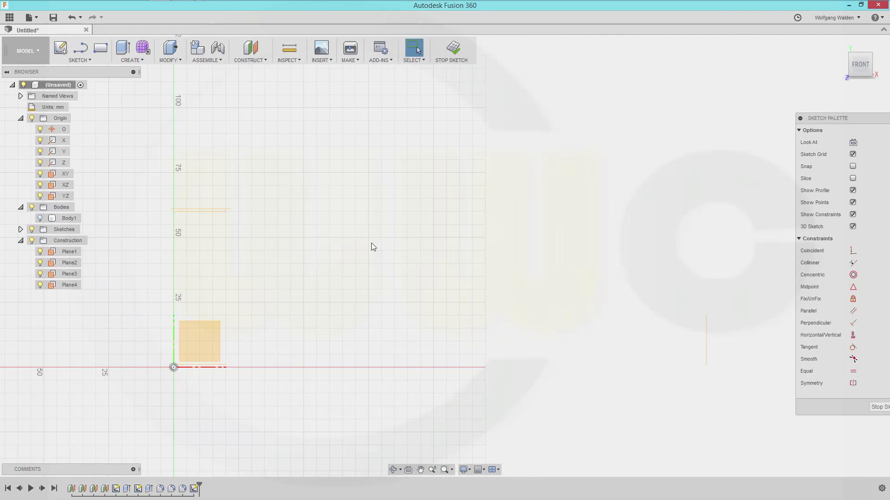
key("p")
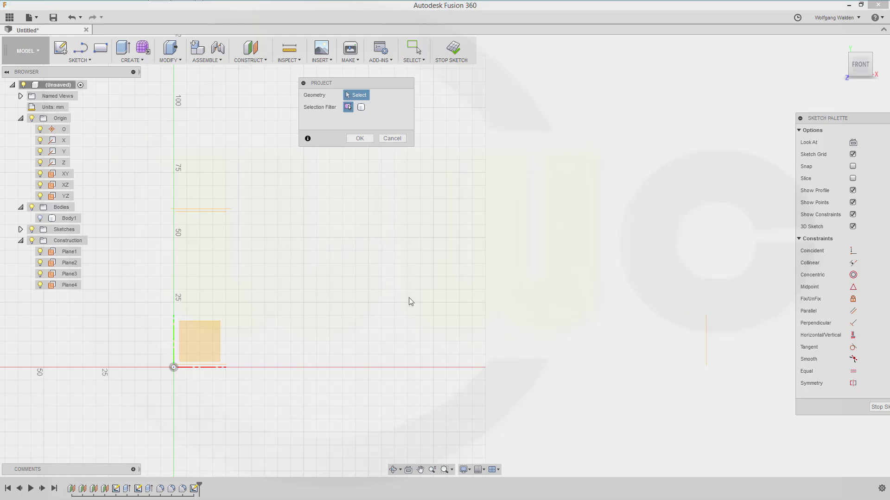
left_click(707, 344)
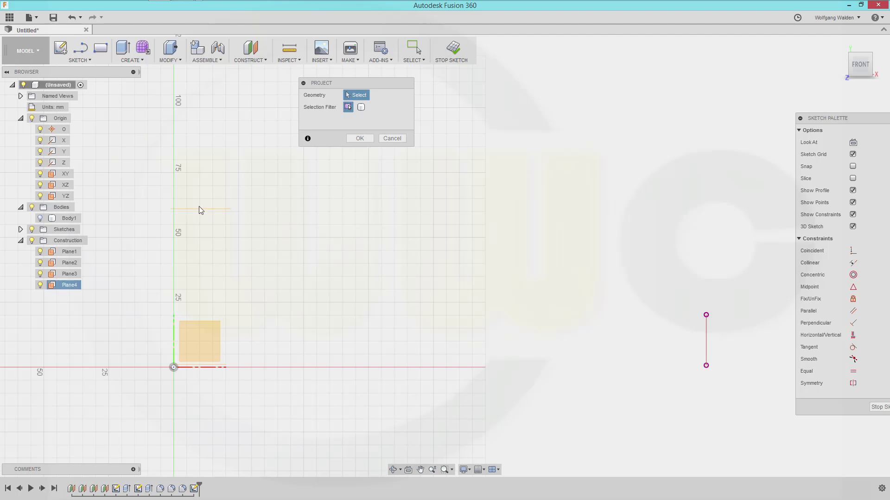
left_click(204, 218)
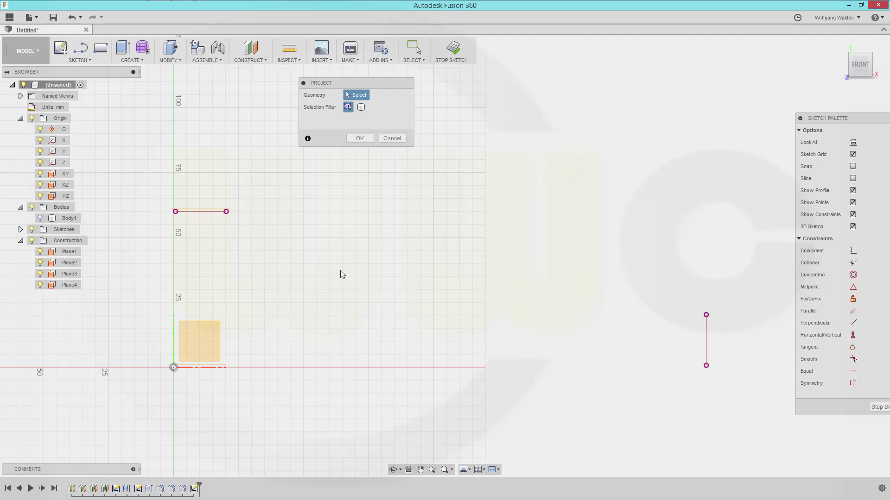
left_click(362, 139)
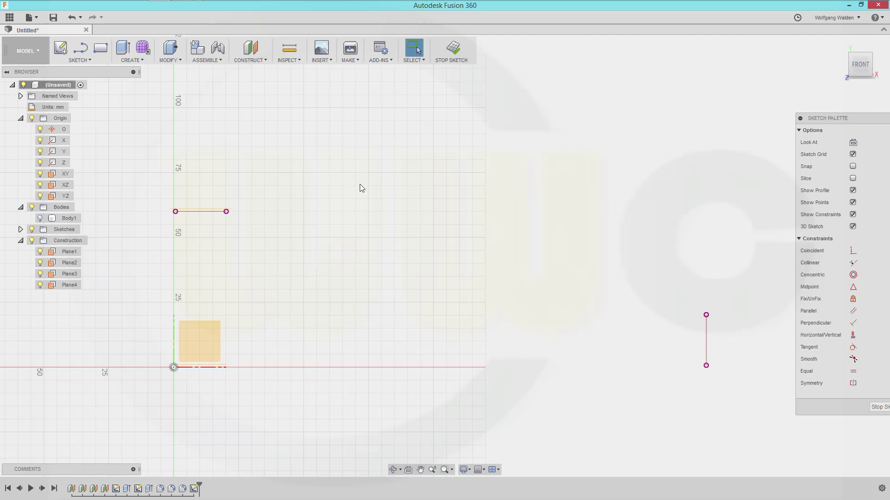
- Draw a cranked line from the origin: flat, sloping up, then flat to the right
left_click(81, 47)
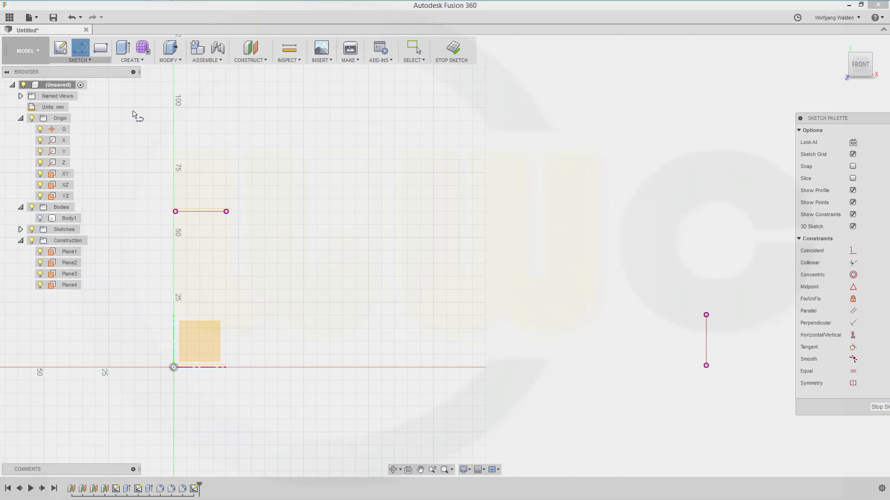
left_click(174, 367)
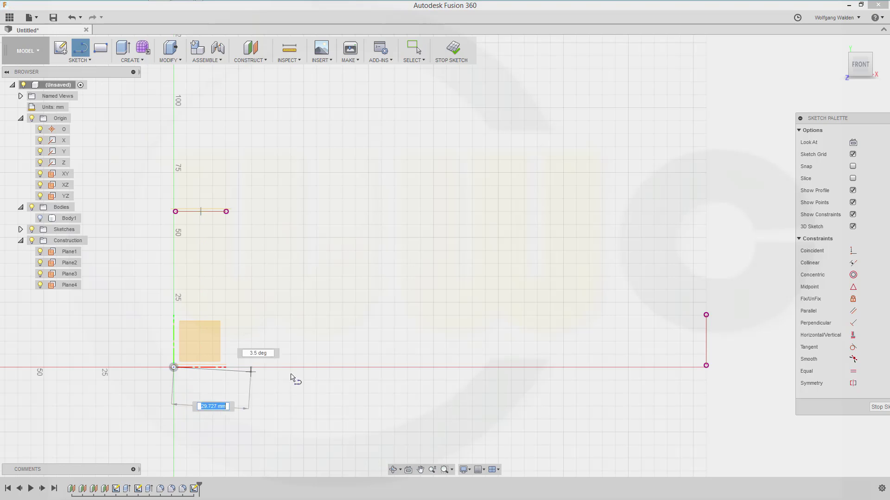
left_click(383, 367)
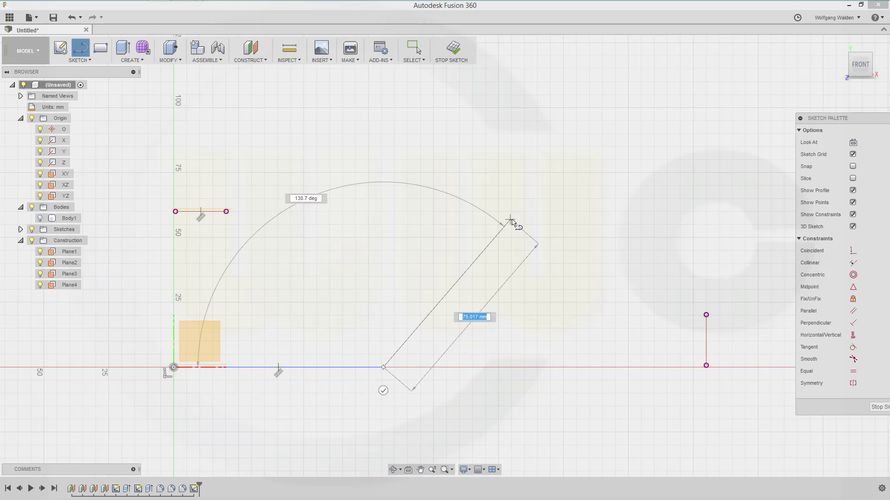
left_click(512, 219)
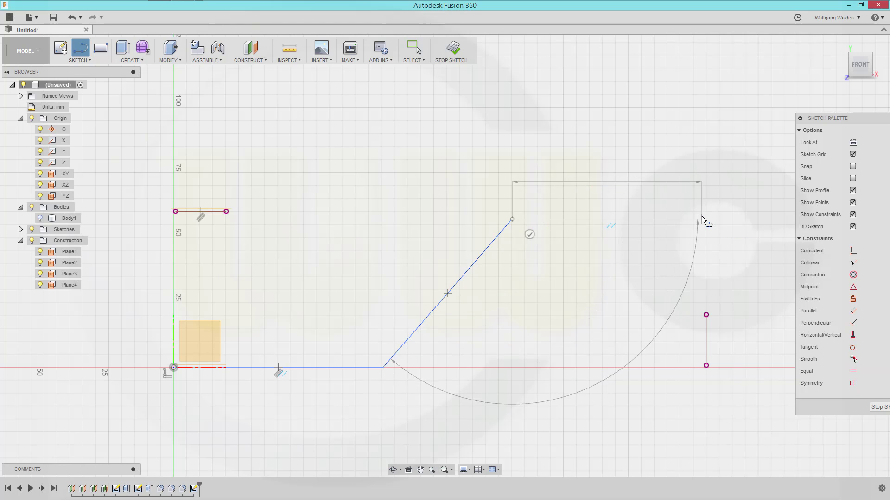
left_click(697, 220)
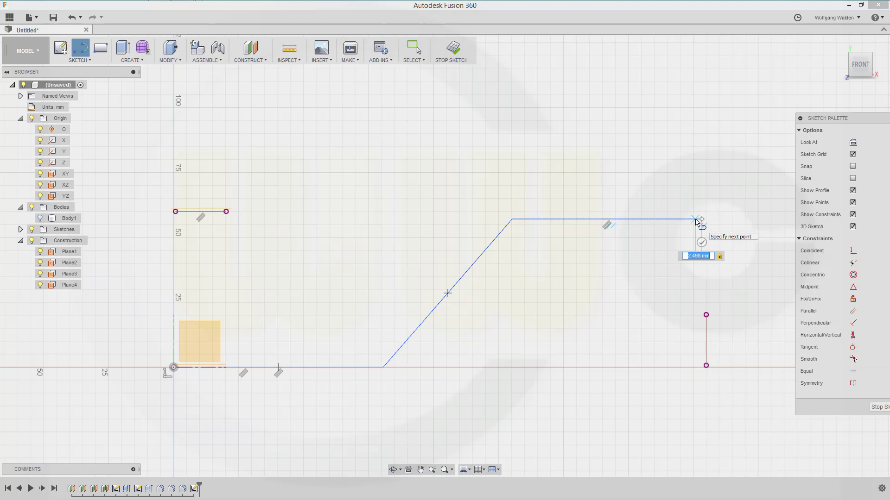
key("Escape")
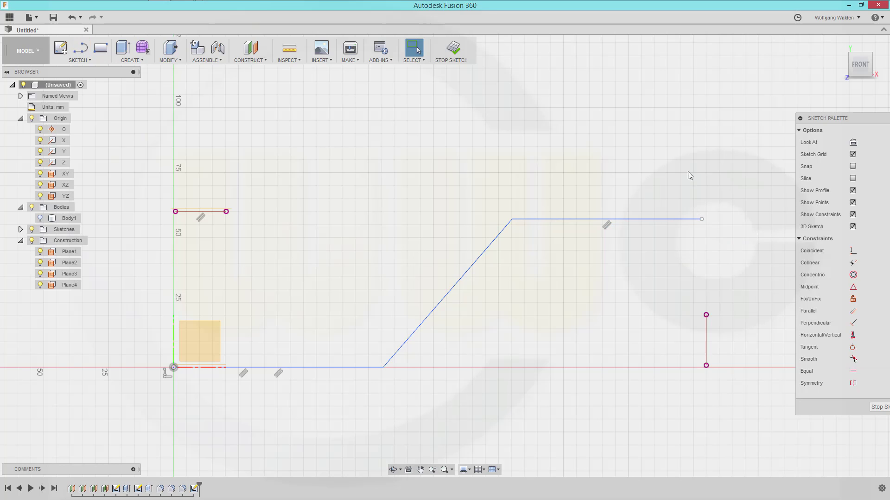
- Snap the top line's end onto the projected vertical line and make it collinear with the short line
left_click(852, 251)
left_click(703, 219)
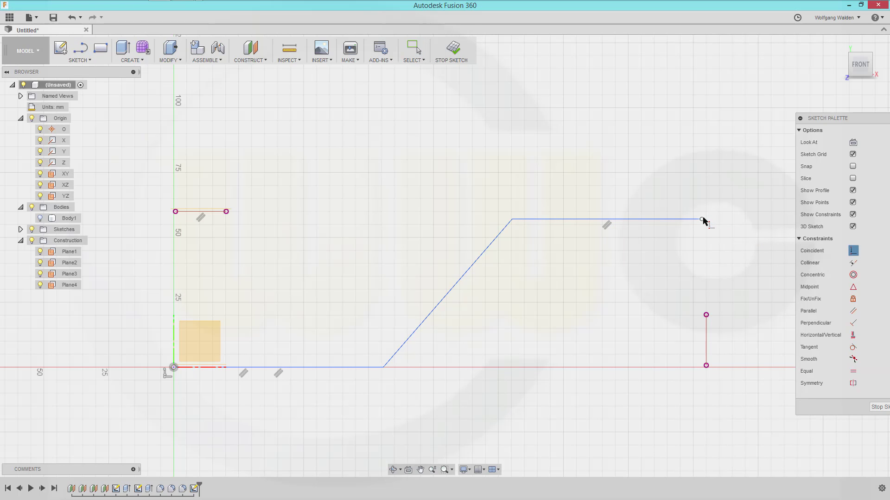
left_click(706, 331)
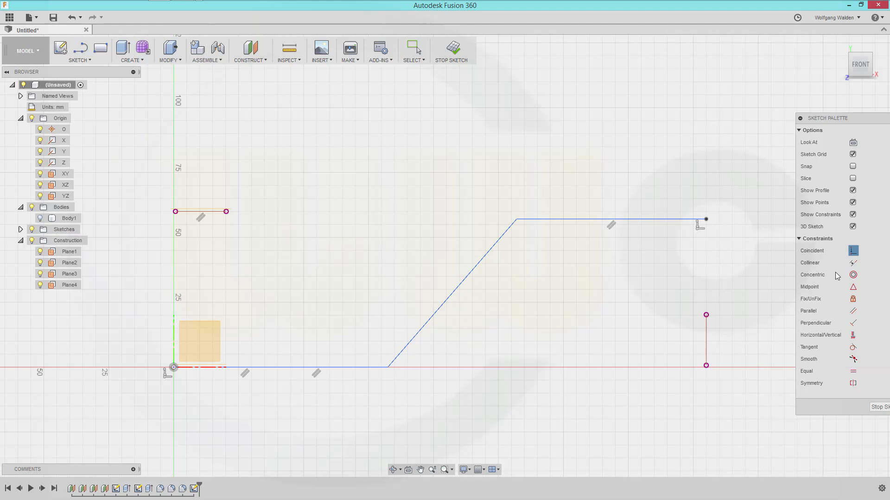
left_click(852, 262)
left_click(658, 221)
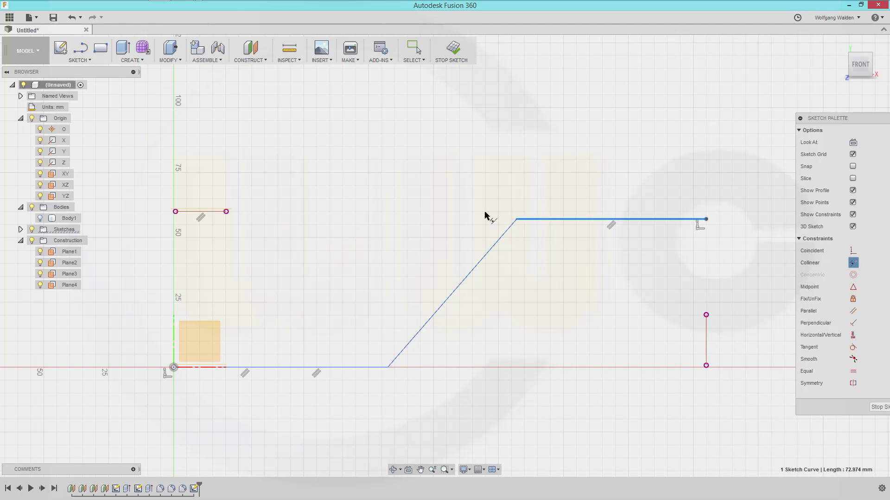
left_click(211, 212)
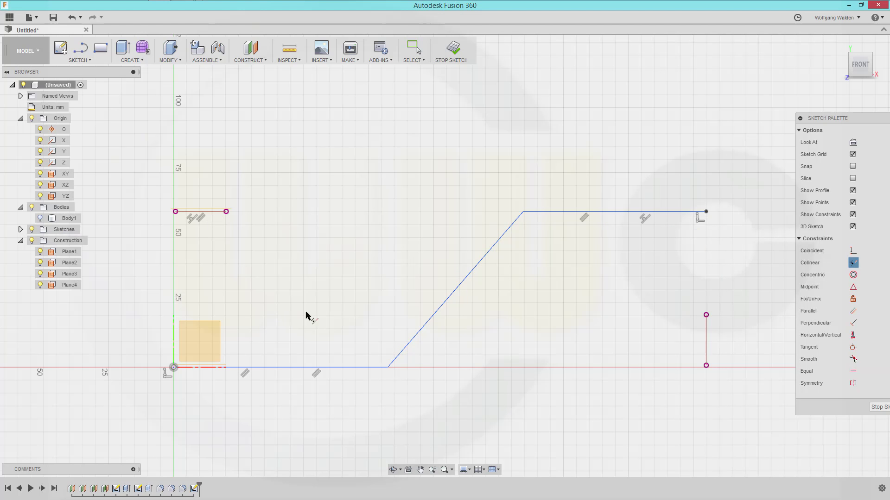
- Dimension the top line 42.4 mm and the bottom line 46.7 mm
key("d")
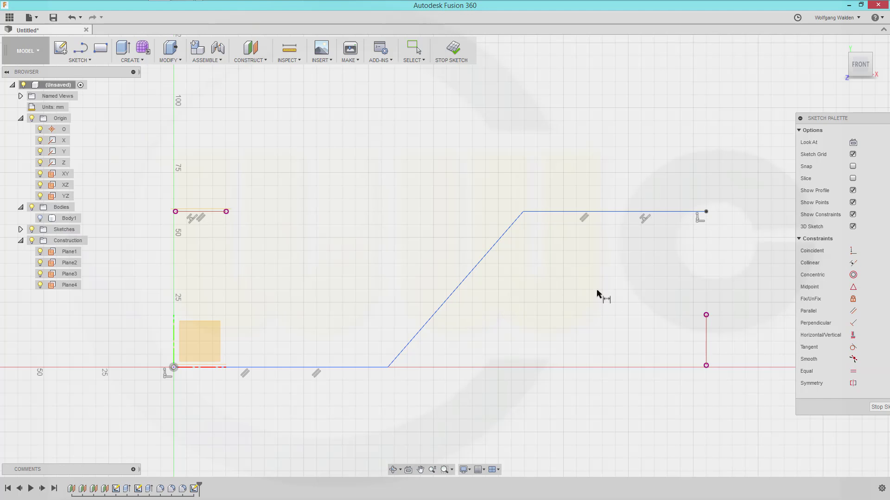
left_click(623, 212)
left_click(612, 172)
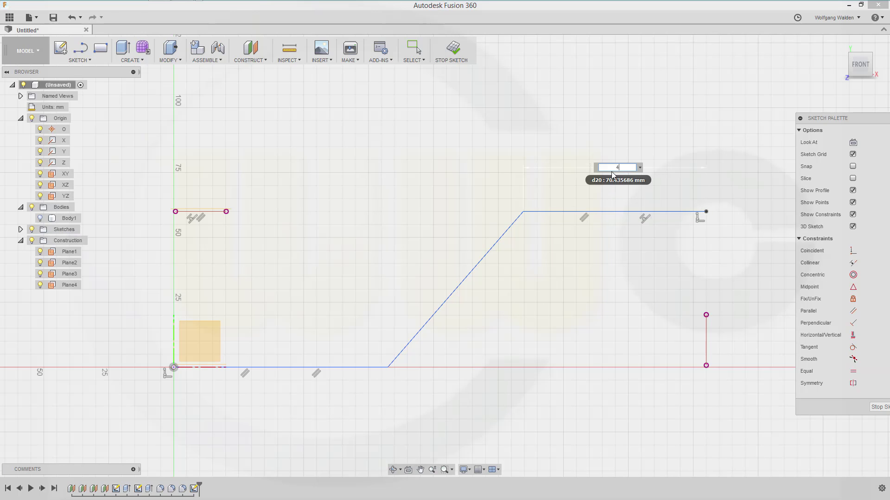
type("42.4")
key("Return")
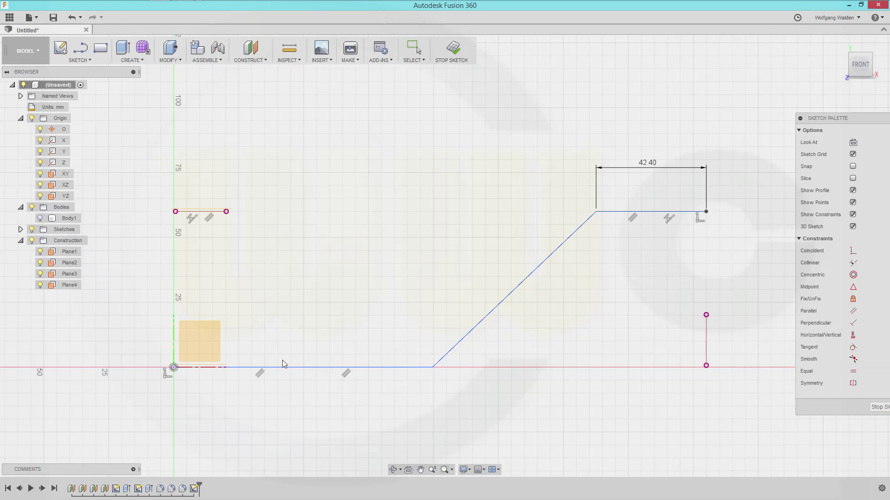
left_click(293, 368)
left_click(294, 416)
type("4")
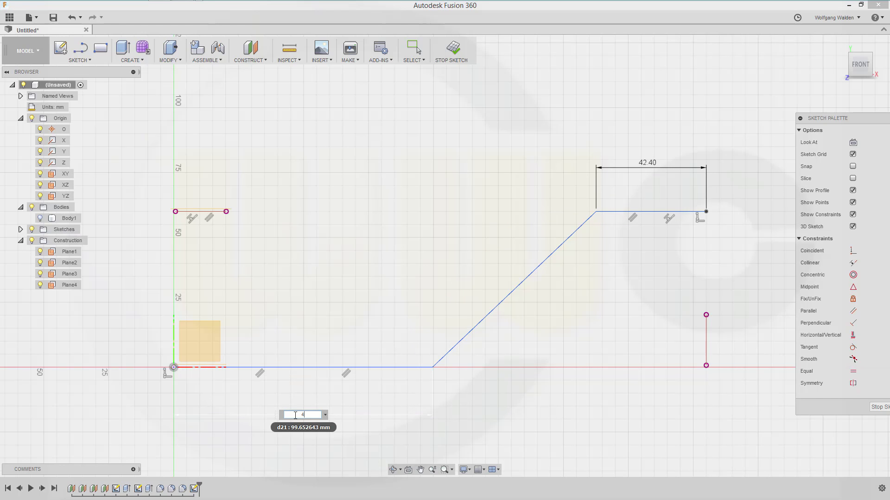
type("6.7")
key("Return")
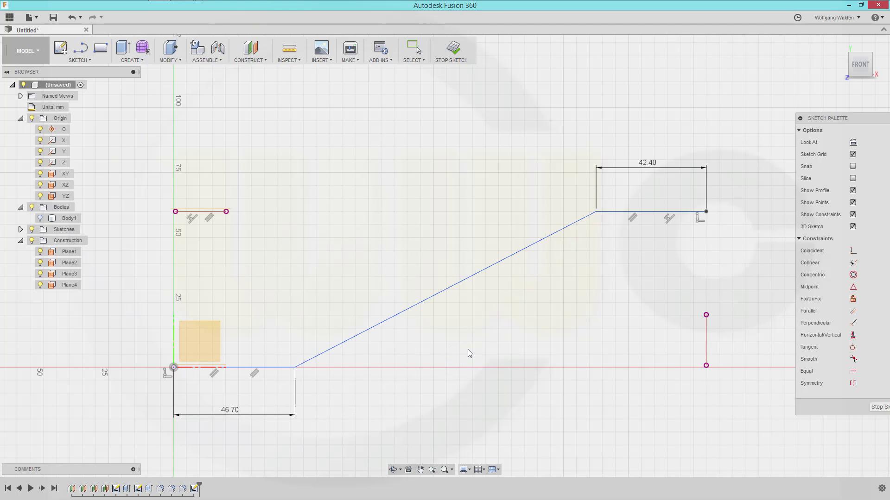
key("Escape")
- Finish the sketch and switch to the Patch workspace
left_click(879, 407)
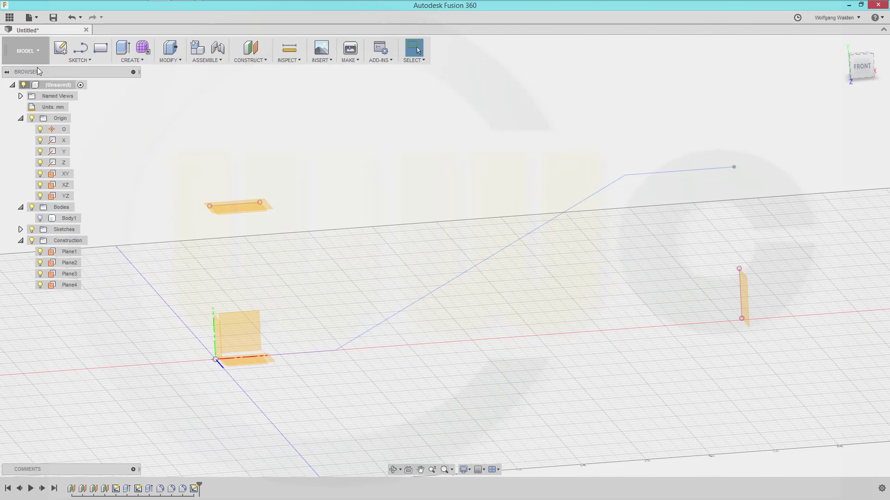
left_click(37, 51)
left_click(33, 89)
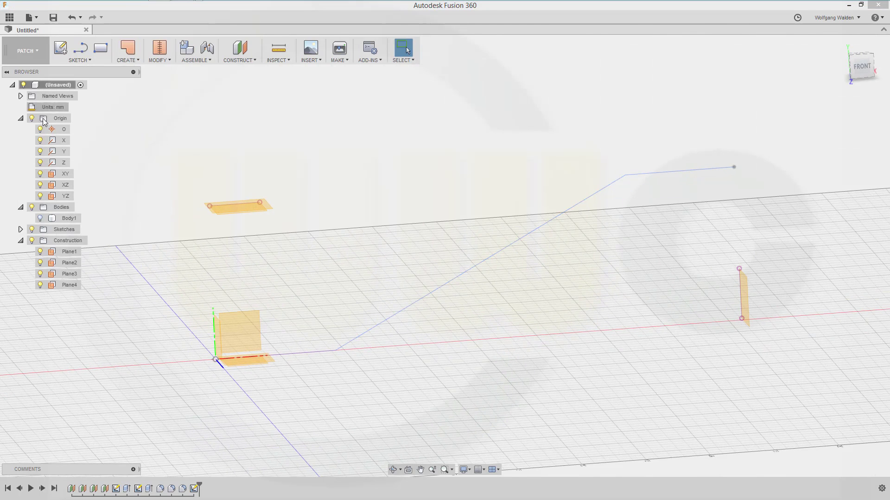
- Extrude the cranked sketch line symmetrically into a flat surface body, Body2
left_click(137, 61)
left_click(139, 71)
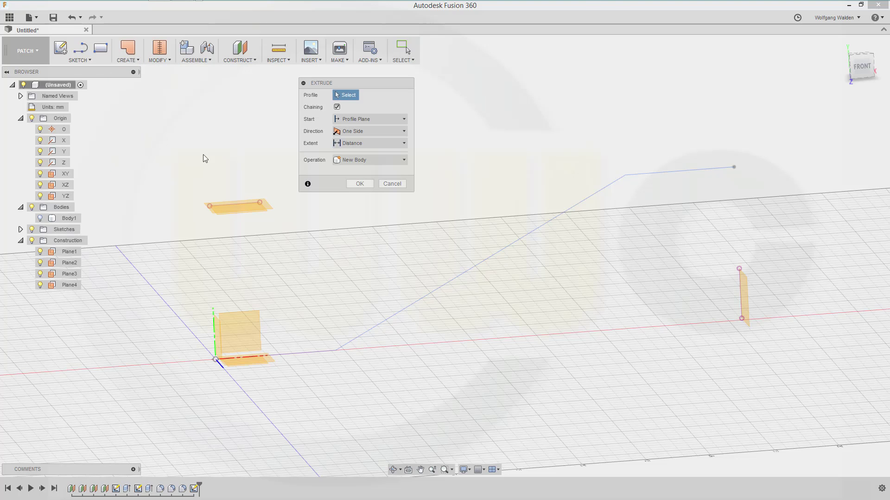
left_click(376, 326)
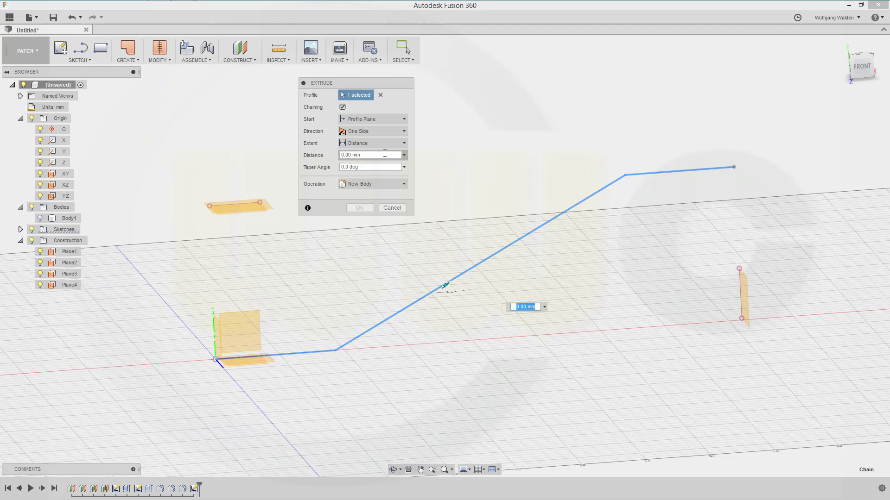
left_click(404, 131)
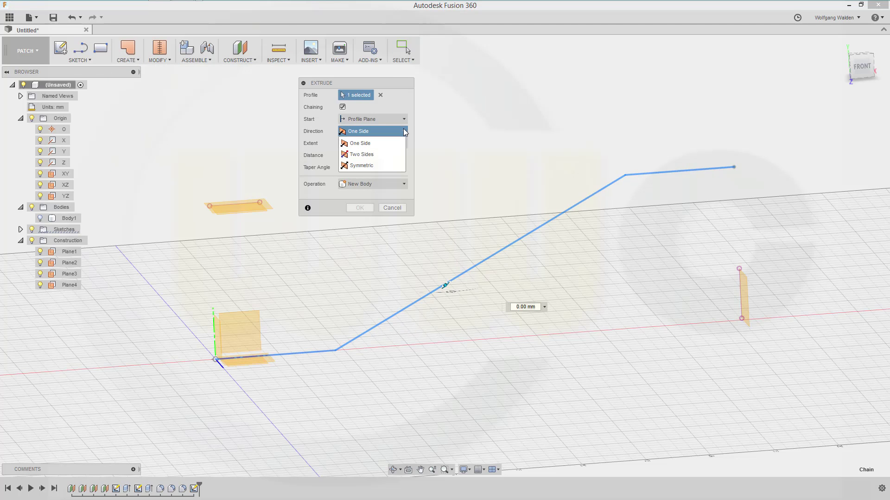
left_click(374, 165)
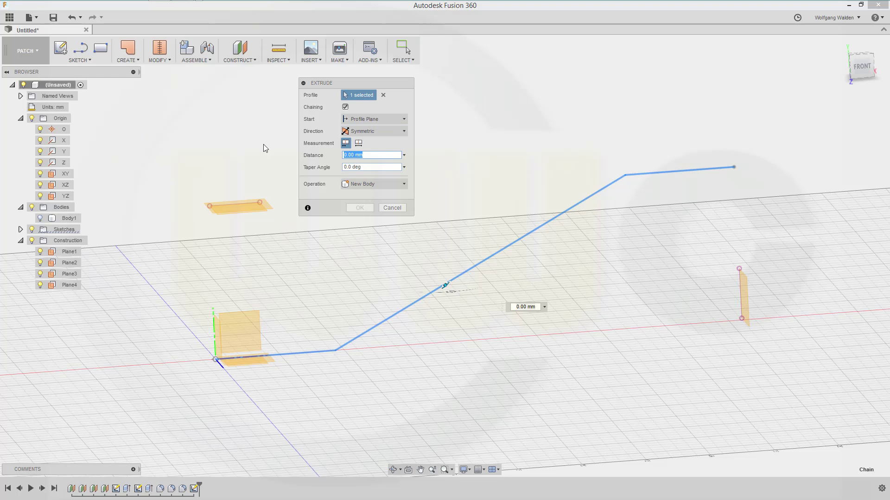
key("Escape")
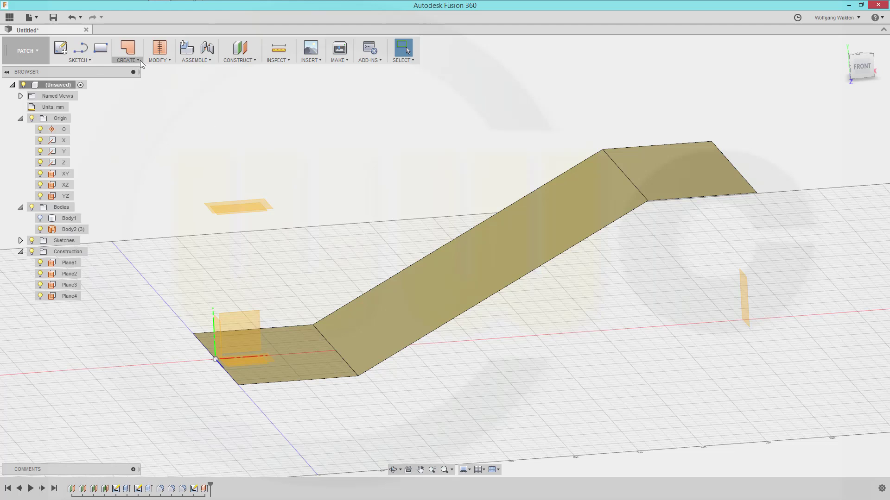
- Fillet the lower bend edge of the surface with a 10 mm radius
left_click(170, 60)
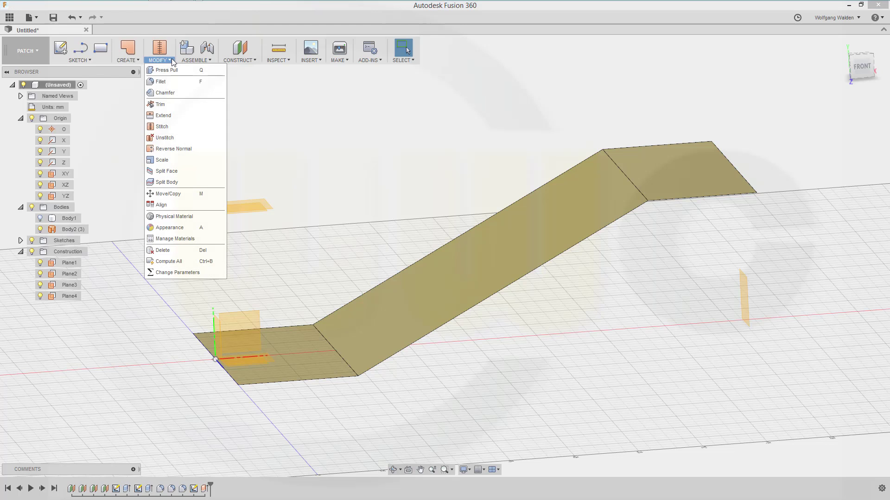
left_click(163, 81)
left_click(352, 366)
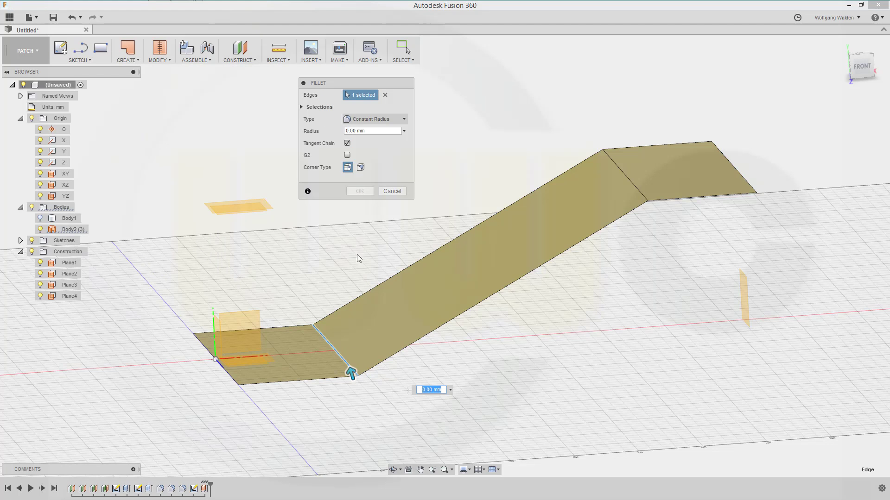
left_click_drag(376, 131, 345, 130)
type("10")
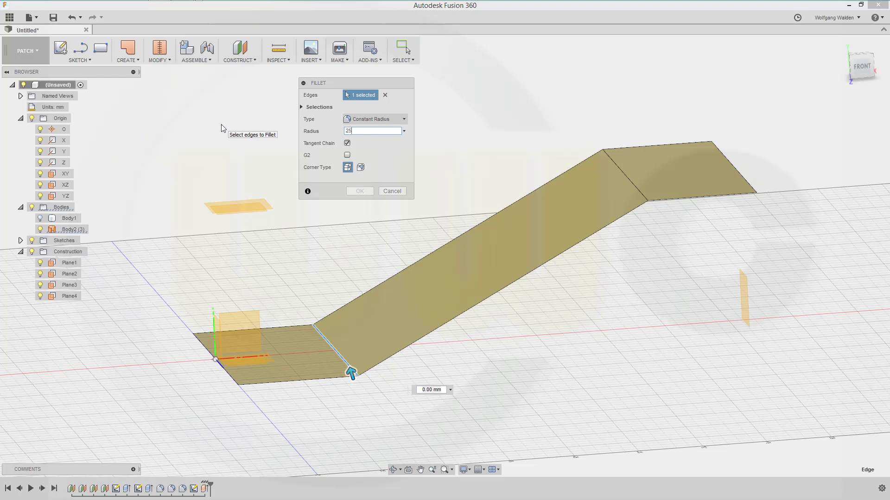
key("Return")
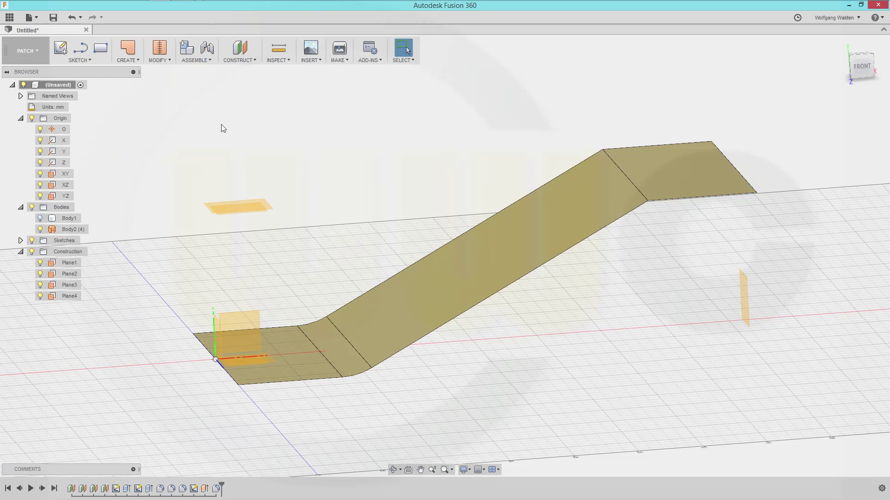
- Fillet the upper bend edge of the cranked surface as well
key("f")
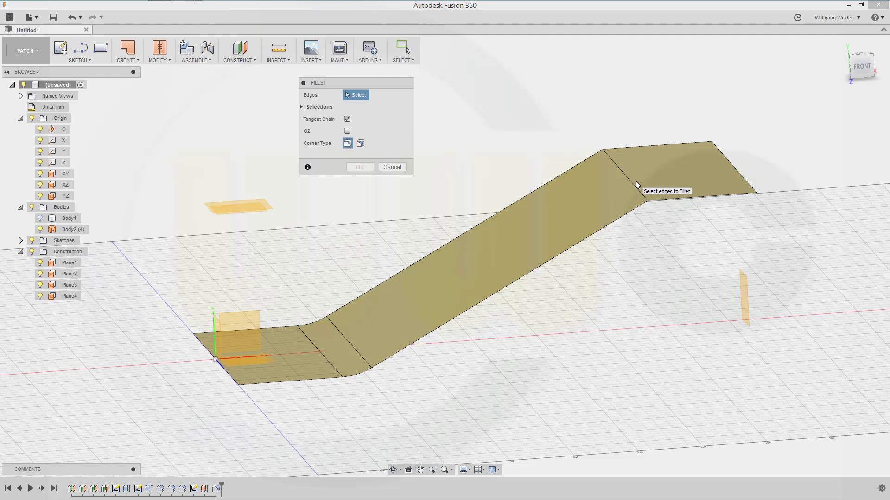
left_click(635, 182)
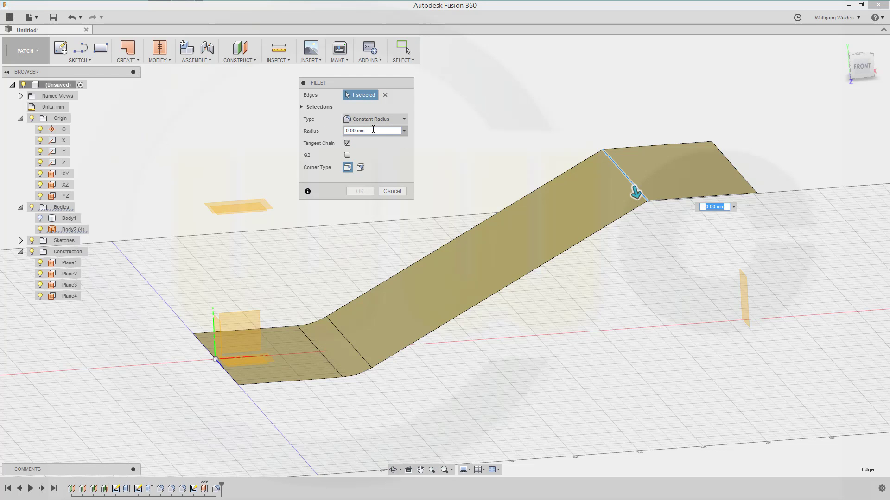
left_click(373, 129)
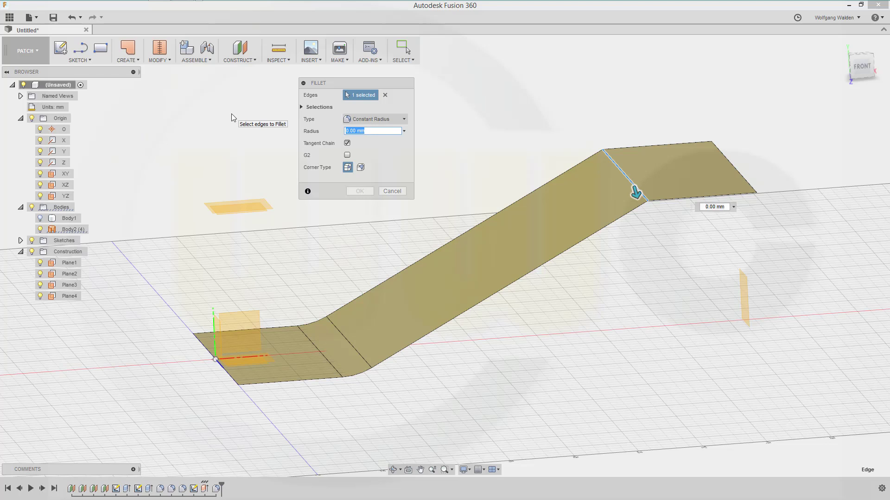
type("10")
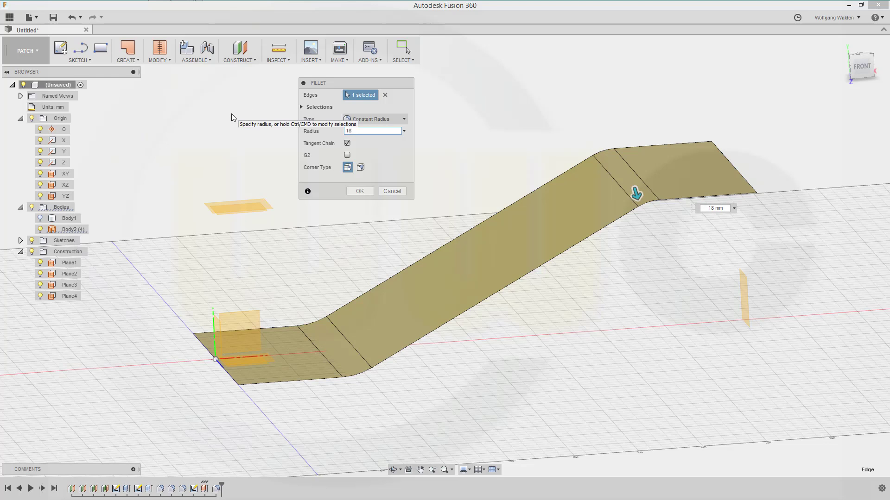
key("Return")
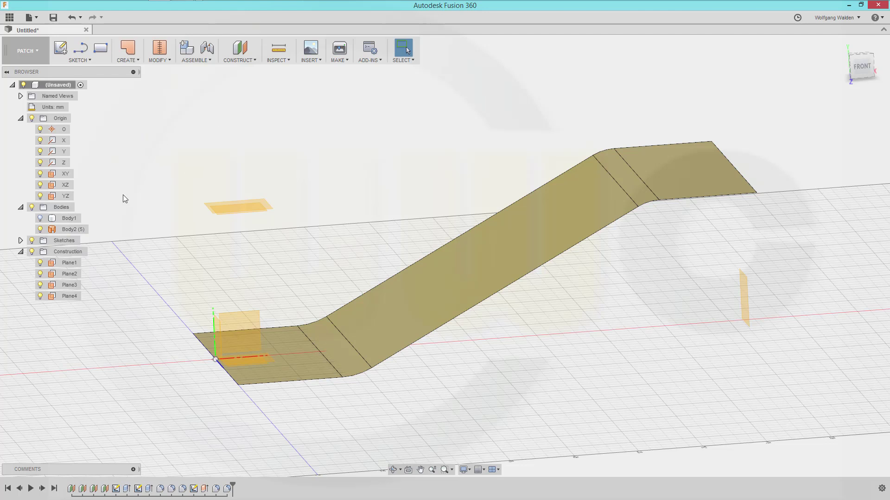
- Briefly show Body1, hide it again, and orbit to view the surface from below
left_click(40, 219)
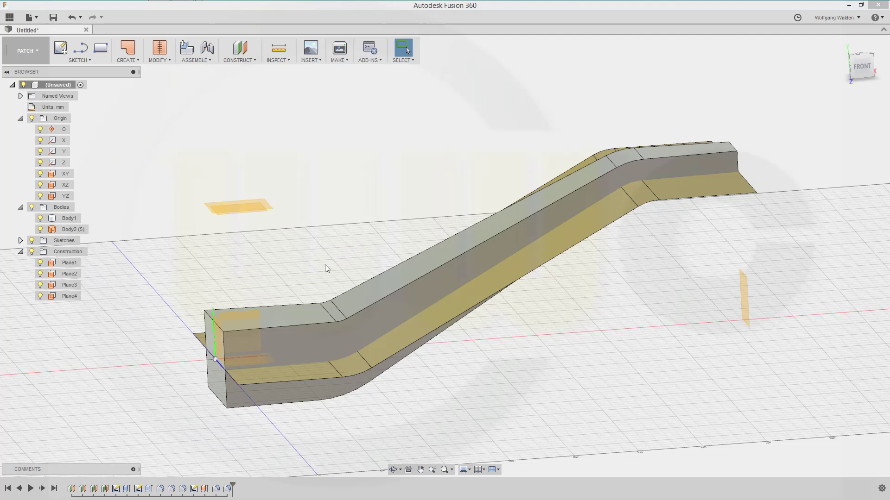
left_click(40, 220)
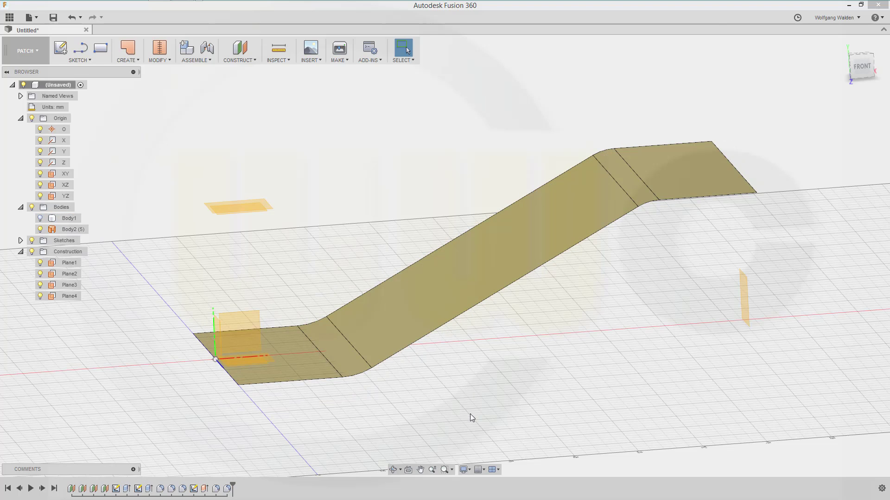
mouse_move(458, 425)
middle_mouse_down("shift")
mouse_move(441, 389)
mouse_move(450, 413)
middle_mouse_up("shift")
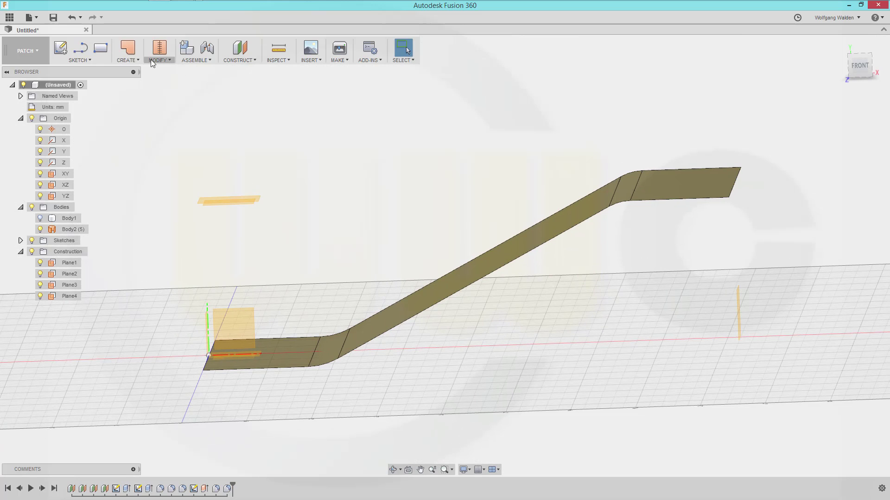
- Create a 1 mm offset surface from the cranked surface body
left_click(138, 58)
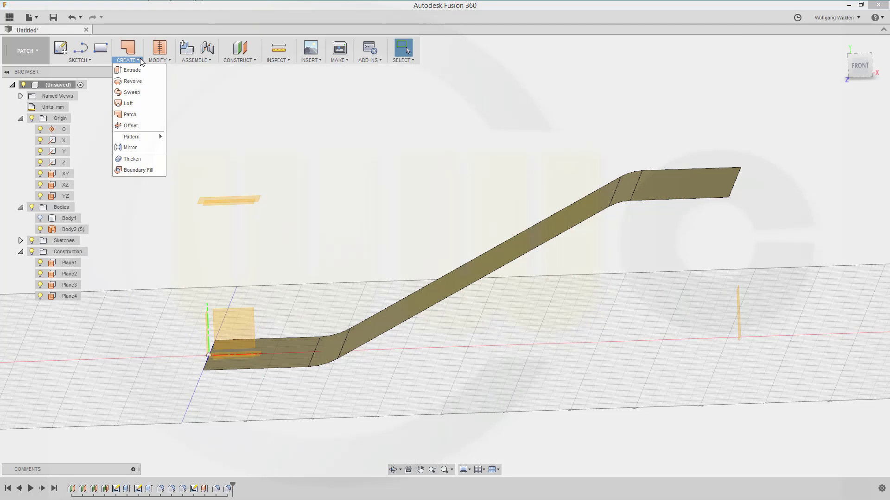
left_click(131, 125)
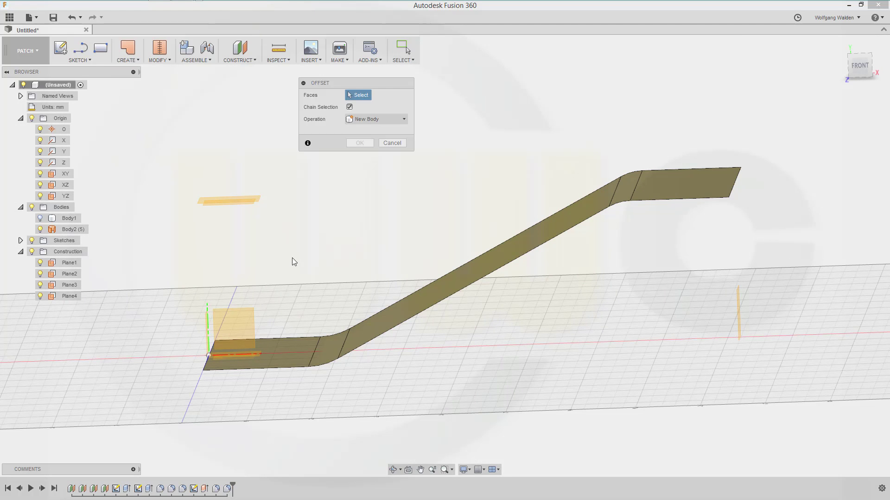
left_click(81, 228)
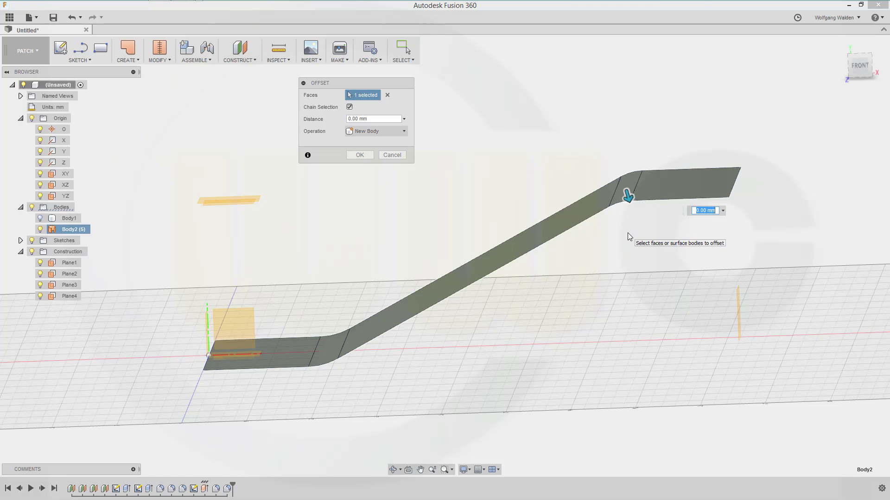
type("1")
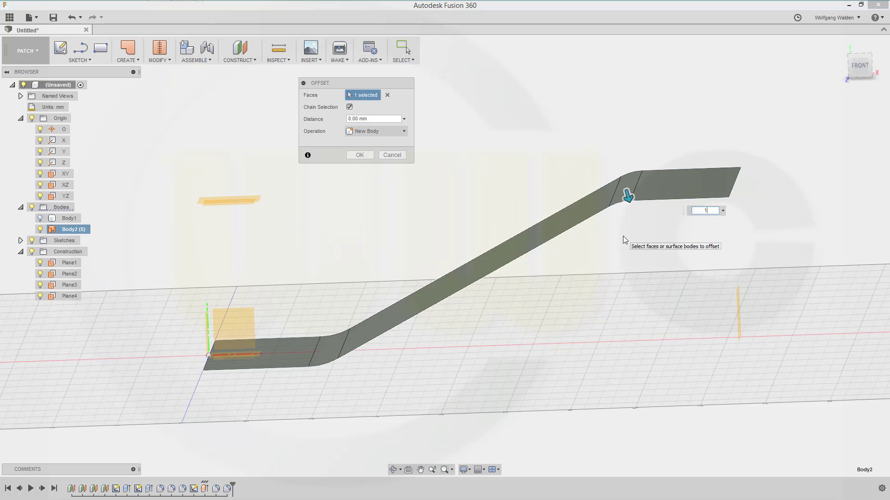
key("Return")
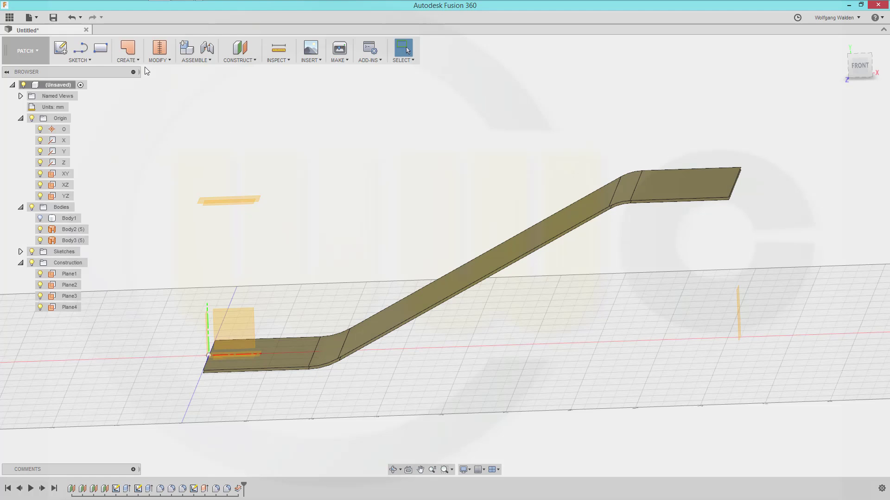
- Offset the bent strip surface by 1 mm again, then hide the original Body2
left_click(135, 60)
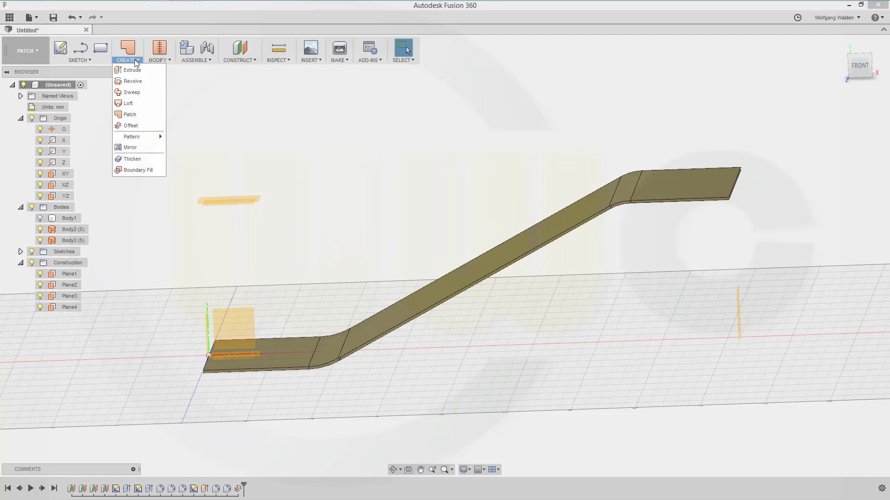
left_click(129, 126)
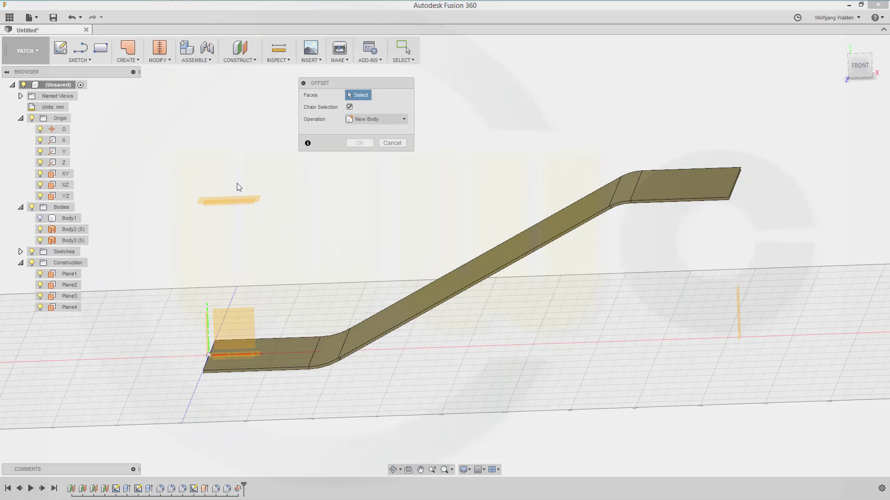
left_click(379, 329)
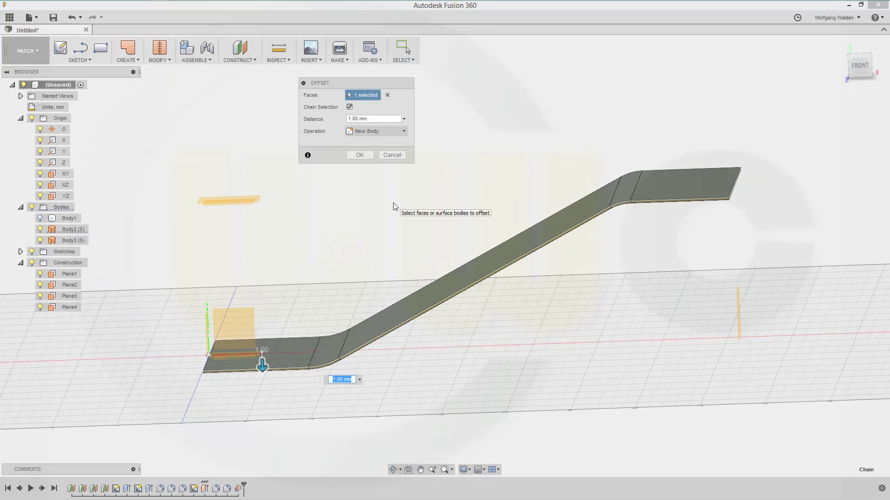
type("1")
key("Return")
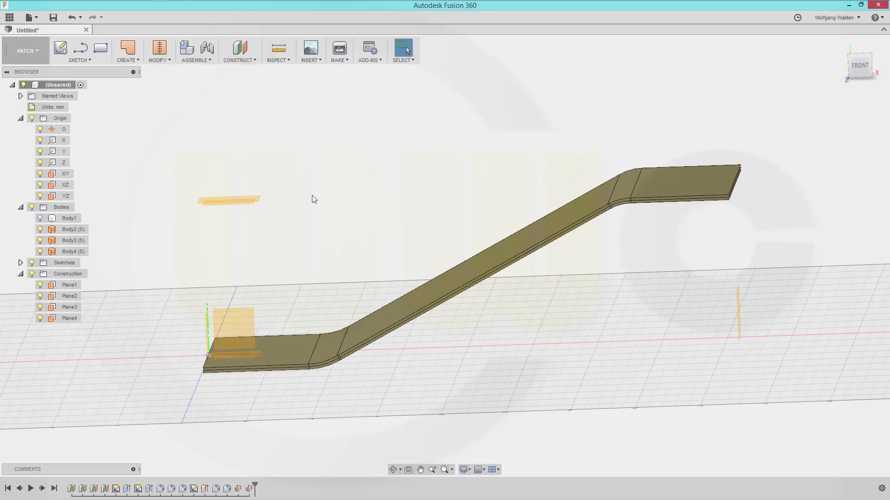
left_click(69, 230)
left_click(40, 231)
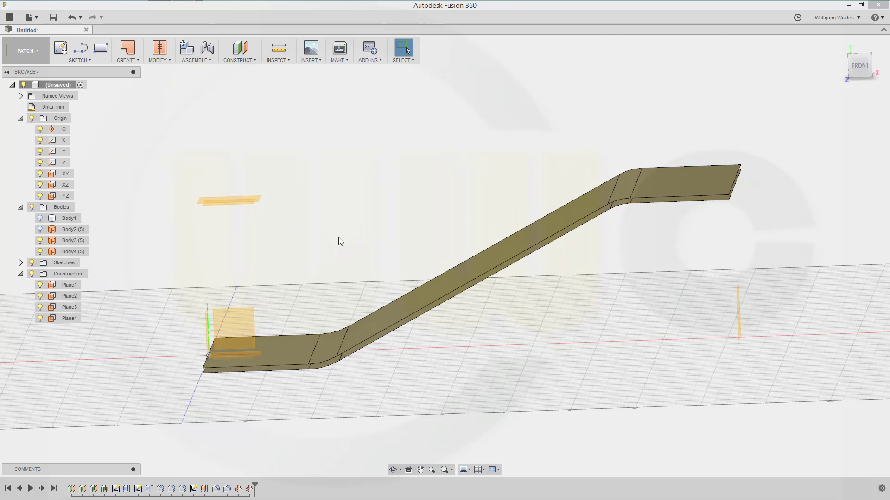
- Make the solid arm Body1 visible again and pan and orbit to a side-on view
middle_click_drag(288, 257, 278, 268)
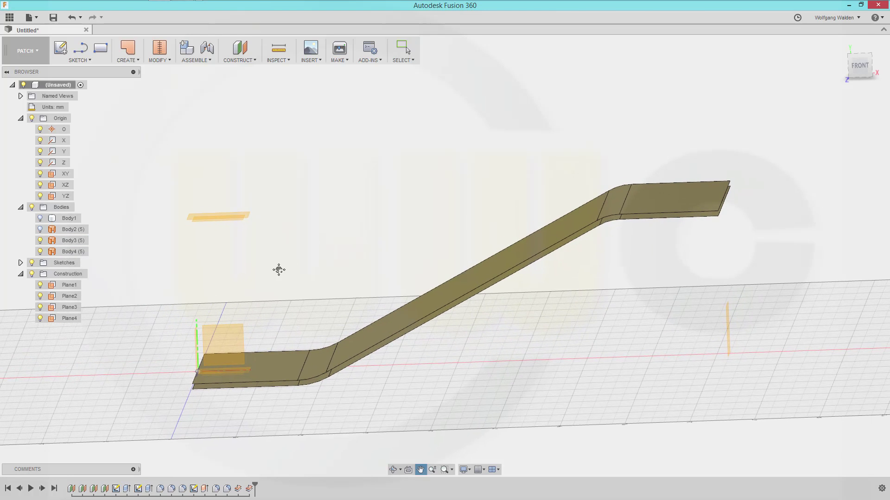
left_click(43, 219)
left_click(41, 218)
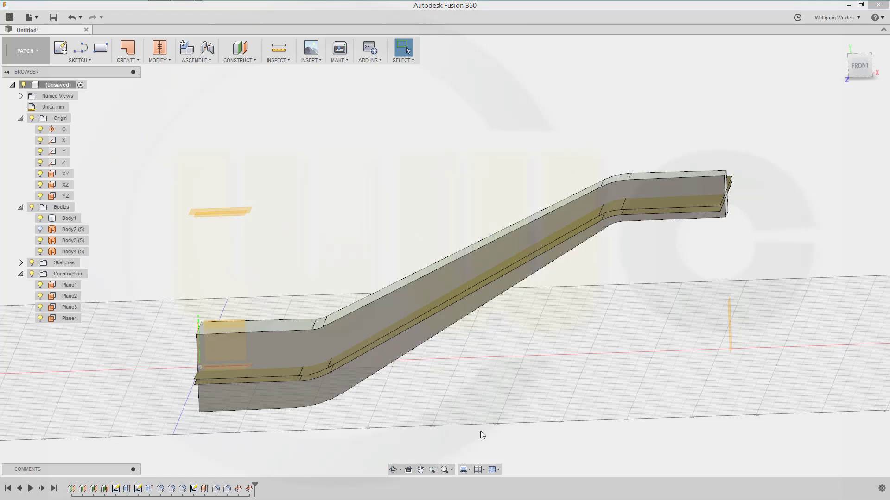
middle_click_drag(531, 377, 445, 327)
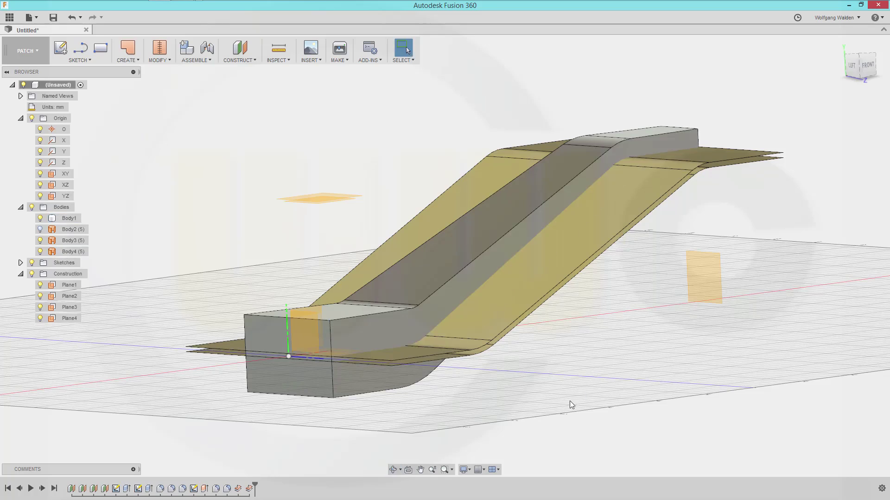
middle_click_drag(570, 403, 460, 399, "shift")
key("Escape")
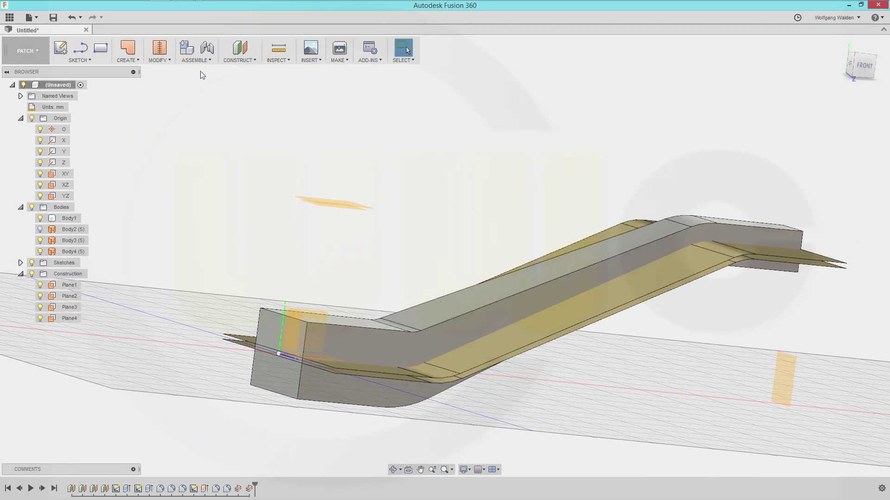
left_click(169, 62)
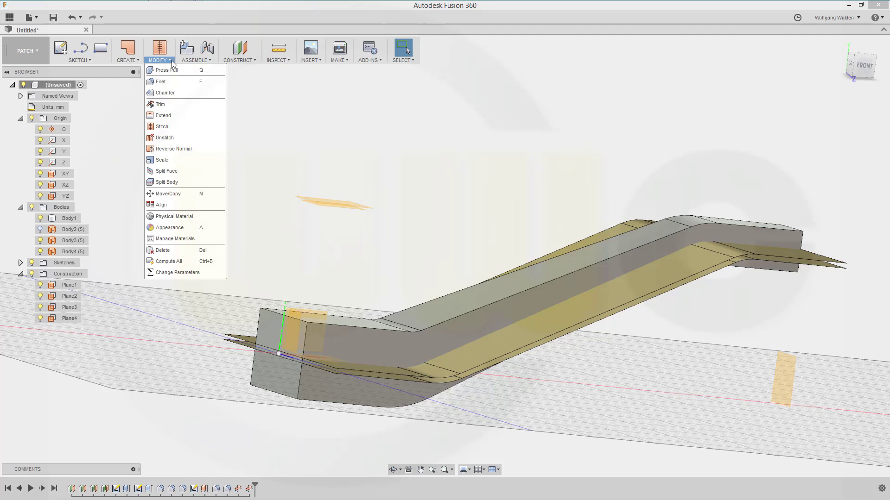
- Split two side faces of Body1 using offset surface Body4, then hide Body4
left_click(158, 172)
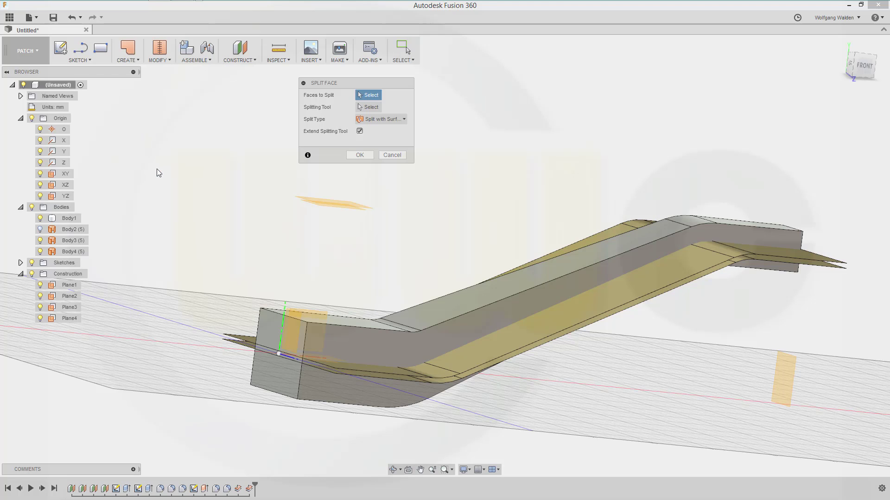
left_click(353, 345)
middle_click_drag(246, 234, 307, 325, "shift")
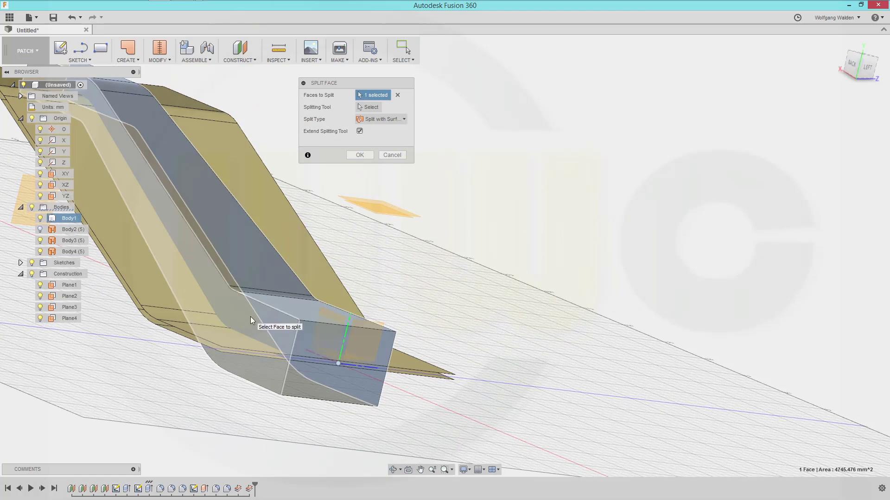
left_click(250, 317)
middle_click_drag(453, 244, 327, 173, "shift")
left_click(371, 107)
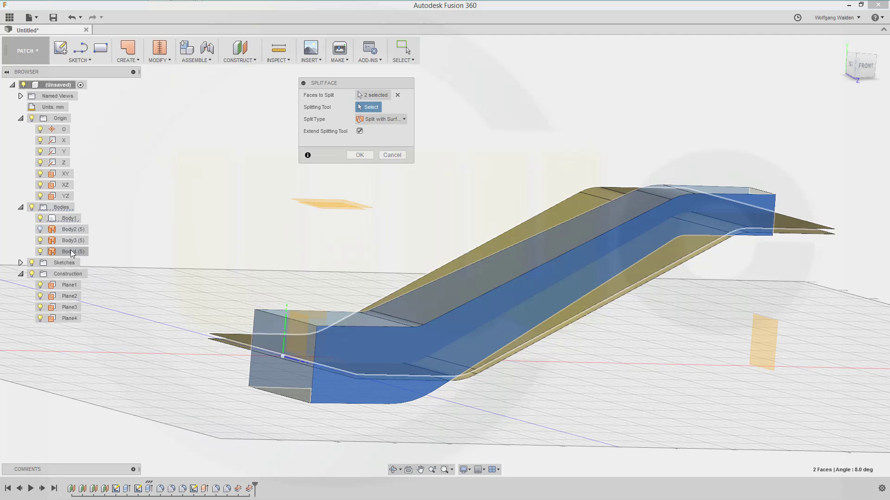
left_click(68, 251)
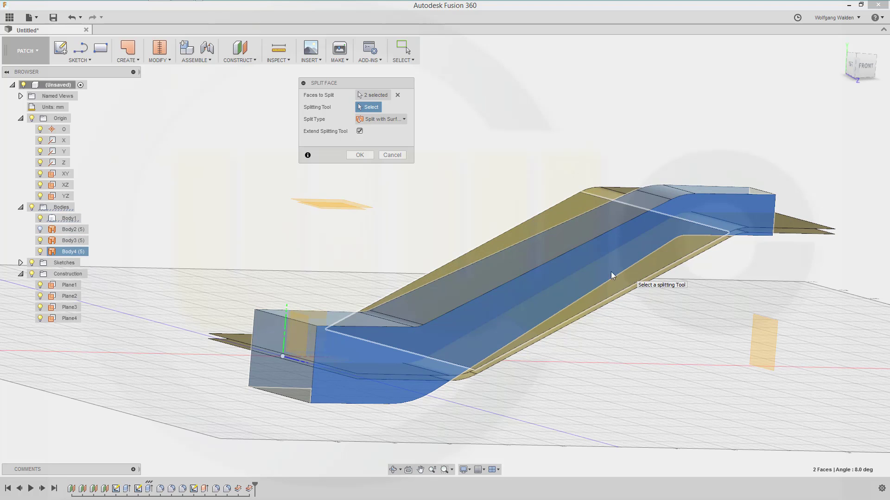
left_click(69, 251)
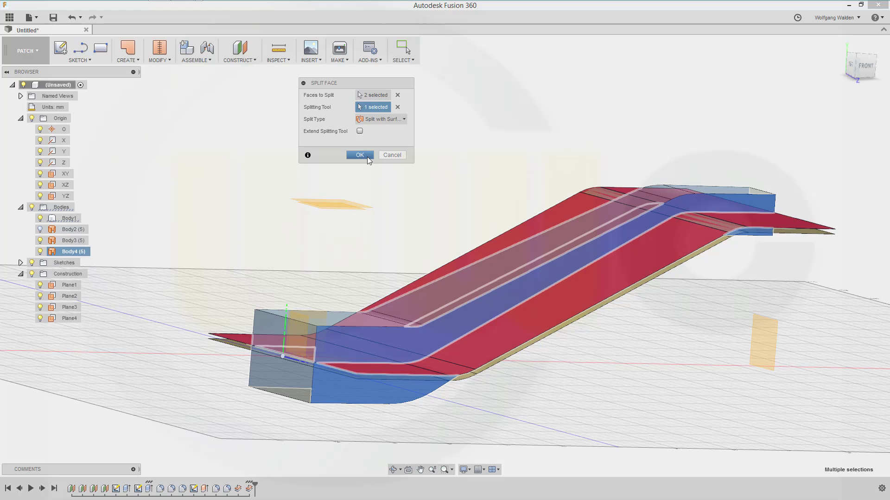
left_click(360, 155)
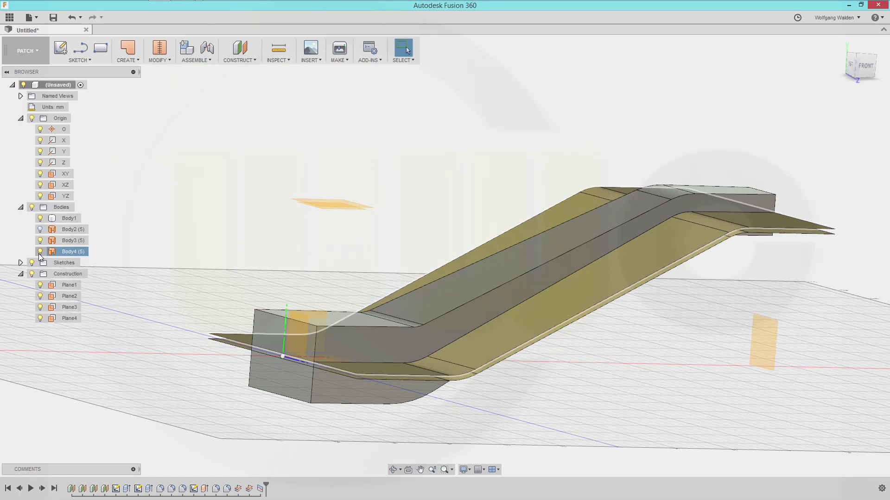
left_click(43, 251)
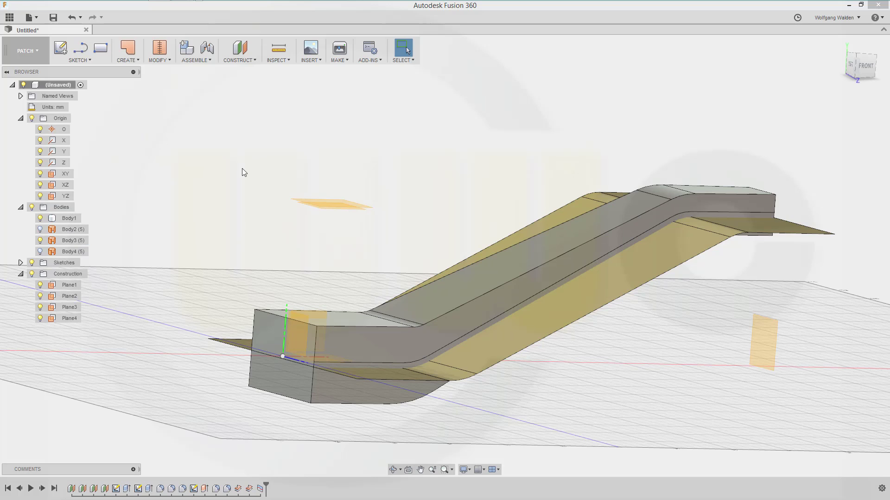
- Start another Split Face on the lower and opposite sloped side faces of the arm
left_click(168, 60)
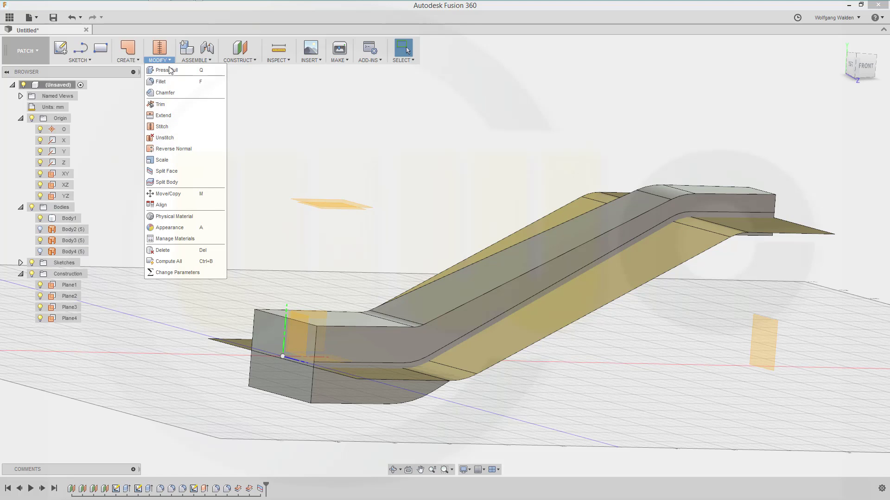
left_click(170, 172)
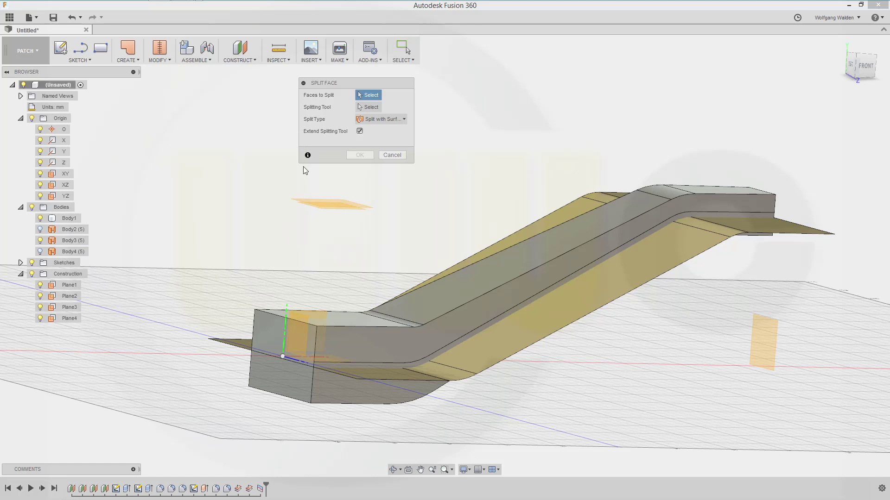
left_click(323, 391)
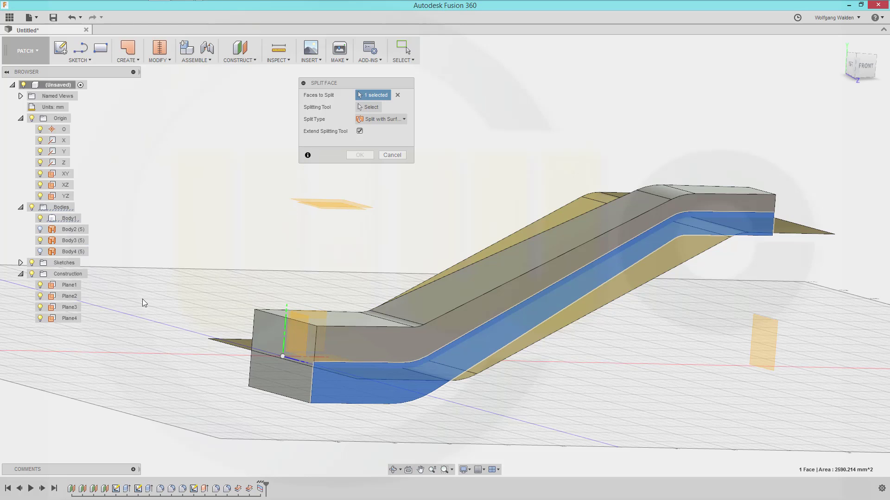
middle_click_drag(193, 277, 259, 380, "shift")
left_click(263, 377)
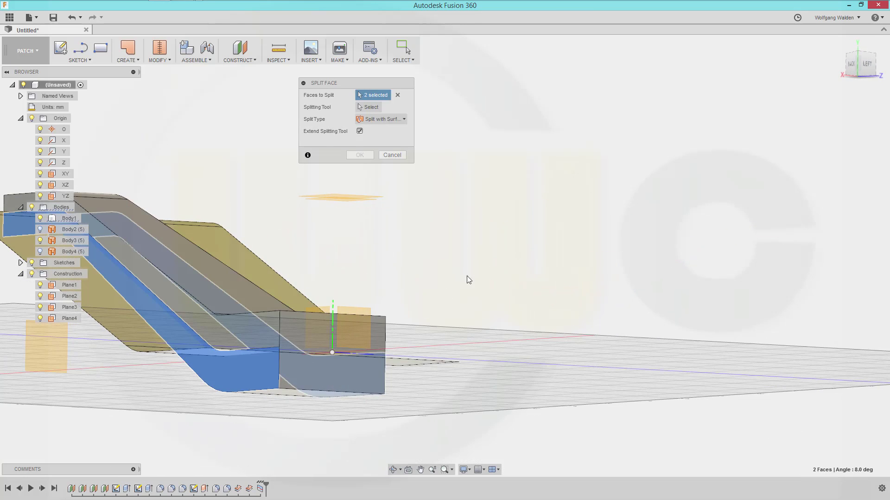
middle_click_drag(468, 278, 394, 271, "shift")
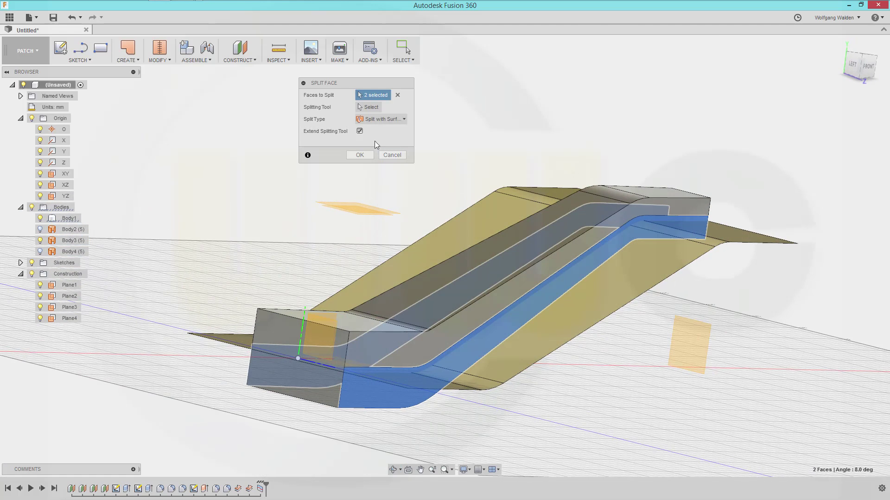
- Use Body3 as the splitting surface, apply the split, and hide Body3
left_click(368, 109)
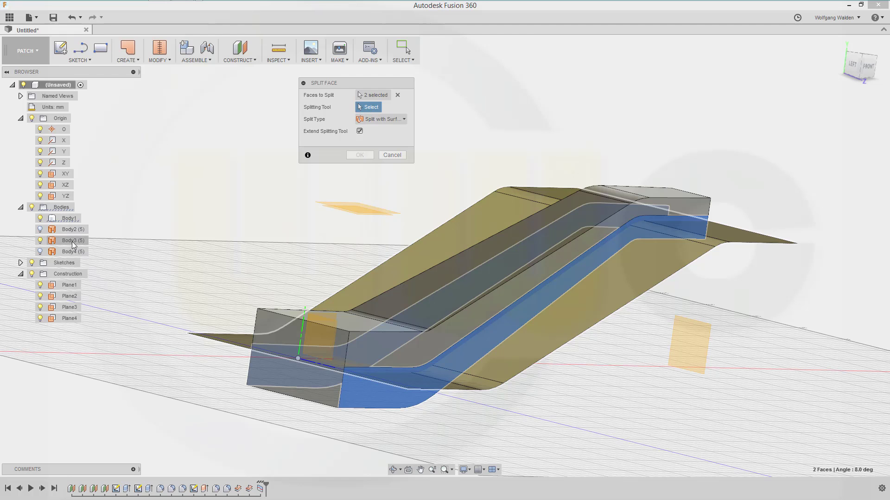
left_click(71, 241)
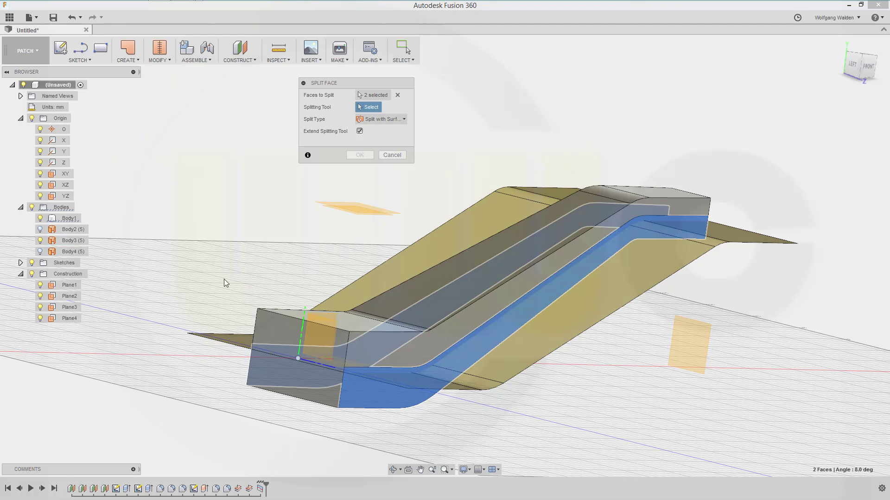
left_click(71, 242)
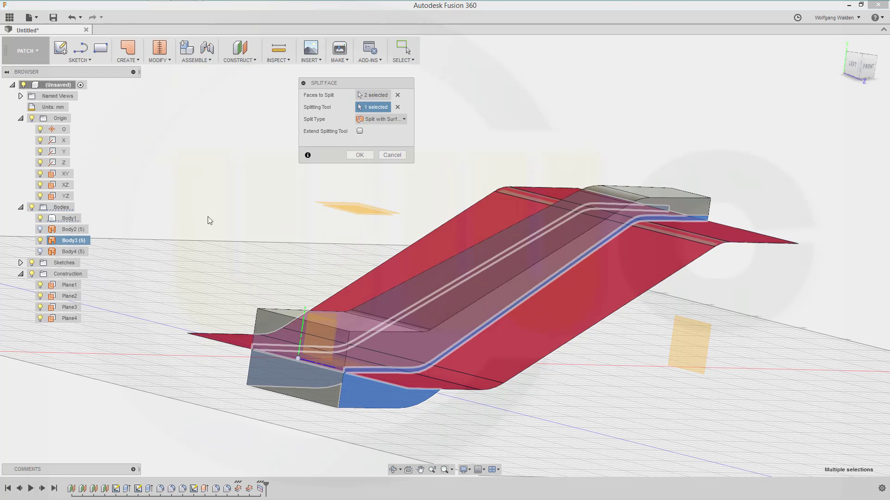
left_click(359, 155)
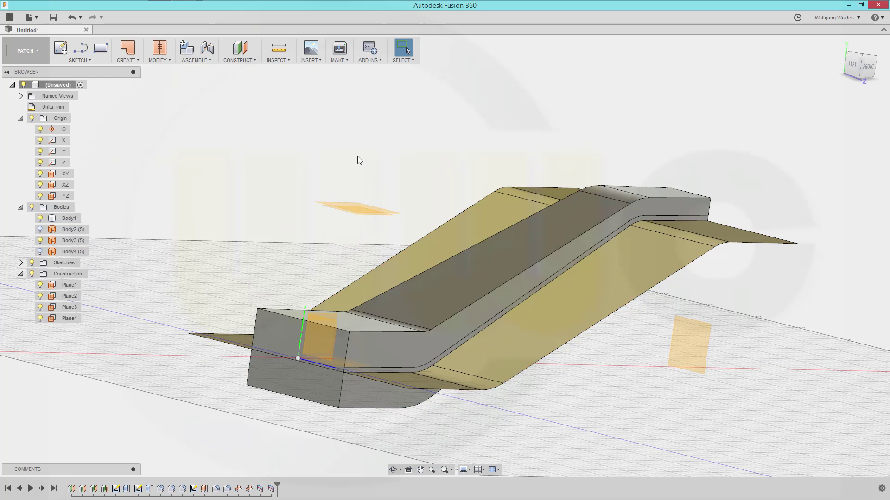
left_click(40, 240)
left_click(40, 240)
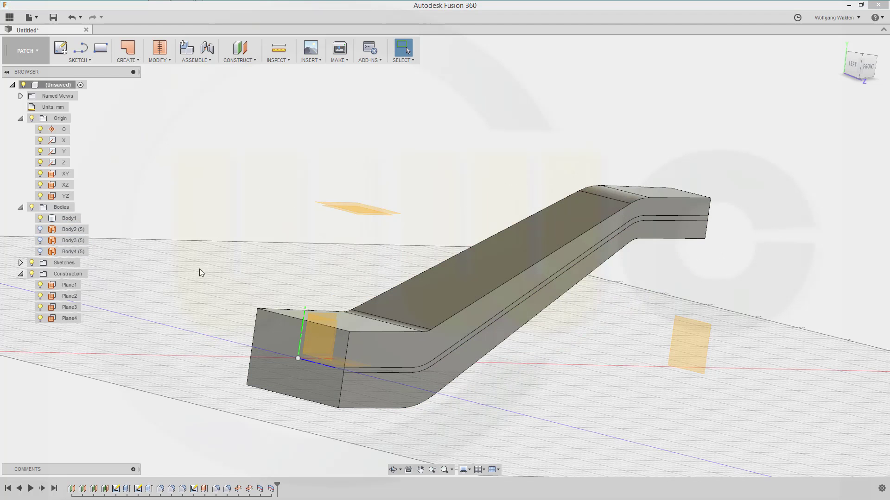
middle_click_drag(407, 316, 332, 310, "shift")
scroll(293, 297, "down", 3)
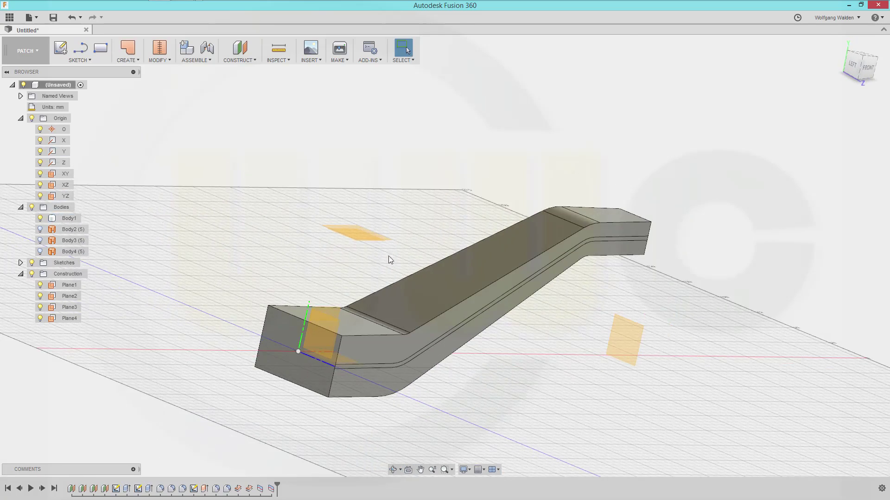
scroll(411, 235, "up", 2)
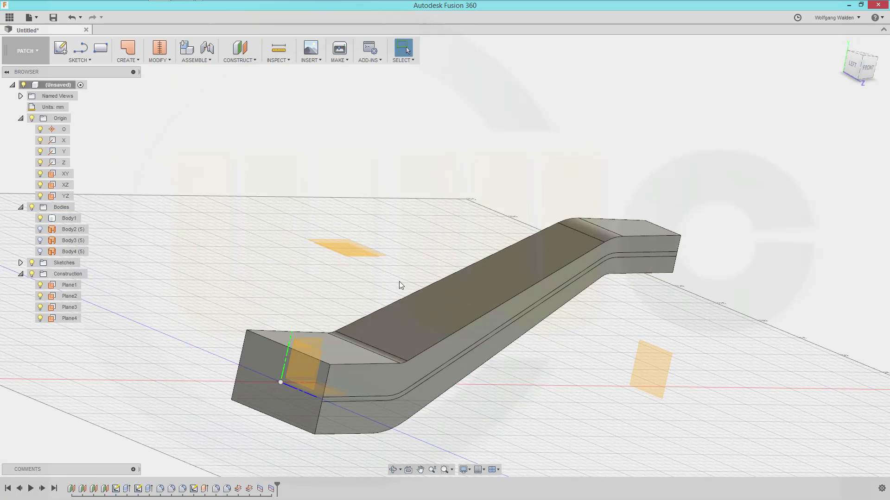
mouse_move(401, 286)
middle_mouse_down("shift")
mouse_move(421, 271)
mouse_move(401, 282)
middle_mouse_up("shift")
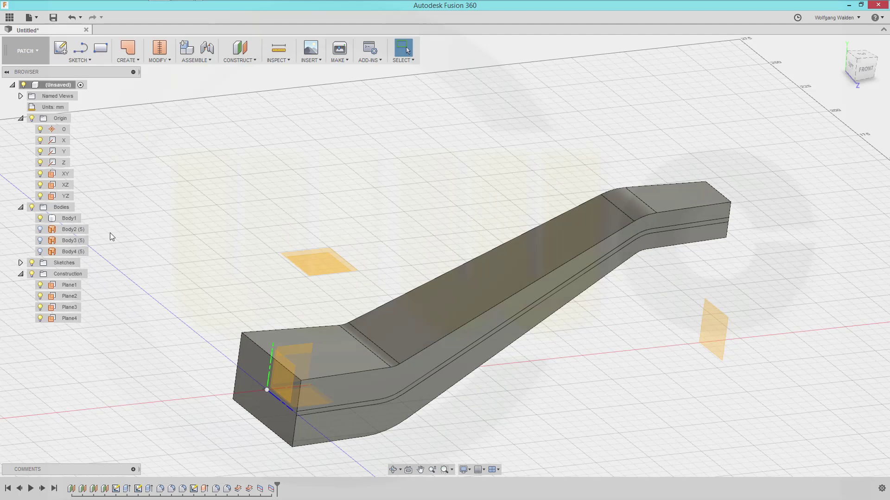
- Switch to the Model workspace and start a new sketch on the YZ origin plane
left_click(38, 51)
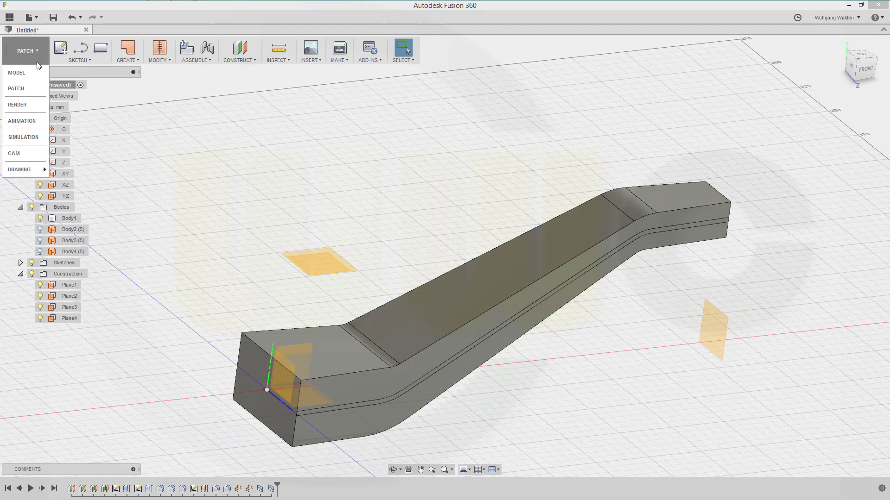
left_click(31, 73)
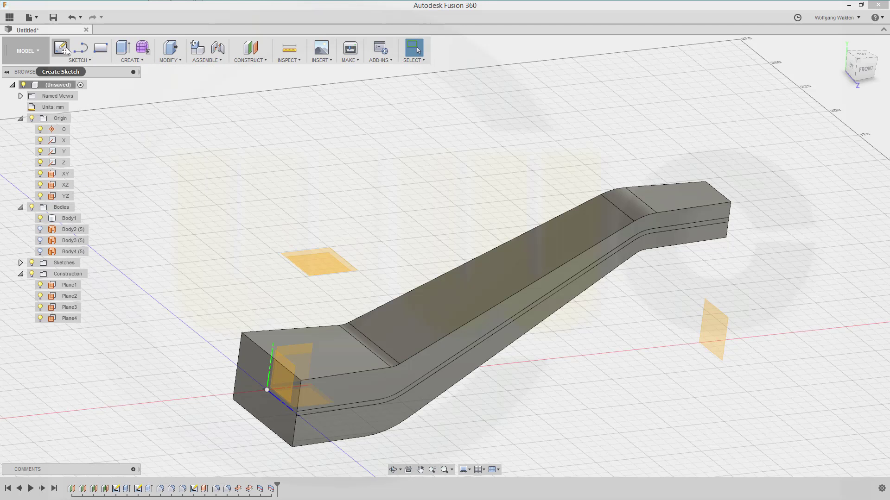
left_click(284, 365)
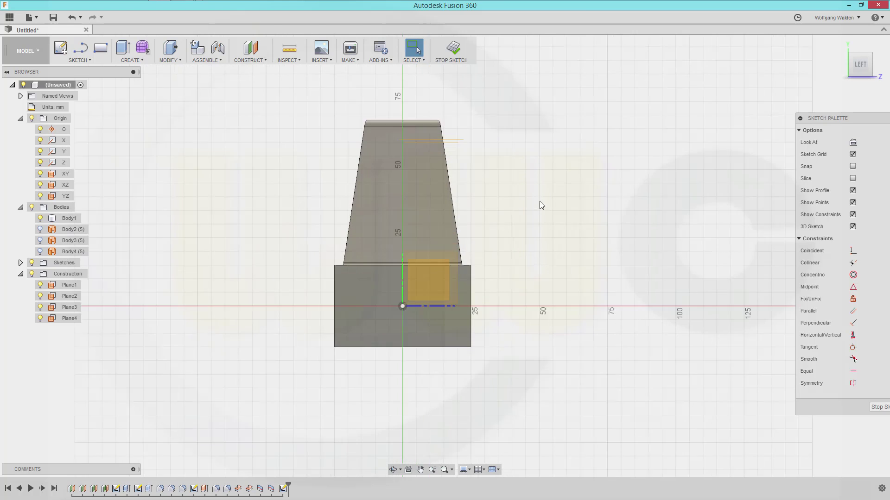
- Project the bar's corner vertex into the sketch
middle_click_drag(516, 254, 468, 316, "shift")
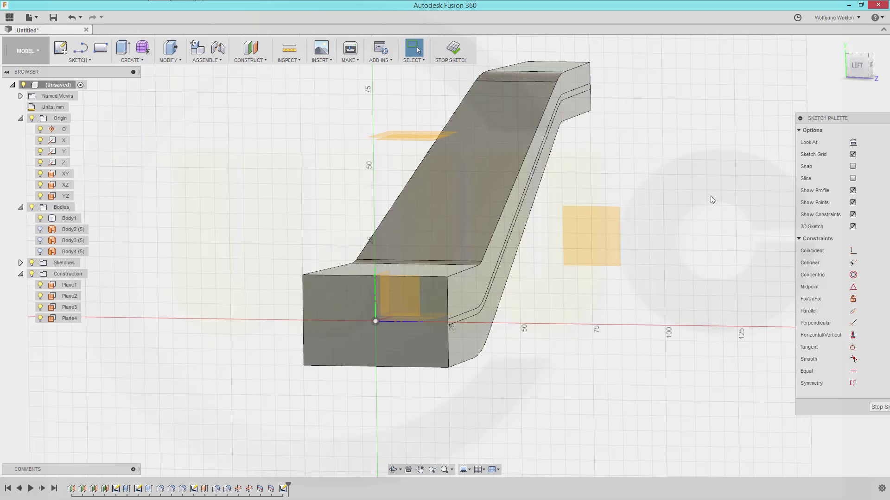
key("p")
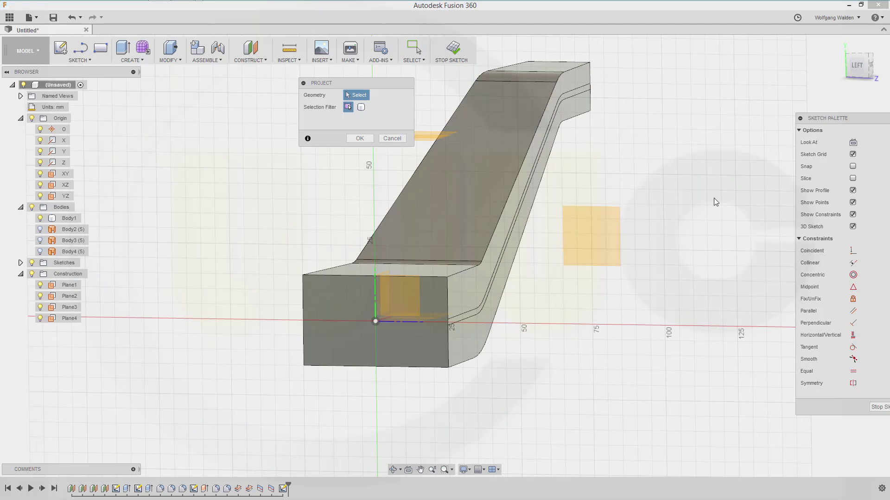
left_click(446, 320)
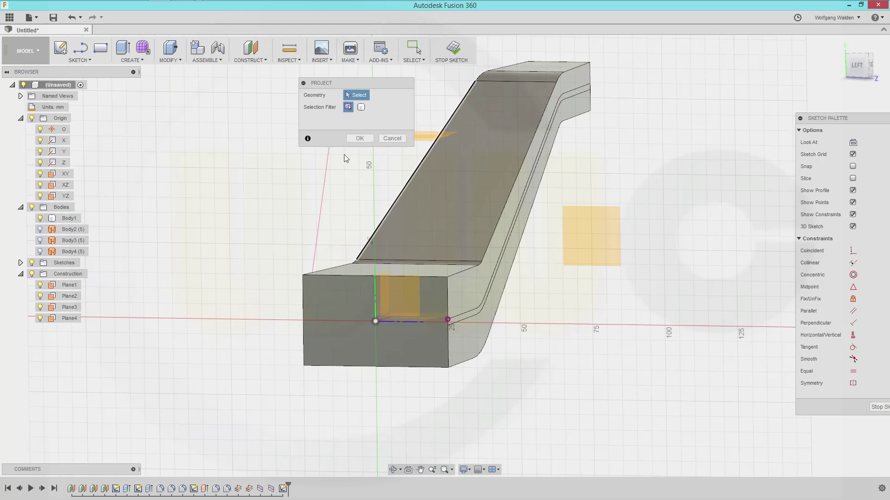
left_click(360, 139)
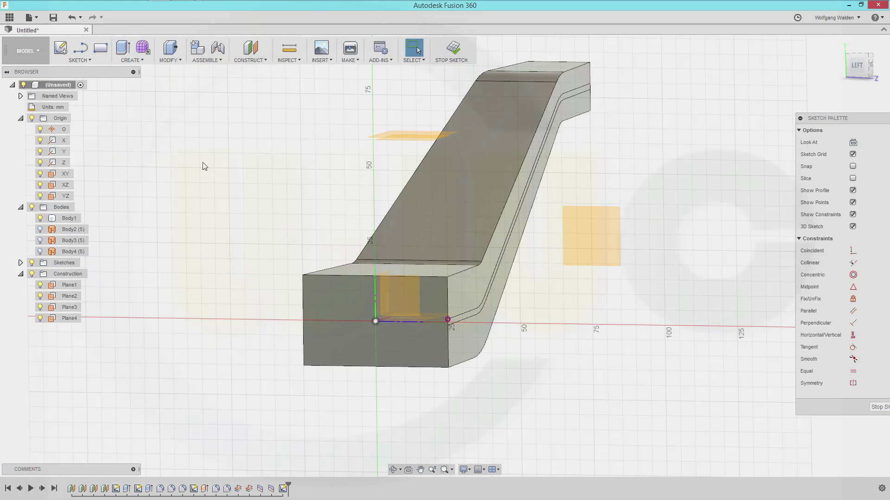
left_click(81, 48)
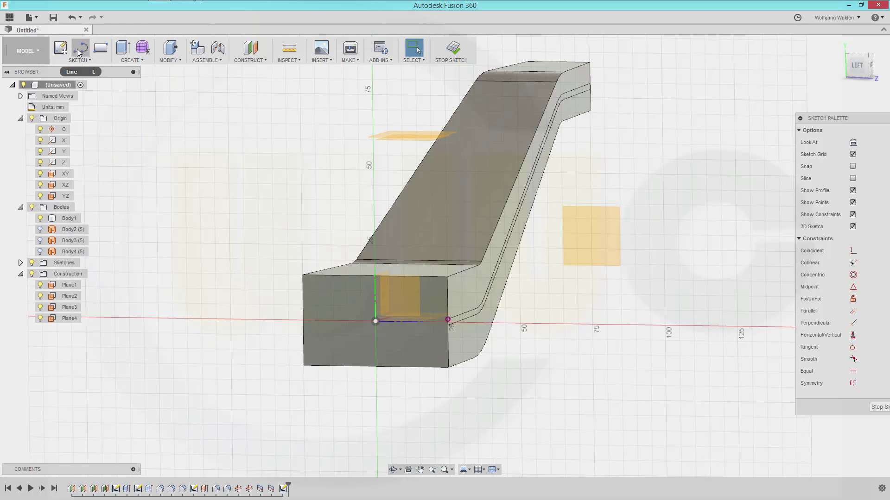
- Draw three connected lines from the projected corner up the sloped face, closing a triangle
left_click(448, 322)
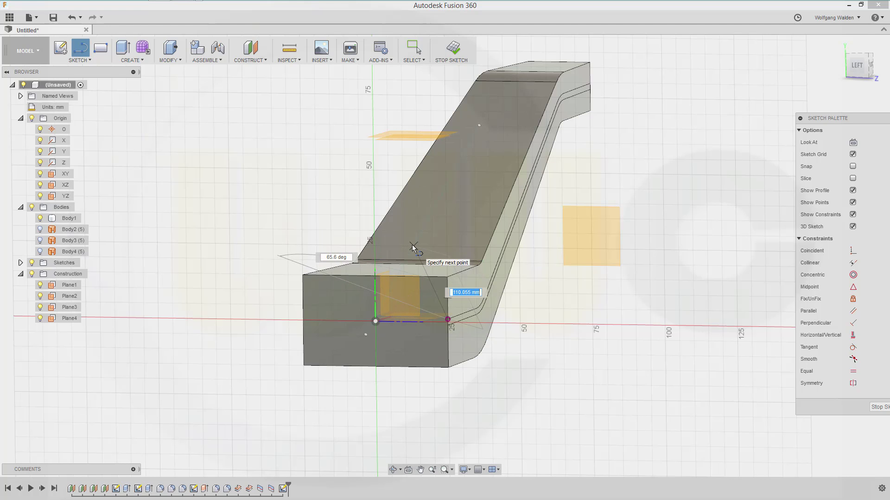
left_click(413, 245)
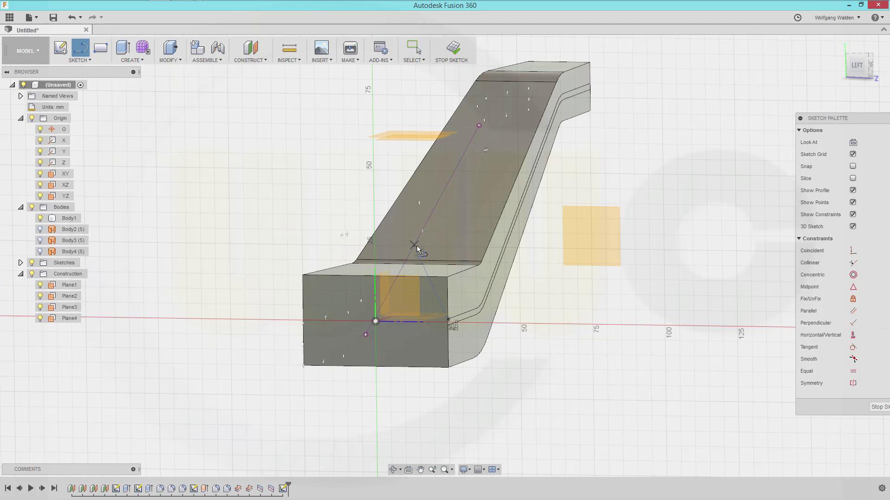
scroll(411, 257, "down", 1)
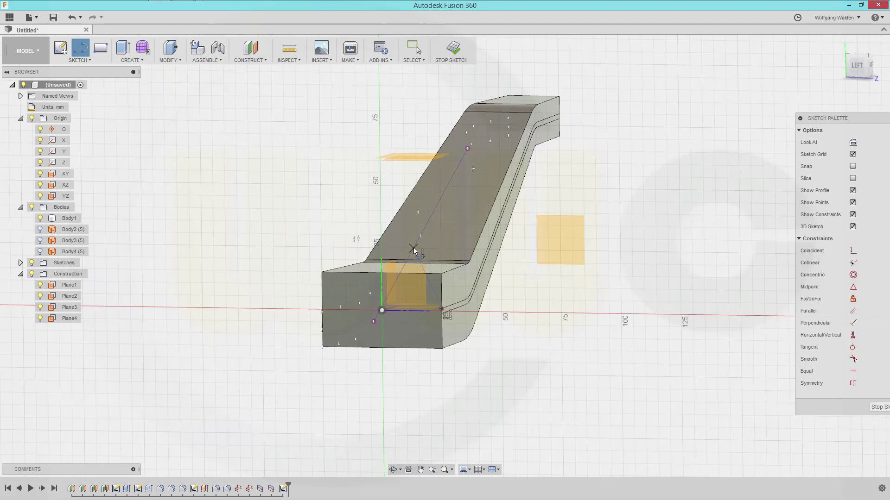
left_click(442, 311)
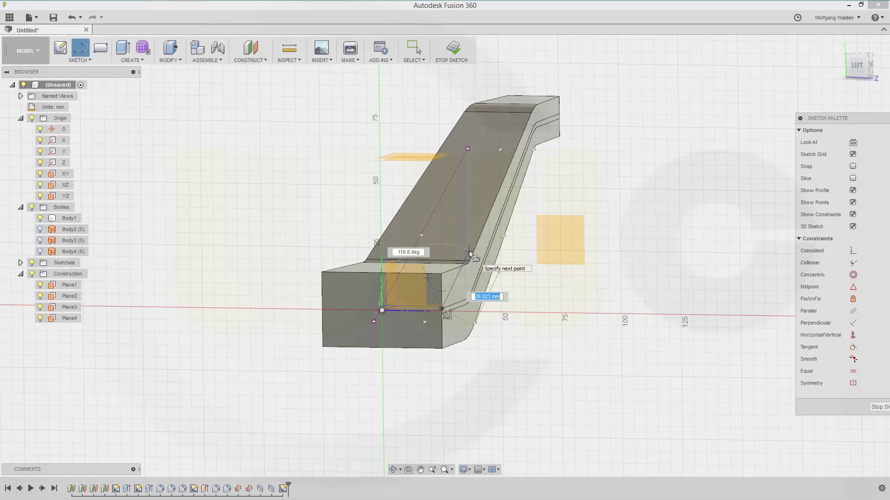
left_click(469, 252)
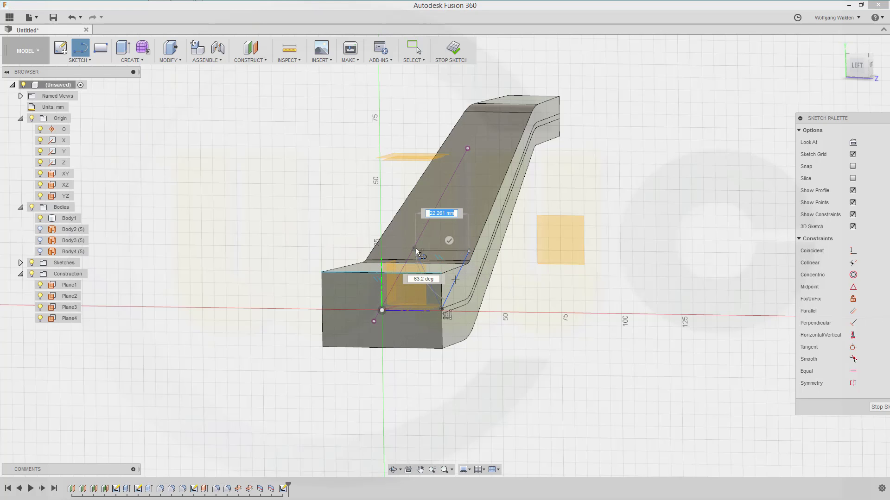
scroll(413, 246, "up", 4)
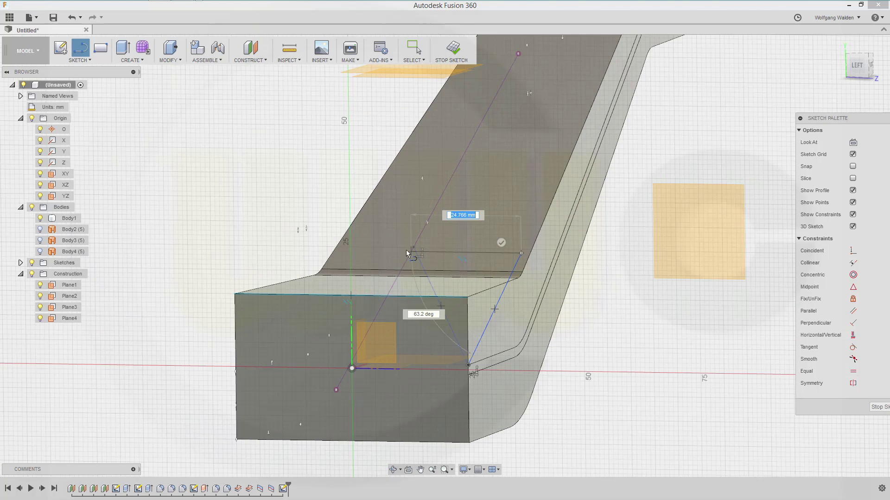
scroll(408, 252, "up", 5)
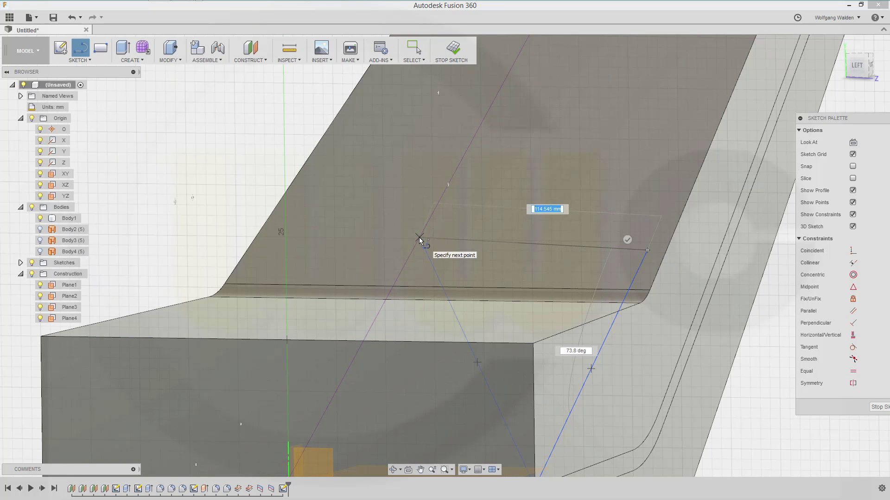
left_click(418, 238)
key("Escape")
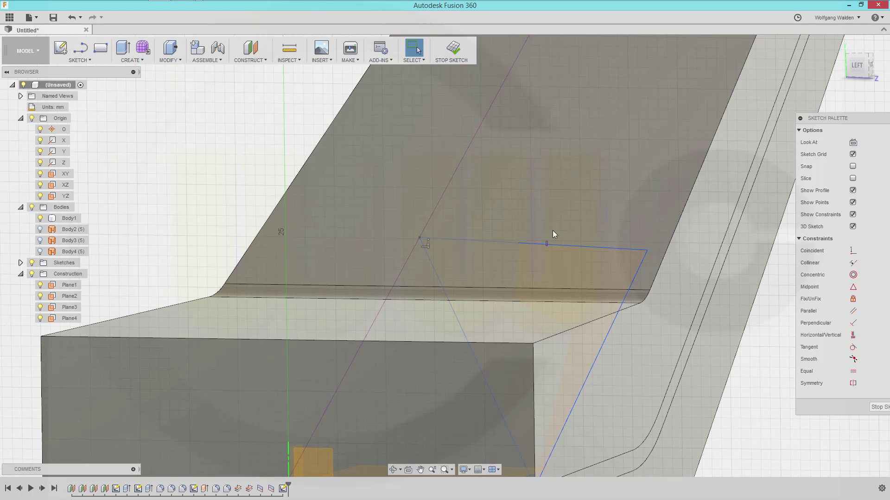
left_click(547, 268)
left_click(777, 393)
mouse_move(538, 304)
middle_mouse_down("shift")
mouse_move(535, 292)
mouse_move(520, 307)
mouse_move(565, 347)
mouse_move(535, 393)
middle_mouse_up("shift")
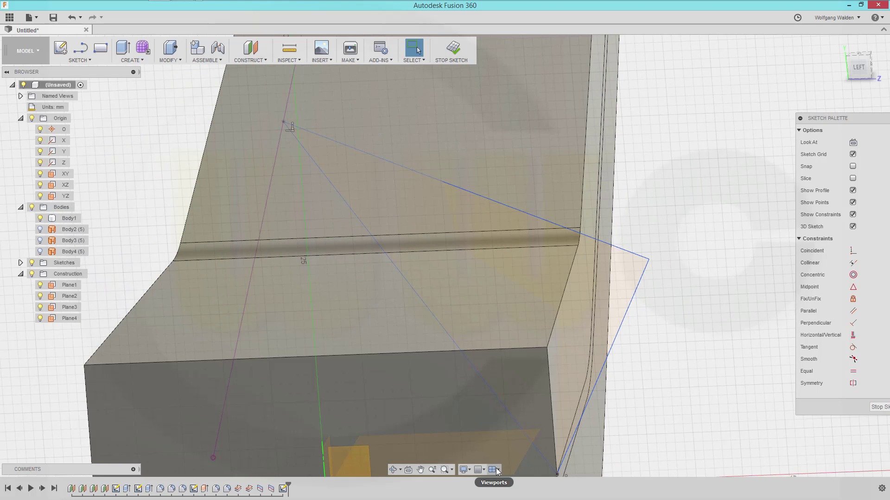
left_click(494, 470)
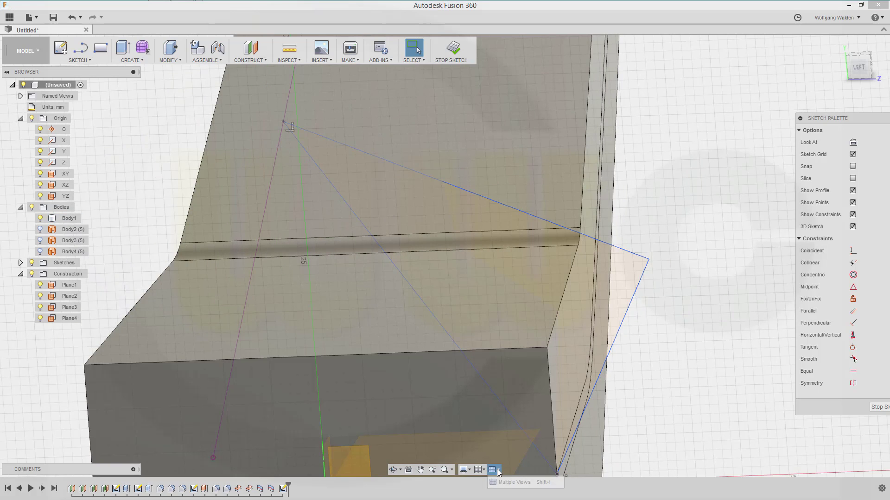
left_click(470, 471)
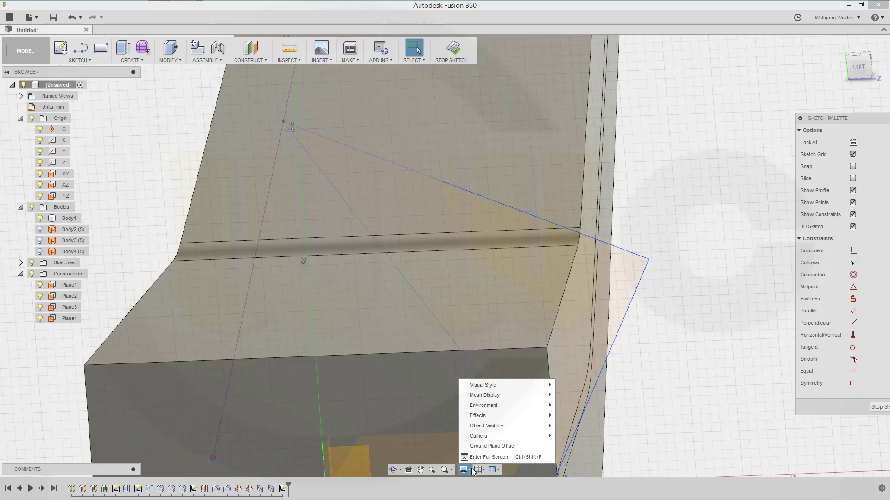
left_click(479, 471)
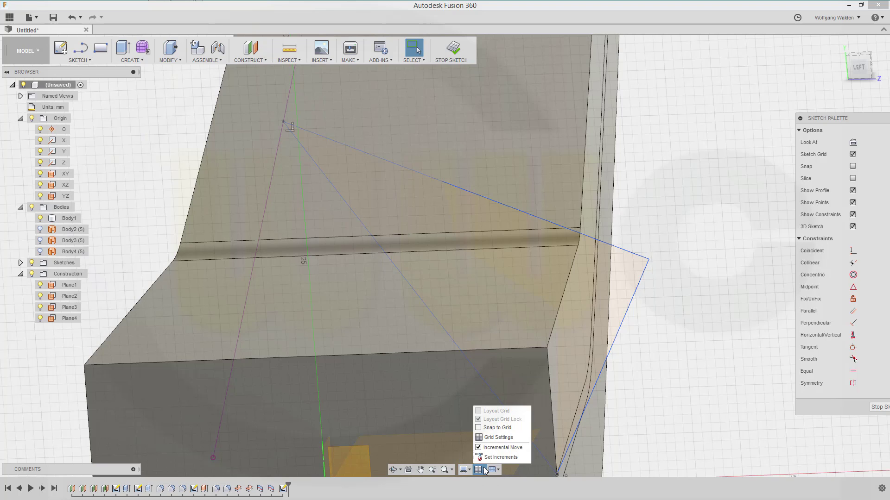
left_click(668, 392)
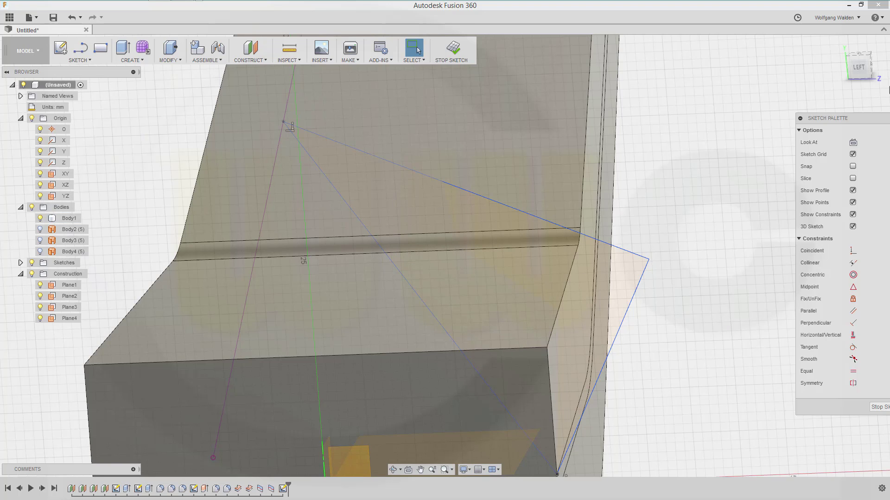
left_click(859, 68)
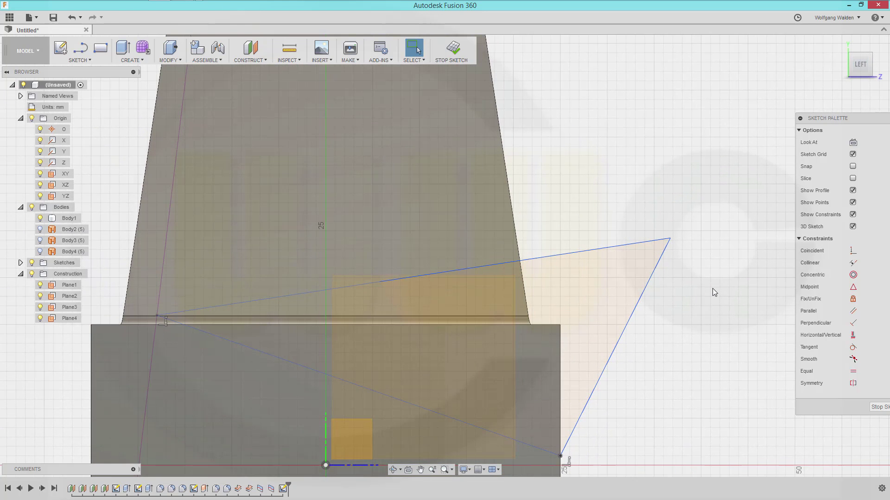
- Delete the long slanted sketch line of the triangle
scroll(574, 393, "down", 2)
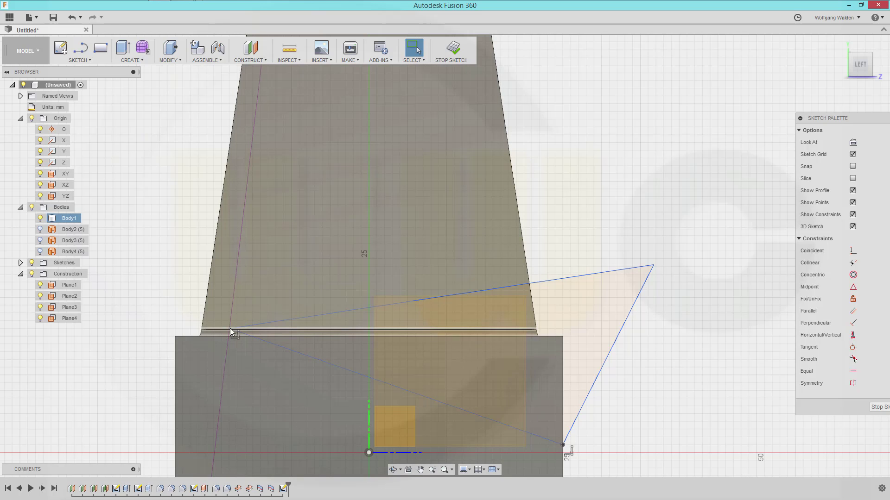
scroll(246, 380, "down", 3)
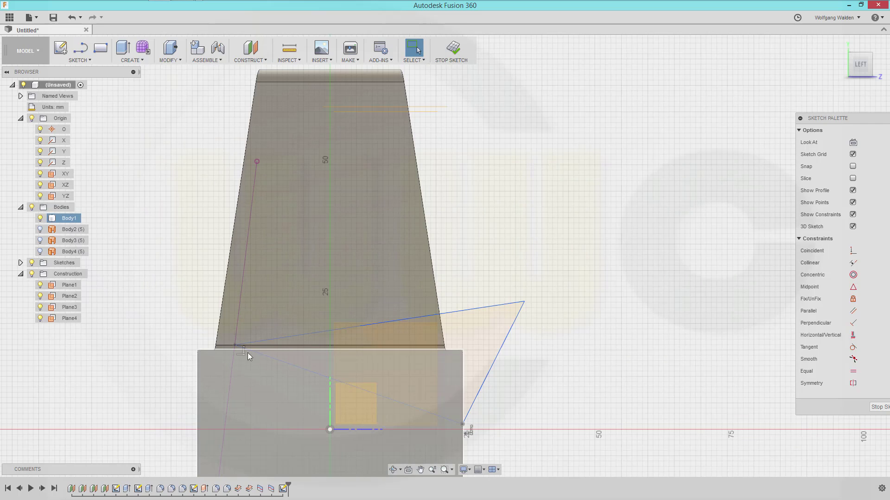
mouse_move(274, 214)
middle_mouse_down("shift")
mouse_move(292, 204)
mouse_move(278, 218)
mouse_move(269, 194)
middle_mouse_up("shift")
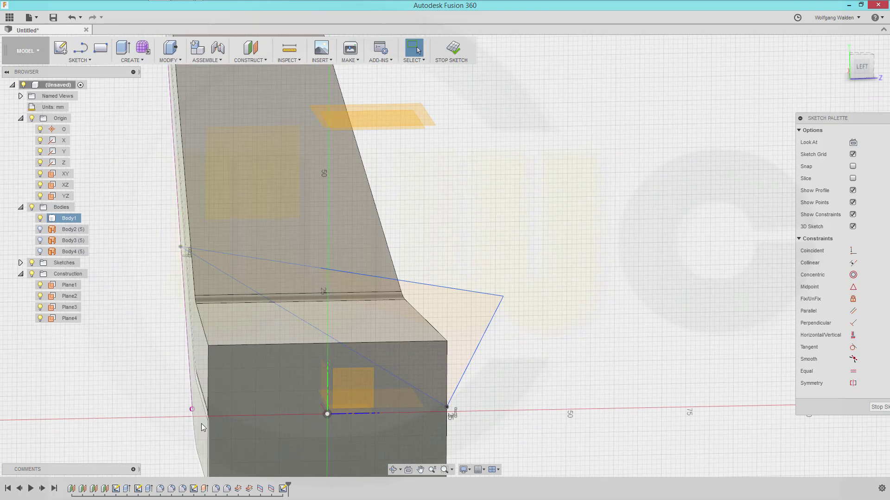
left_click(192, 400)
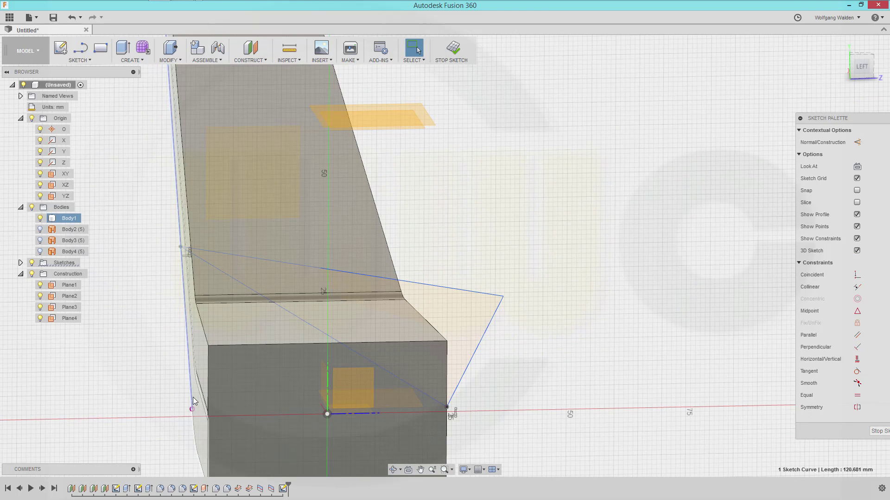
left_click(181, 248)
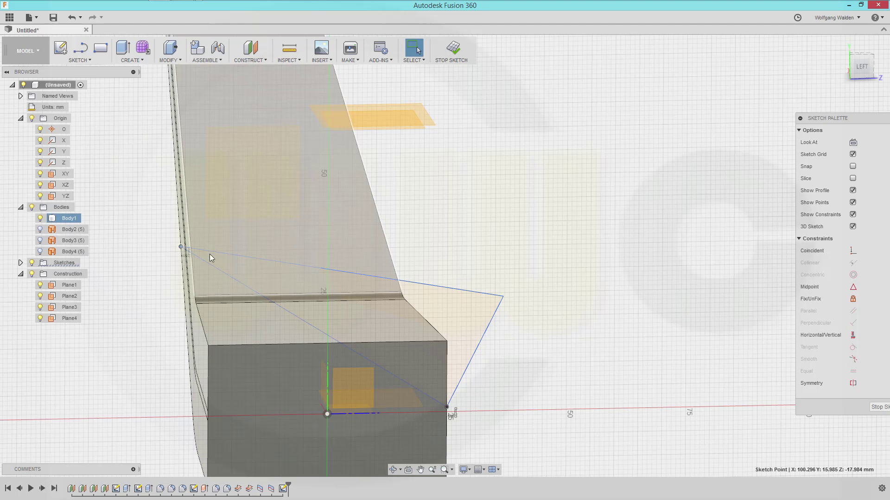
left_click(393, 280)
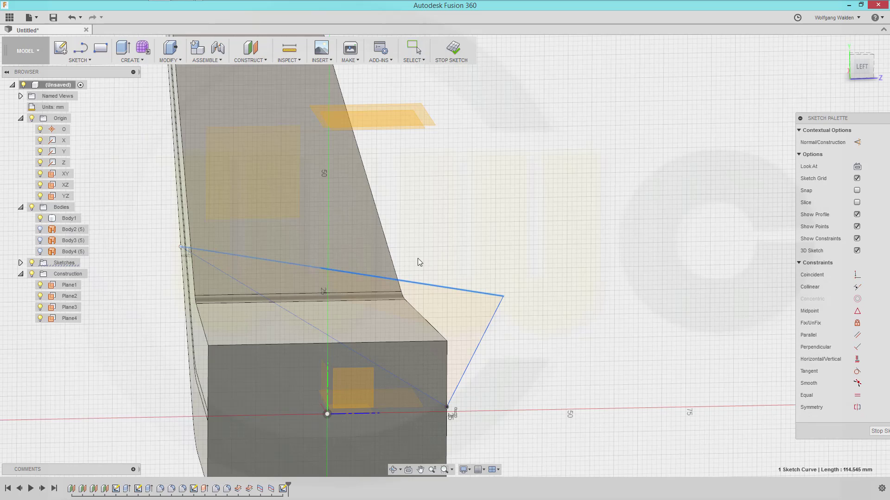
left_click(421, 249)
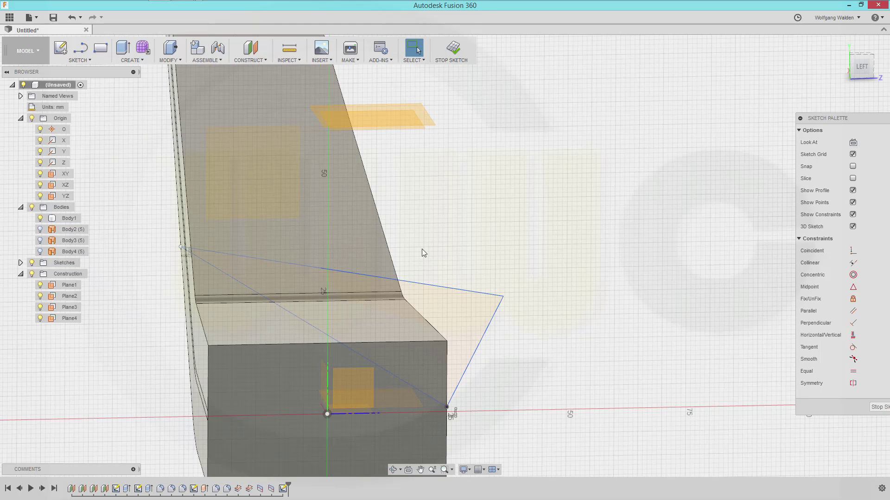
mouse_move(530, 338)
middle_mouse_down("shift")
mouse_move(499, 338)
mouse_move(506, 346)
middle_mouse_up("shift")
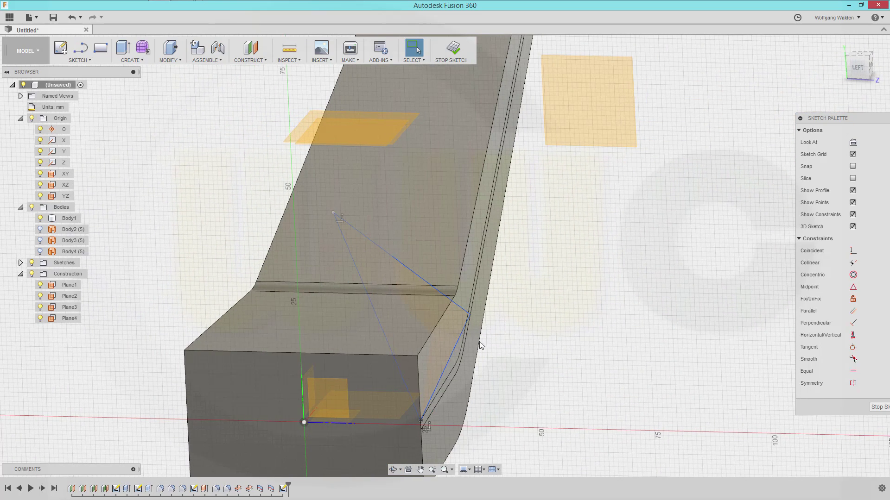
left_click(462, 309)
key("Delete")
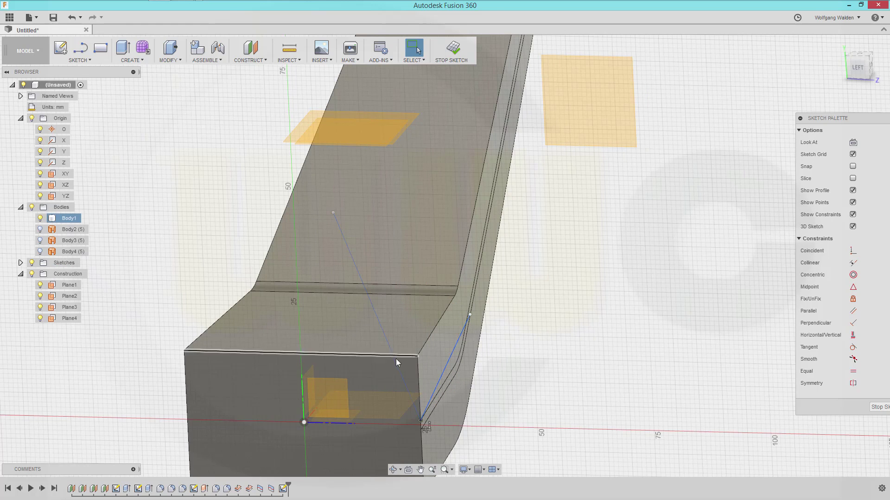
- Delete the other slanted sketch line
left_click(391, 354)
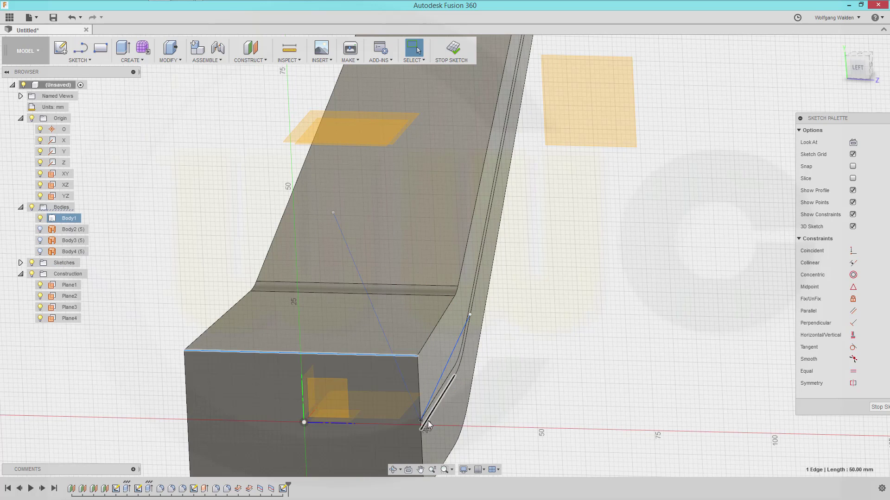
left_click(430, 400)
key("Delete")
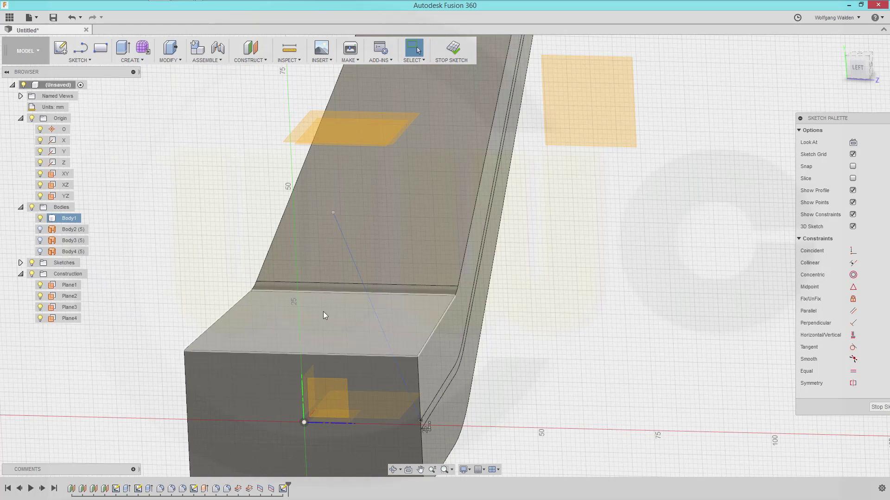
middle_click_drag(323, 311, 397, 298, "shift")
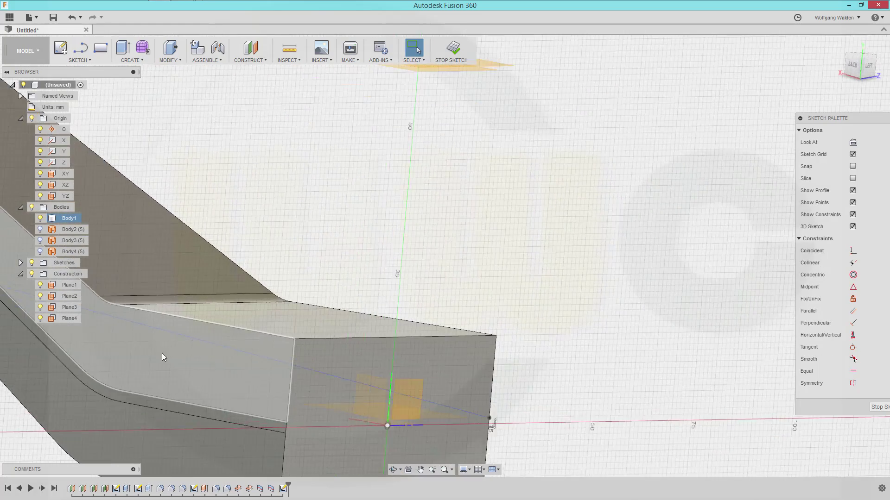
- Clear the side-face selection and exit the sketch, keeping the projected point and short line
scroll(162, 353, "down", 5)
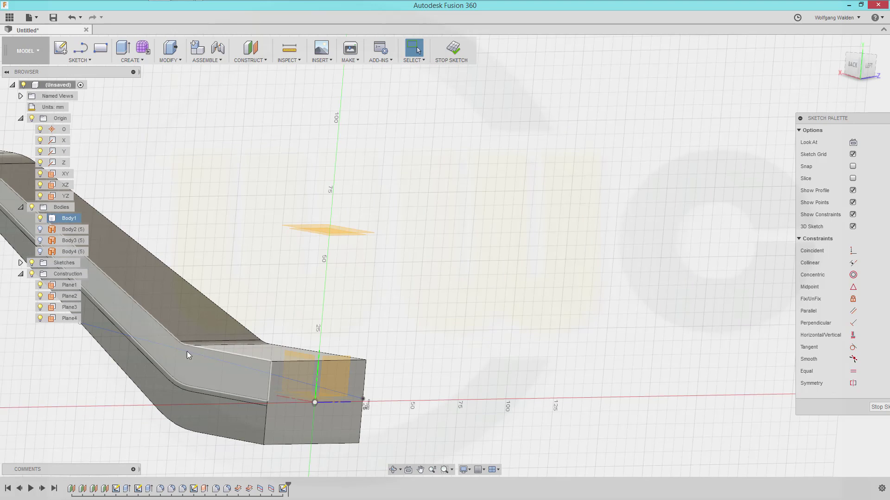
right_click(98, 327)
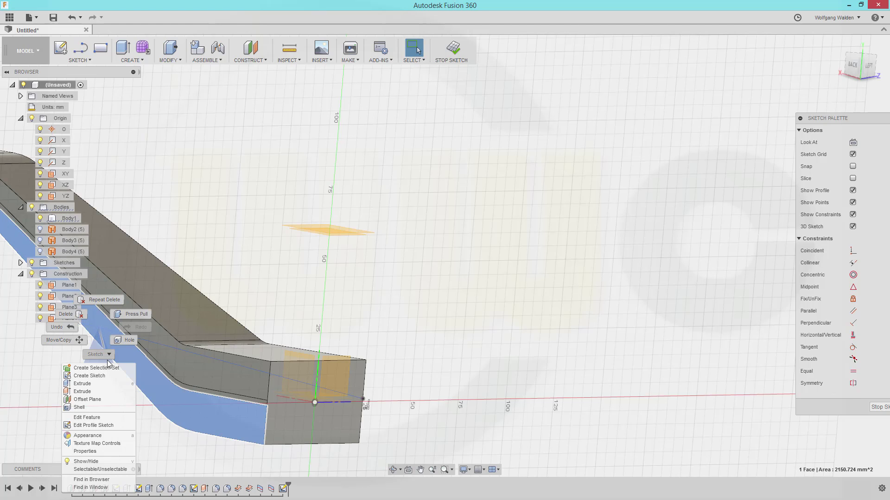
key("Escape")
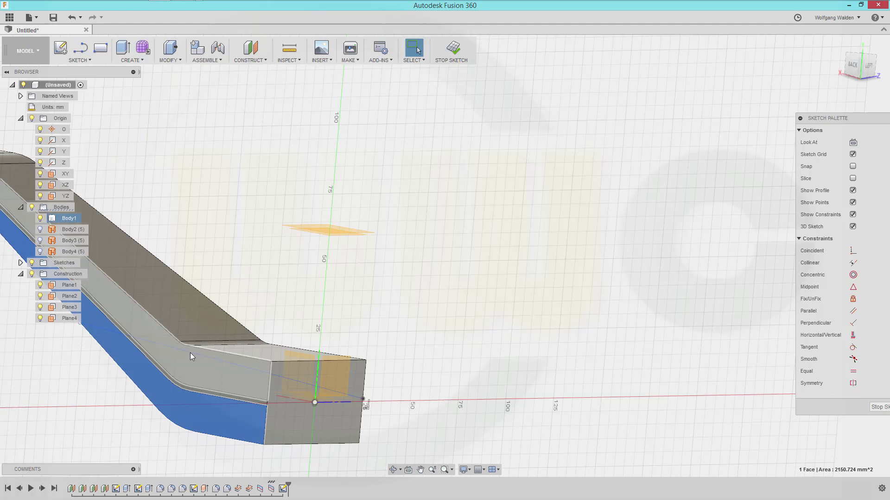
left_click(364, 400)
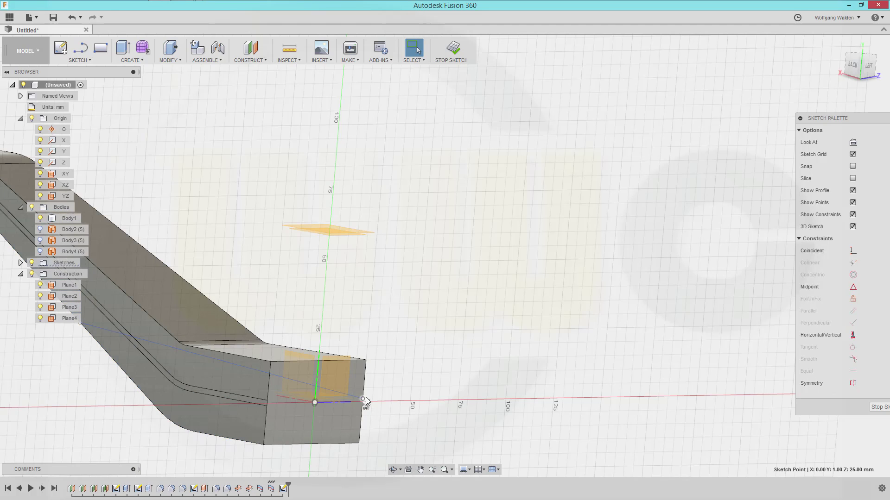
left_click(460, 56)
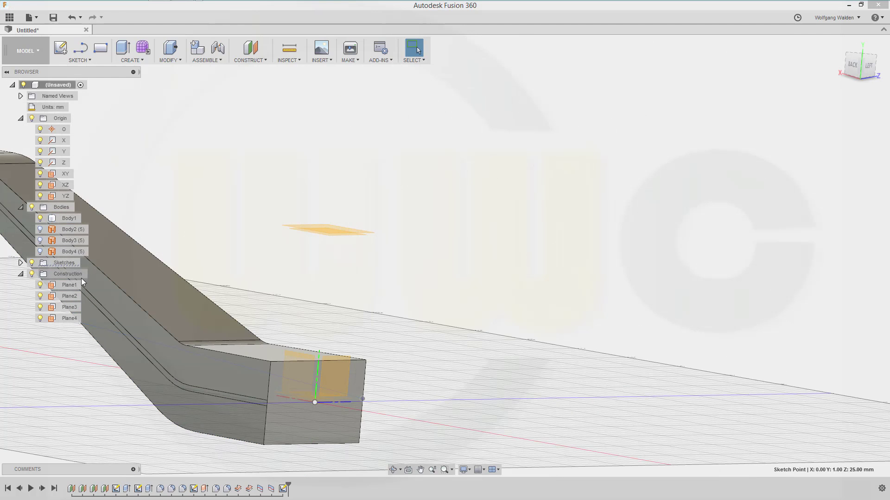
- Delete Sketch4 from the browser
left_click(20, 263)
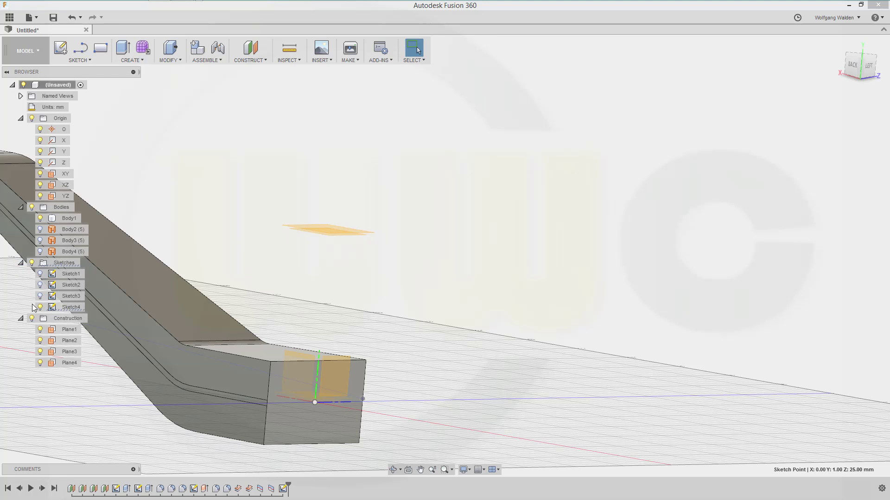
right_click(64, 307)
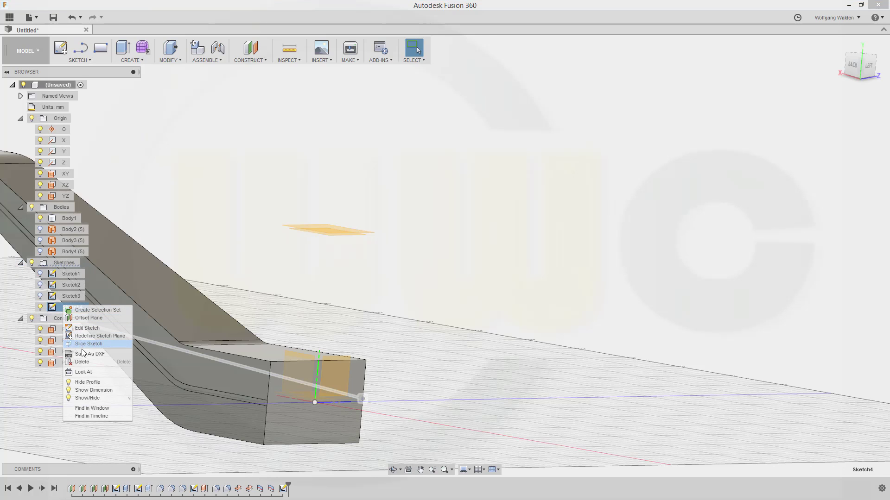
left_click(86, 363)
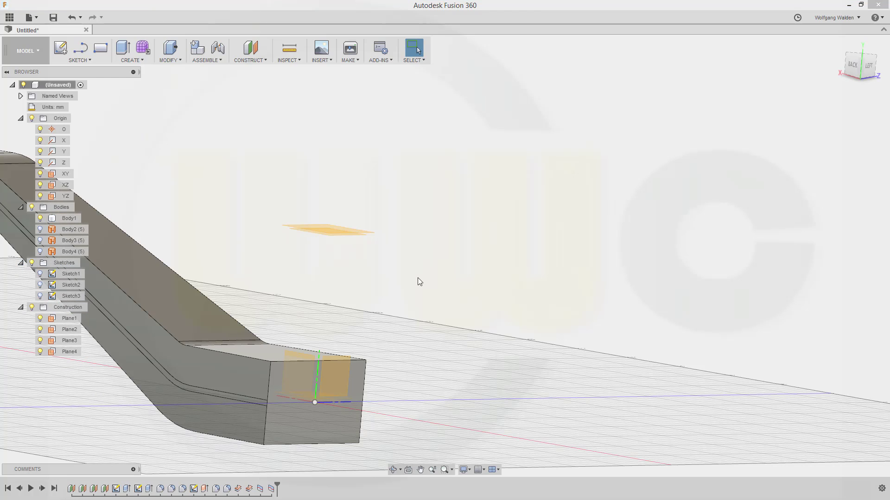
- Start a new sketch on the YZ plane and project the box's corner vertex into it
mouse_move(404, 270)
middle_mouse_down()
mouse_move(542, 248)
mouse_move(453, 293)
middle_mouse_up()
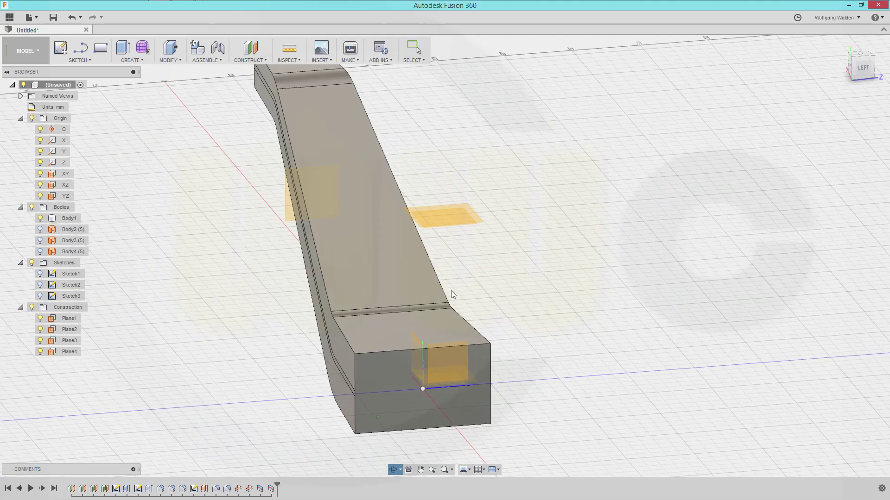
left_click(82, 51)
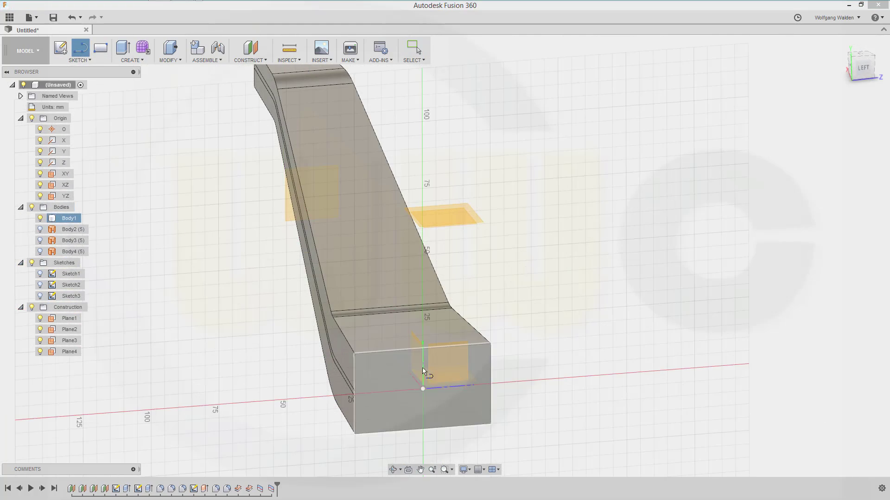
left_click(451, 371)
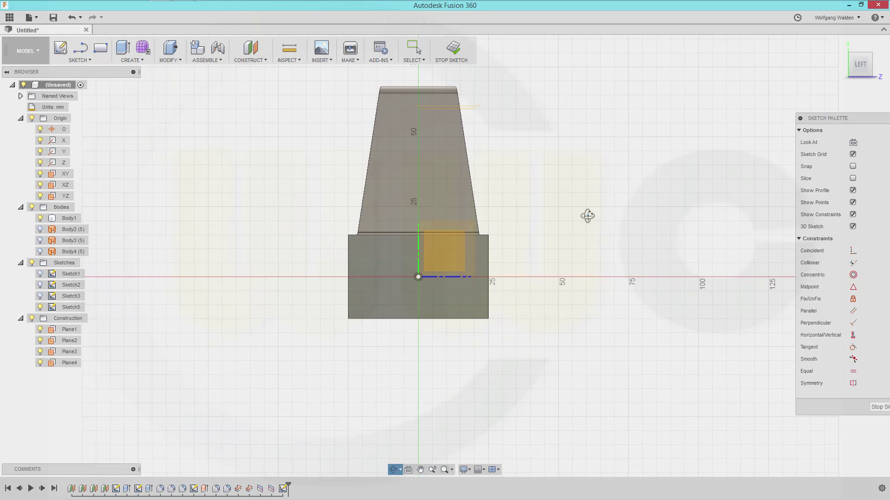
middle_click_drag(586, 215, 572, 234, "shift")
key("p")
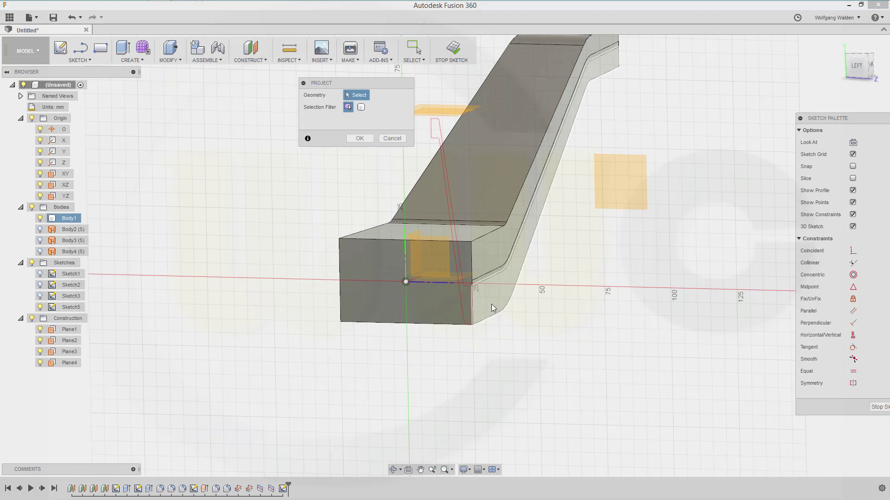
left_click(472, 281)
left_click(351, 140)
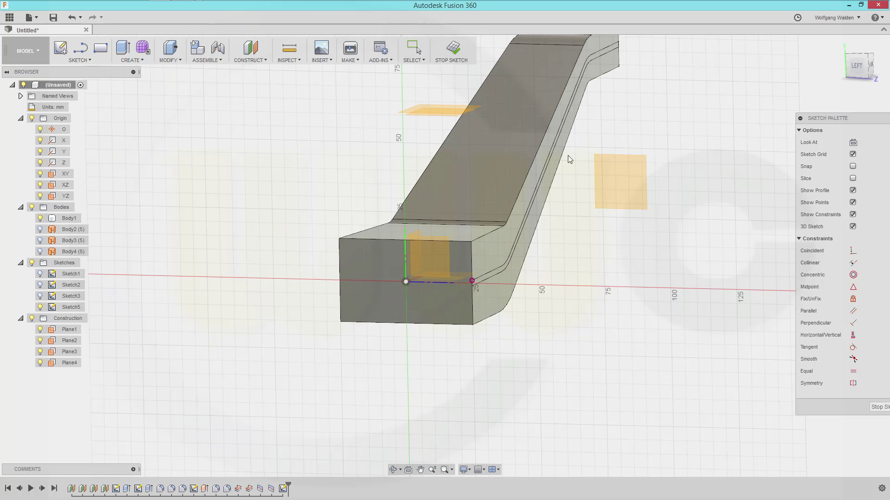
left_click(852, 72)
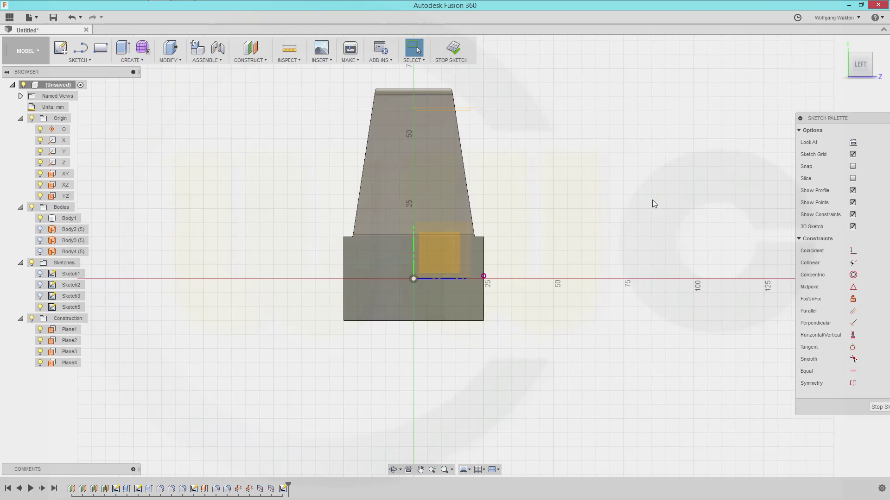
- Draw a closed triangle starting and ending at the projected corner point
left_click(80, 48)
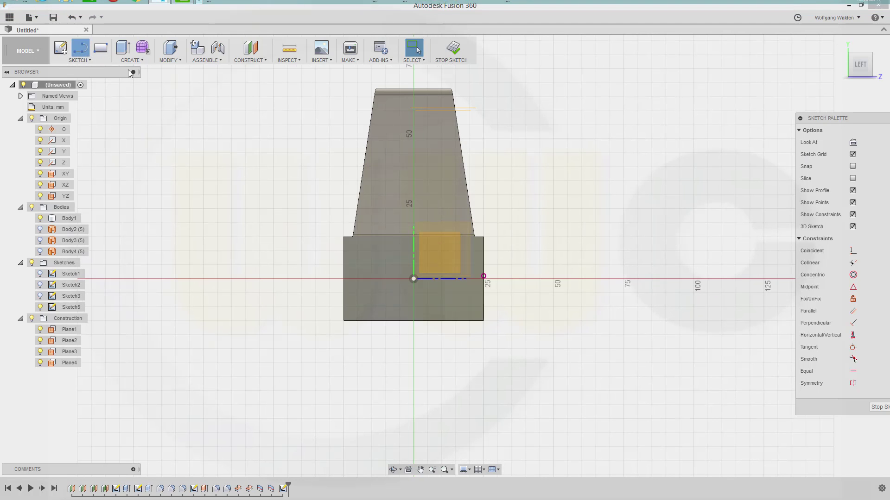
left_click(483, 237)
key("Escape")
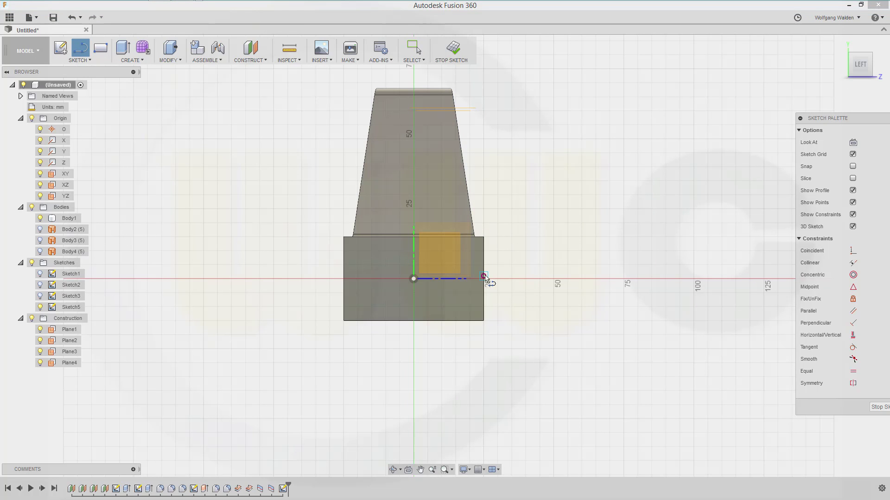
left_click(483, 276)
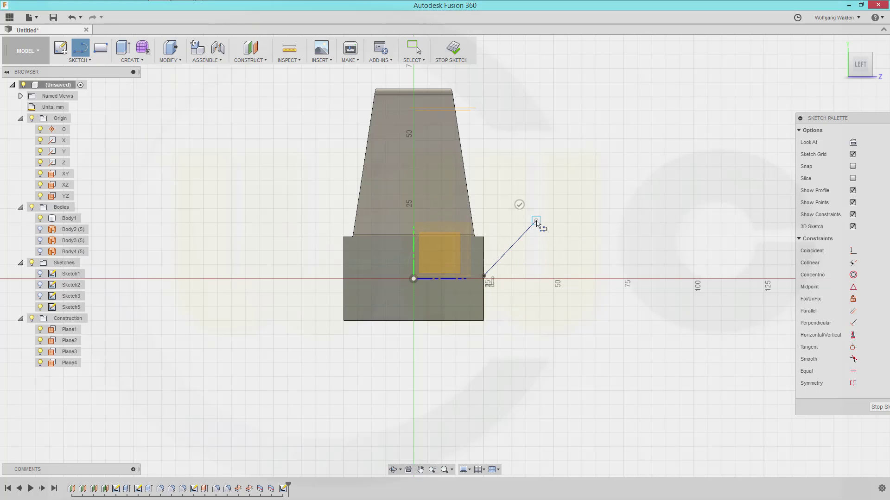
left_click(536, 221)
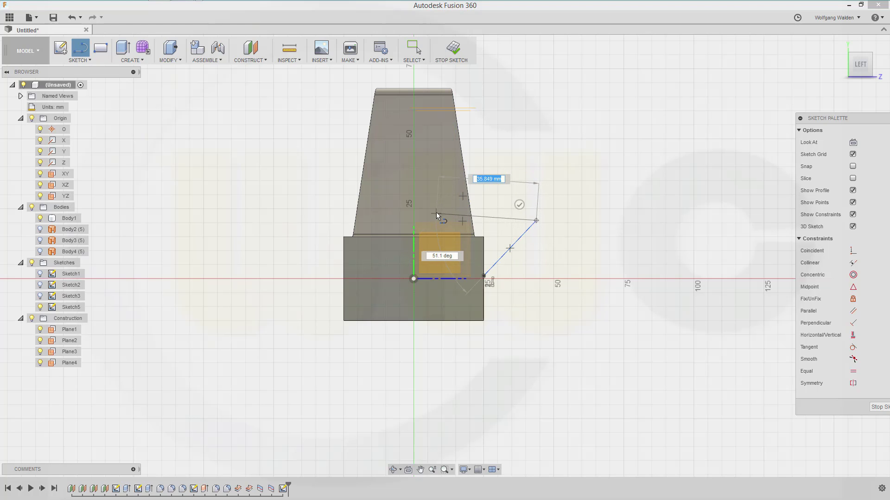
left_click(436, 212)
left_click(482, 278)
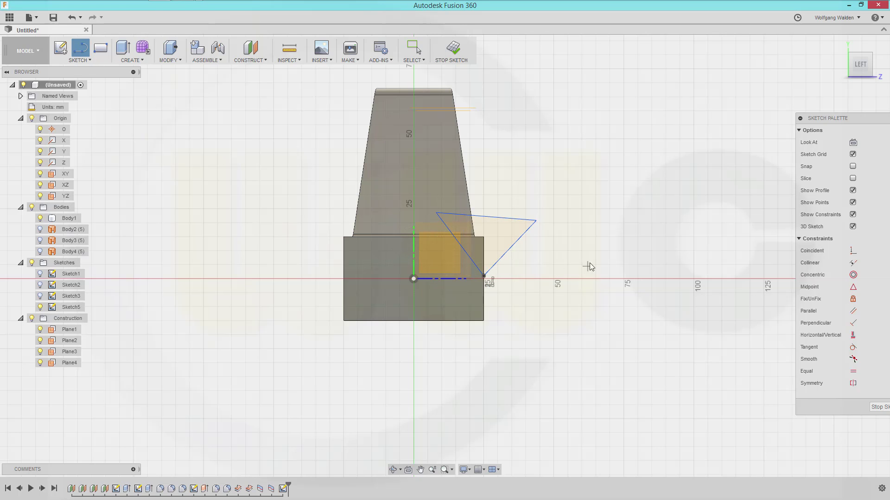
key("Escape")
middle_click_drag(567, 232, 515, 255, "shift")
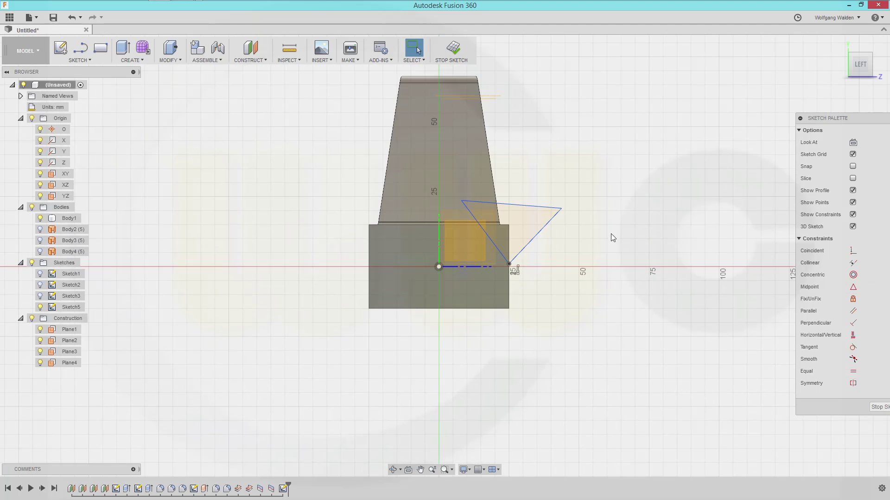
key("d")
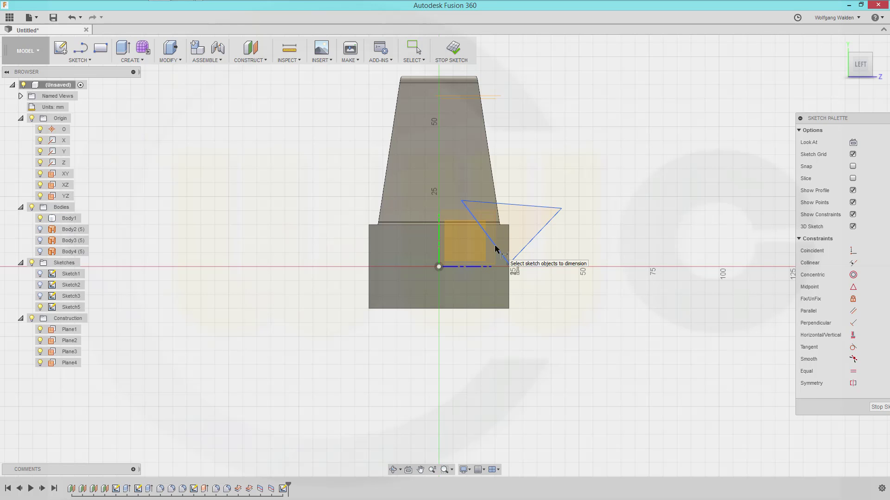
key("Escape")
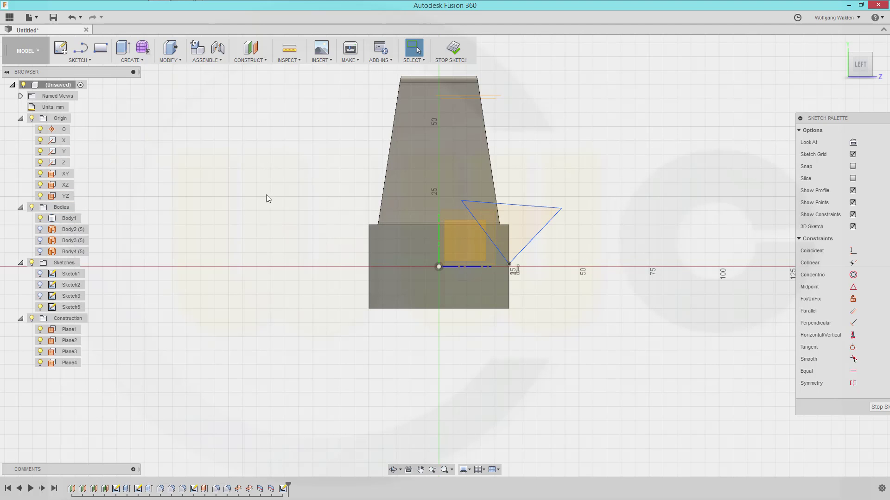
- Project the vertical origin axis into the sketch
key("p")
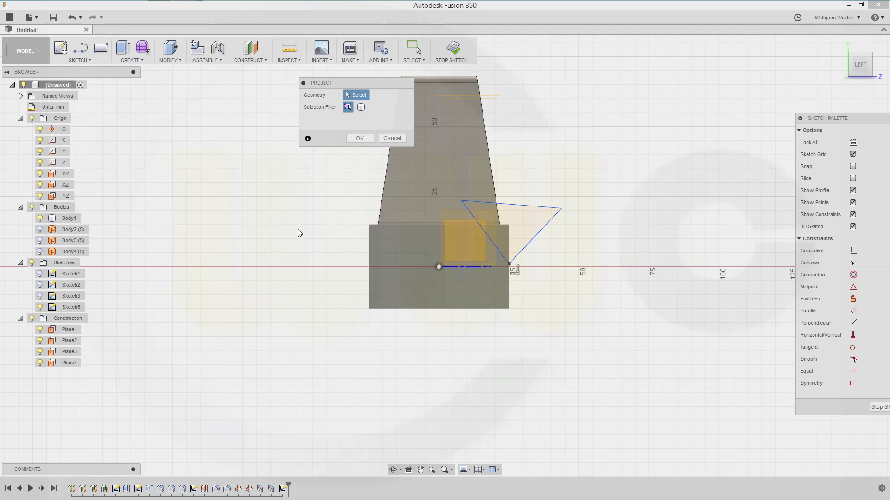
left_click(439, 254)
left_click(366, 138)
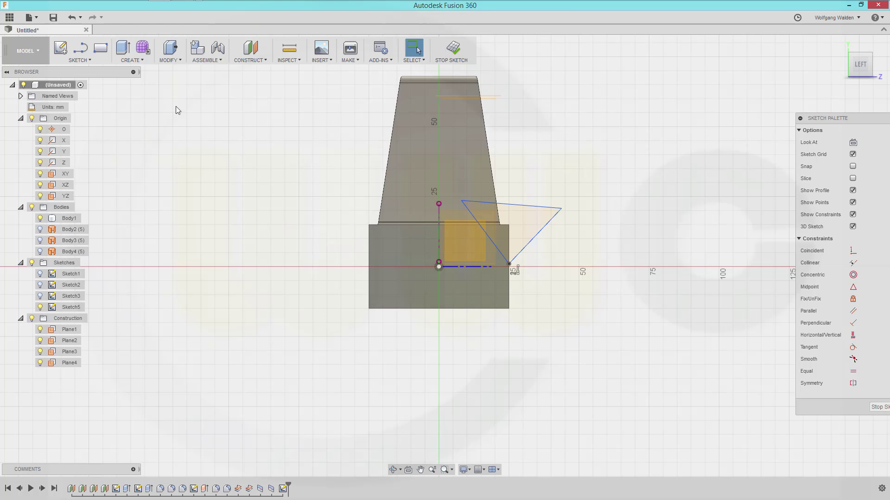
- Dimension the angle between the slanted edge and vertical axis as 86°, flipping the triangle right
left_click(488, 241)
left_click(439, 241, "shift")
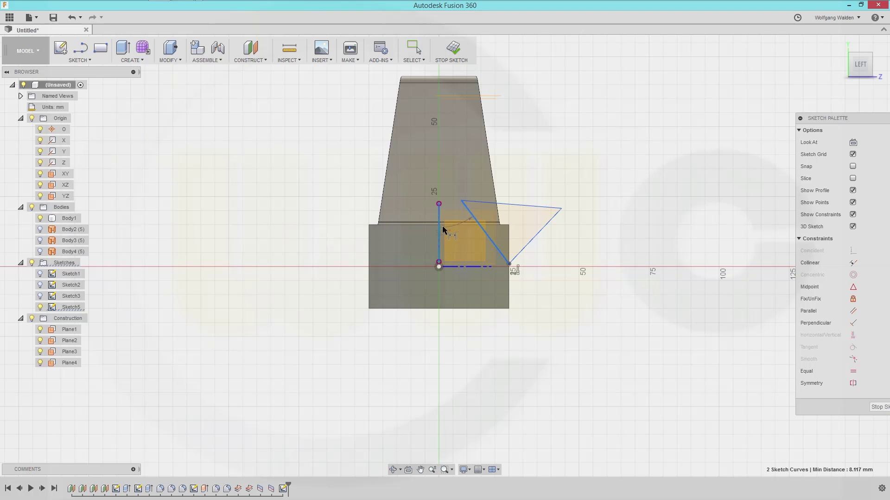
left_click(487, 335)
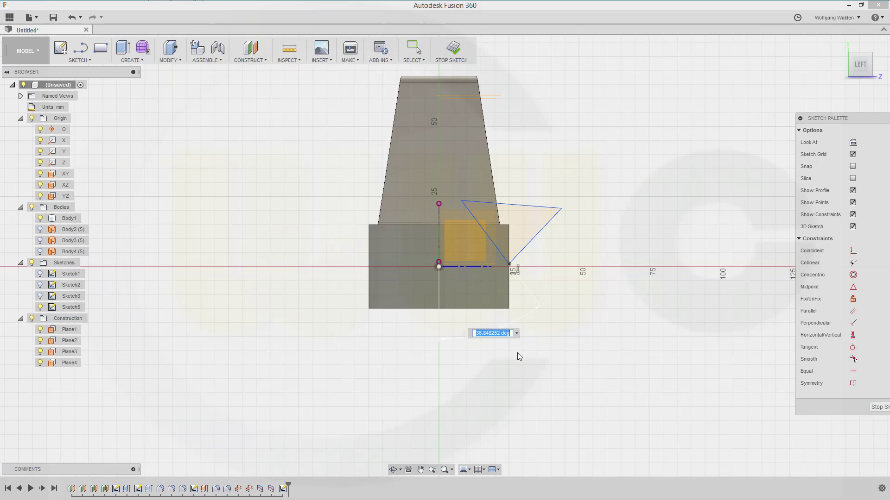
type("86")
key("Return")
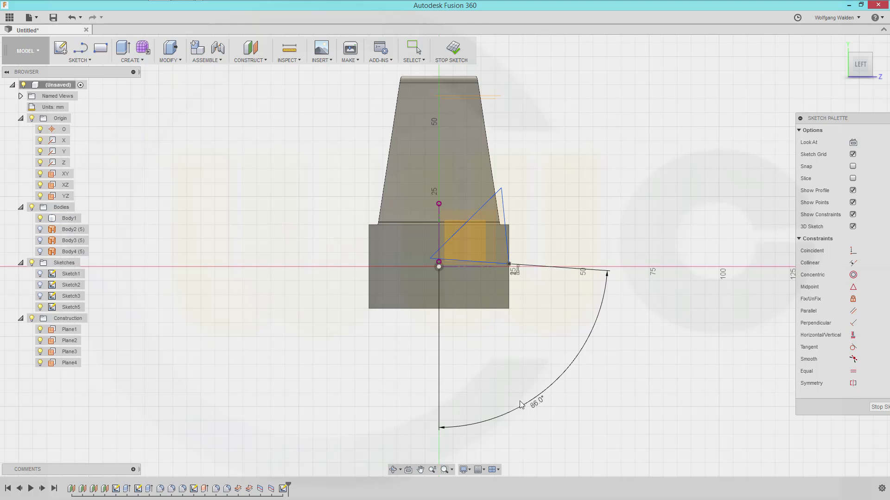
left_click_drag(533, 407, 410, 236)
key("Return")
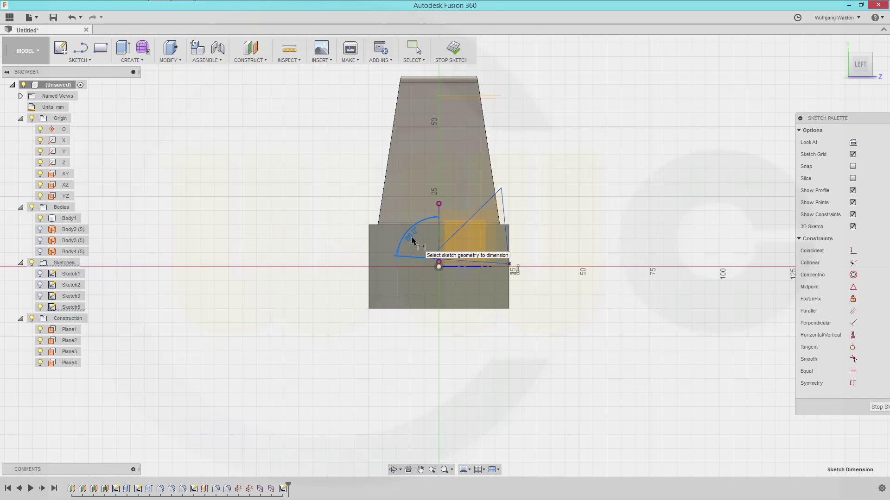
double_click(411, 238)
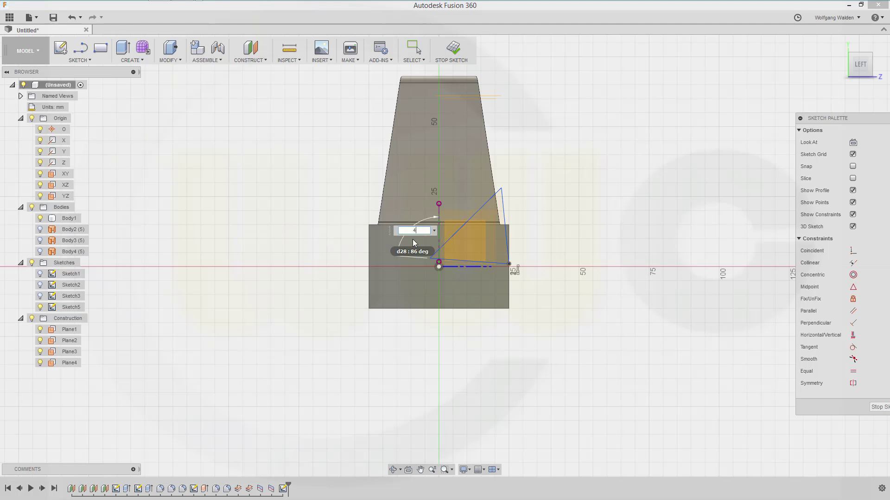
key("Return")
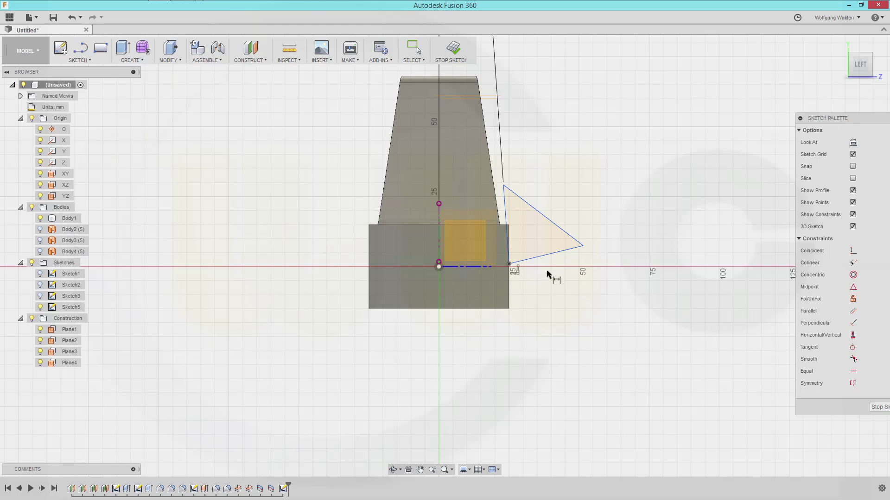
- Constrain the triangle's lower edge to be horizontal
key("Escape")
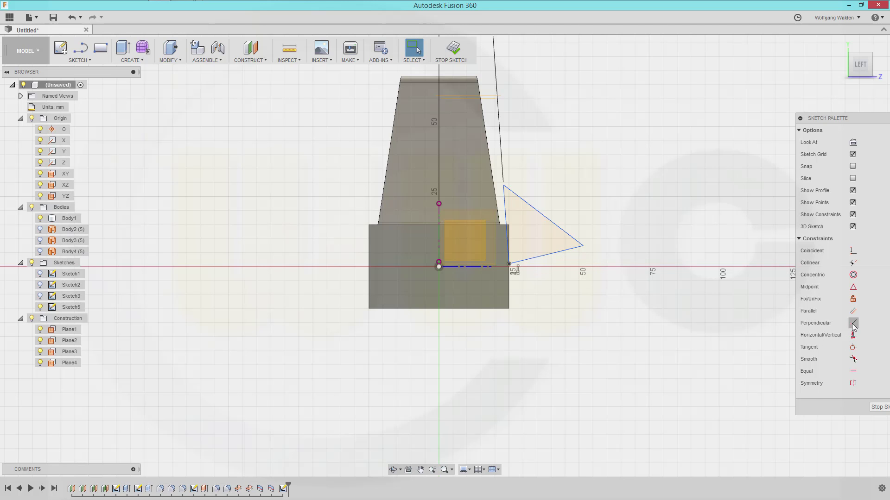
left_click(852, 335)
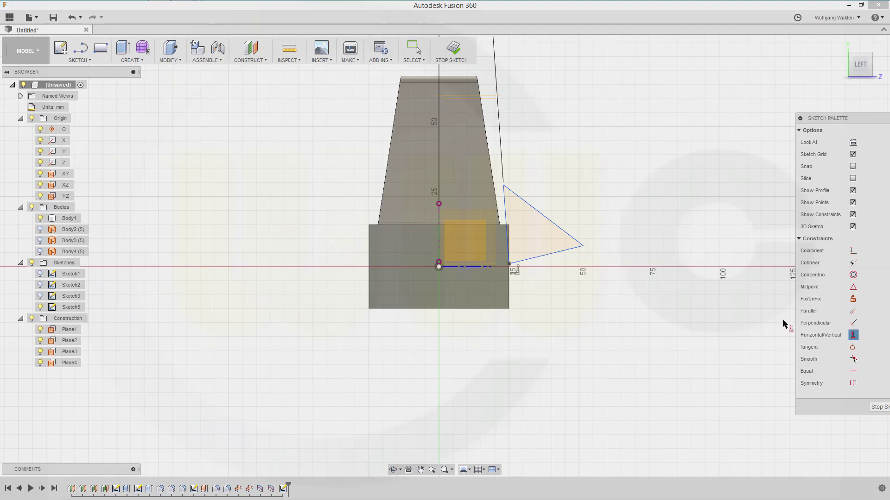
left_click(552, 255)
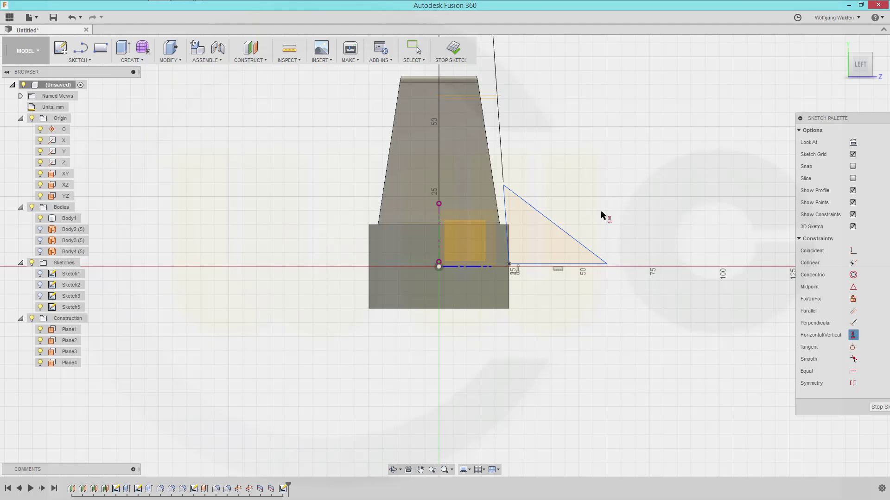
key("Escape")
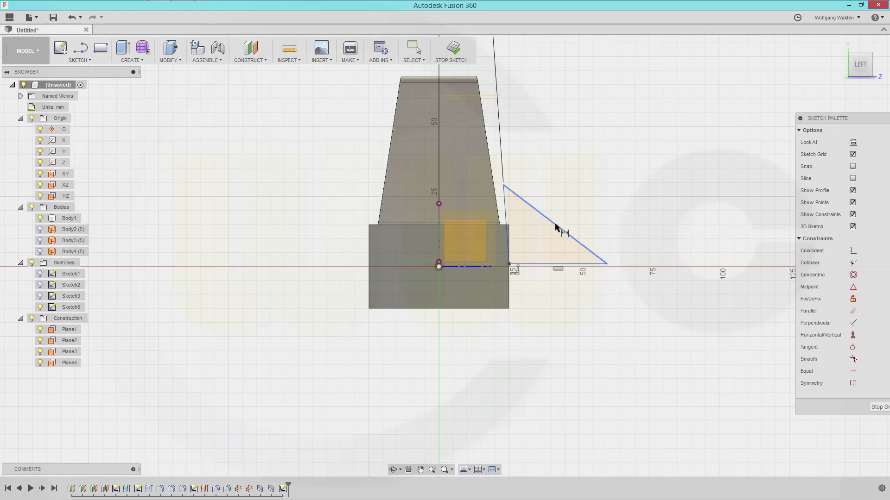
- Dimension the base 10 mm and the vertical edge 30 mm, then finish the sketch
left_click(543, 264)
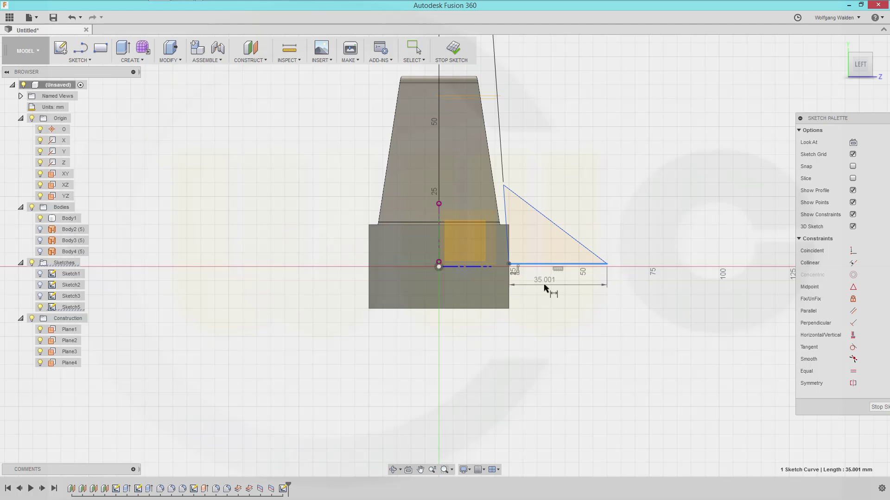
left_click(546, 288)
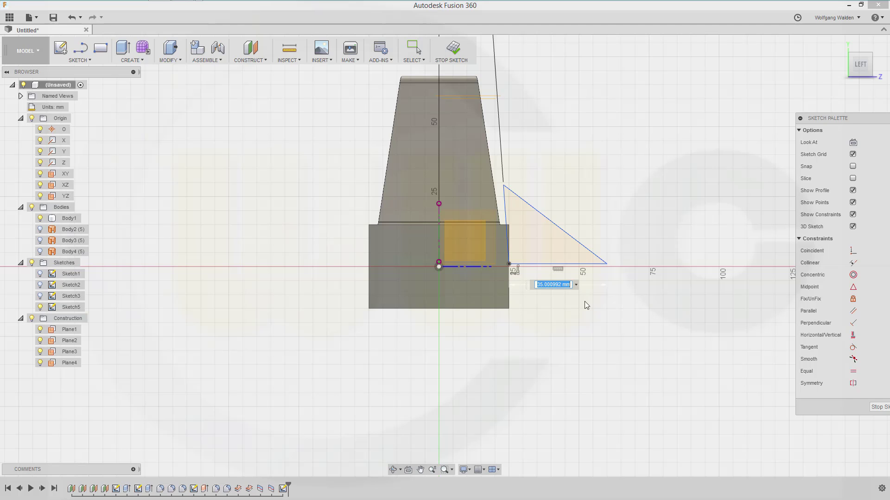
type("10")
key("Return")
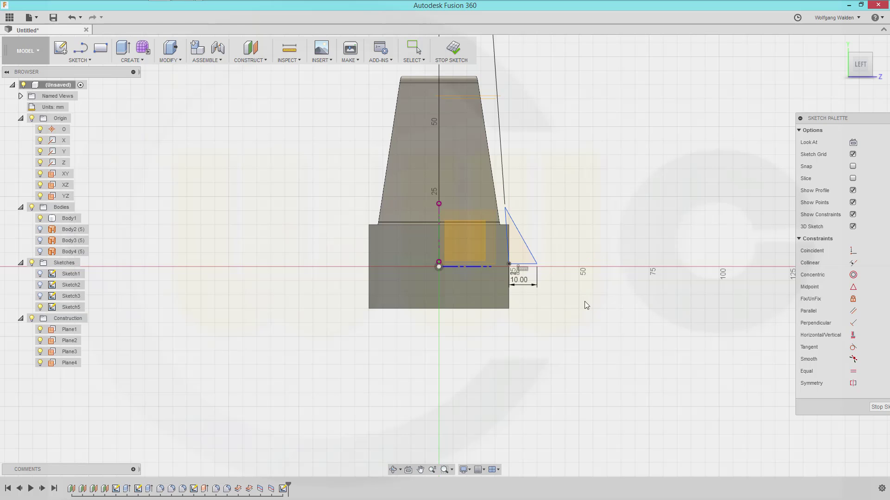
left_click(504, 218)
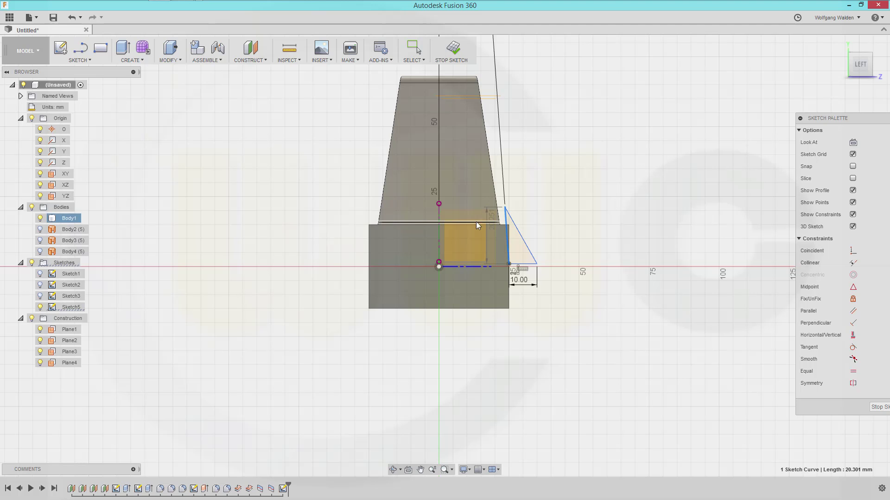
left_click(299, 246)
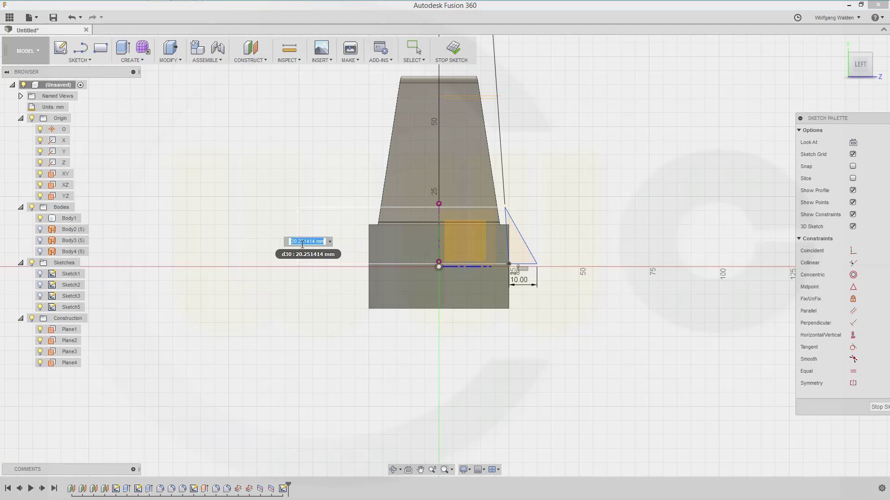
type("30")
key("Return")
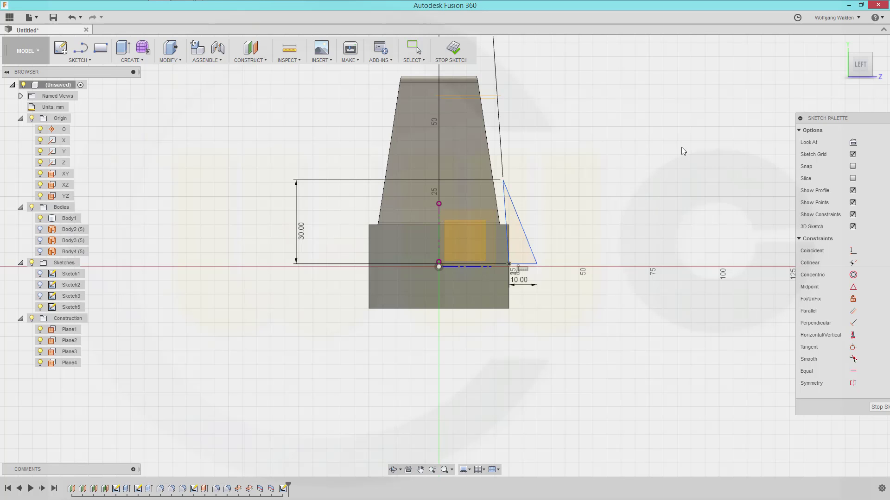
left_click(879, 409)
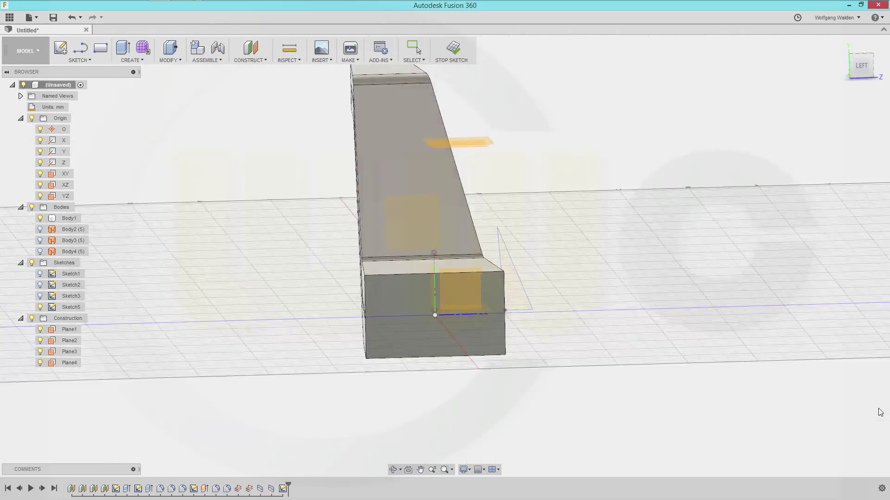
- Orbit to show the whole curved bar and launch the Sweep feature
middle_click_drag(624, 314, 543, 322, "shift")
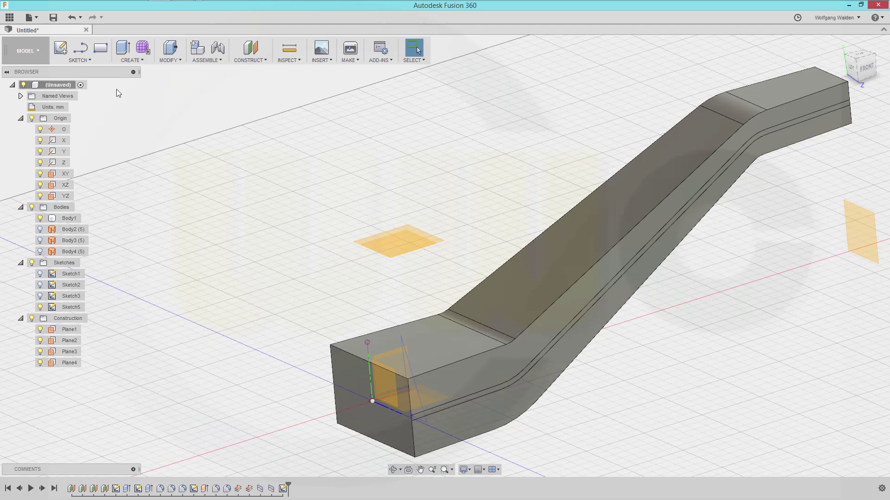
left_click(140, 59)
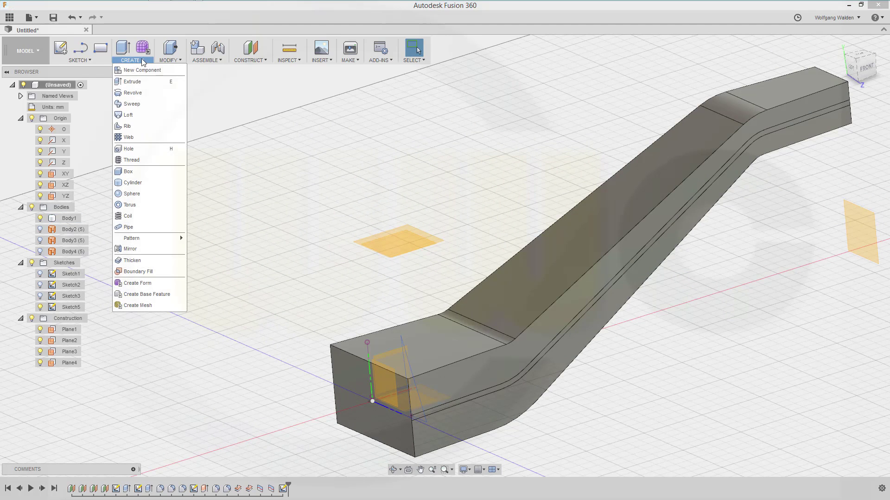
left_click(137, 103)
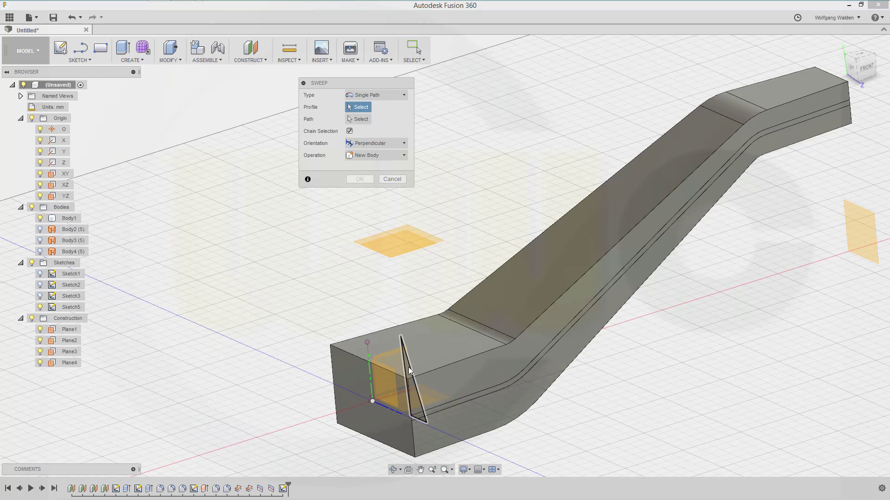
- Sweep-cut the triangle profile along the chained edge lines through both bends to the bar's far end
left_click(410, 384)
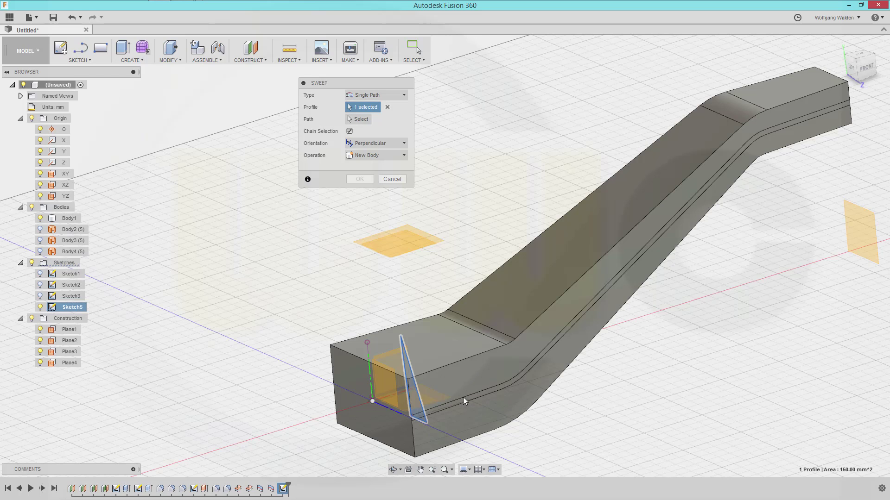
left_click(358, 122)
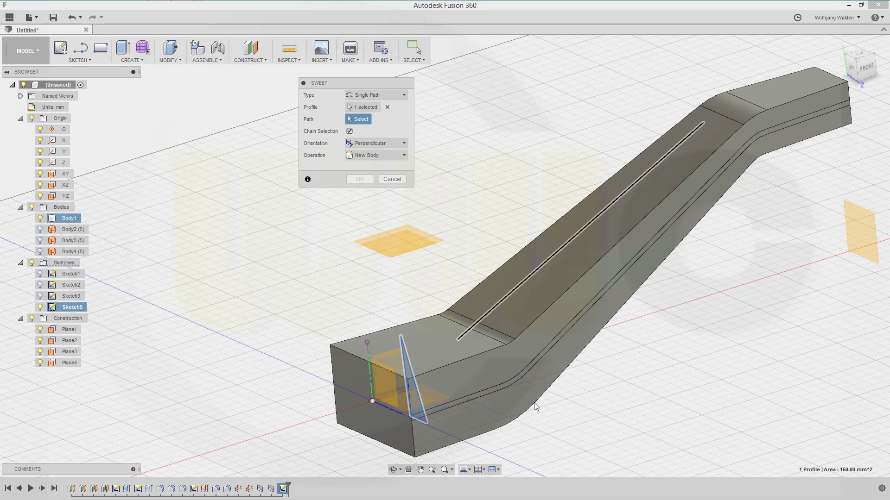
left_click(448, 406)
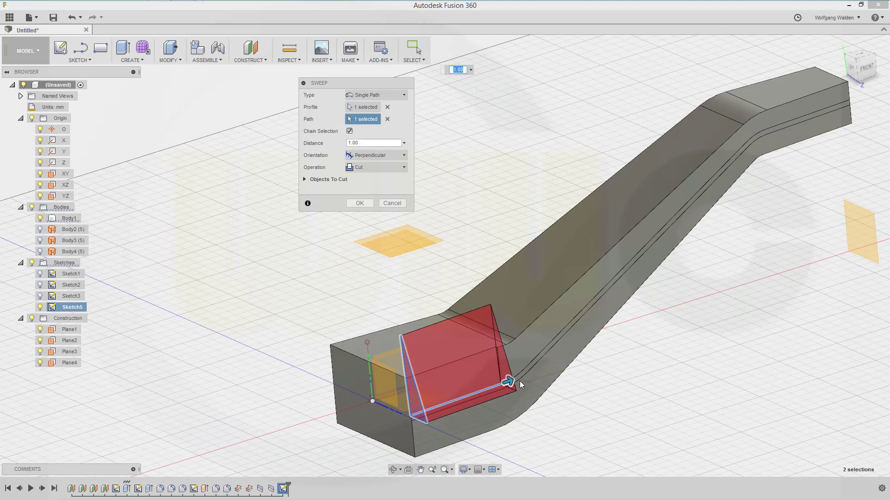
left_click(517, 378)
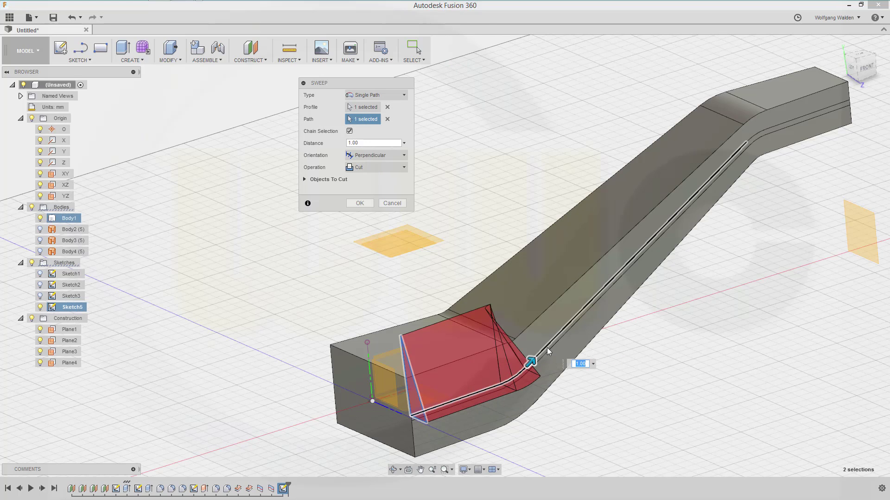
left_click(616, 274)
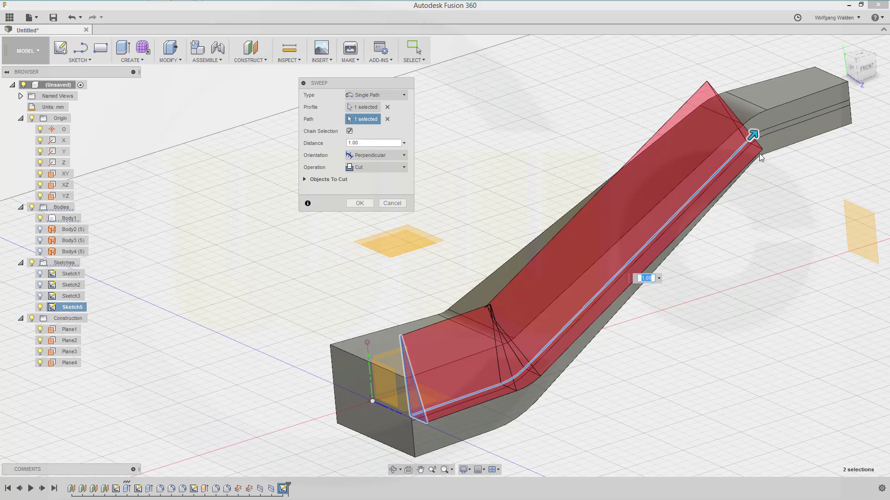
left_click(777, 127)
left_click(792, 121)
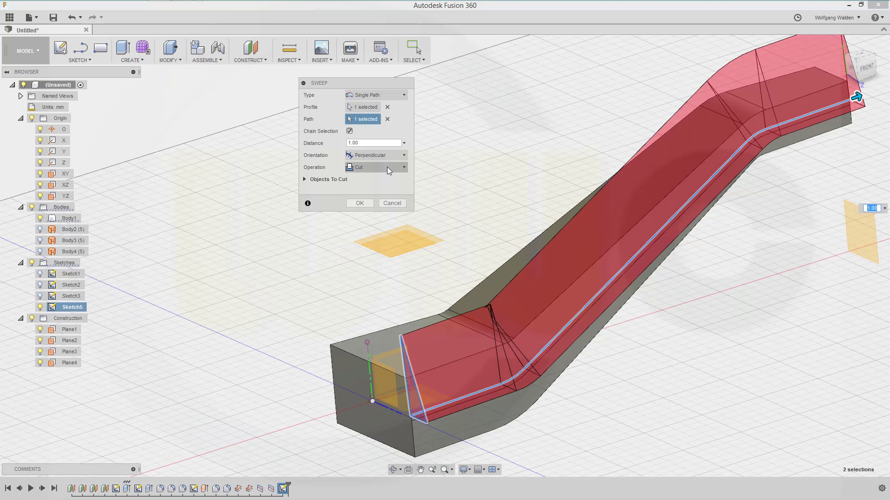
left_click(358, 204)
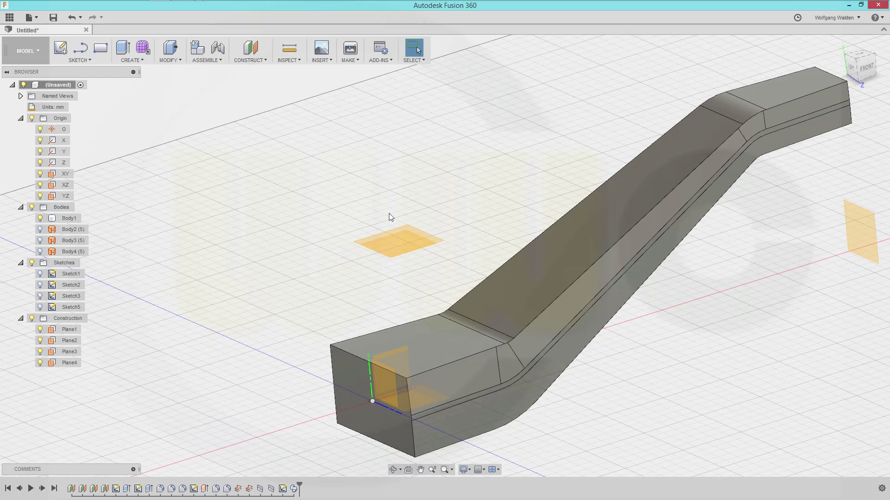
left_click(435, 240)
middle_click_drag(441, 242, 467, 233, "shift")
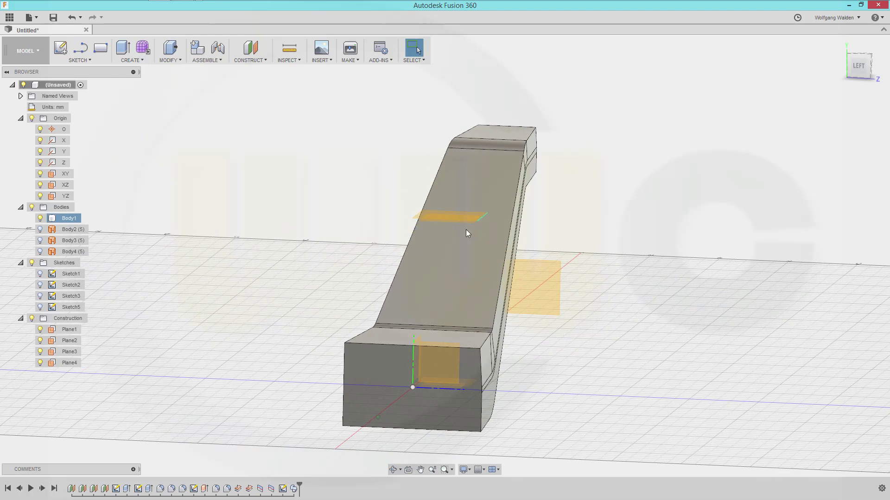
left_click(362, 279)
middle_click_drag(362, 280, 325, 269, "shift")
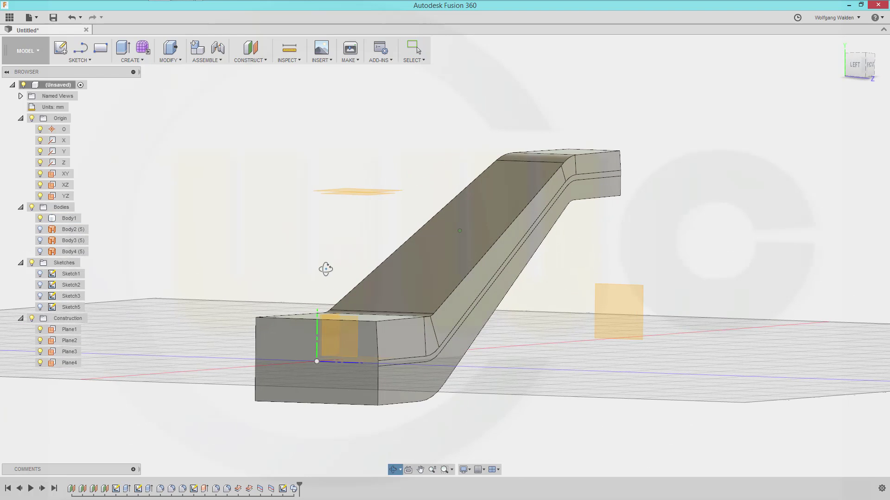
key("Escape")
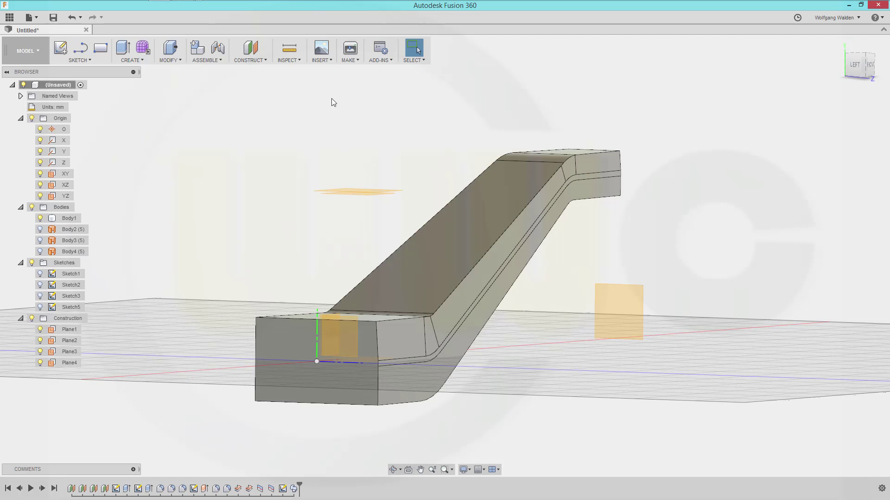
left_click(143, 61)
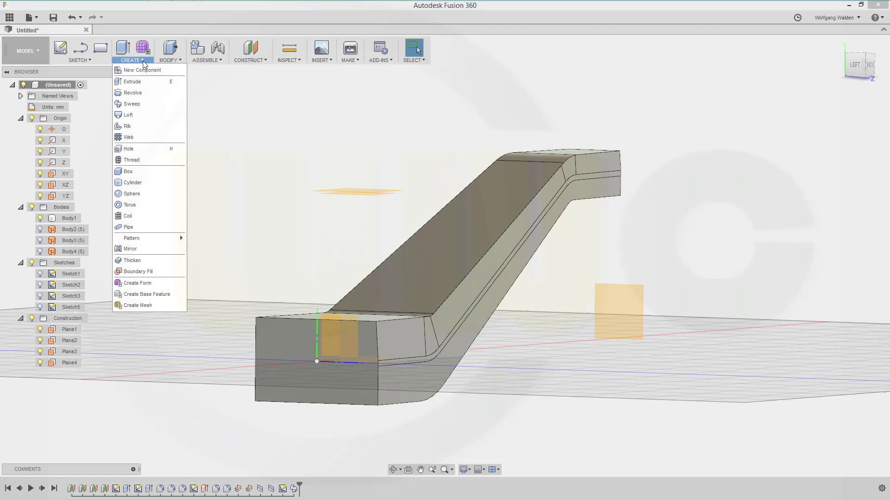
- Mirror the Sweep1 feature across the XY origin plane with pattern type Features
left_click(130, 249)
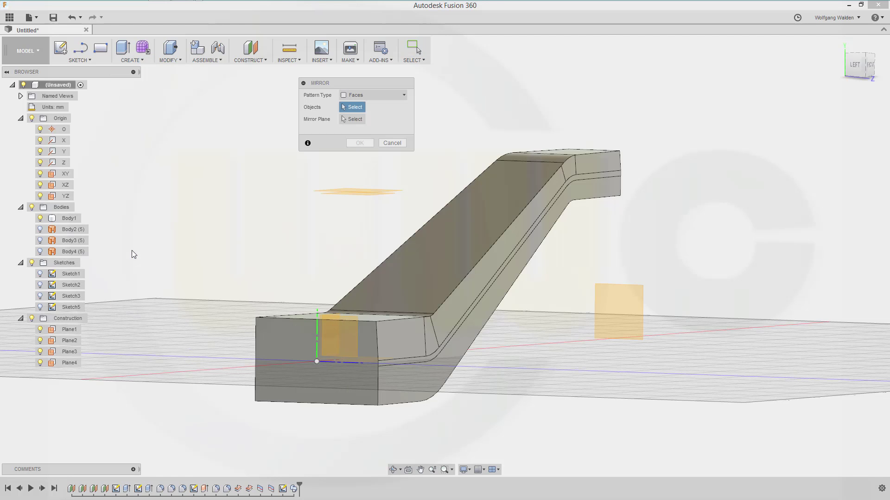
left_click(404, 94)
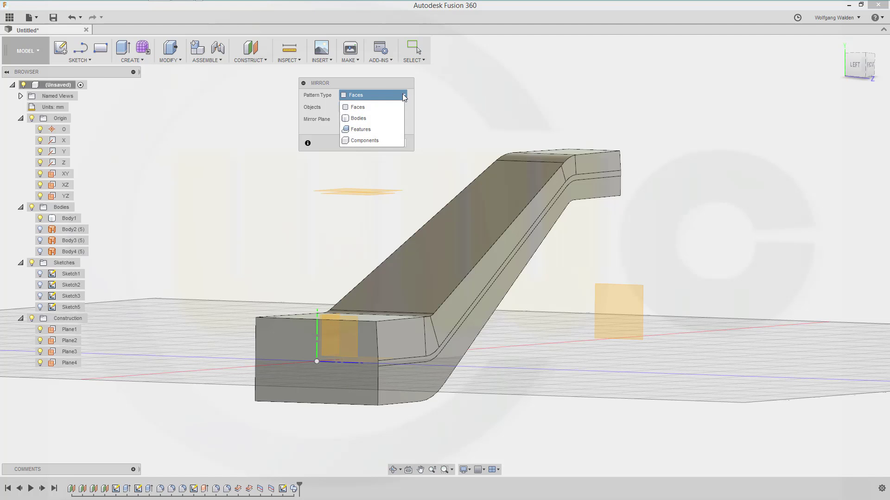
left_click(369, 129)
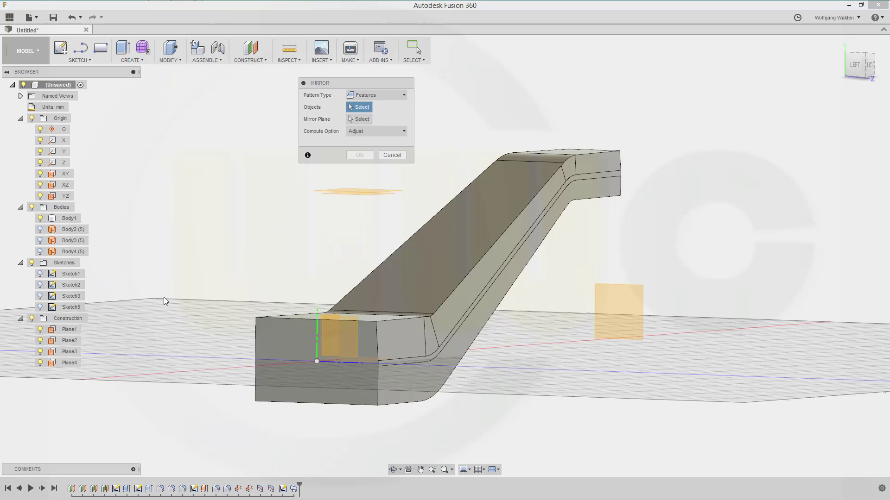
left_click(293, 489)
left_click(368, 118)
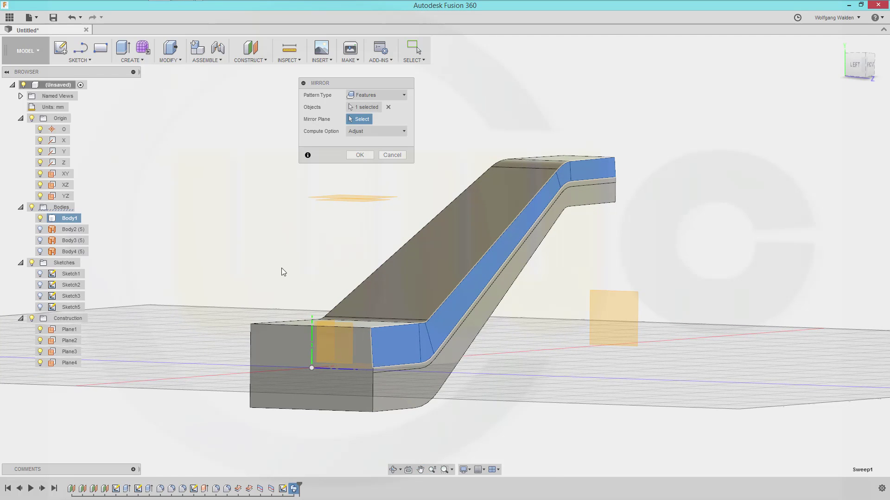
middle_click_drag(282, 268, 230, 366, "shift")
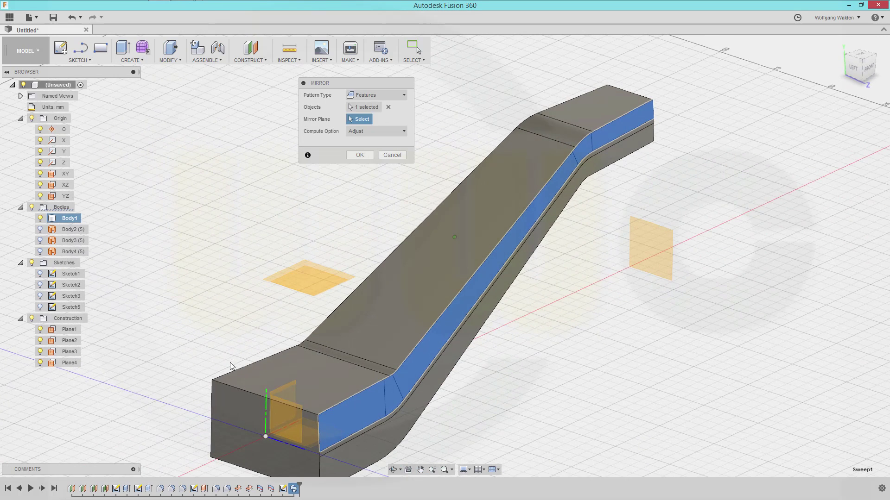
left_click(286, 387)
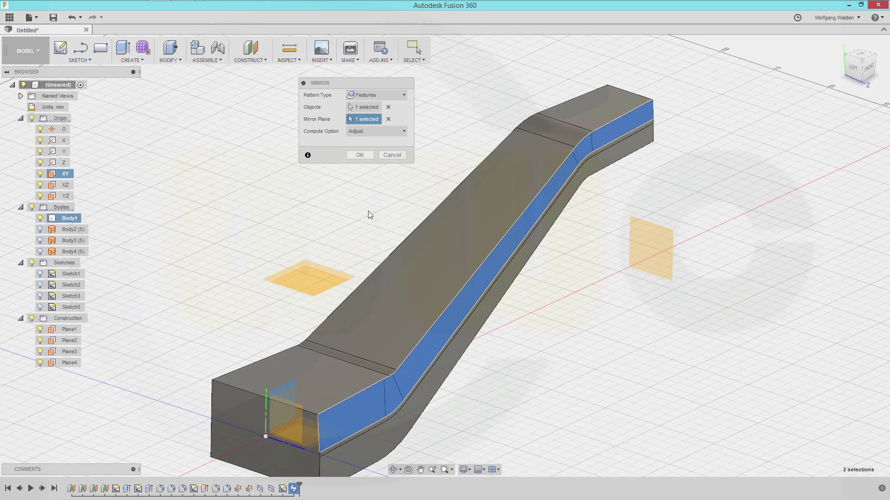
left_click(362, 155)
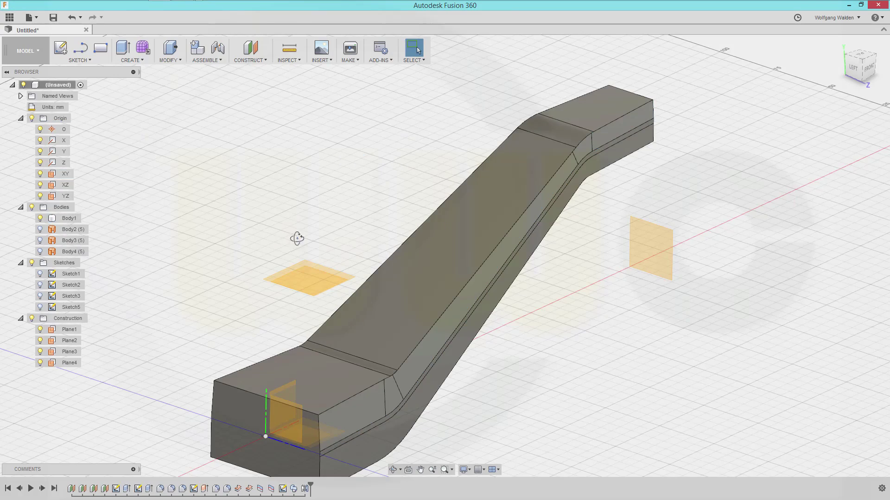
- Start Sketch6 on the bar's face and project its lower right corner vertex into it
middle_click_drag(298, 238, 326, 356, "shift")
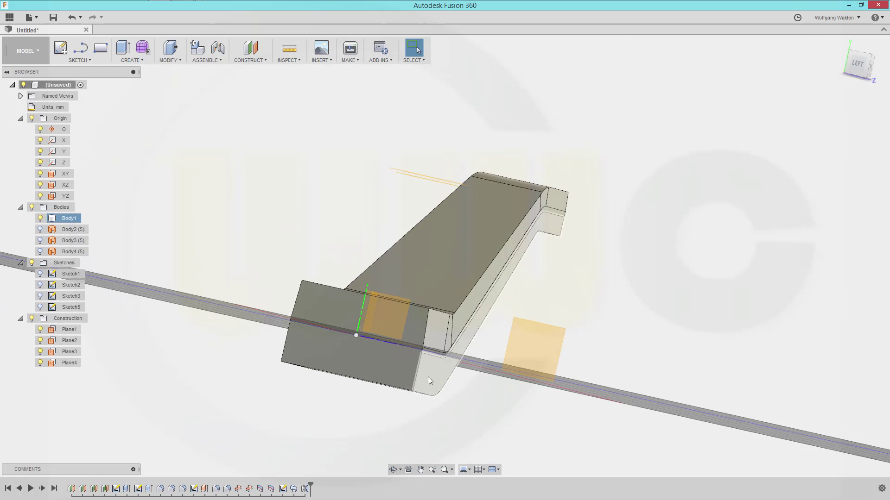
middle_click_drag(362, 430, 399, 429, "shift")
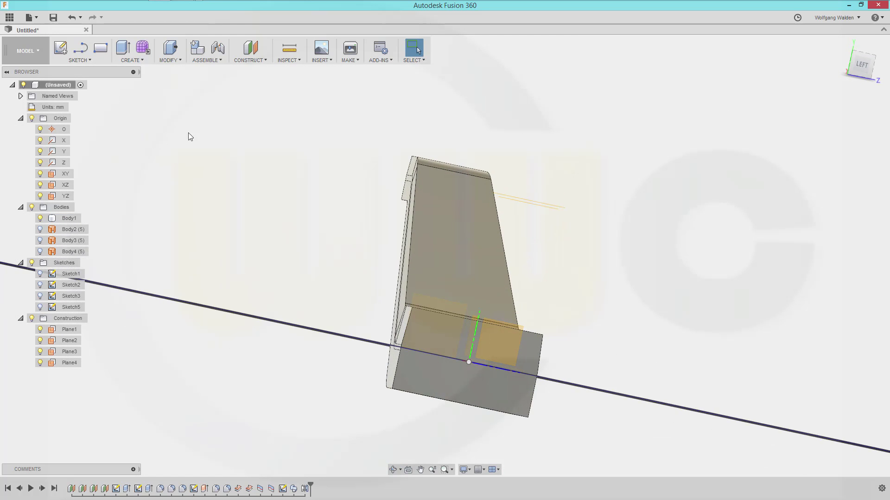
left_click(60, 48)
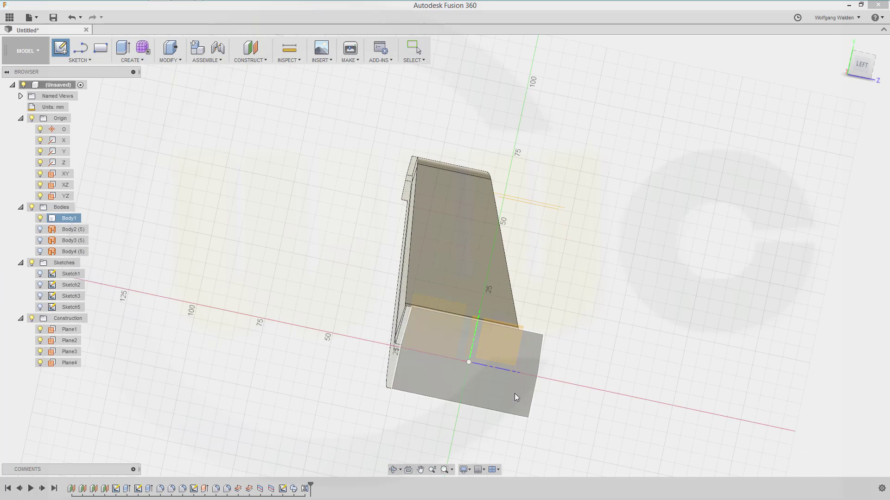
left_click(503, 343)
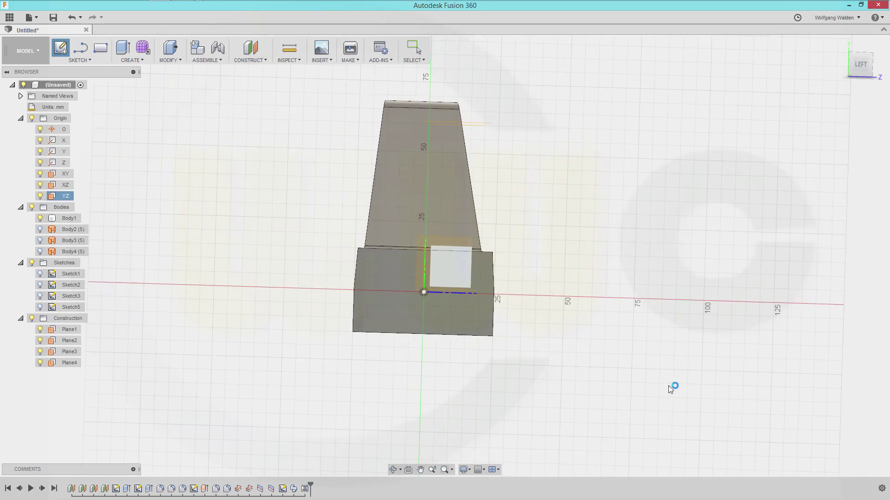
mouse_move(529, 330)
middle_mouse_down("shift")
mouse_move(480, 371)
mouse_move(440, 364)
mouse_move(515, 362)
middle_mouse_up("shift")
key("p")
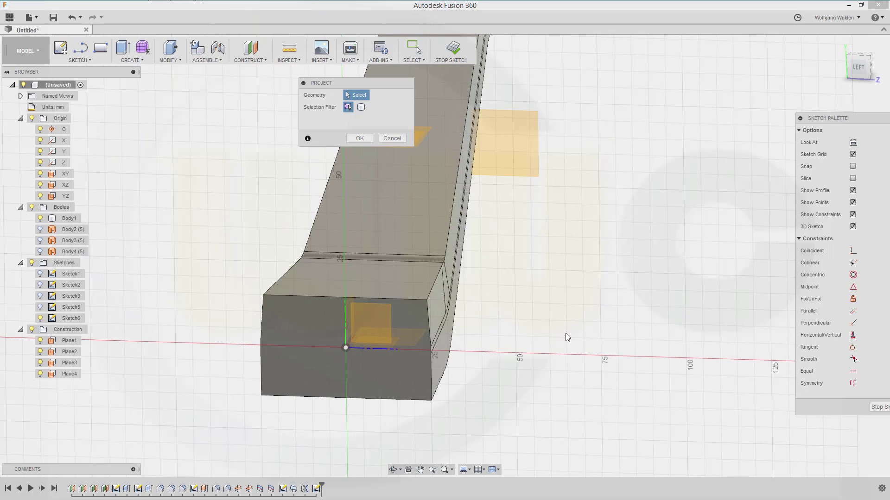
left_click(430, 353)
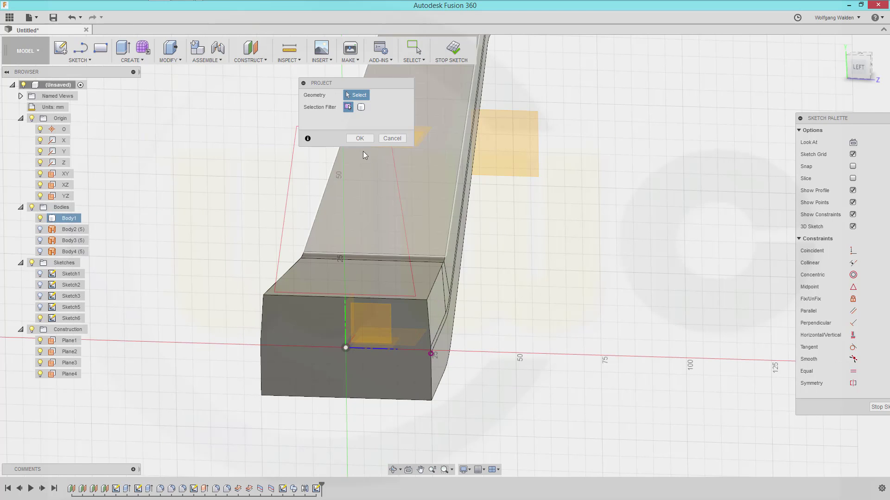
left_click(358, 139)
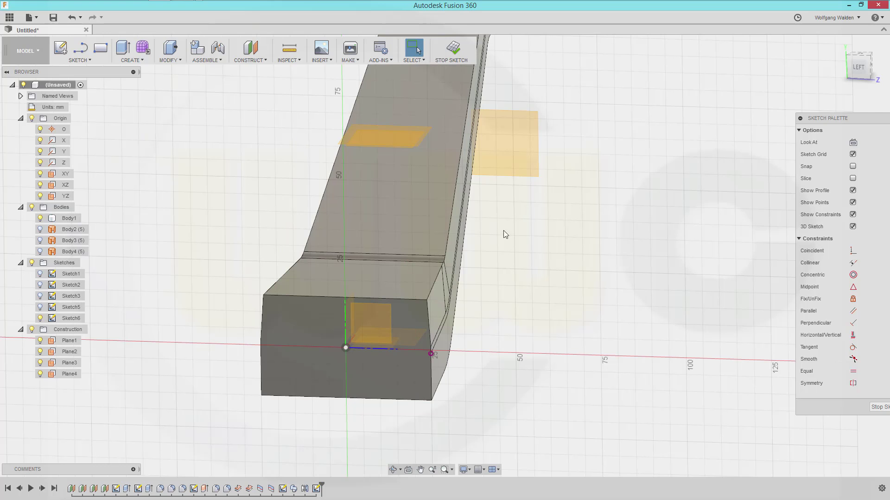
- Draw a closed triangle hanging down from the projected corner point
left_click(854, 71)
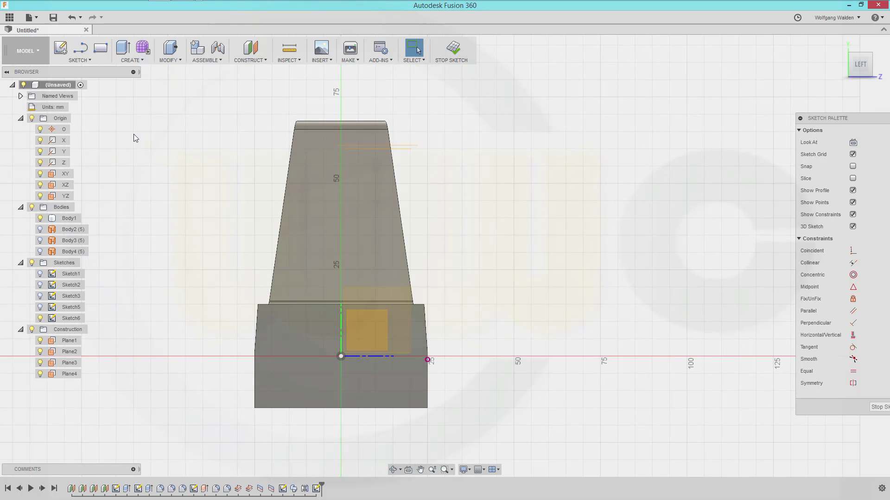
left_click(81, 49)
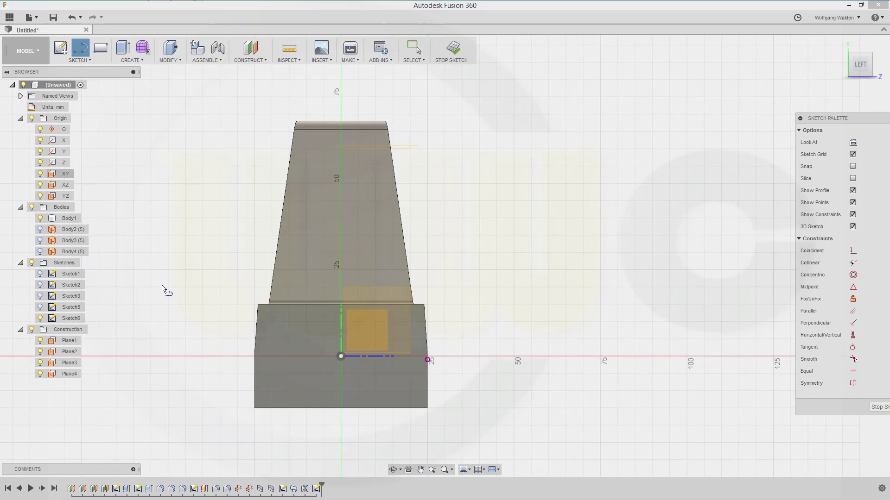
left_click(427, 360)
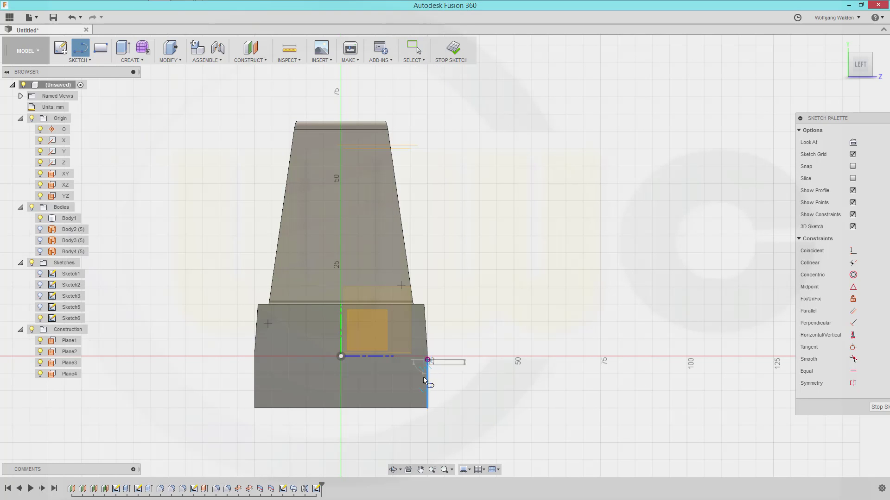
left_click(409, 429)
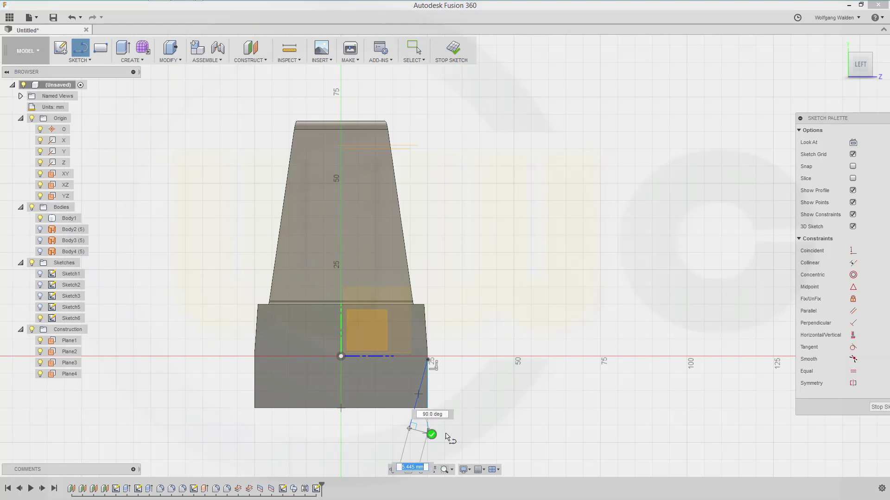
left_click(470, 428)
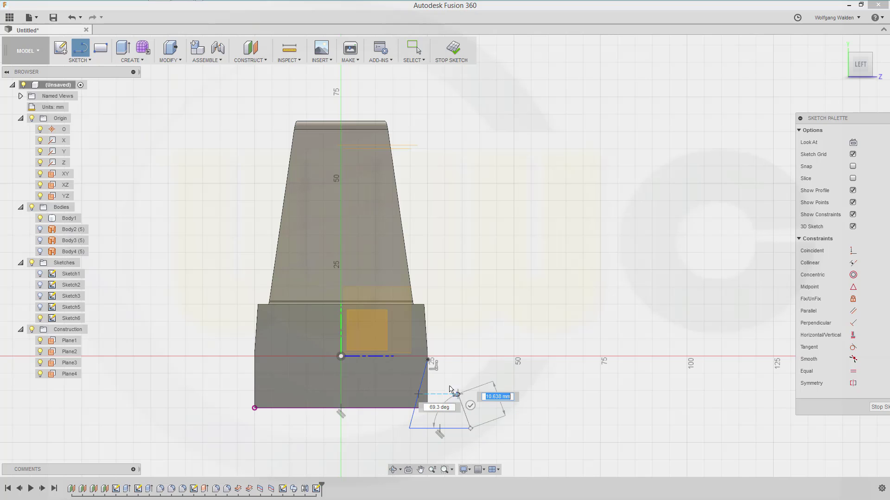
left_click(427, 360)
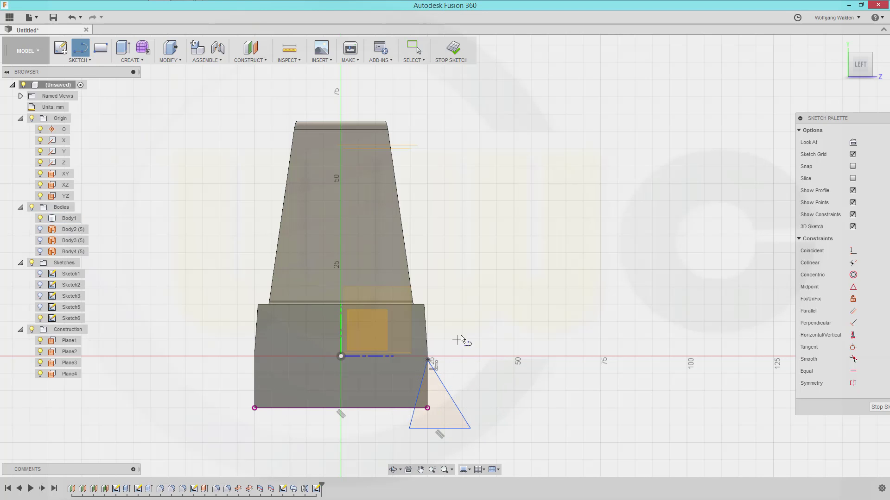
key("Escape")
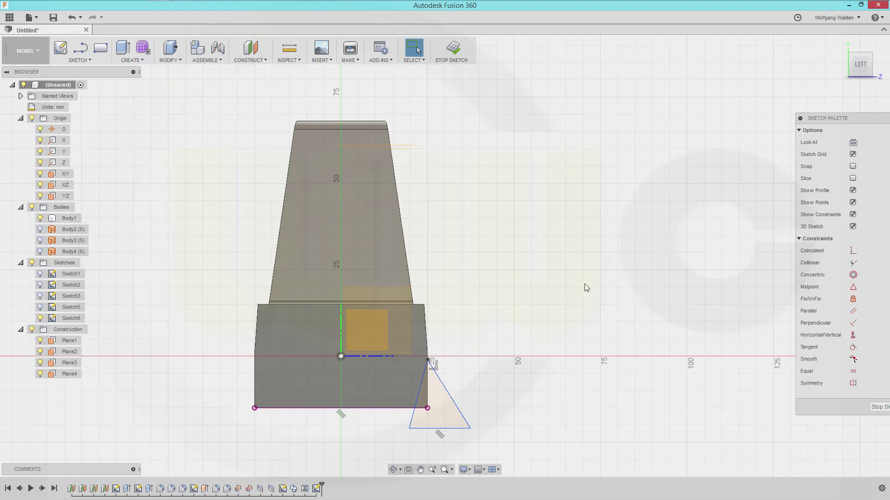
- Project the Y axis into the sketch as a reference line
key("p")
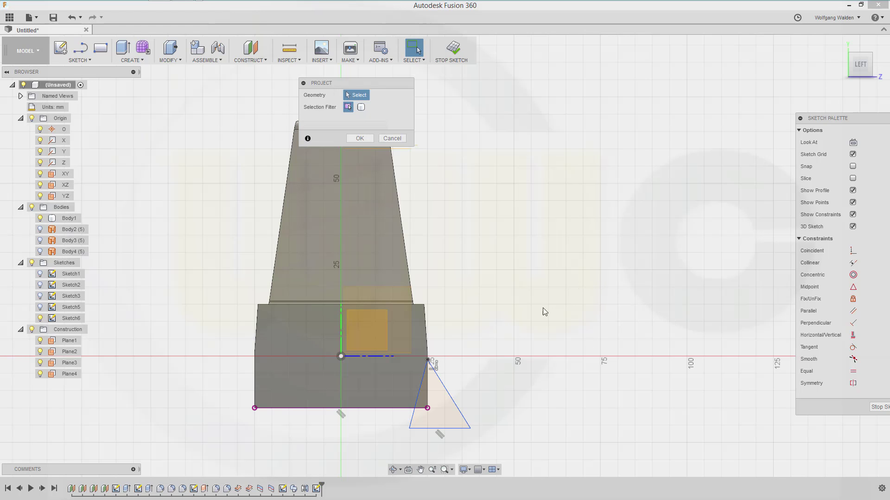
left_click(342, 343)
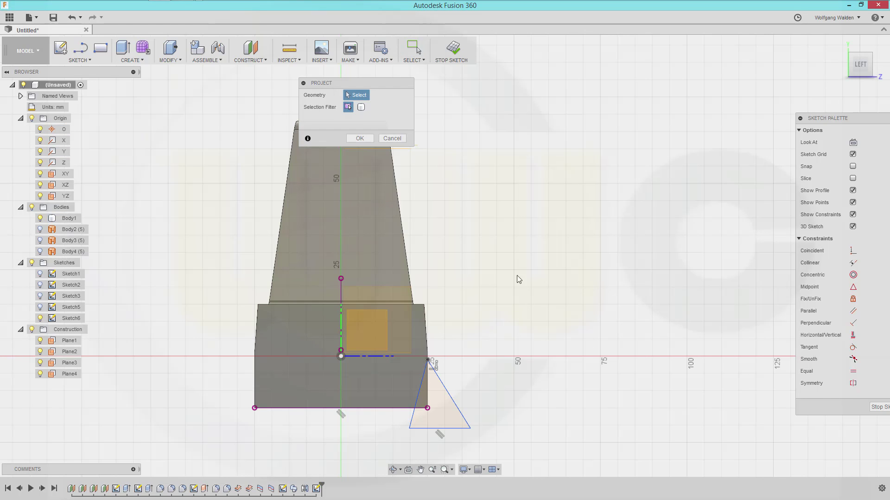
key("Return")
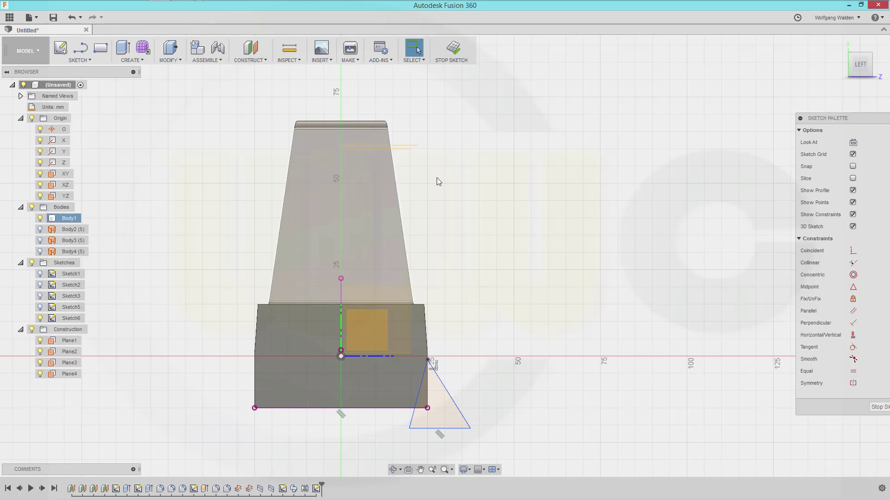
- Try an 86° angle dimension between the Y axis and the triangle's left edge, then undo it
key("d")
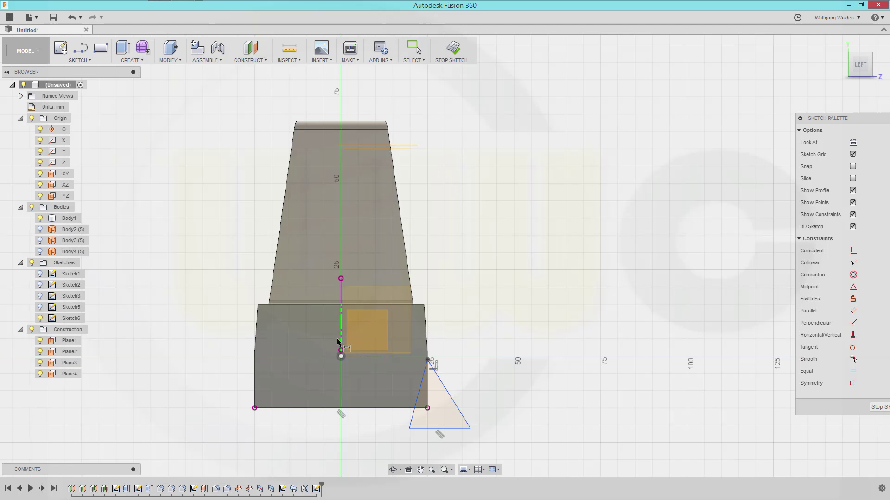
left_click(341, 341)
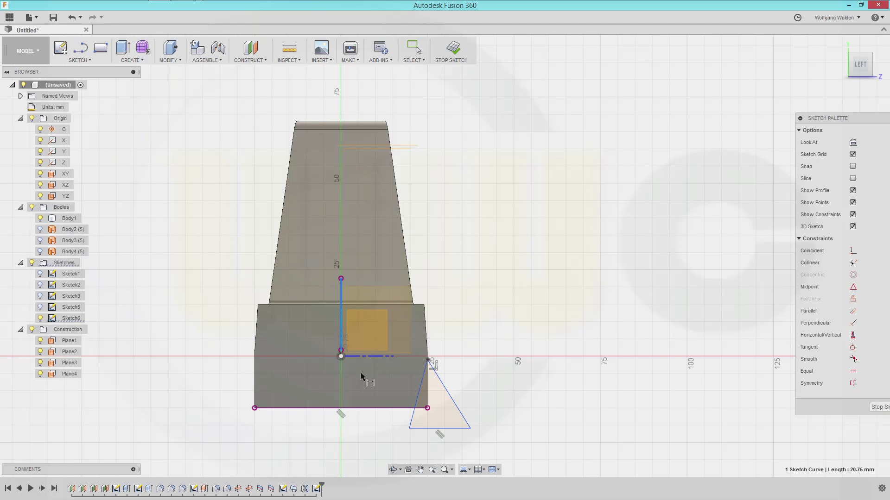
left_click(412, 420)
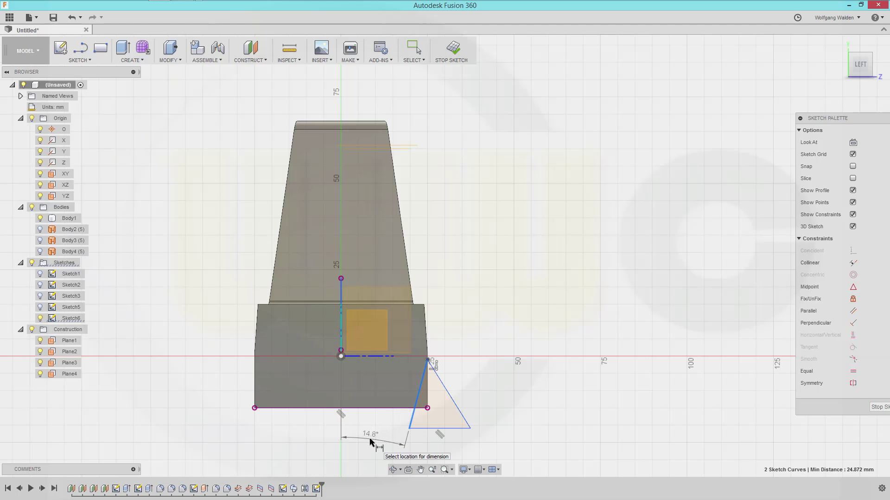
left_click(371, 443)
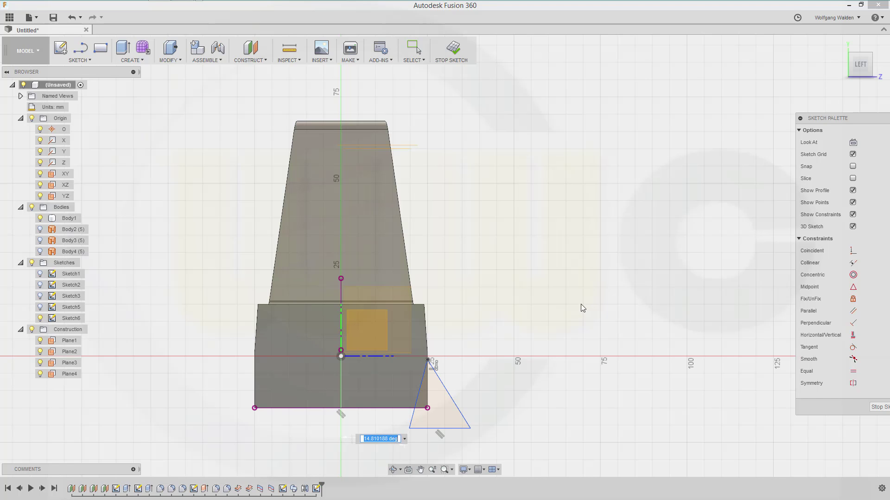
type("86")
key("Return")
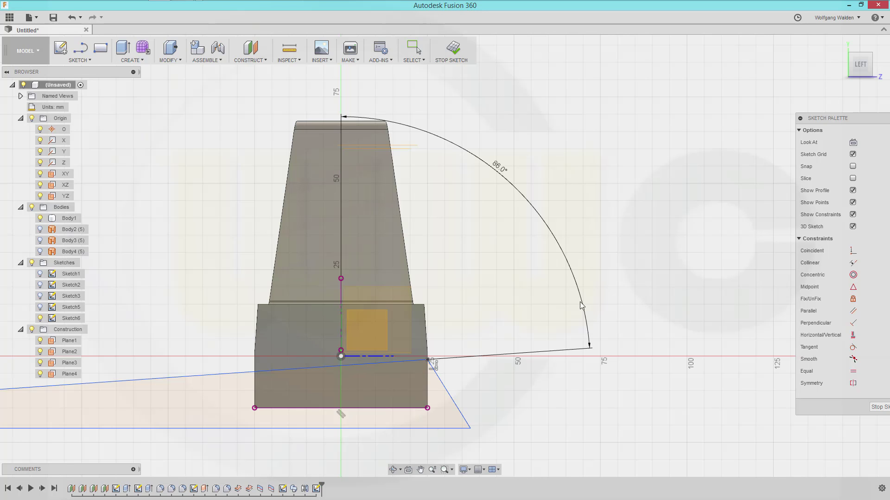
double_click(499, 168)
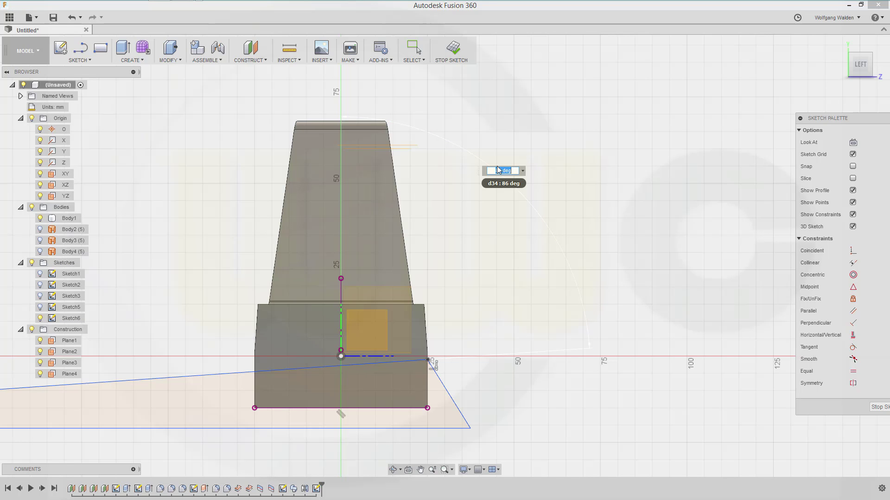
key("ctrl+z")
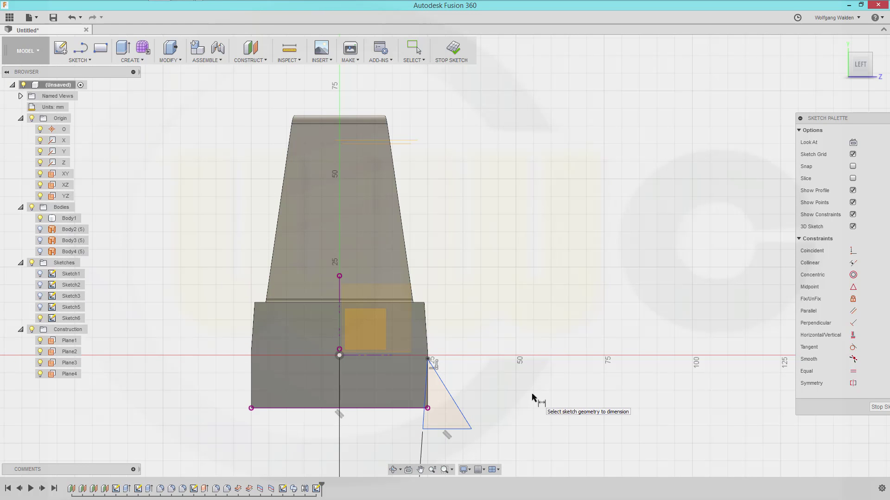
- Dimension the triangle's bottom edge at 15 mm
left_click(458, 429)
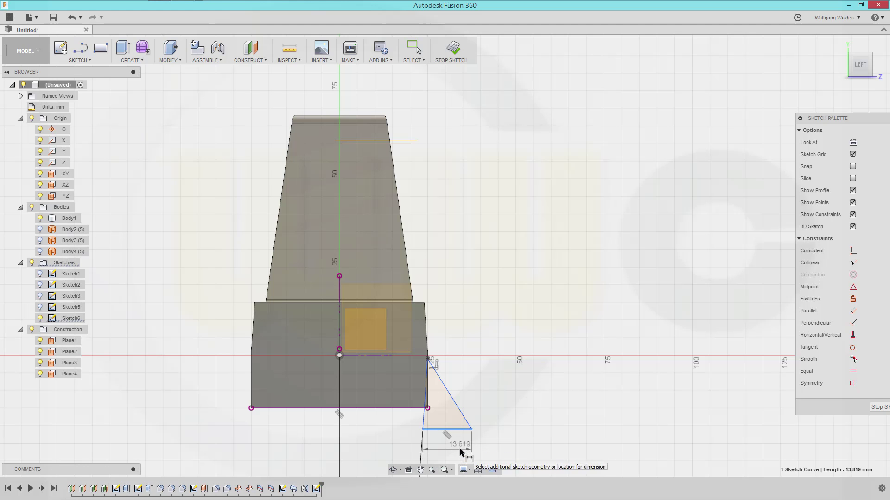
left_click(461, 458)
type("15")
key("Return")
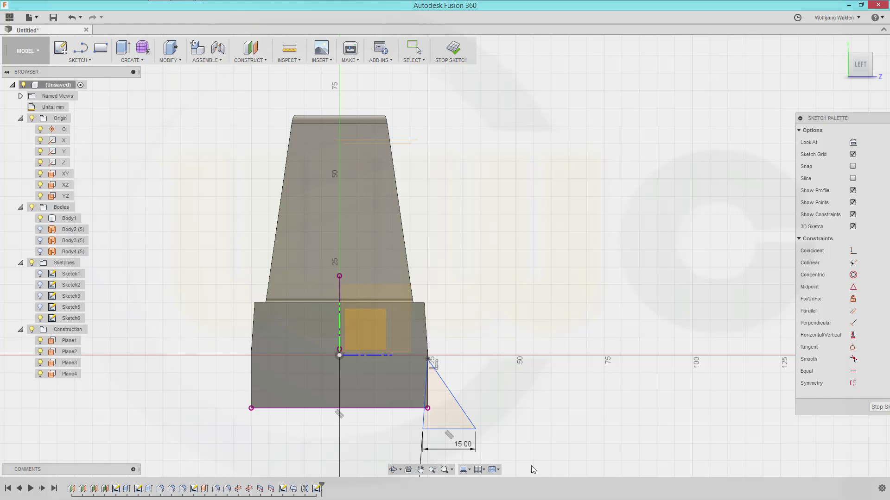
- Dimension the vertical edge at 20 mm, correcting it from 30, and finish the sketch
left_click(423, 421)
left_click(523, 407)
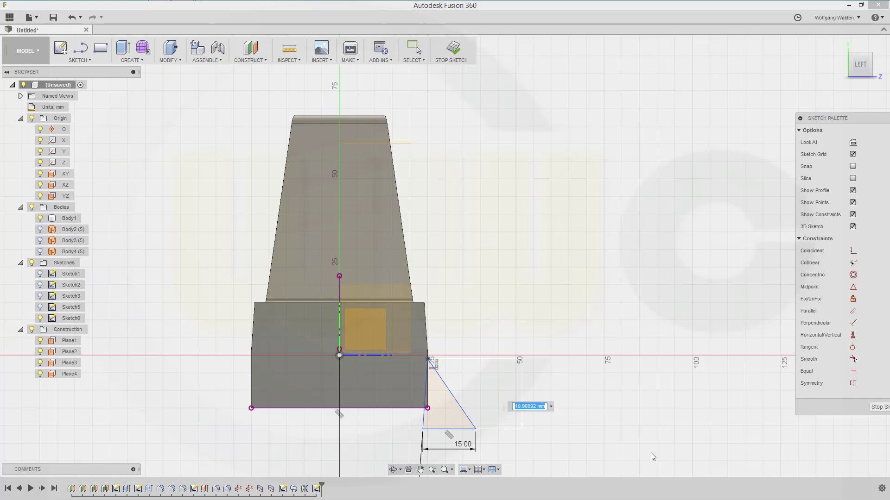
type("30")
key("Return")
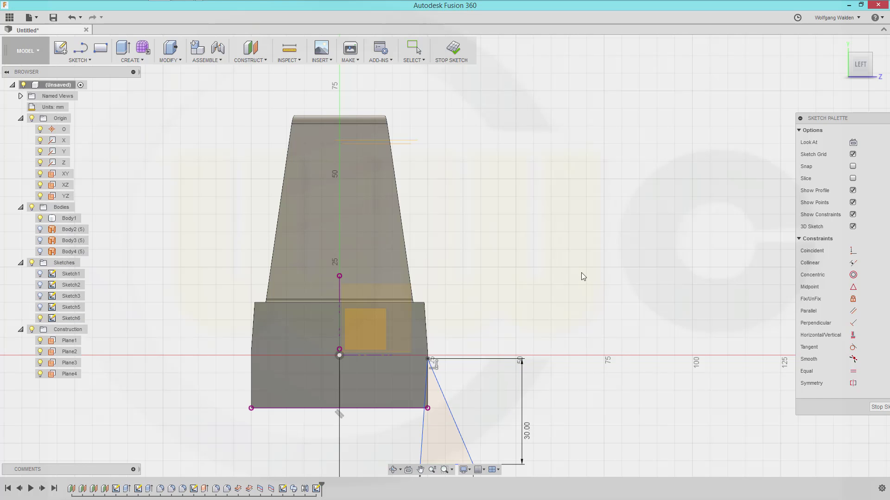
double_click(527, 430)
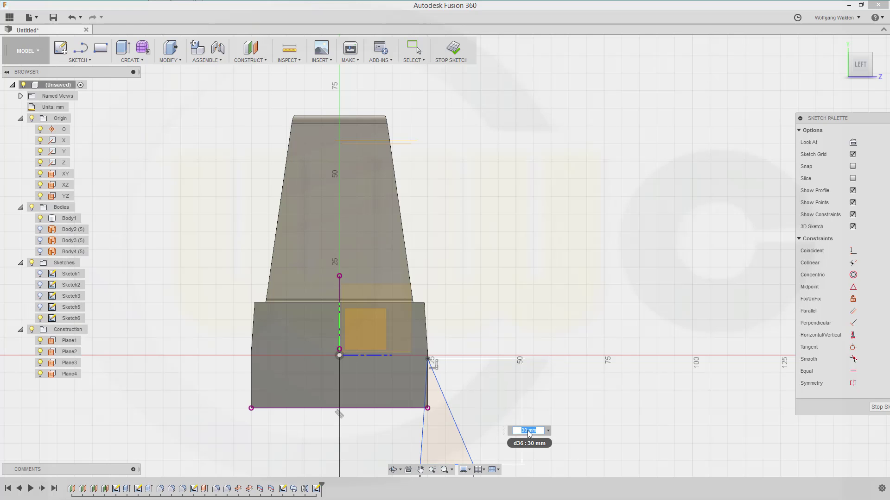
type("20")
key("Return")
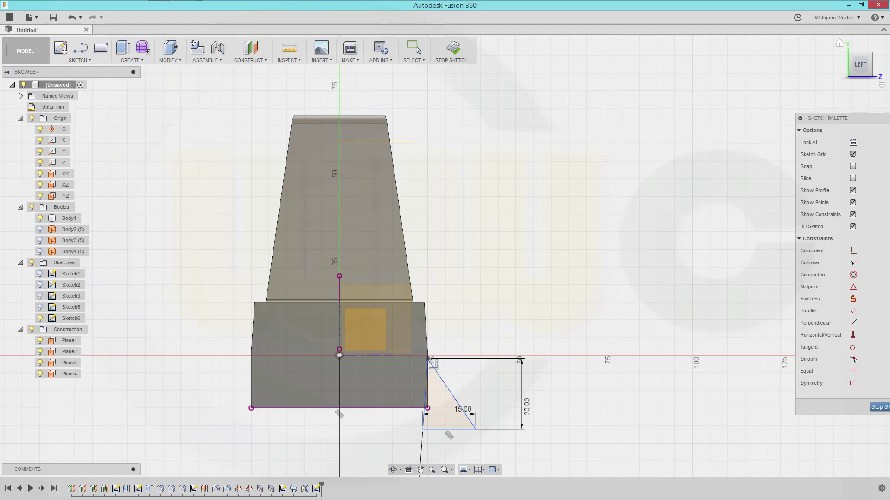
left_click(878, 407)
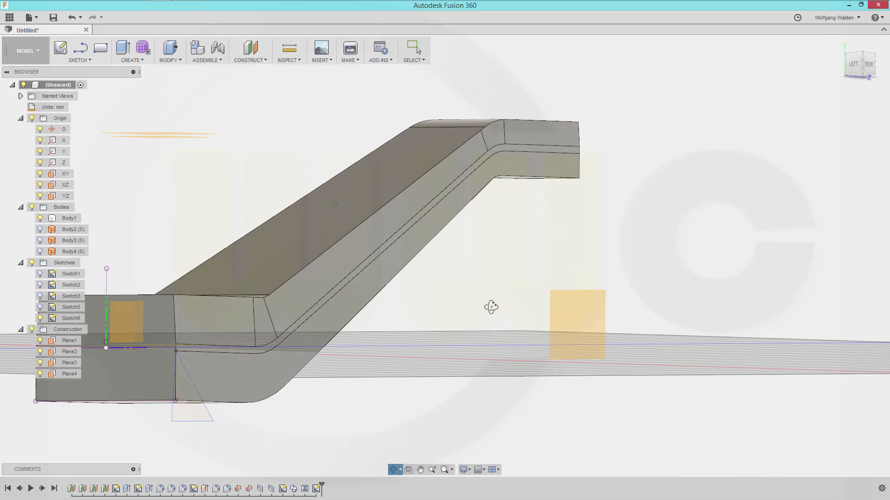
- Sweep-cut the Sketch6 triangle along the bar's full lower long edge to bevel it
left_click(135, 62)
left_click(130, 101)
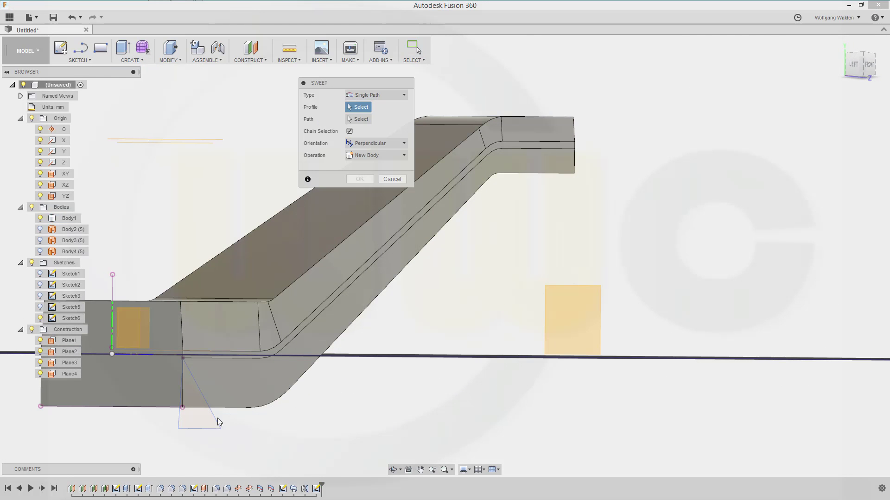
left_click(197, 412)
left_click(356, 121)
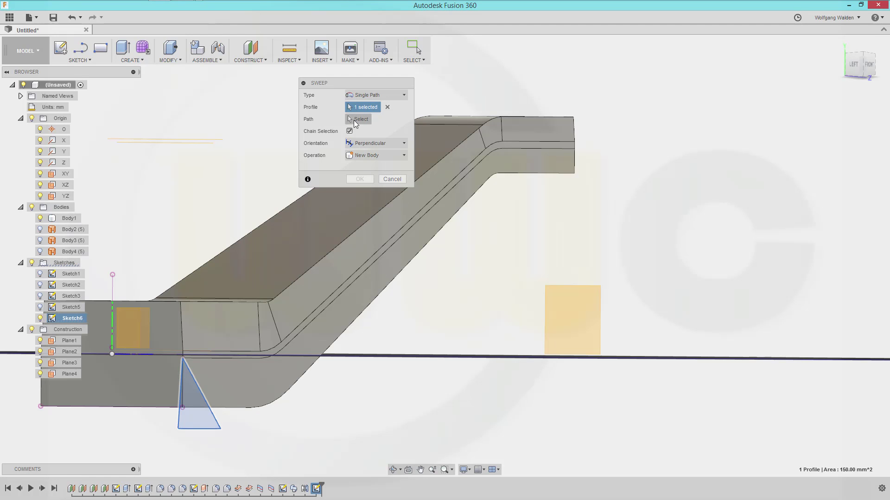
left_click(221, 360)
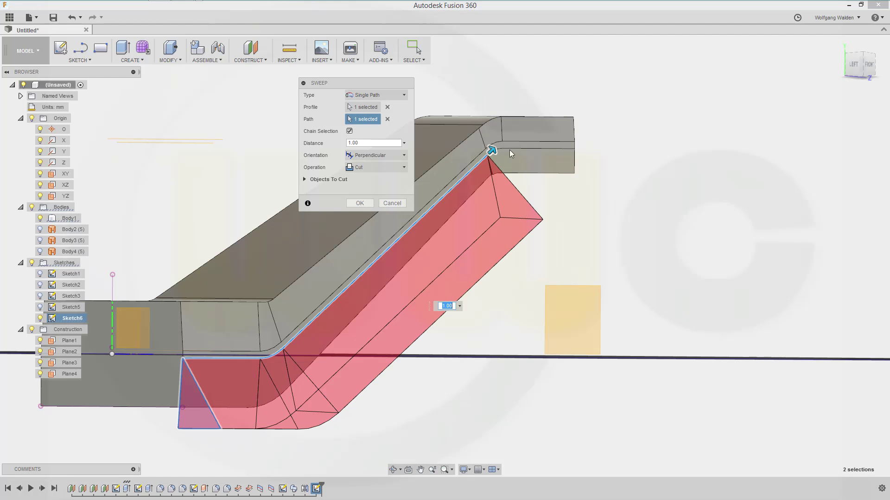
left_click(541, 149)
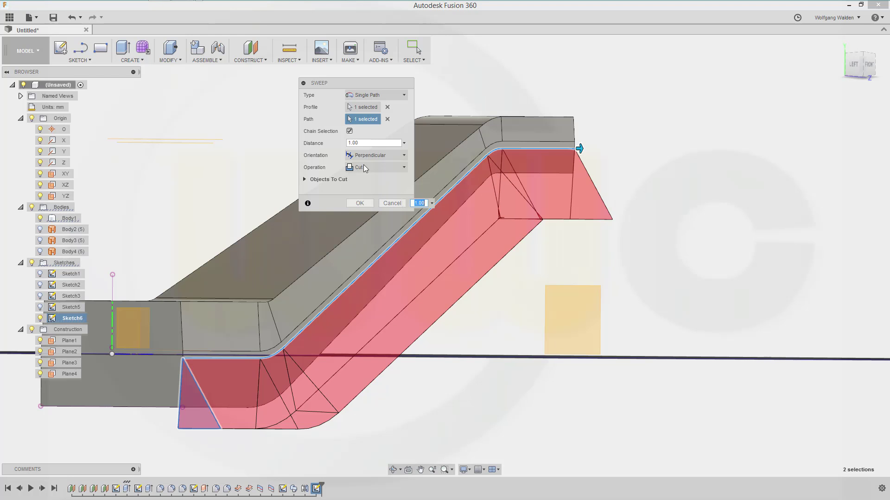
left_click(357, 203)
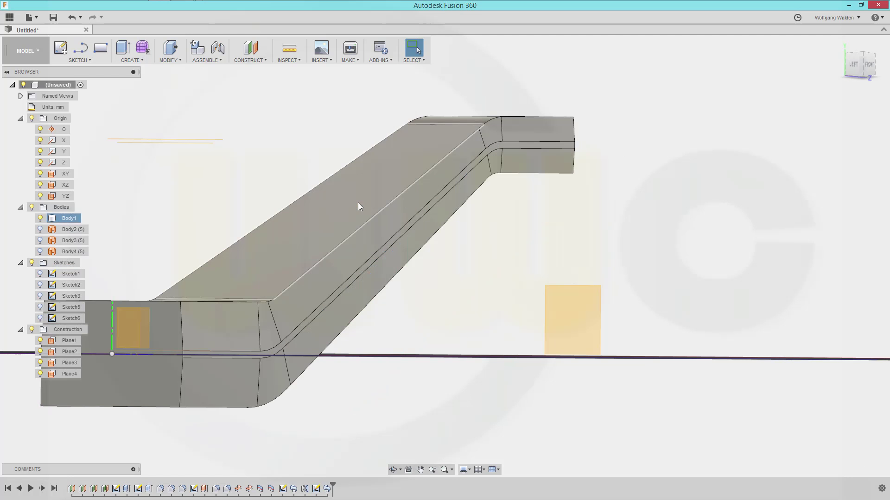
middle_click_drag(513, 255, 455, 264, "shift")
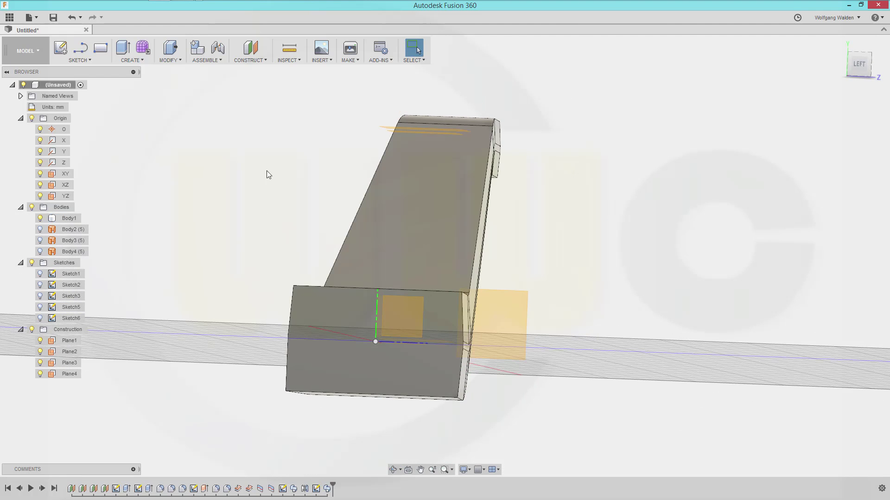
- Set up a Mirror of the Sweep2 feature with the XY plane as mirror plane
left_click(146, 59)
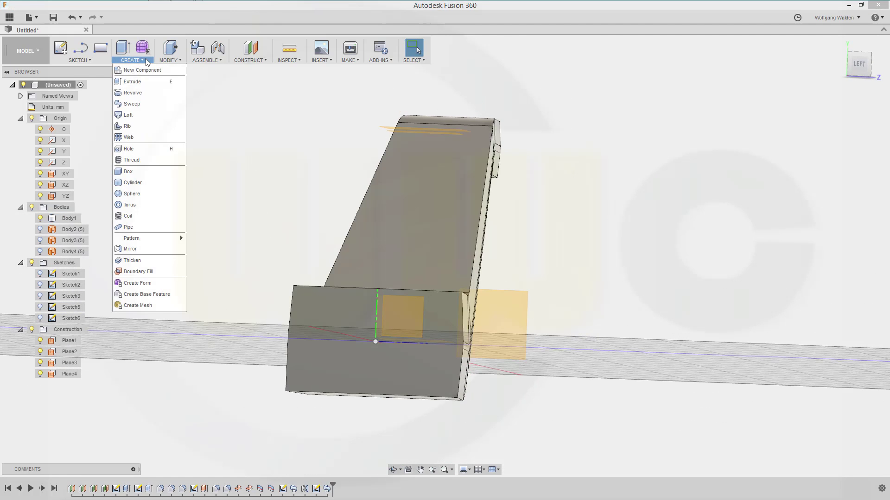
left_click(140, 248)
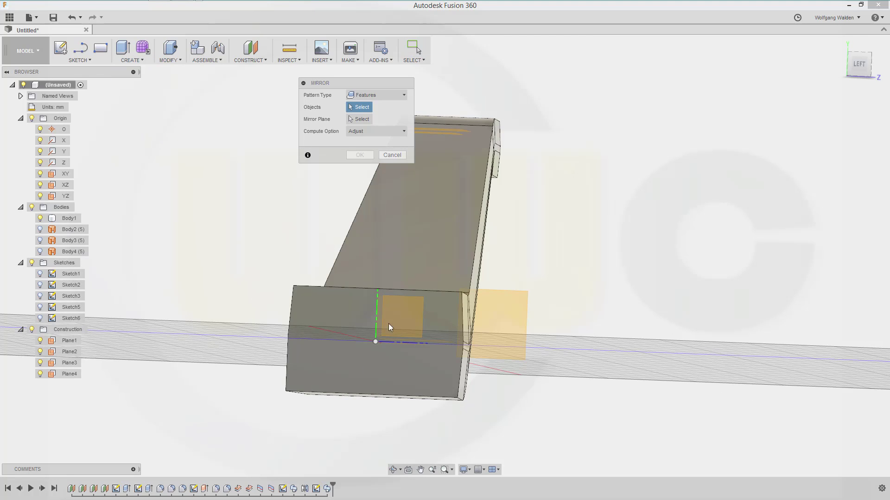
left_click(327, 489)
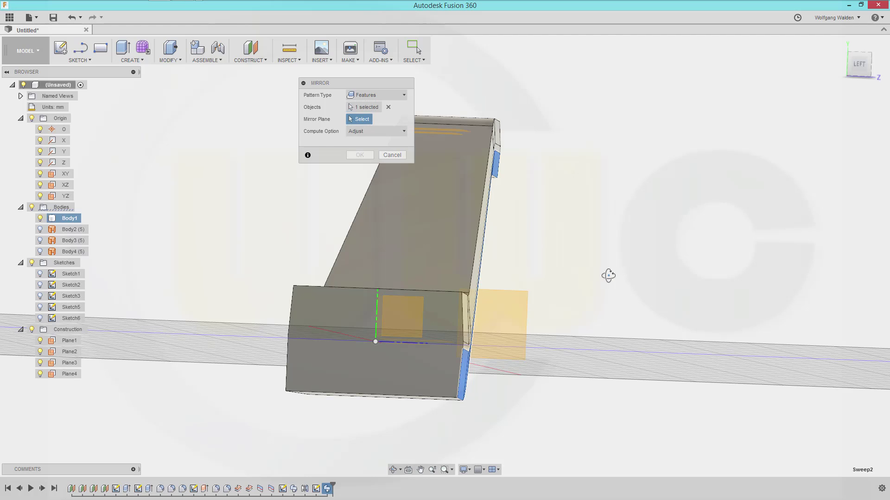
middle_click_drag(608, 276, 588, 276, "shift")
left_click(238, 338)
middle_click_drag(210, 349, 188, 414, "shift")
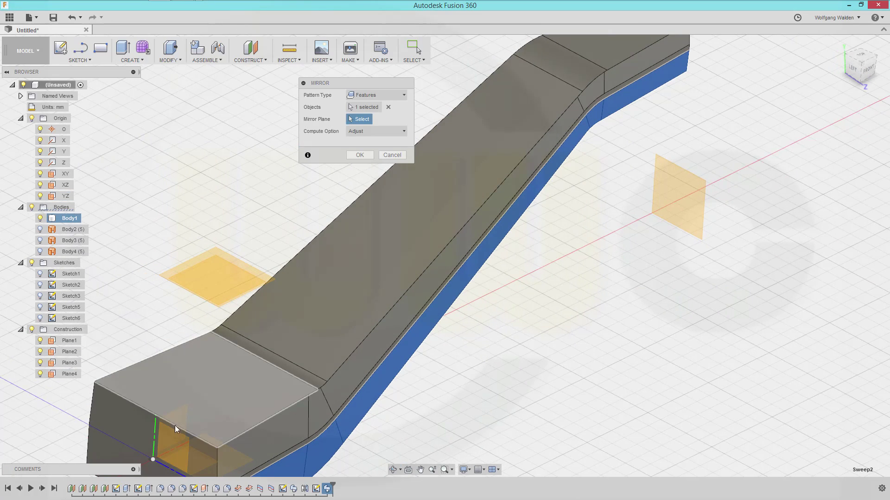
left_click(65, 174)
- Apply the Sweep2 mirror across the XY plane and orbit and pan to inspect the bar
left_click(359, 156)
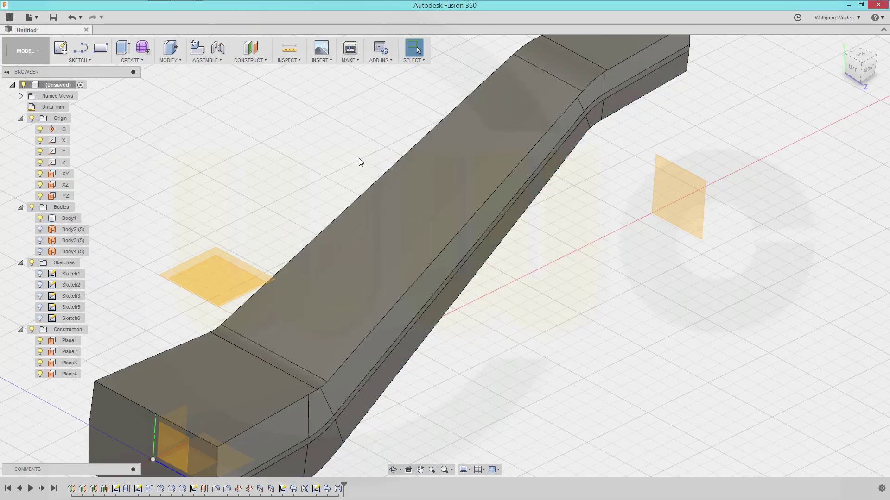
middle_click_drag(476, 327, 291, 269, "shift")
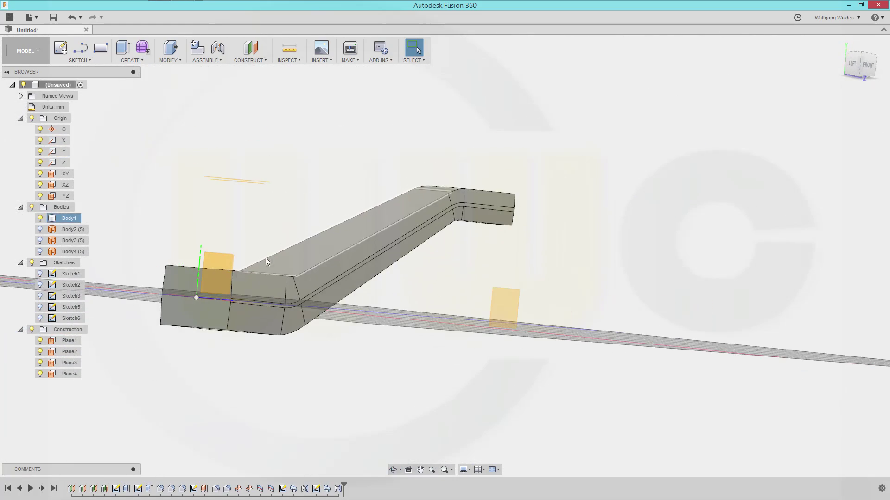
middle_click_drag(211, 224, 364, 267)
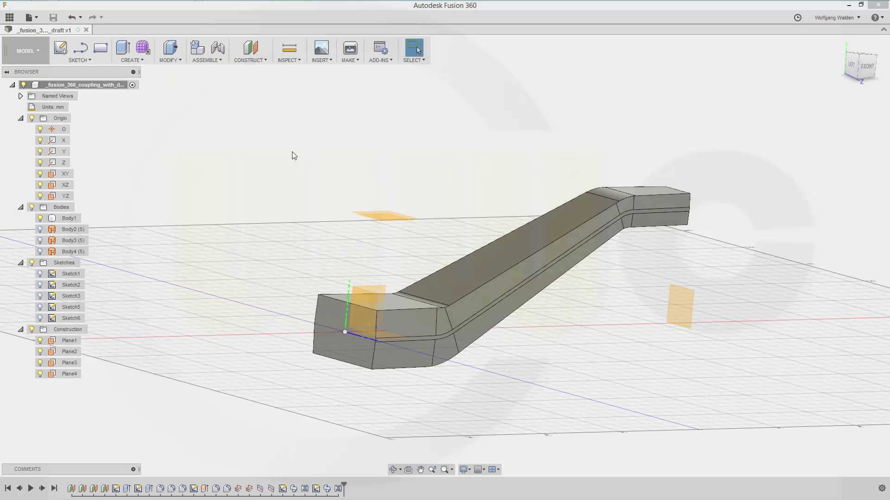
left_click(141, 59)
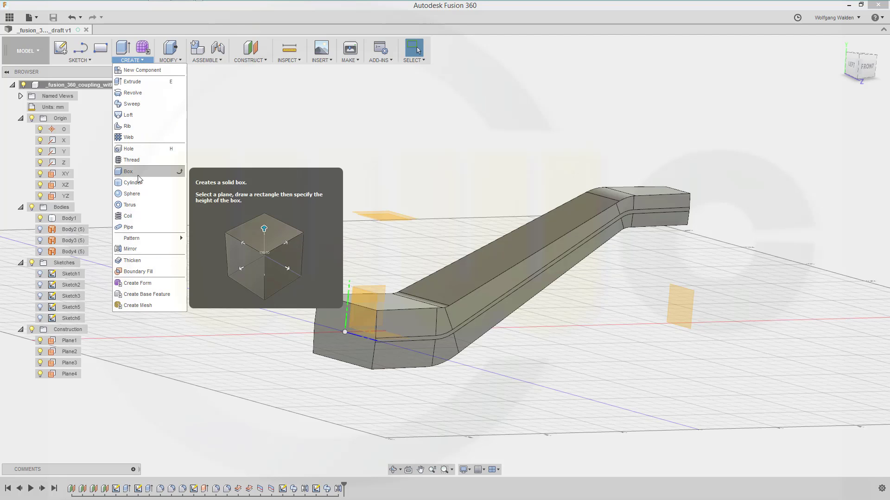
- Start a variable-radius fillet on the bar's top edge chain with a 10 mm start radius
mouse_move(176, 61)
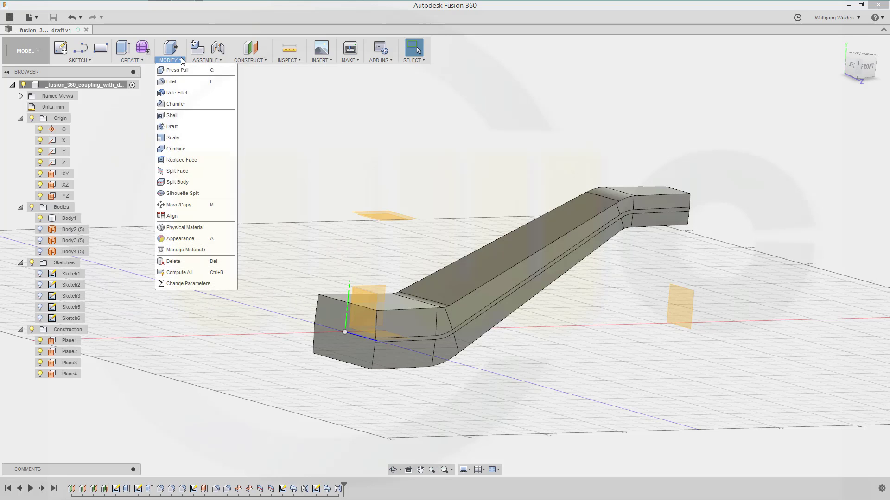
left_click(176, 81)
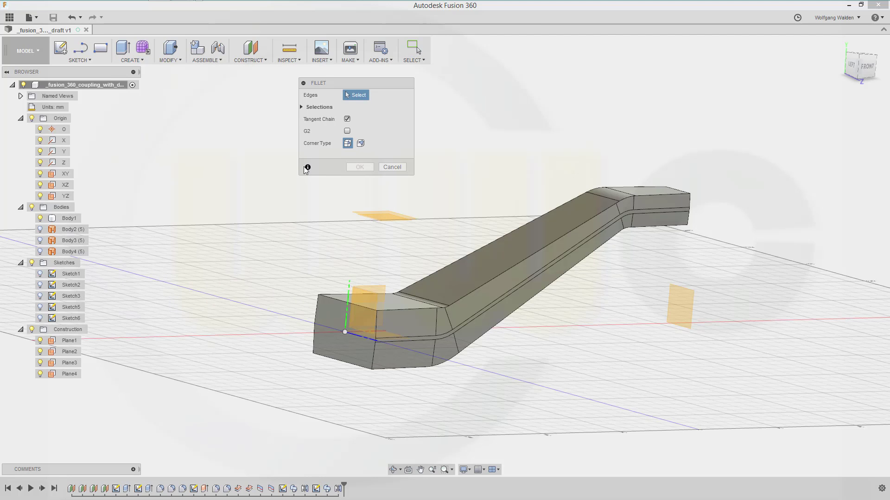
left_click(416, 310)
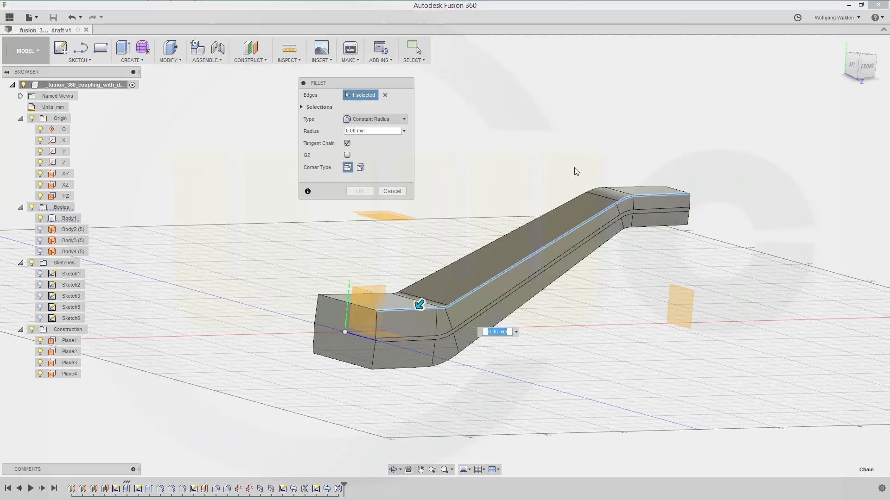
left_click(399, 119)
left_click(372, 154)
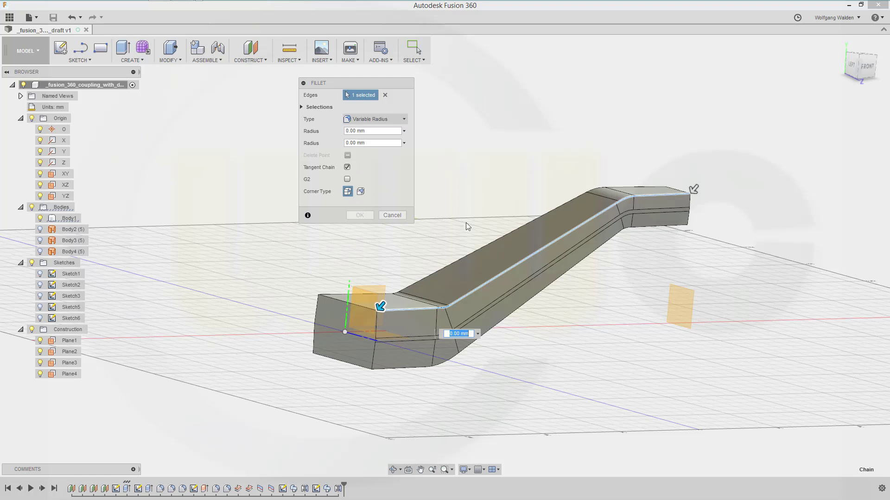
scroll(465, 223, "up", 2)
scroll(456, 227, "up", 1)
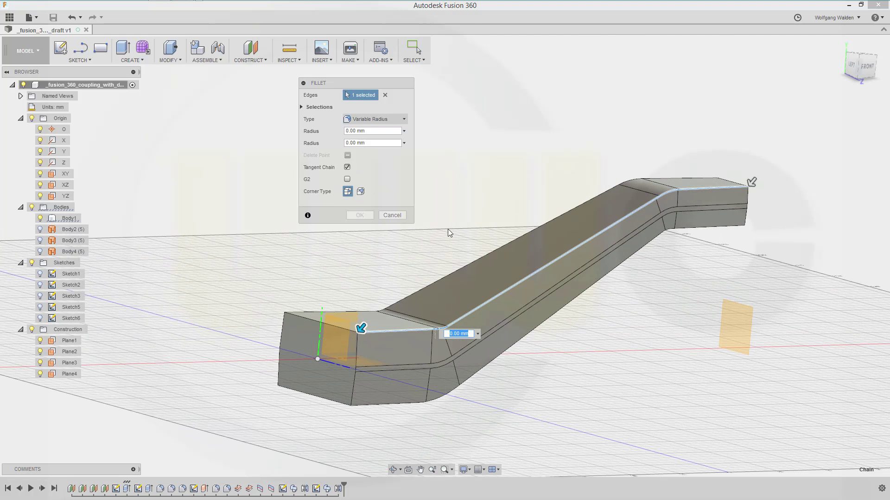
double_click(368, 133)
type("10")
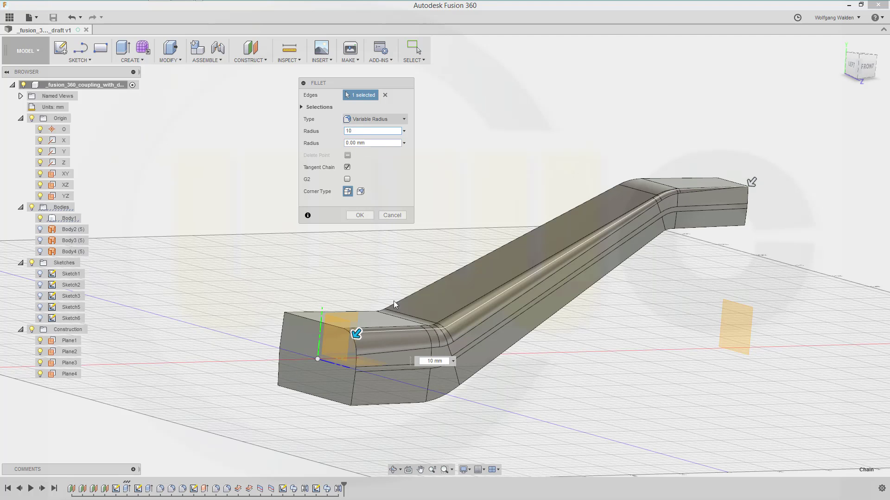
- Add radius points of 10 mm and 4 mm, set the end radius to 4 mm, and apply
left_click(427, 332)
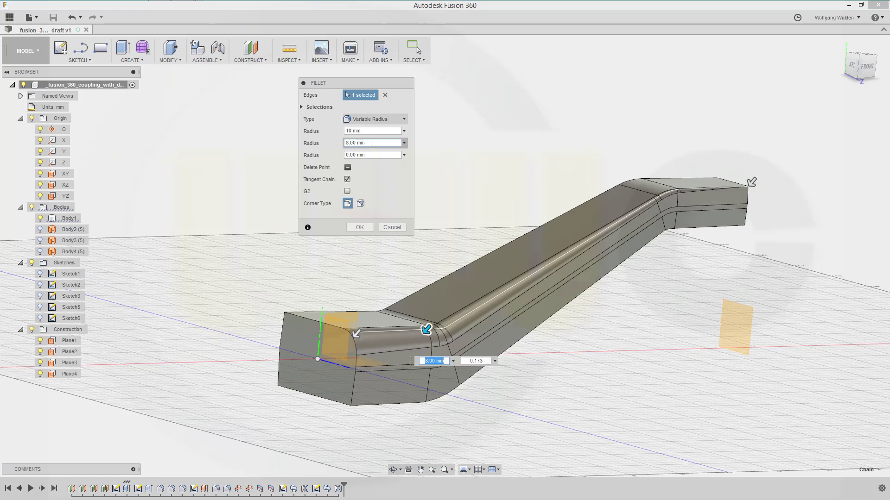
triple_click(371, 144)
type("10")
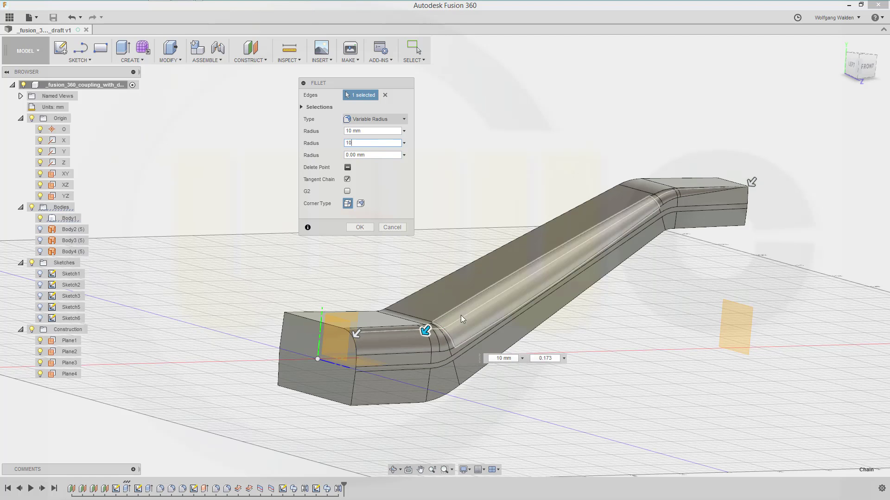
left_click(679, 192)
left_click(370, 156)
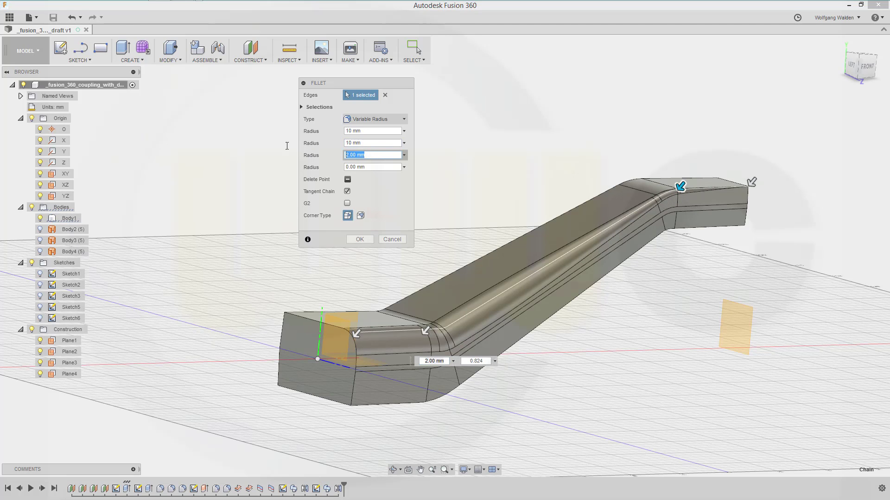
type("4")
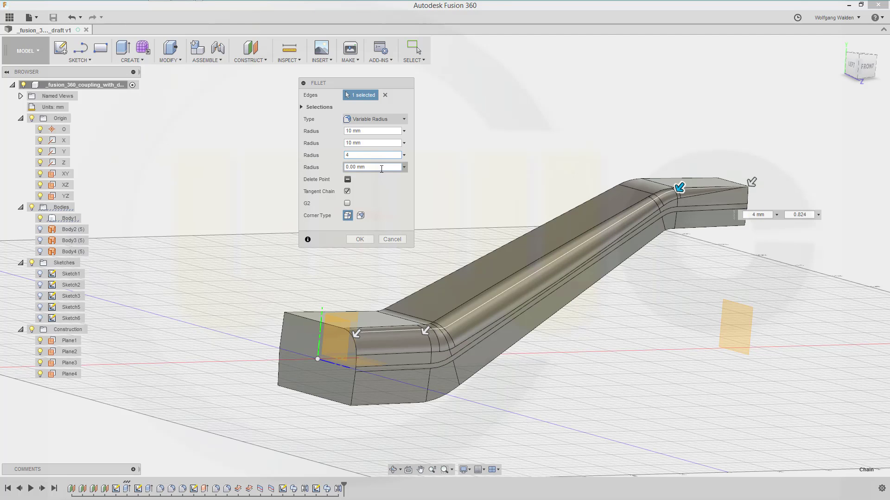
left_click(371, 167)
type("4")
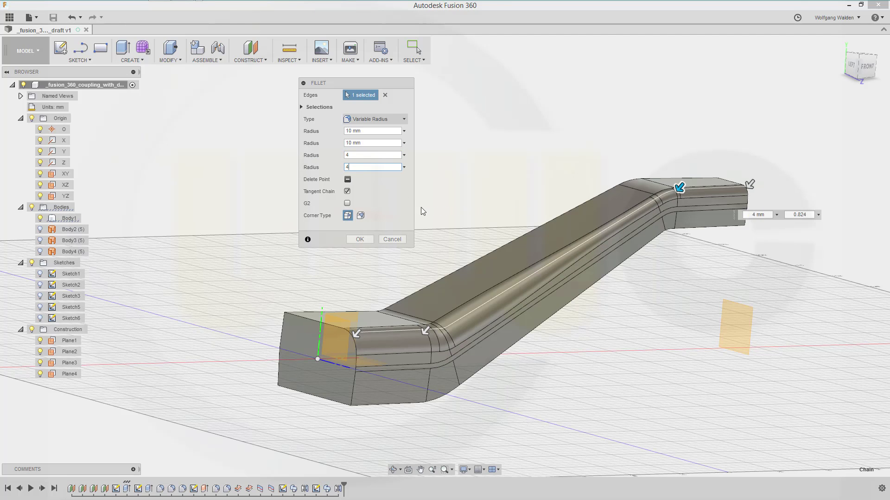
left_click(372, 241)
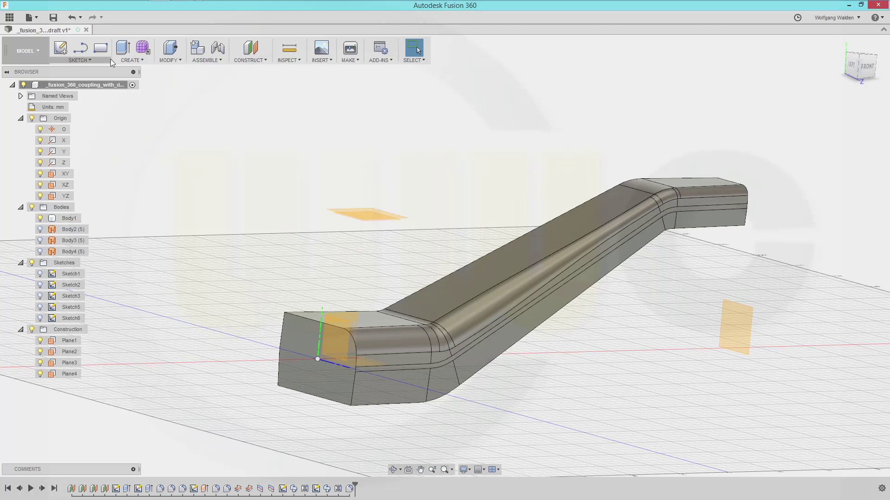
- Repeat the fillet on the bar's bottom long edge as variable radius, starting at 5 mm
right_click(259, 137)
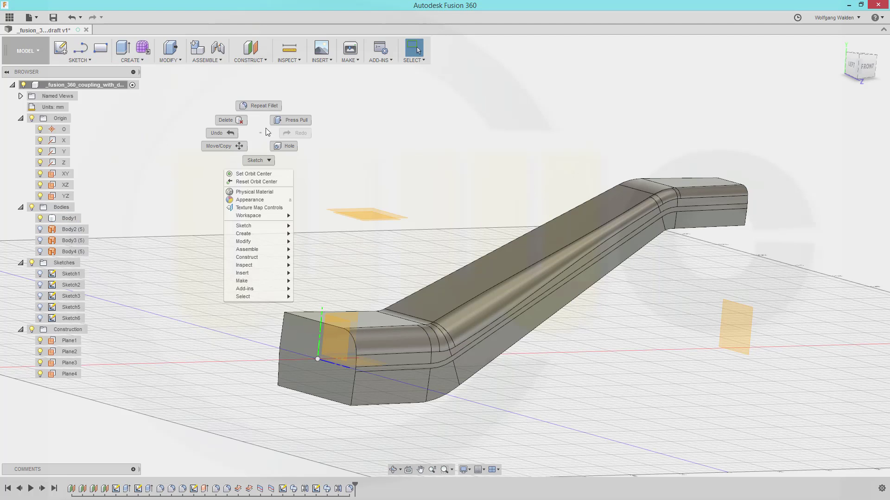
left_click(263, 105)
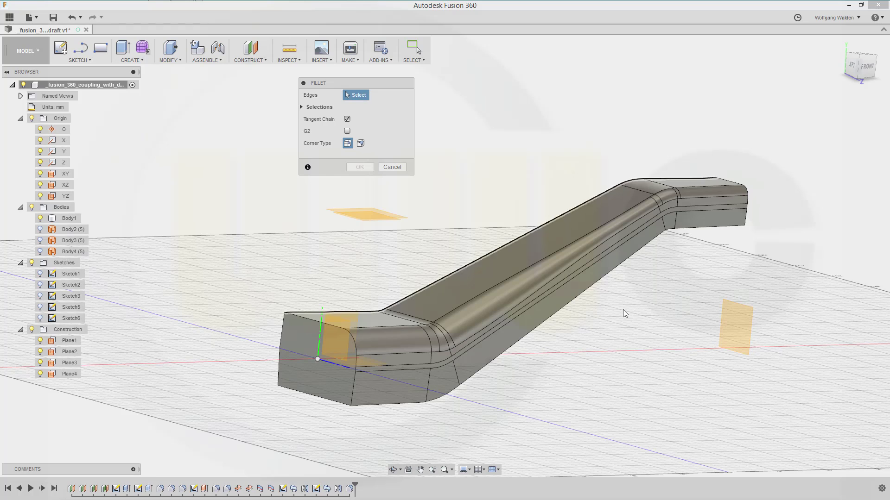
left_click(413, 402)
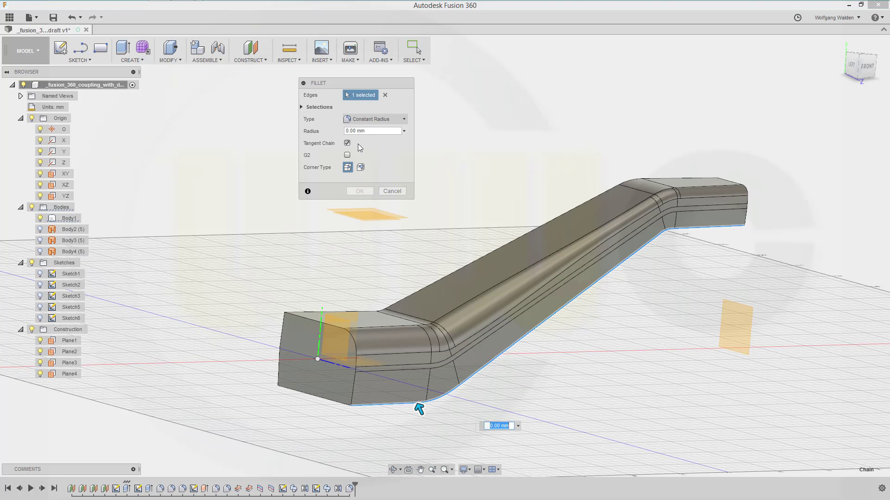
left_click(404, 118)
left_click(387, 153)
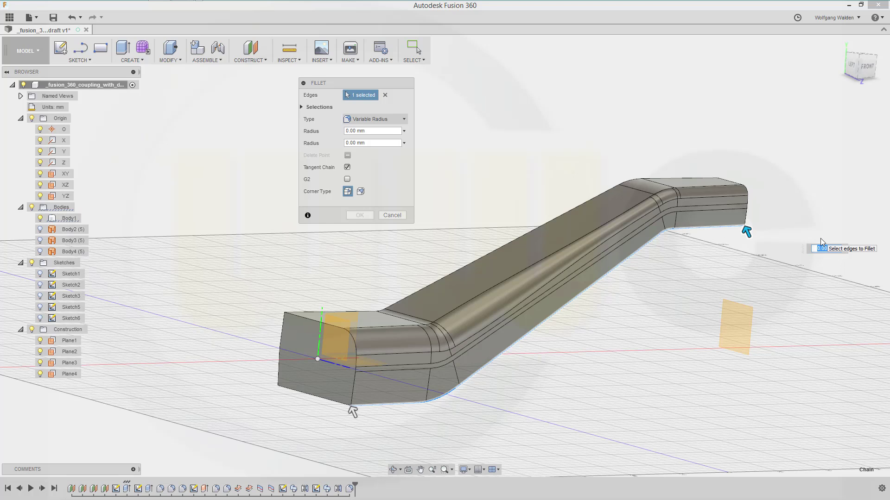
type("5")
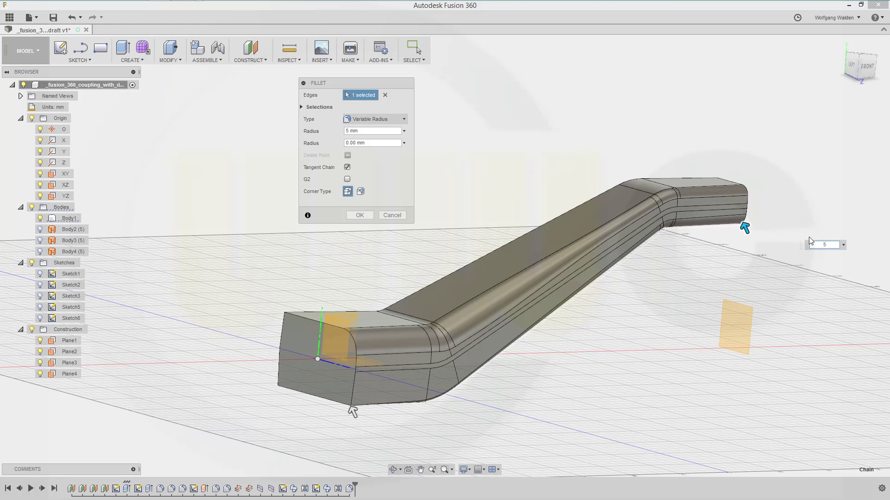
- Add radius points of 5 mm and 8 mm, set the end radius to 8 mm, and apply
left_click(673, 229)
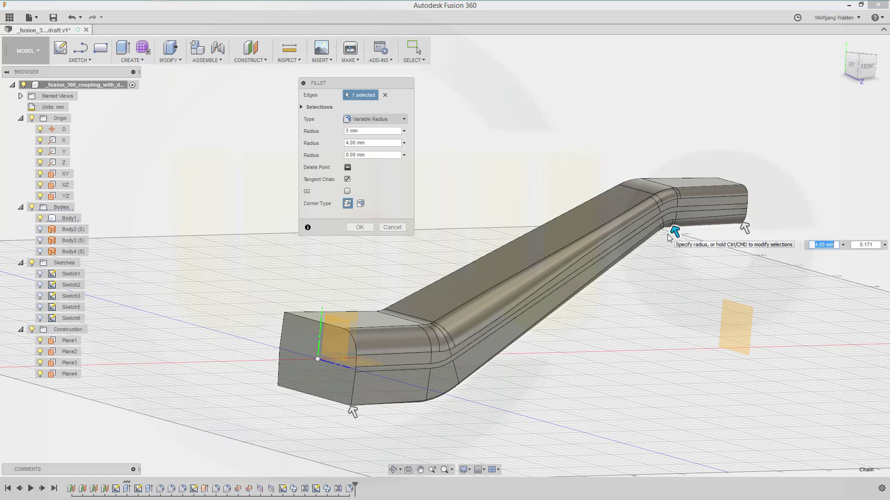
type("5")
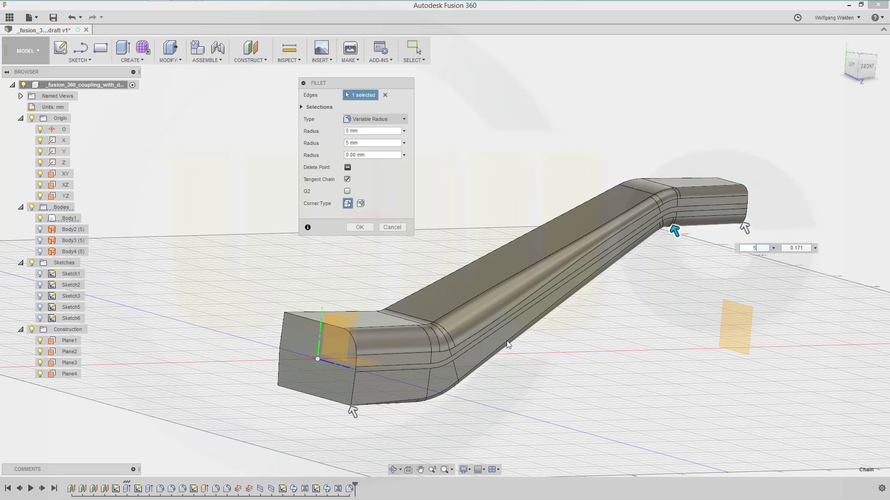
left_click(426, 403)
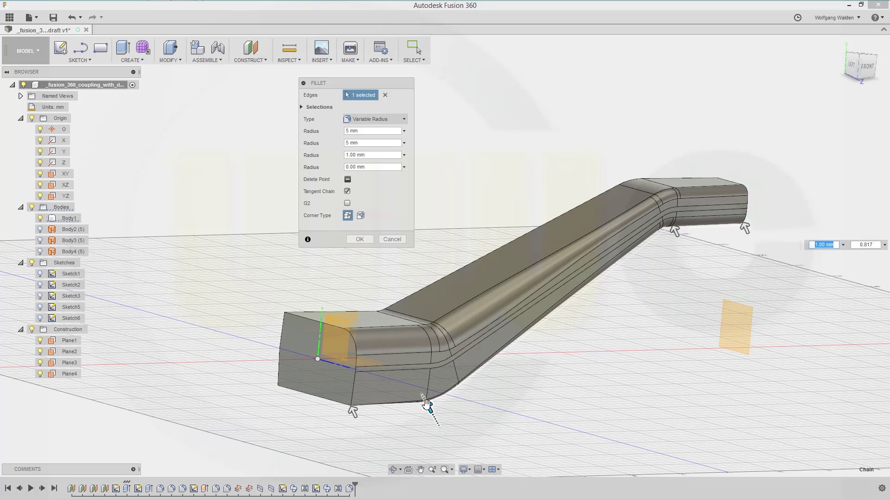
type("8")
key("Return")
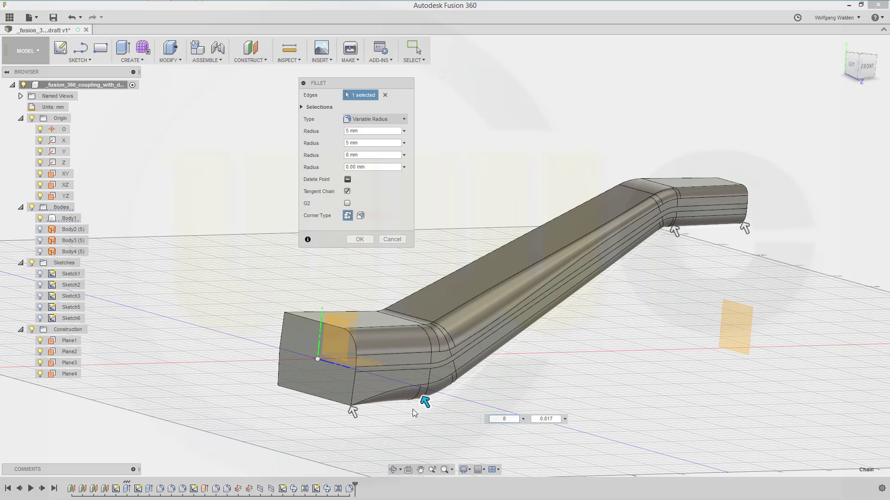
left_click(368, 168)
type("8")
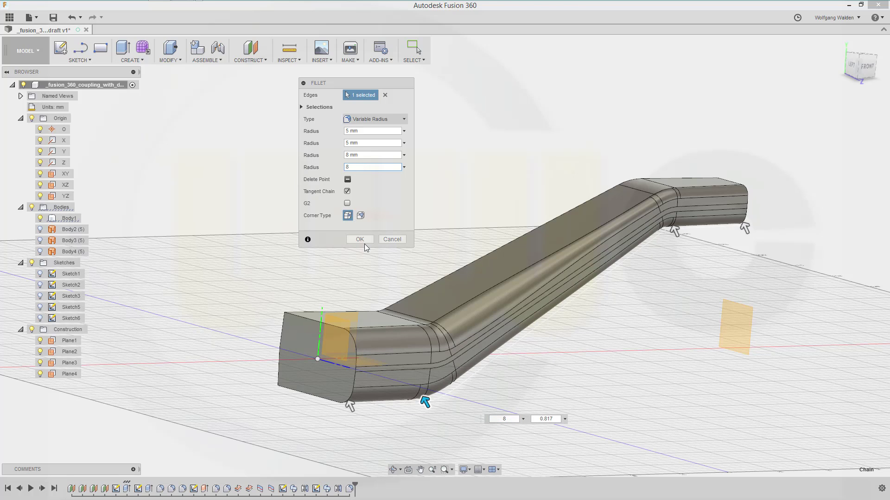
left_click(360, 240)
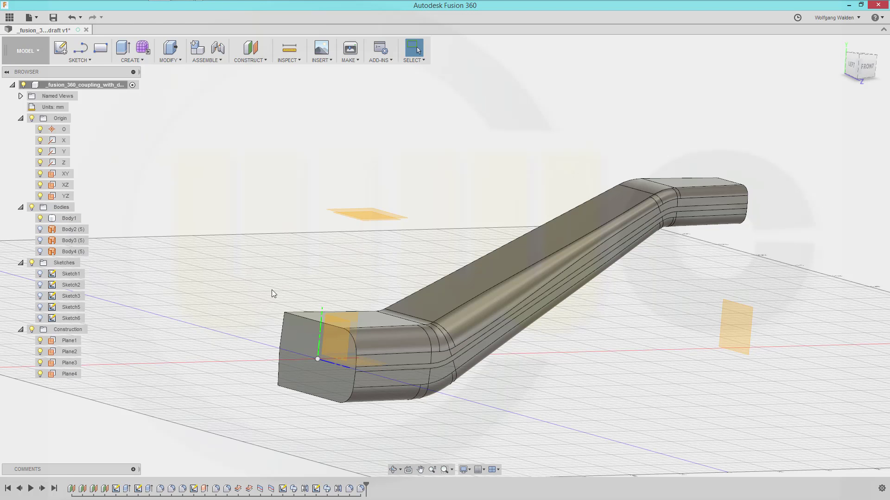
middle_click_drag(285, 299, 368, 305, "shift")
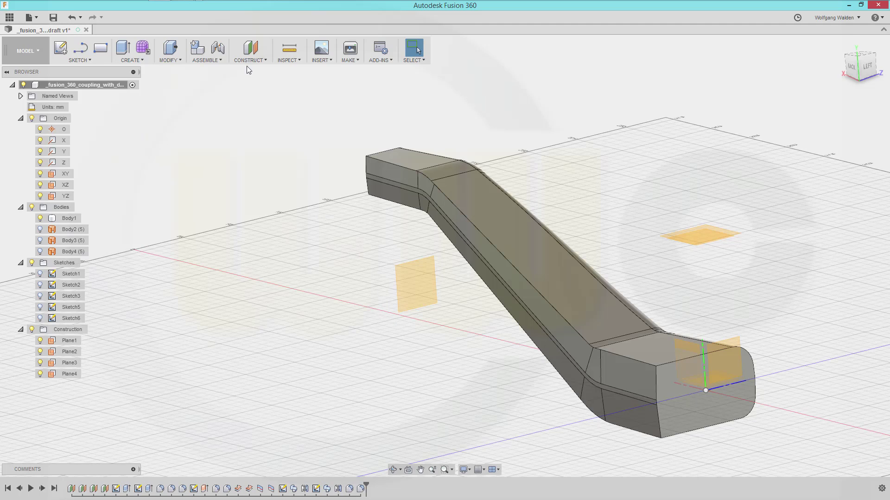
left_click(126, 54)
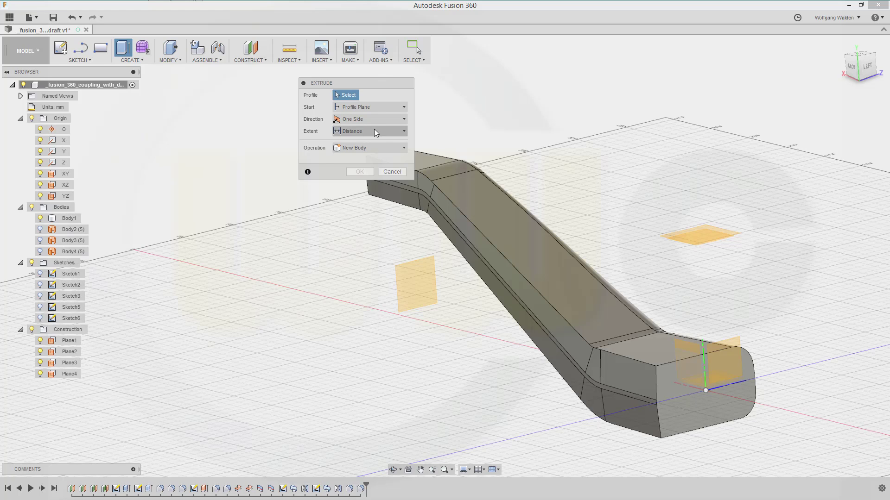
left_click(389, 171)
- Mirror the latest fillet, Fillet6, across the XY plane
left_click(143, 60)
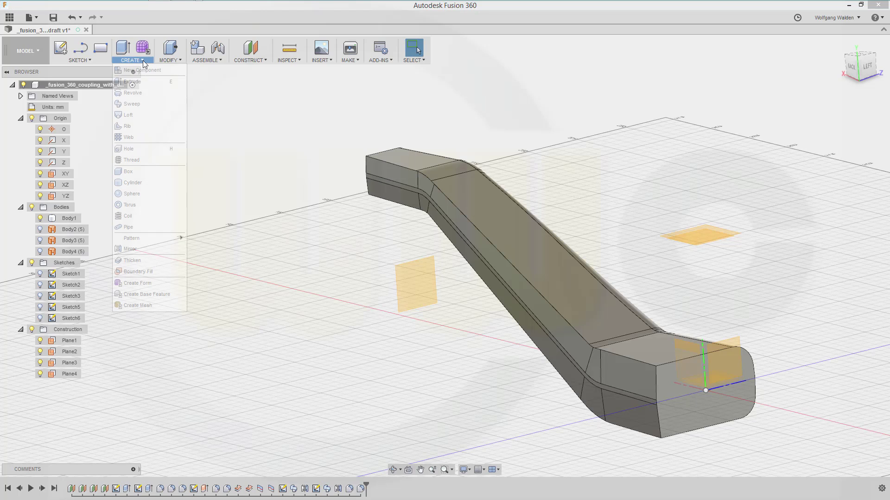
left_click(150, 249)
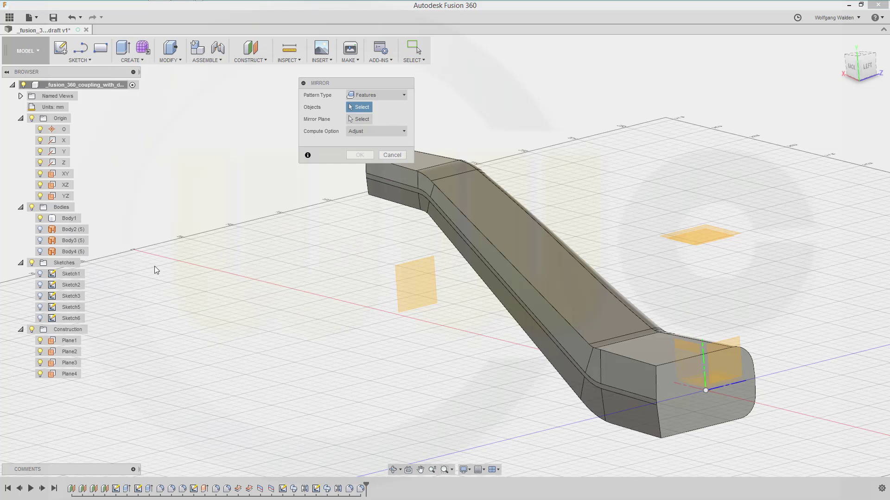
left_click(349, 489)
middle_click_drag(443, 347, 411, 352)
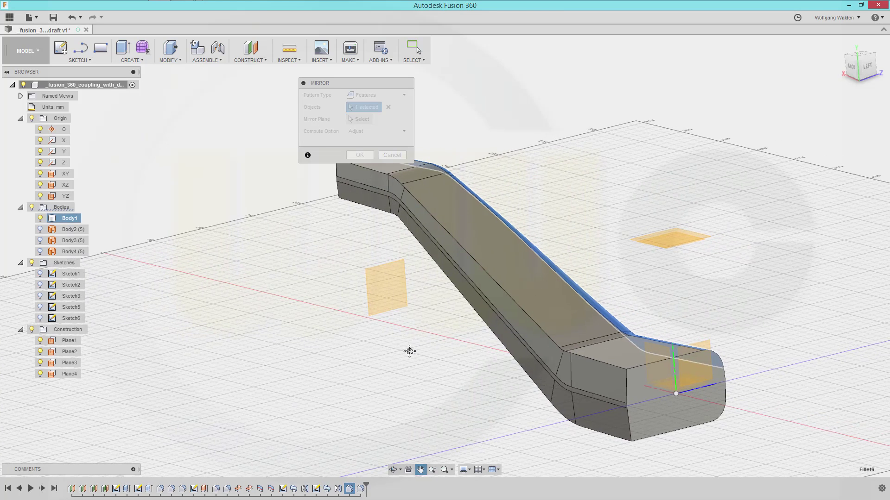
left_click(366, 122)
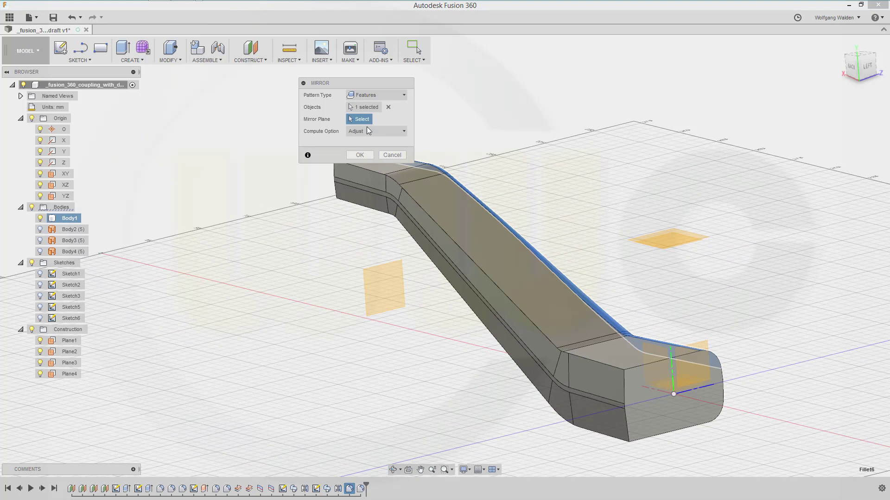
left_click(655, 352)
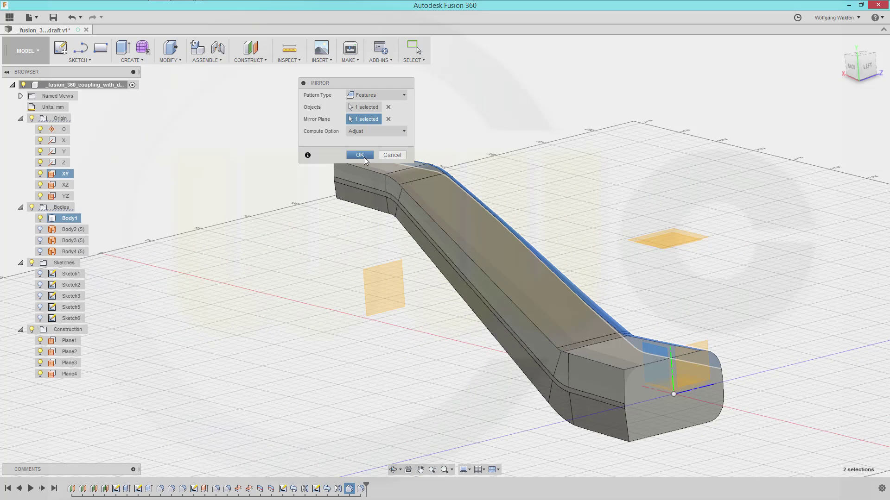
left_click(363, 155)
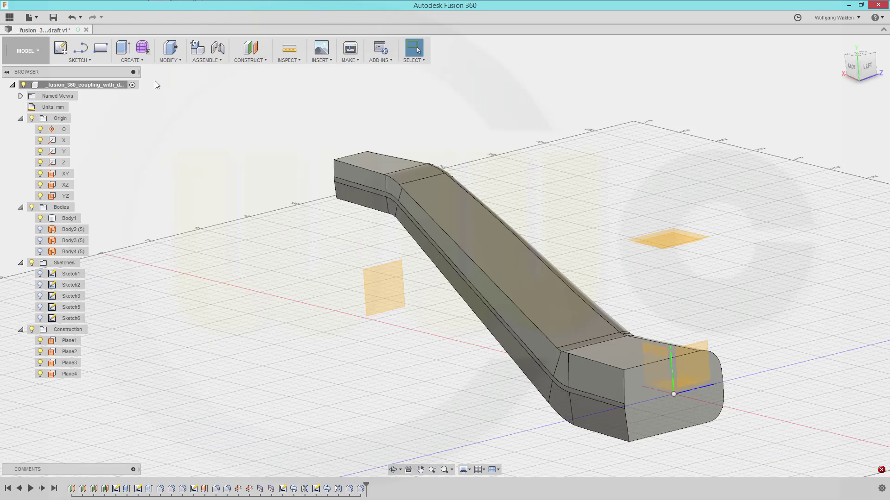
- Start a variable-radius fillet on the bar's top long edge with a 4 mm start radius
left_click(179, 62)
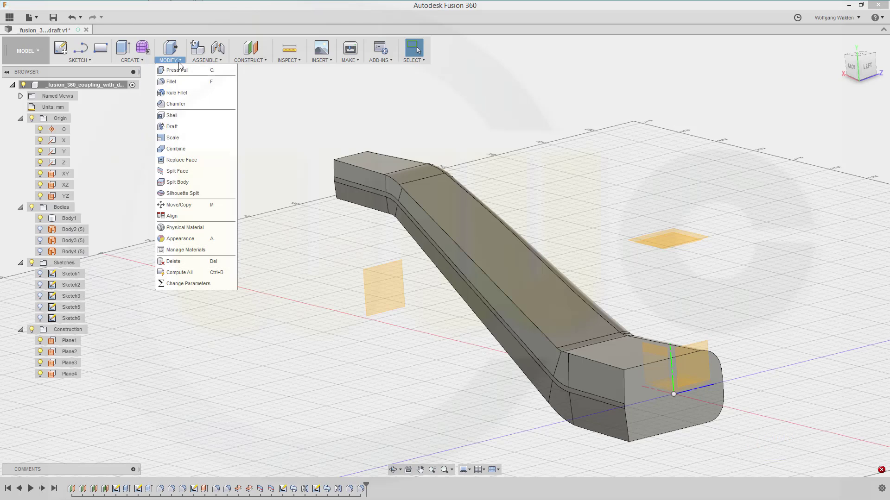
left_click(175, 82)
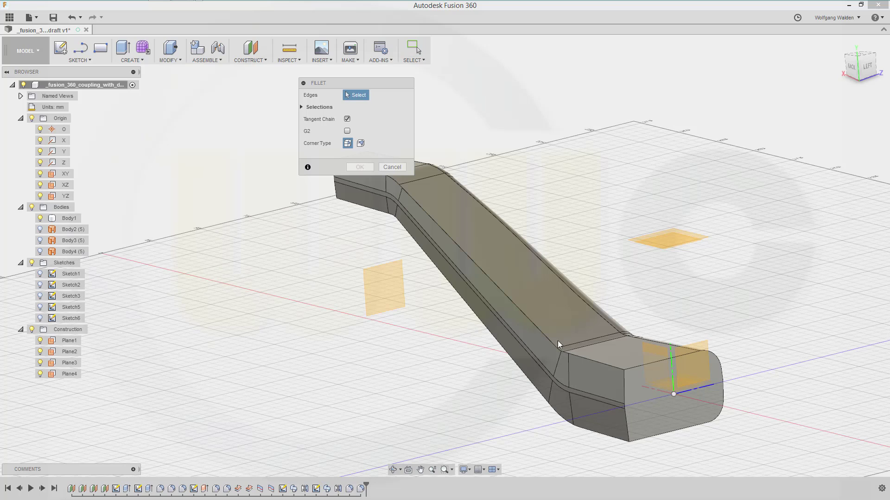
left_click(596, 360)
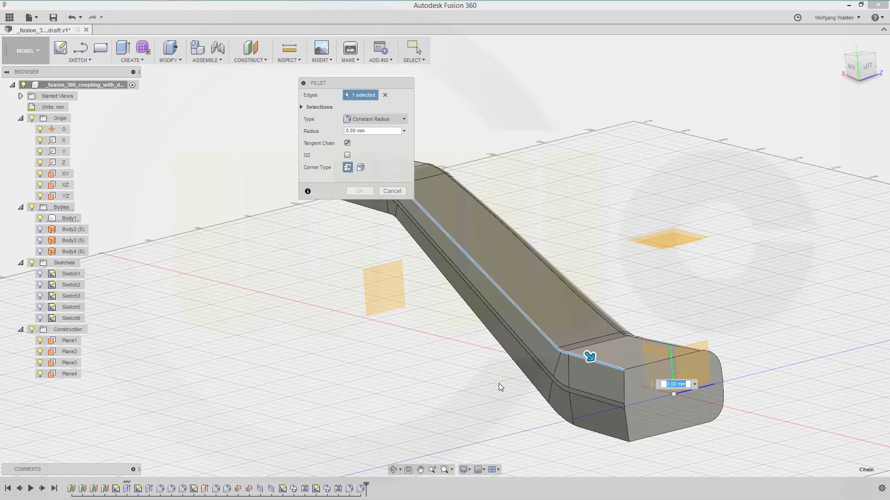
left_click(403, 118)
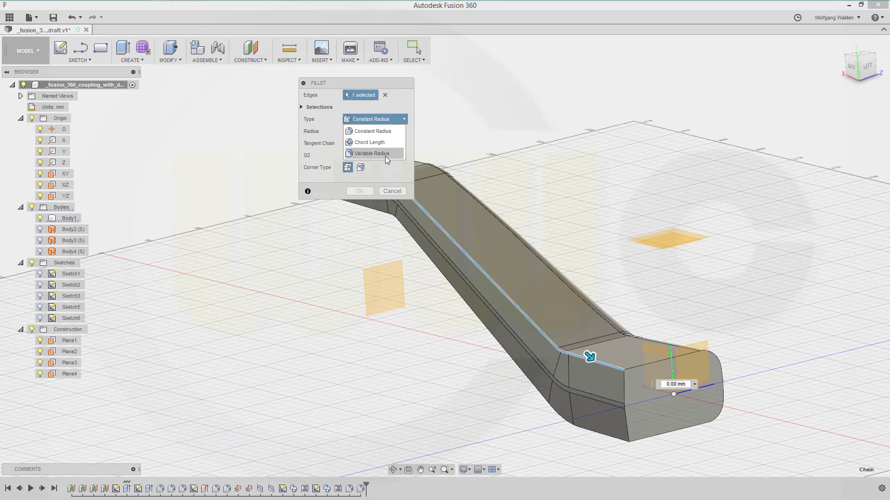
left_click(371, 138)
left_click(371, 131)
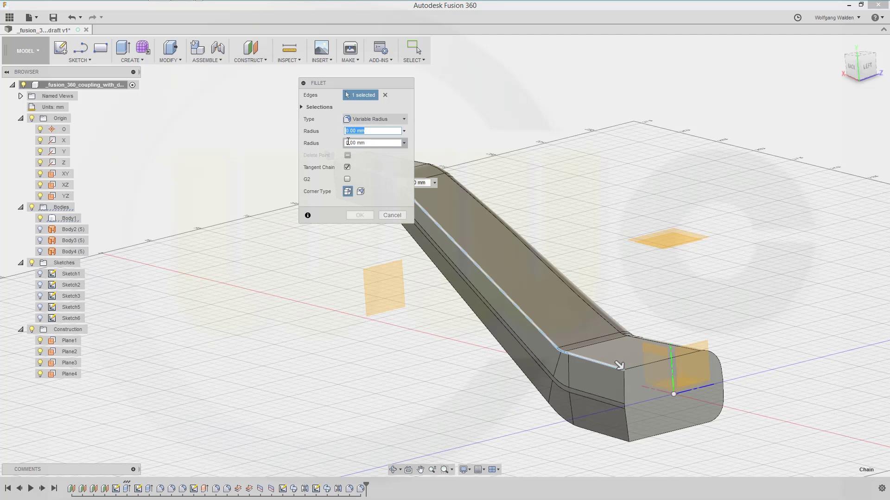
middle_click_drag(419, 329, 512, 393)
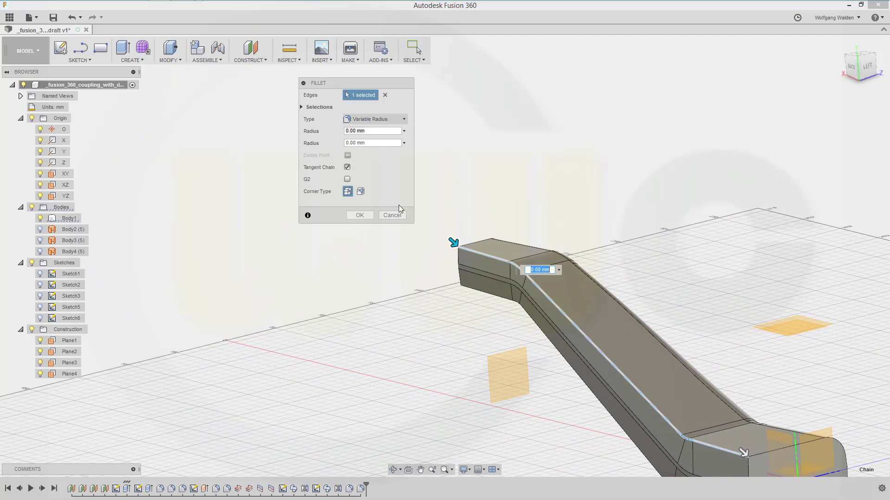
left_click(346, 131)
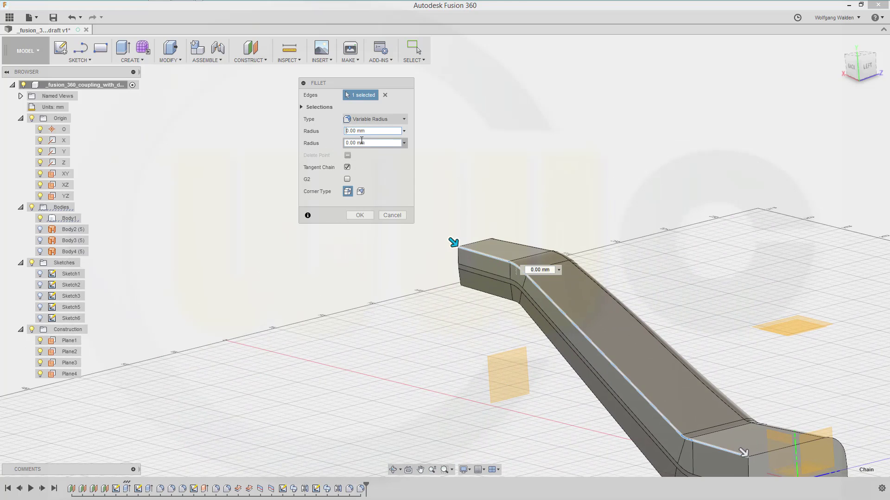
double_click(378, 130)
type("4")
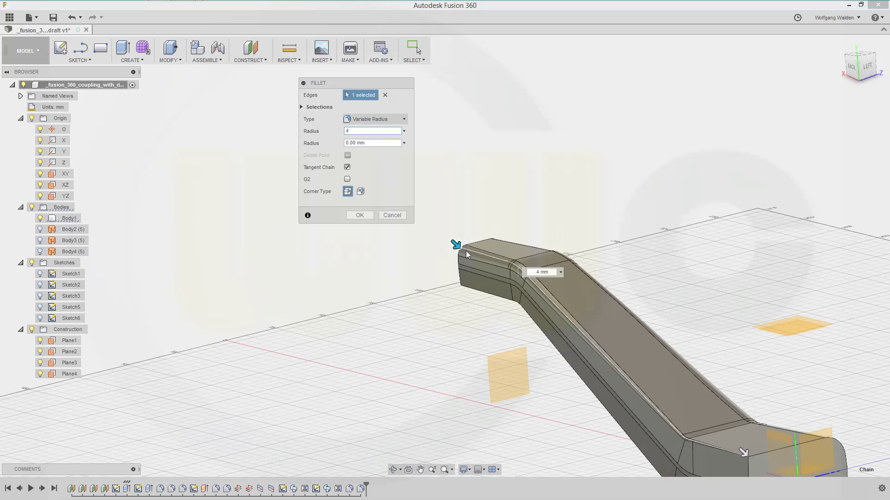
- Add radius points of 4 mm and 10 mm, set the end radius to 10 mm, and create the fillet
left_click(504, 259)
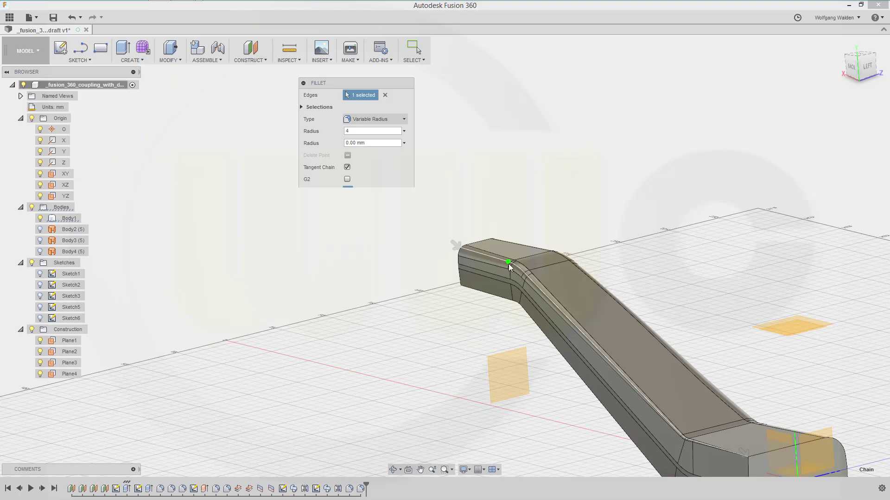
double_click(355, 143)
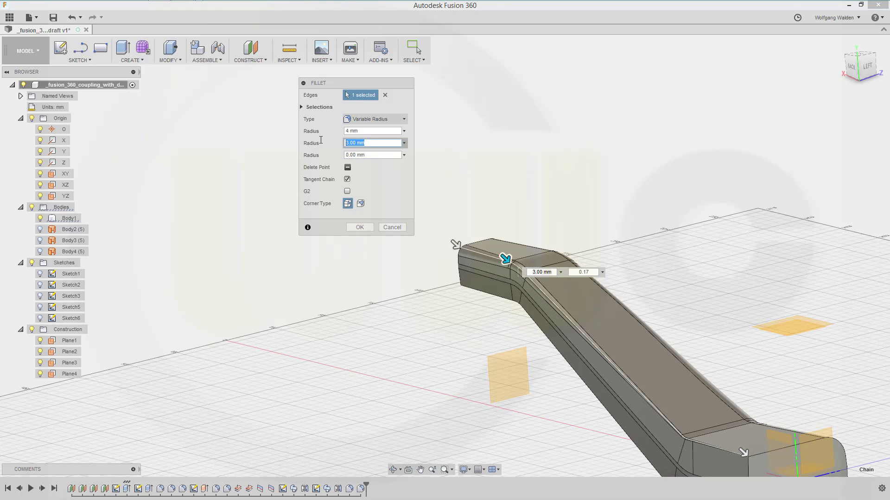
type("4")
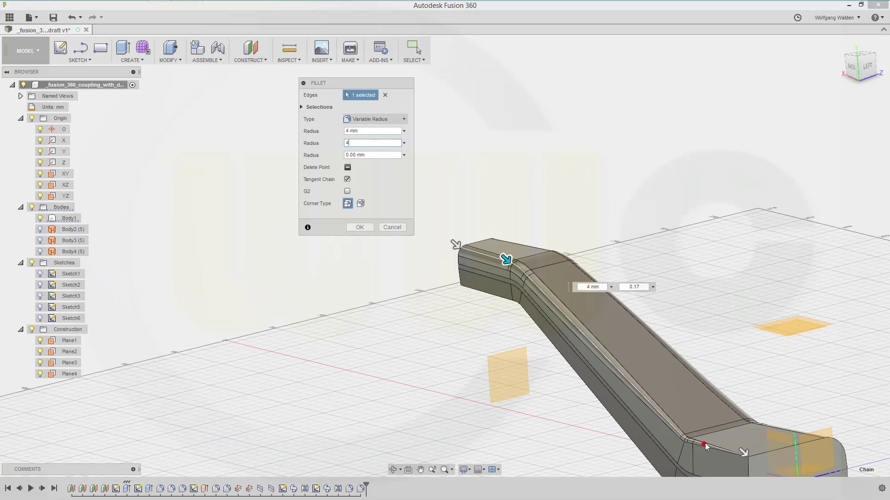
left_click(694, 436)
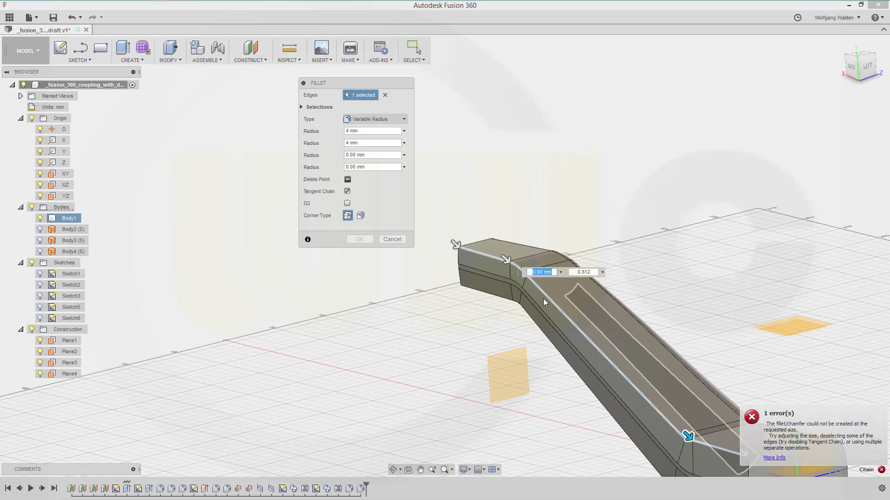
left_click(371, 155)
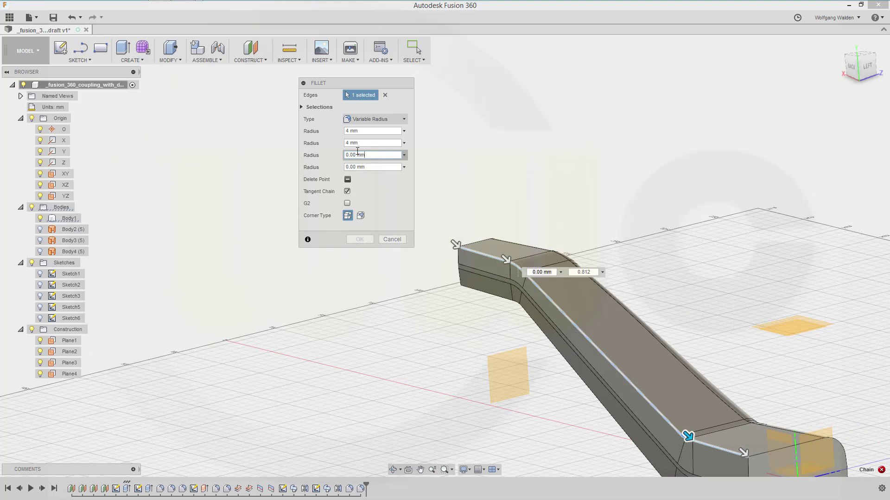
type("10")
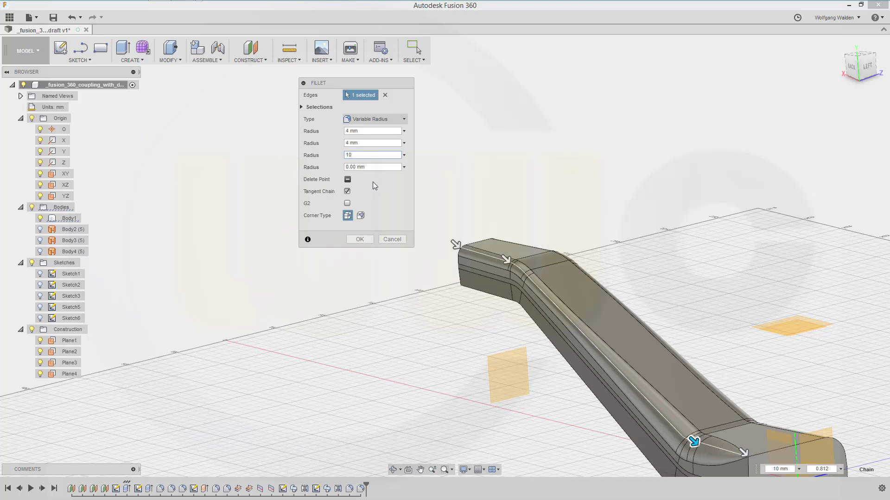
left_click(346, 167)
type("10")
left_click(365, 241)
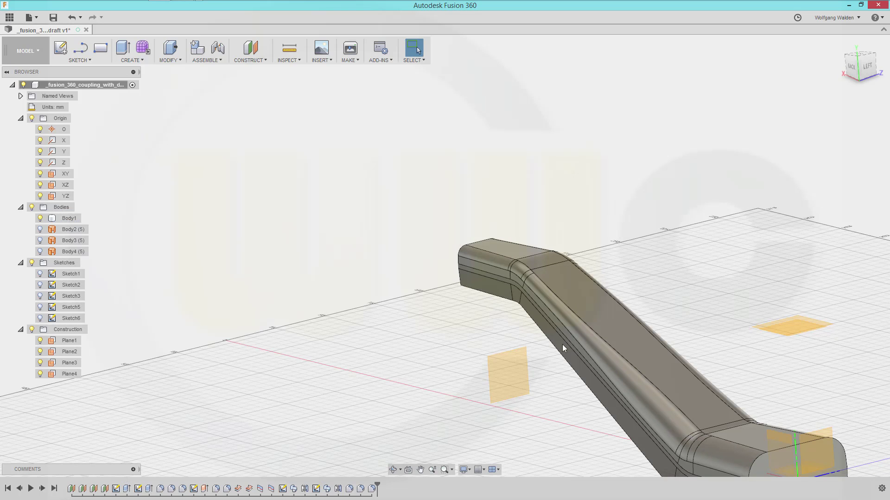
middle_click_drag(635, 327, 611, 237)
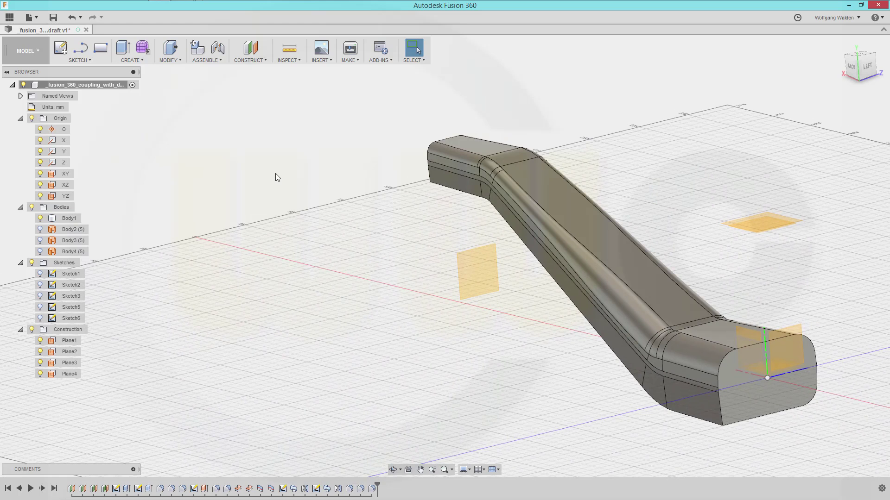
- Repeat the fillet on the bar's lower long edge as variable radius, starting at 8 mm
right_click(205, 116)
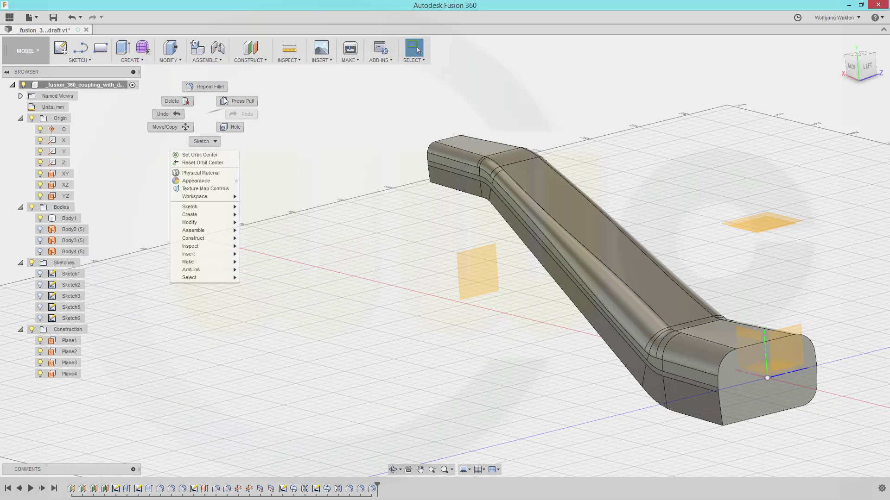
left_click(204, 87)
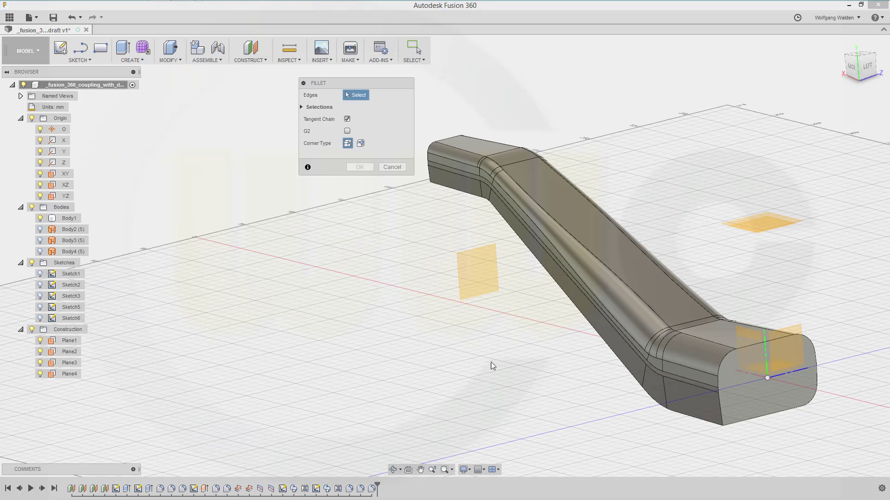
left_click(685, 415)
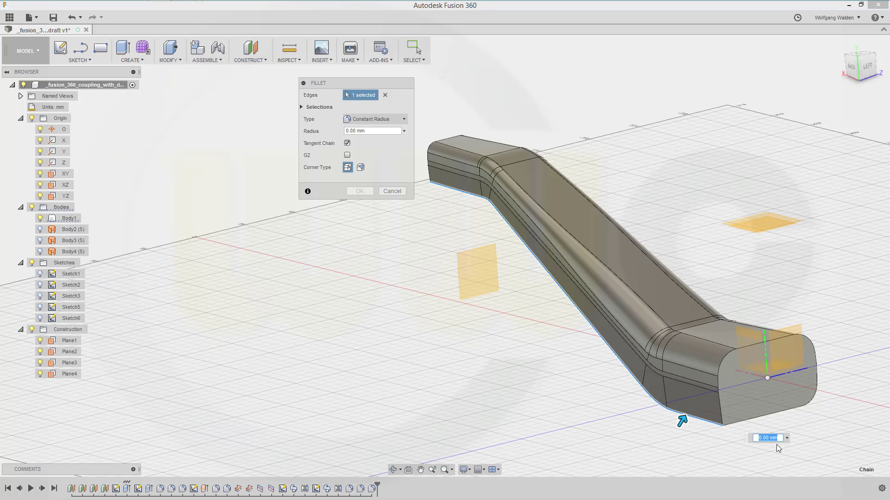
left_click(404, 118)
left_click(377, 156)
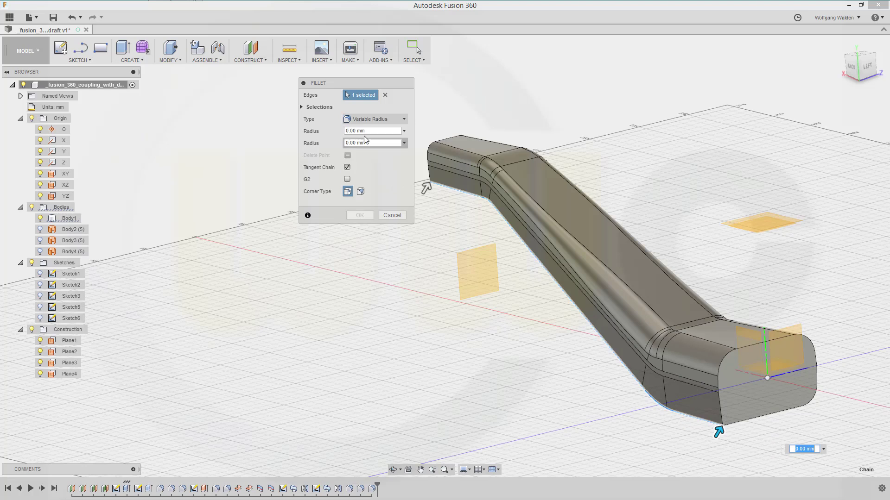
type("8")
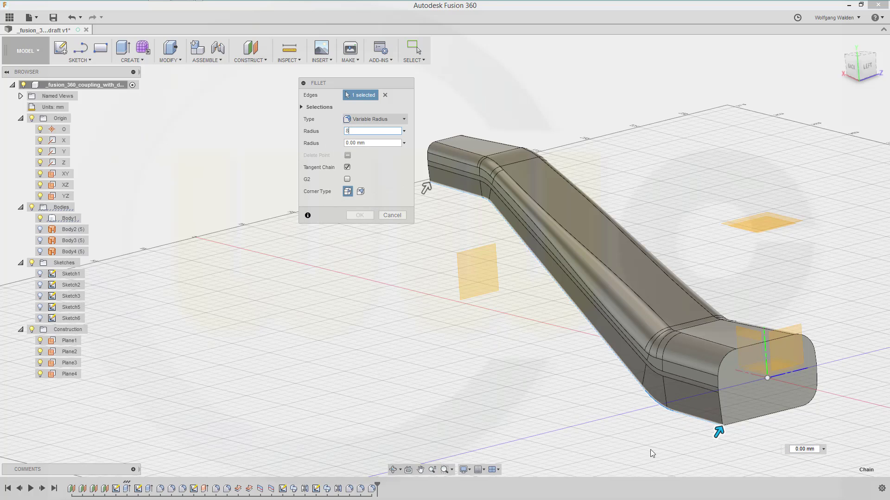
- Add radius points of 8 mm and 5 mm, set the end radius to 5 mm, and apply
left_click(663, 408)
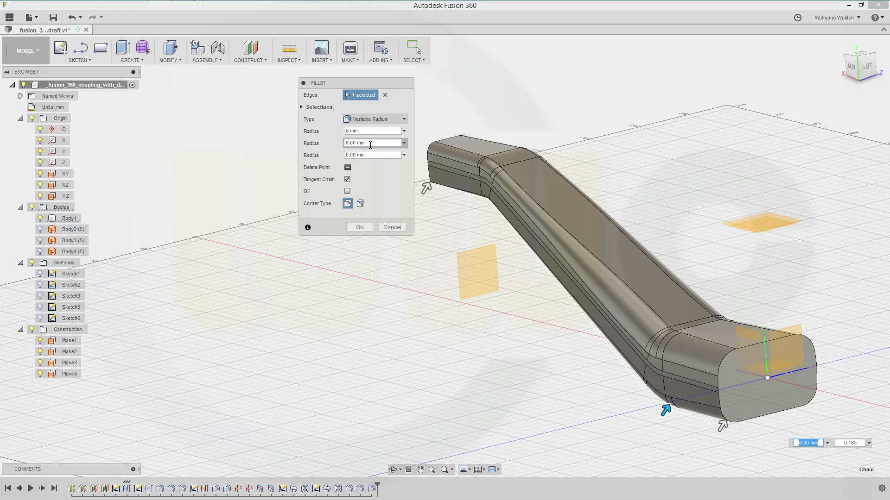
double_click(370, 145)
type("8")
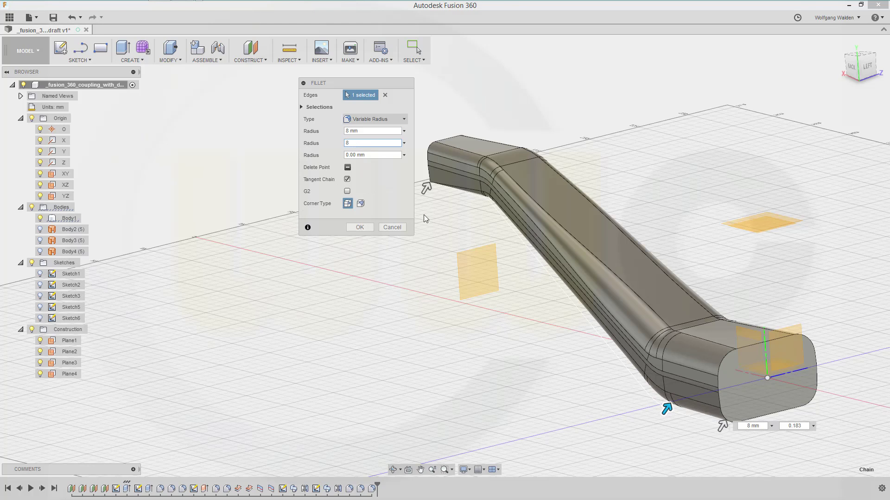
left_click(480, 197)
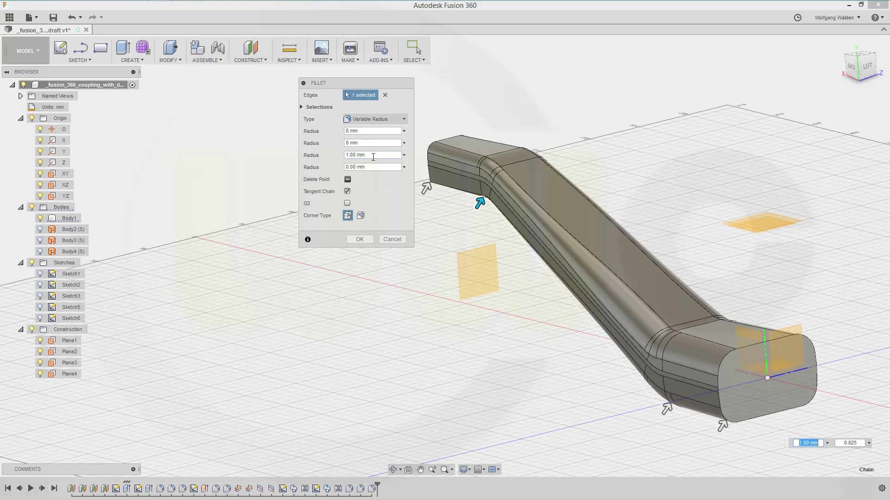
double_click(372, 156)
type("5")
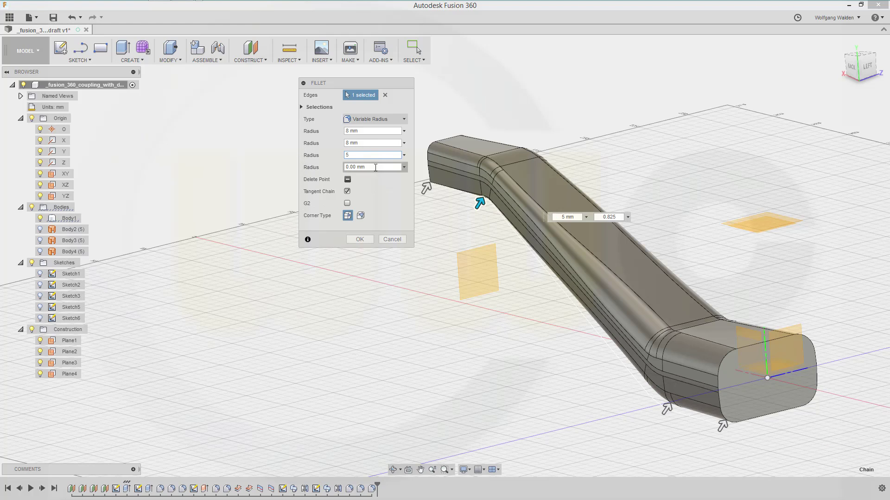
key("Tab")
type("5")
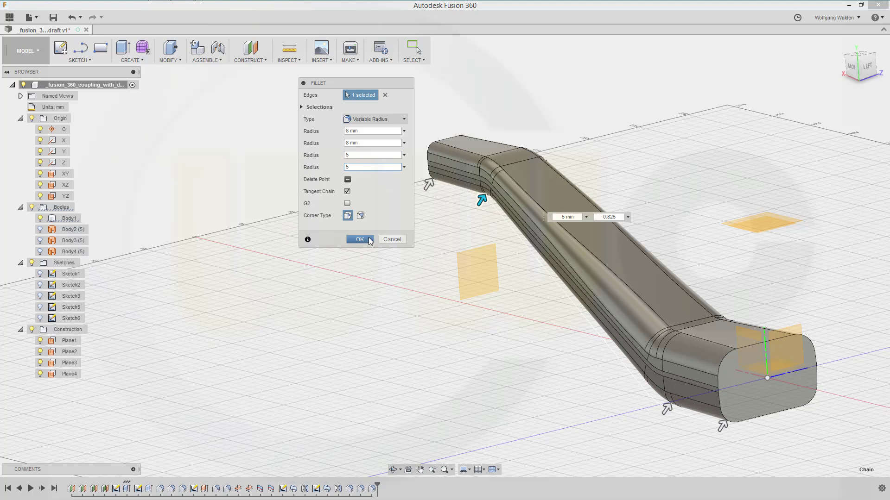
left_click(364, 239)
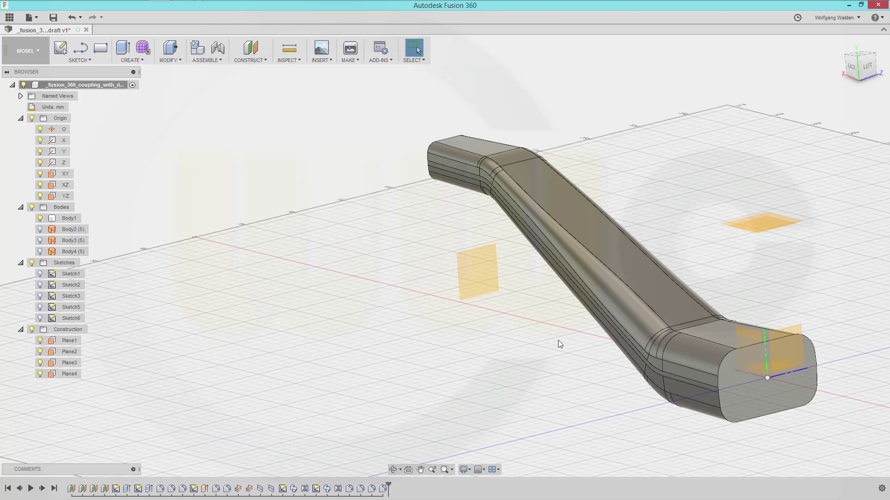
middle_click_drag(559, 343, 573, 370)
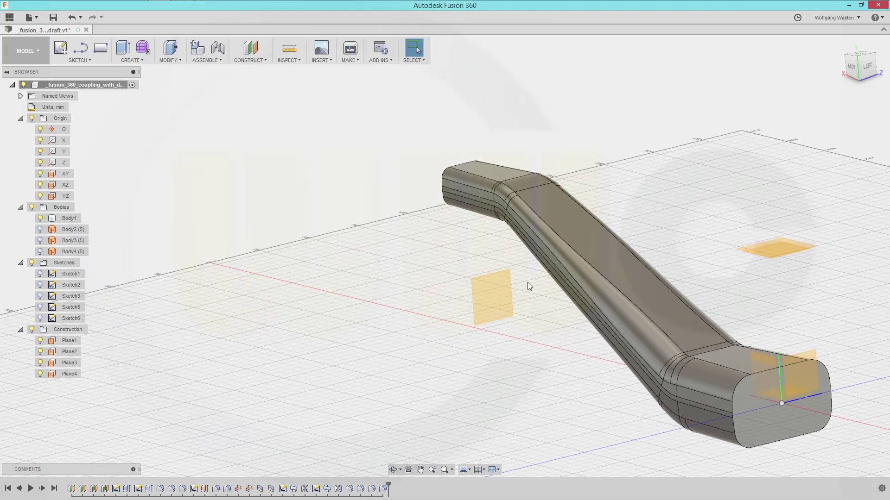
middle_click_drag(522, 288, 550, 412, "shift")
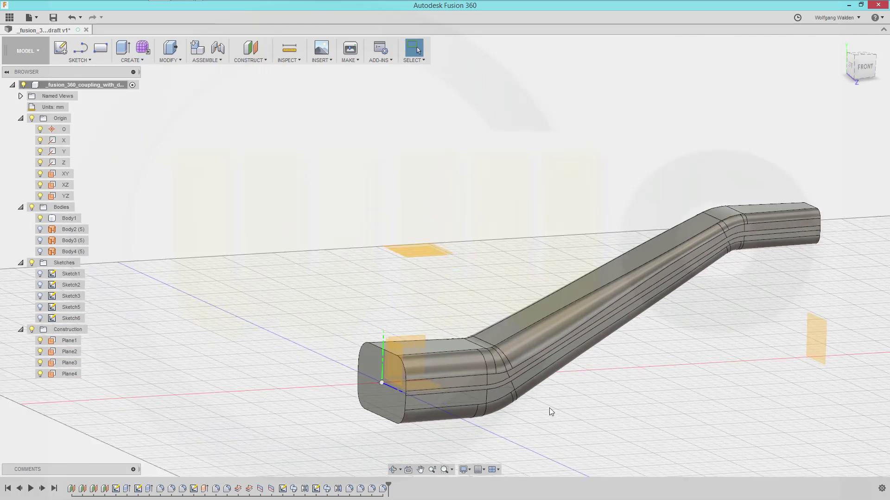
scroll(549, 408, "up", 3)
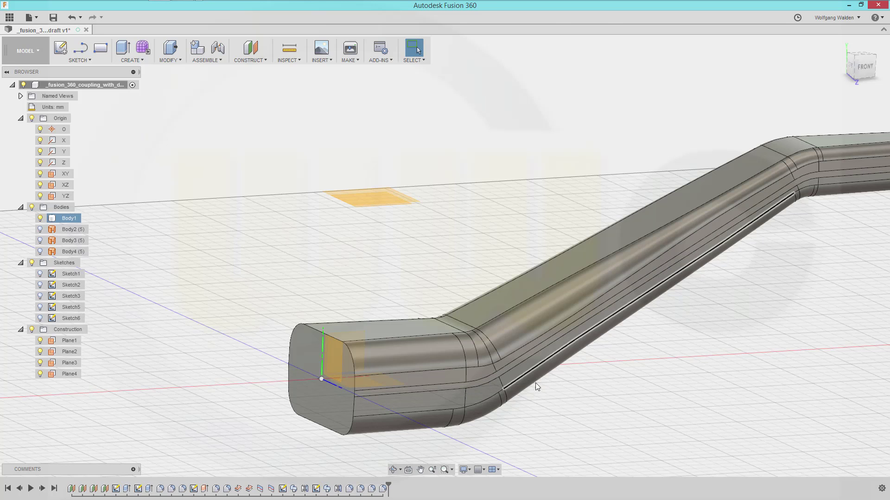
scroll(619, 375, "down", 4)
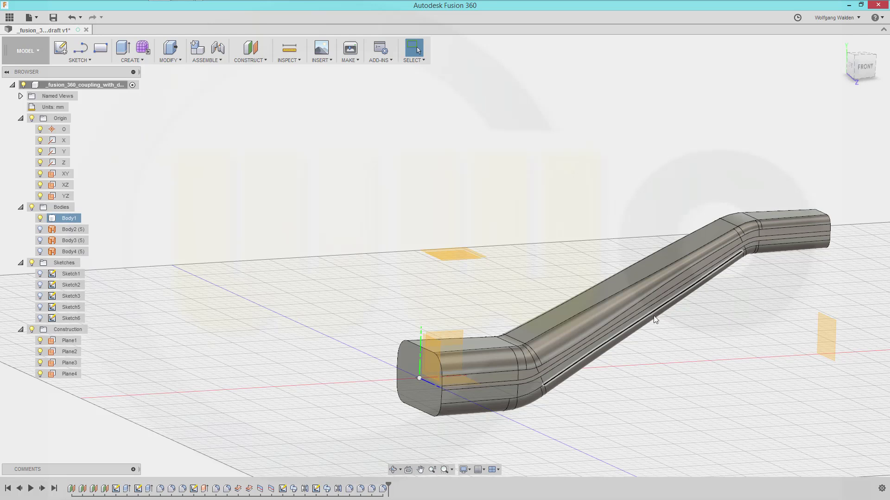
middle_click_drag(674, 379, 616, 372)
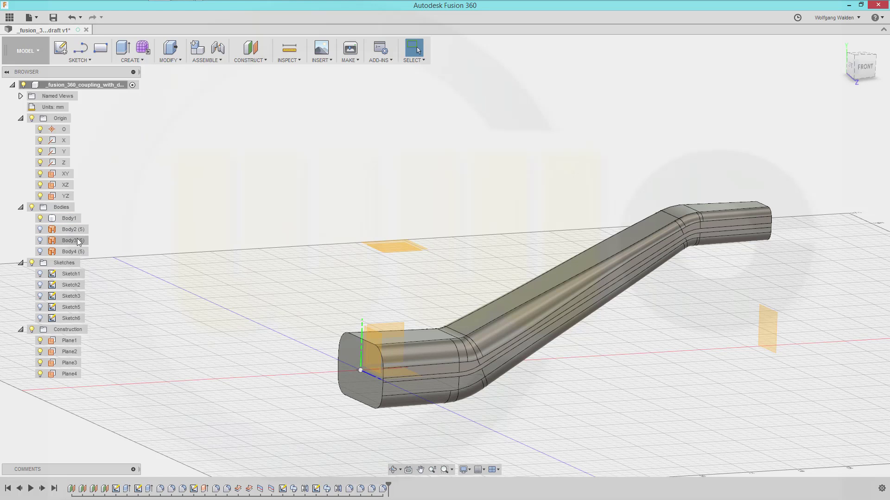
- Hide the curved bar body and start a new sketch on Plane3
left_click(40, 219)
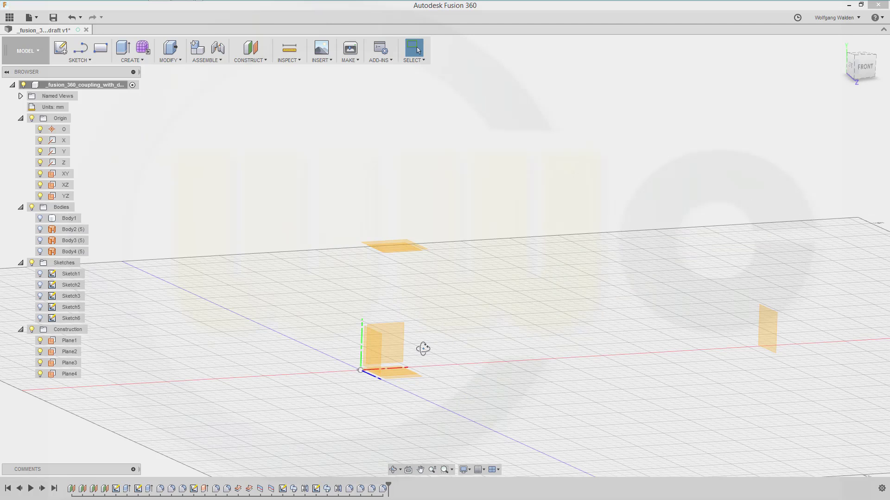
middle_click_drag(422, 349, 403, 349, "shift")
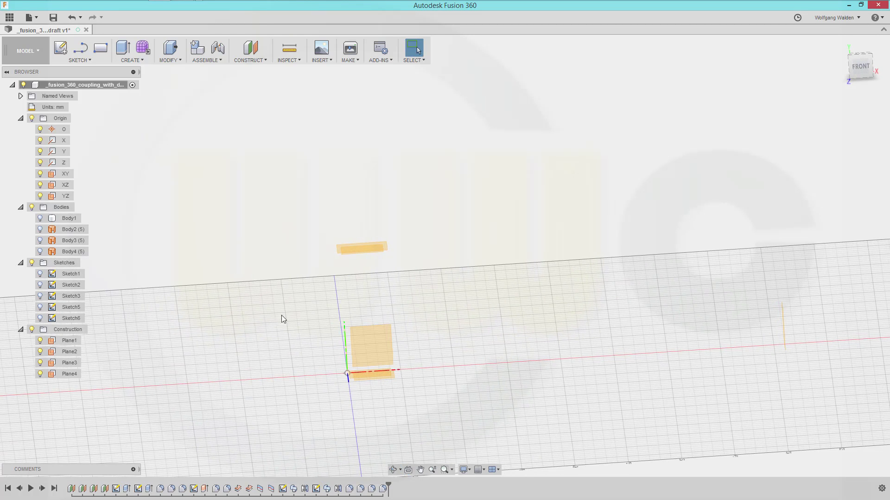
left_click(60, 47)
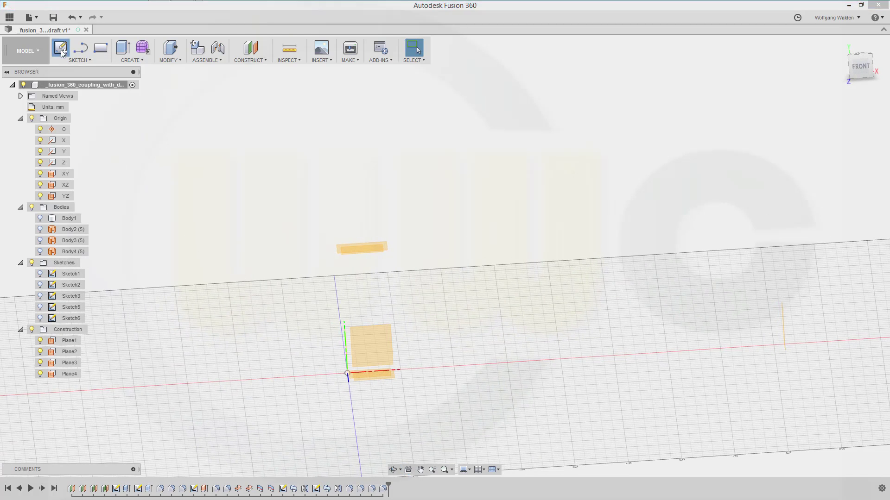
left_click(243, 139)
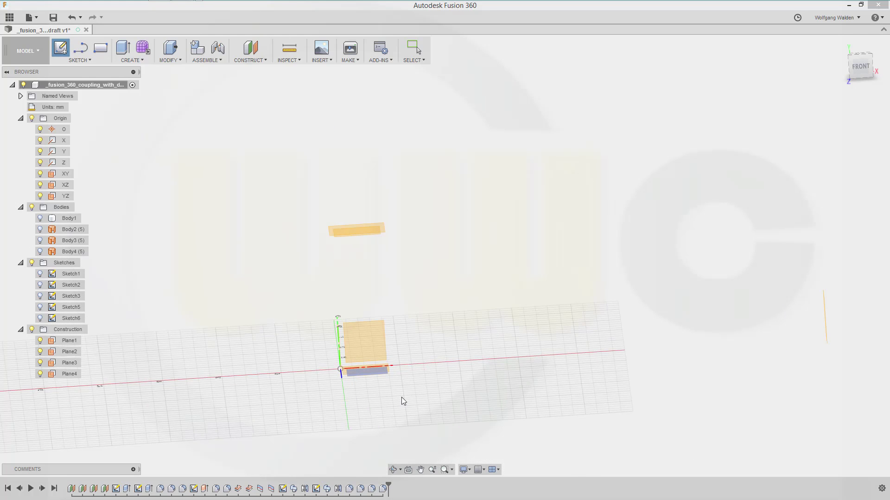
left_click(69, 363)
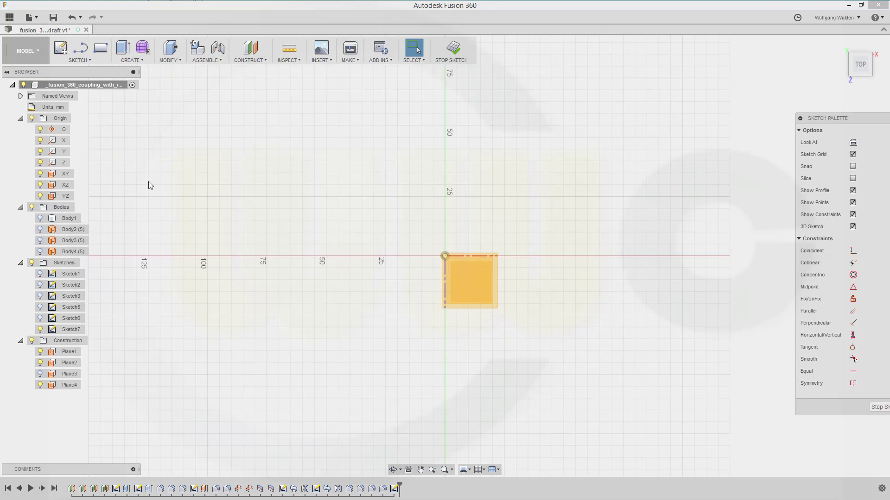
- Draw a 50 mm diameter circle centred on the origin and finish the sketch
key("c")
left_click(445, 256)
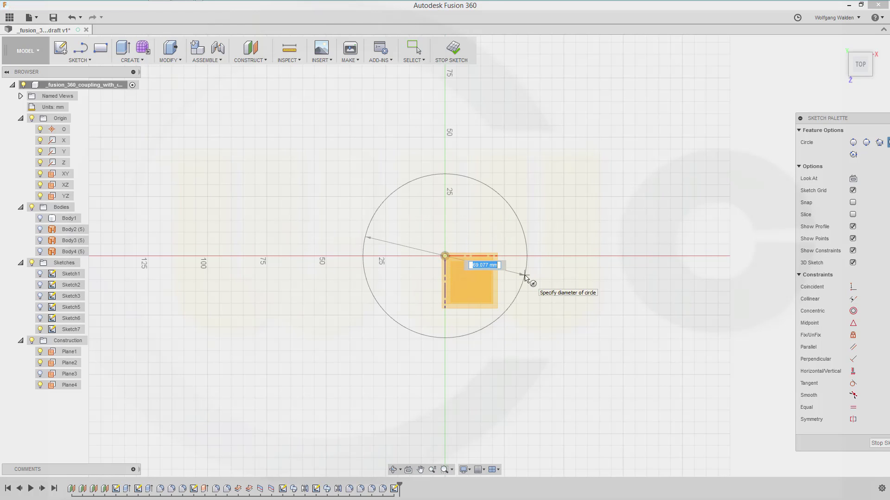
type("50")
key("Tab")
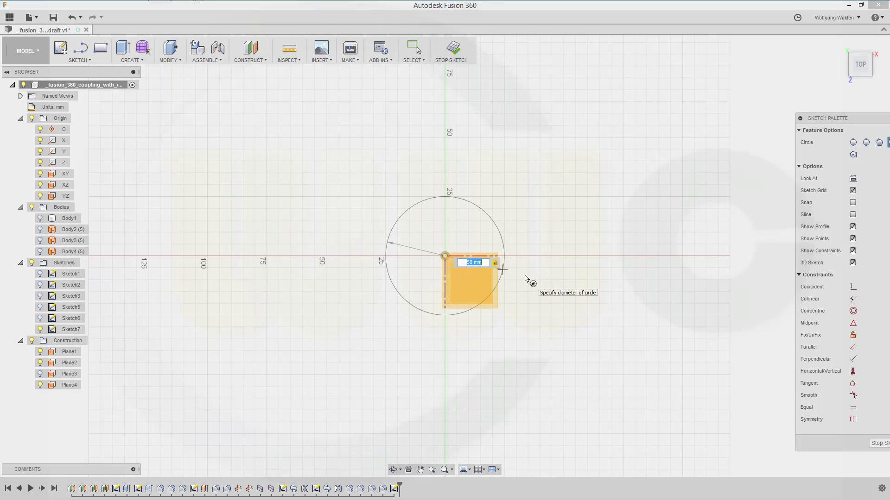
key("Return")
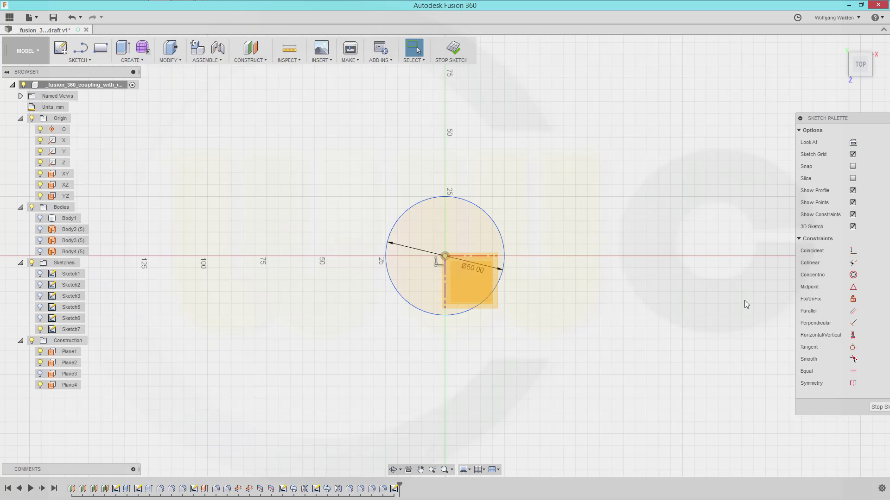
left_click(878, 407)
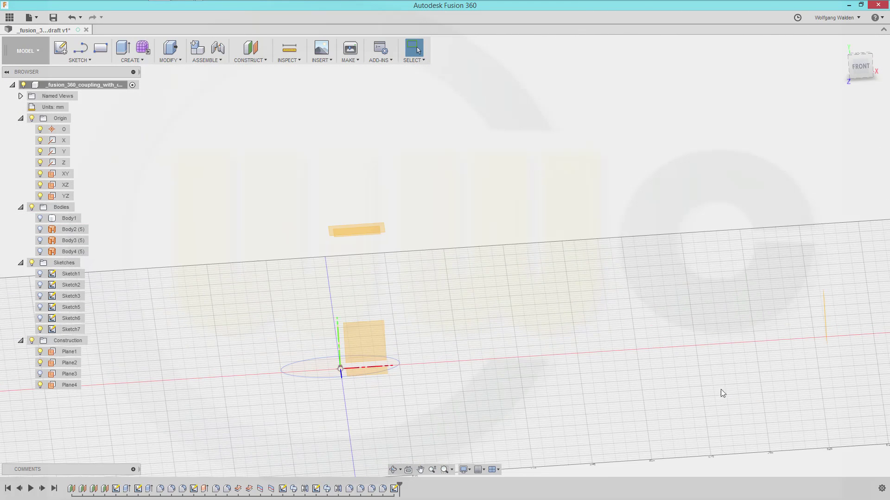
- Begin a two-sided extrusion of the 50 mm circle profile
left_click(122, 51)
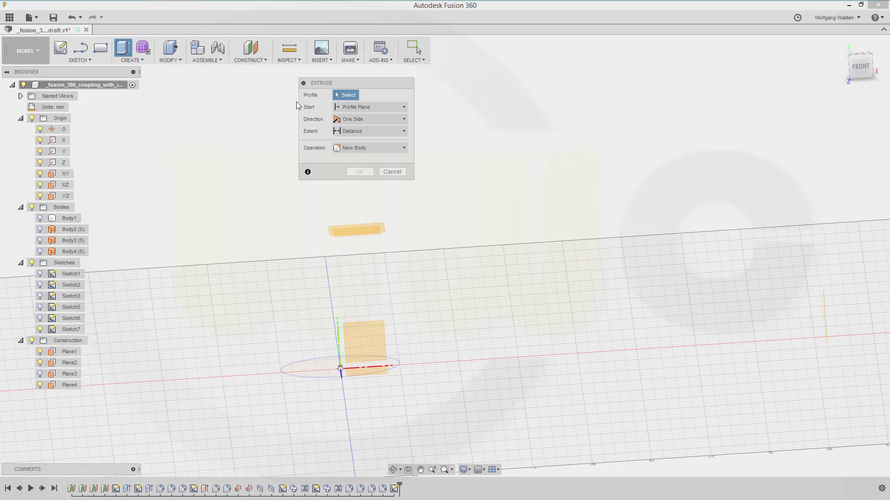
left_click(398, 120)
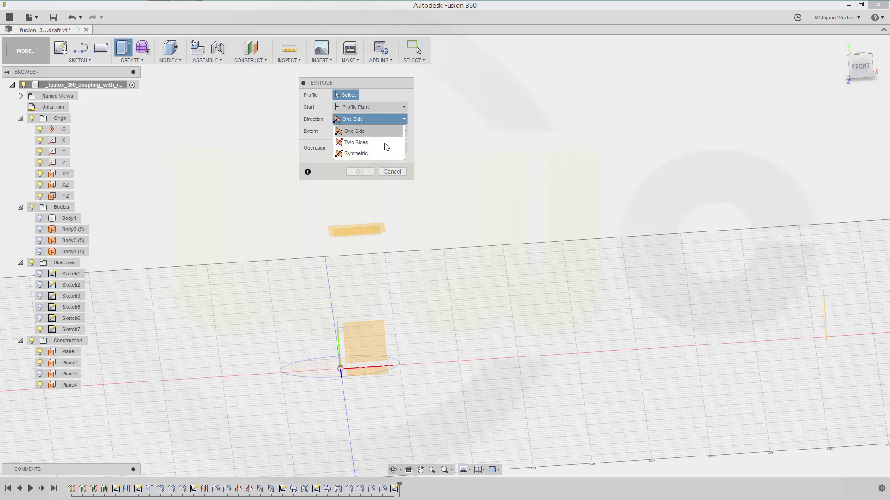
left_click(383, 144)
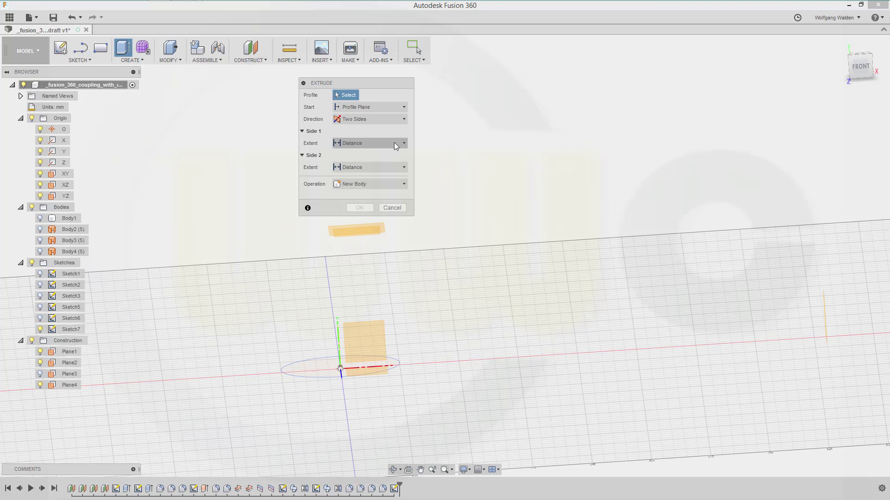
left_click(394, 375)
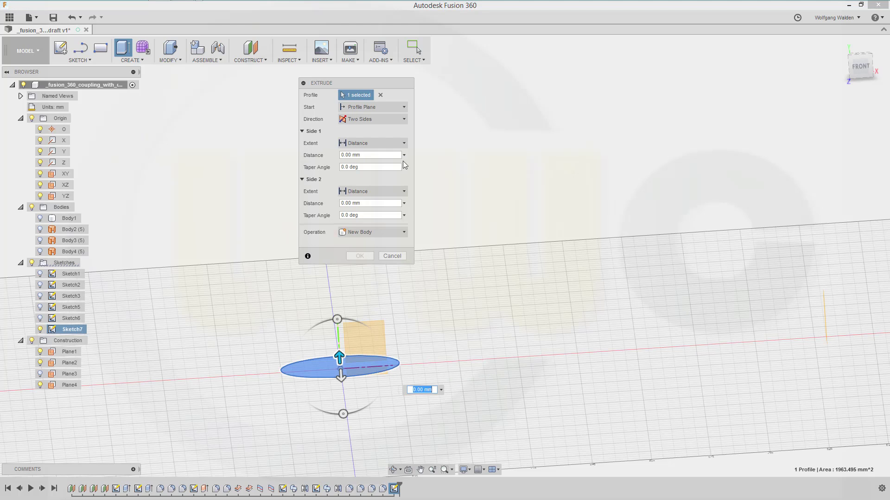
- Extrude side 1 by 24 mm with a -4° taper and side 2 by 1 mm, creating Body5
left_click(363, 156)
type("24")
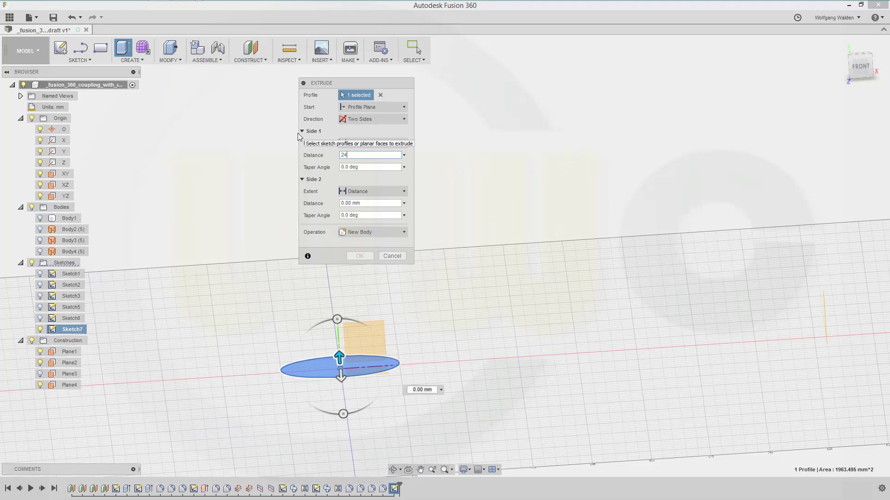
left_click(376, 168)
type("4")
left_click(399, 203)
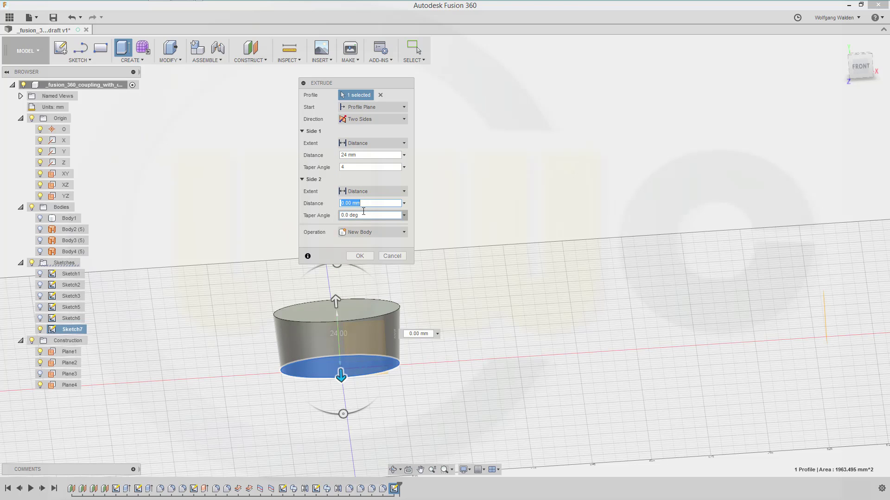
left_click(350, 166)
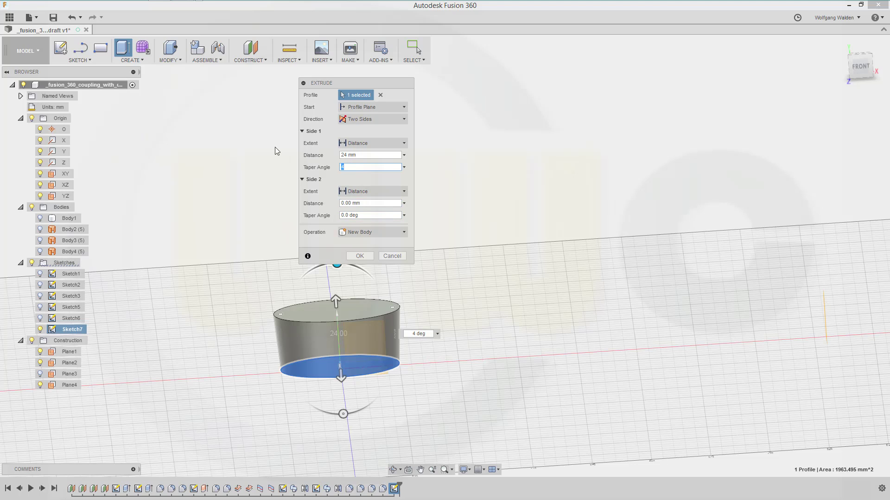
type("-4")
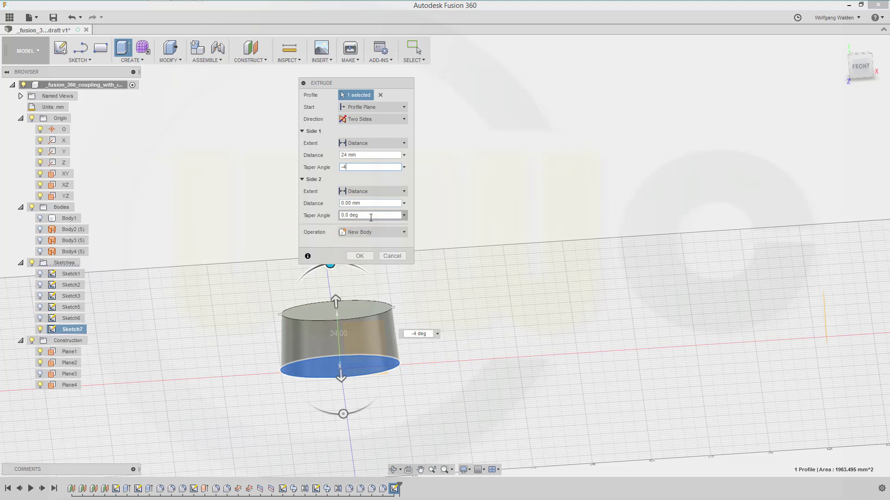
key("Tab")
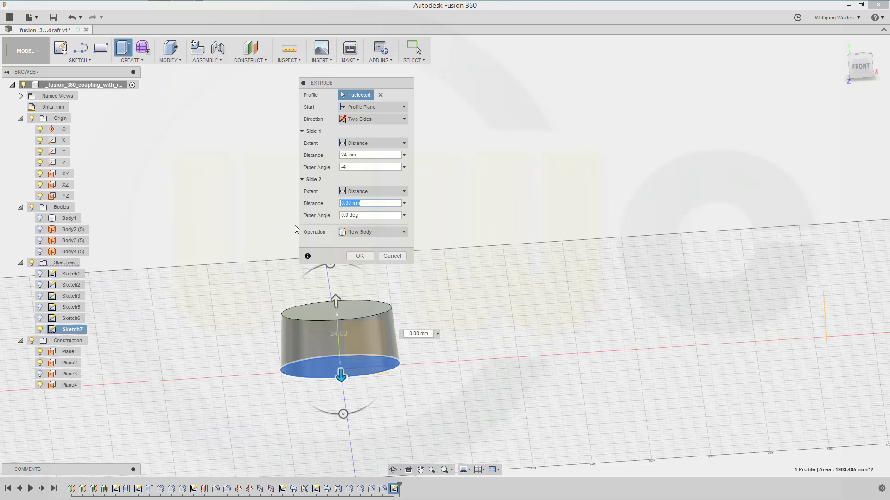
type("1")
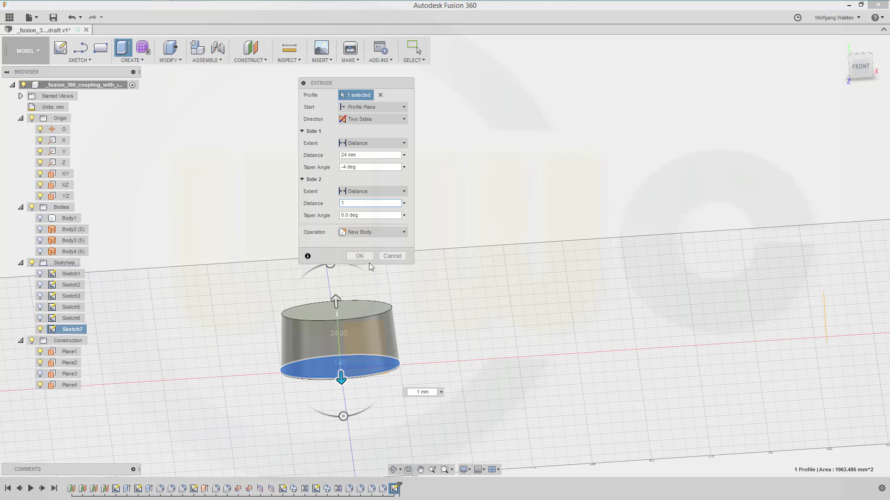
left_click(359, 256)
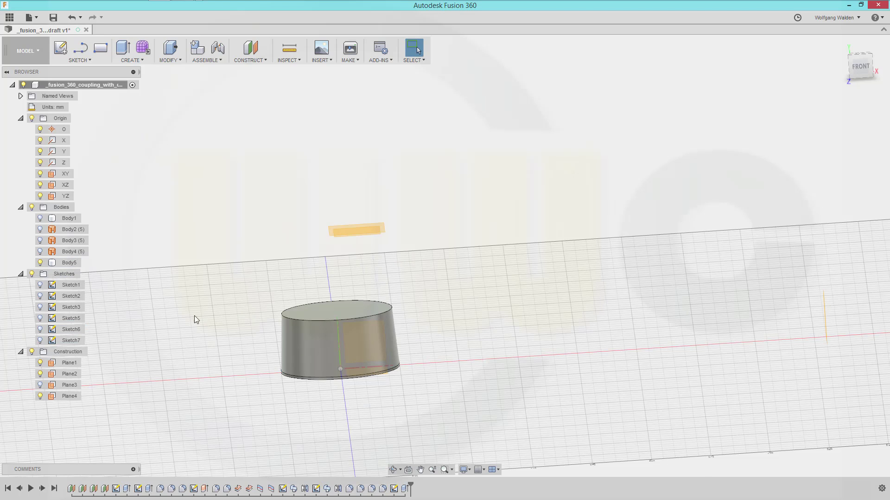
- Set up a Bodies-type mirror of the tapered Body5, ready to pick the mirror plane
middle_click_drag(194, 315, 167, 313, "shift")
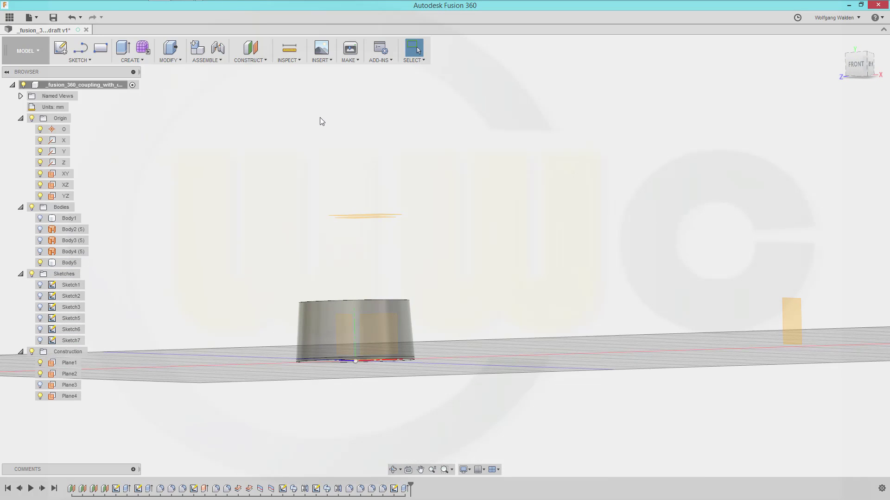
left_click(142, 61)
left_click(143, 249)
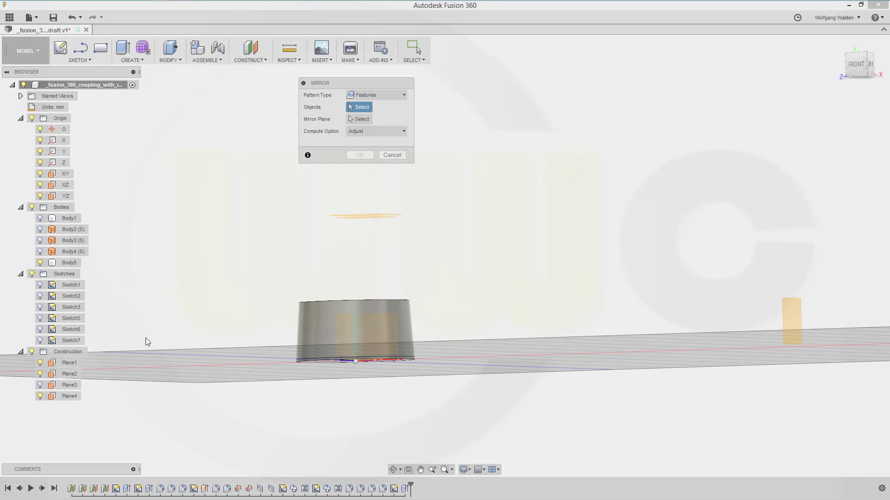
left_click(404, 95)
left_click(368, 118)
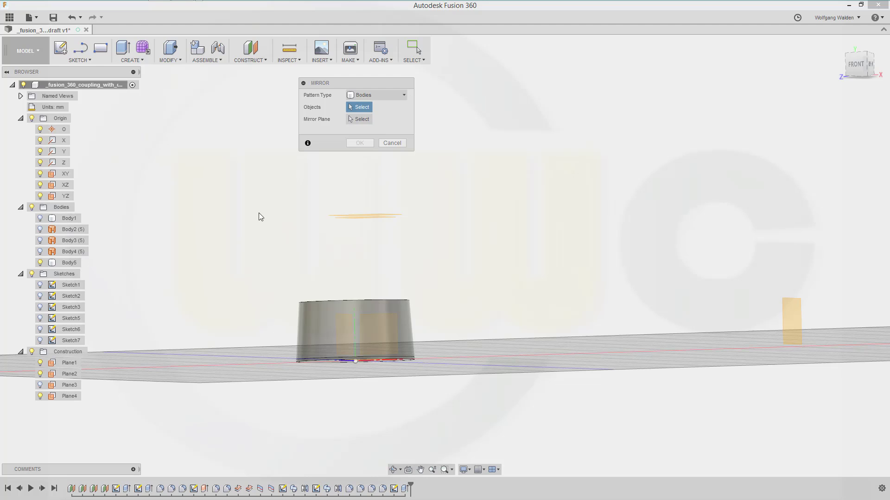
left_click(324, 319)
left_click(361, 120)
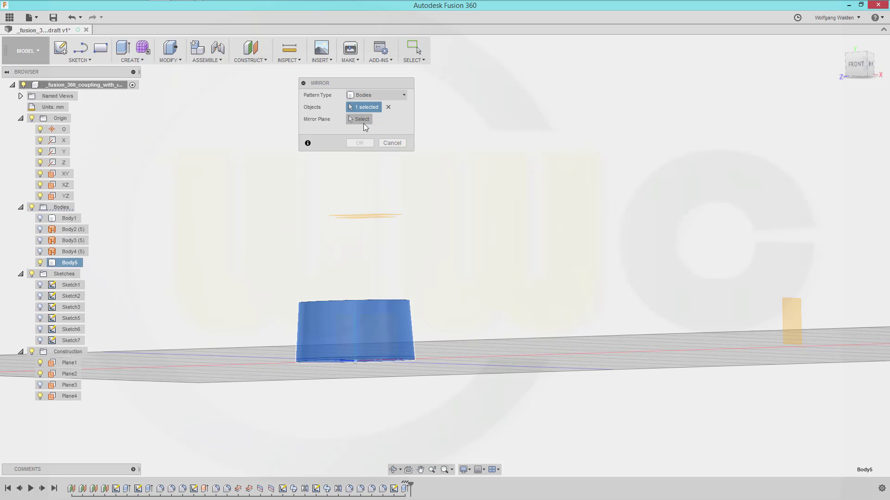
- Mirror the half cylinder across the XZ plane to create Body6 and complete the cylinder
left_click(66, 185)
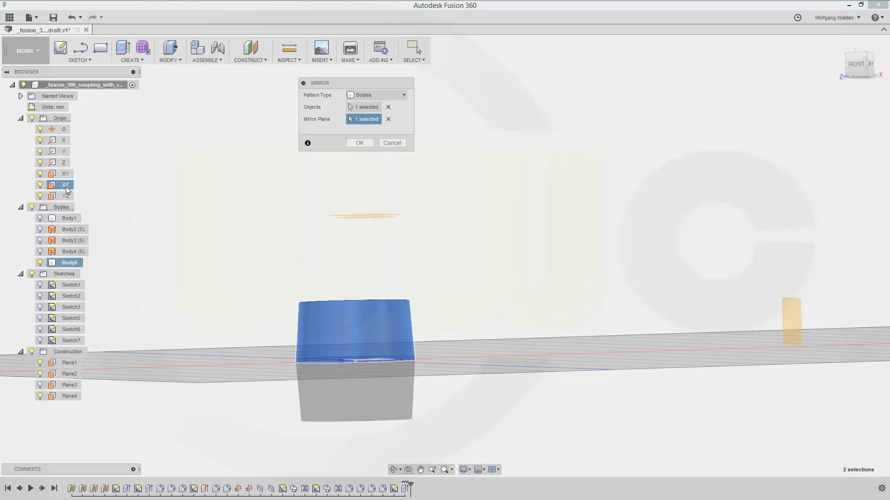
left_click(360, 144)
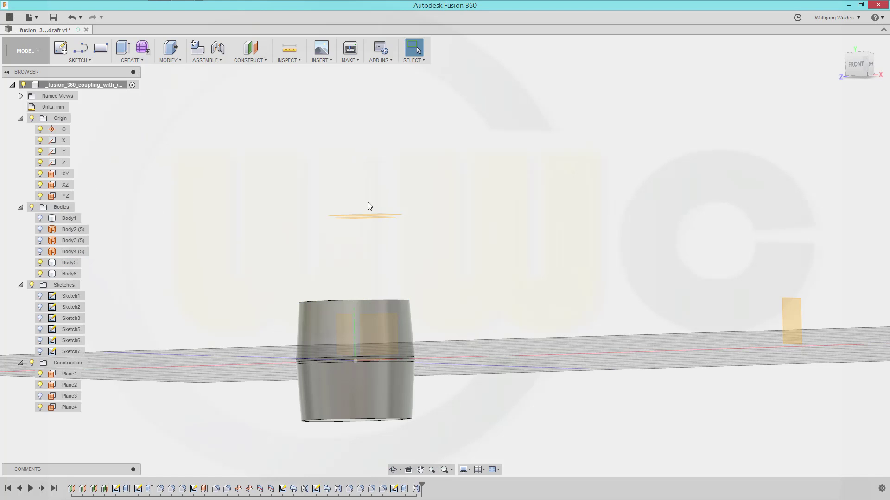
scroll(551, 246, "down", 2)
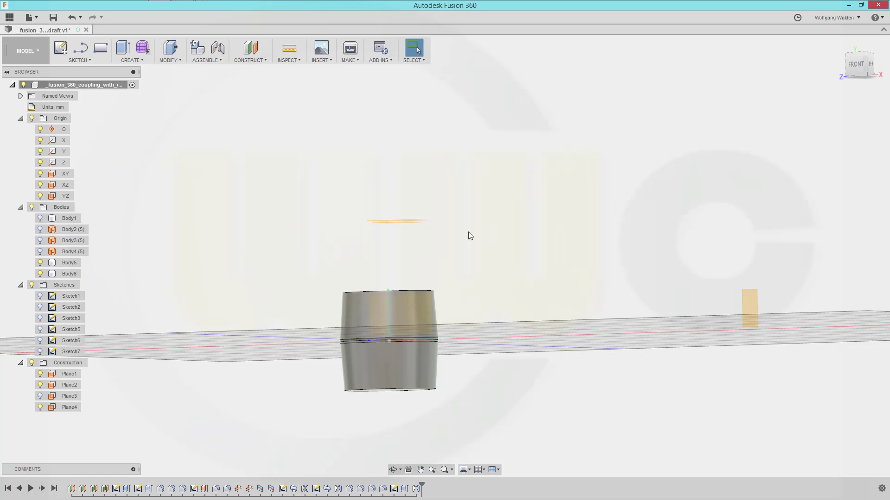
middle_click_drag(460, 249, 472, 272, "shift")
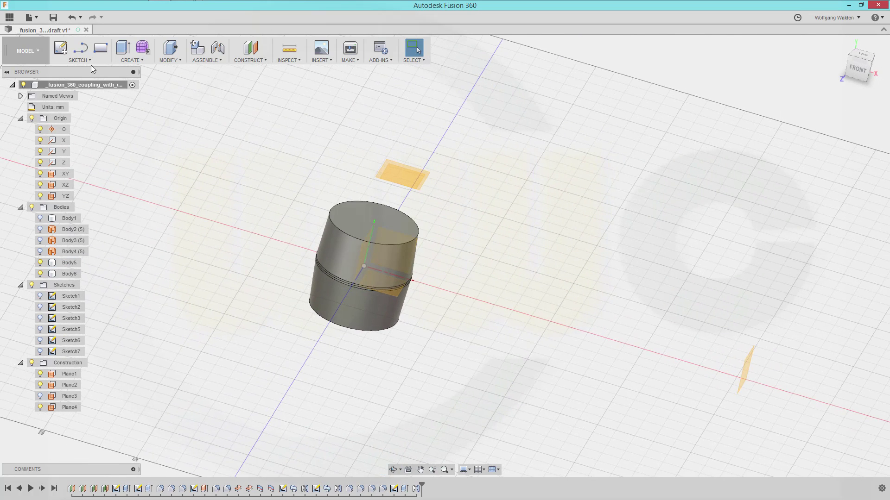
left_click(81, 47)
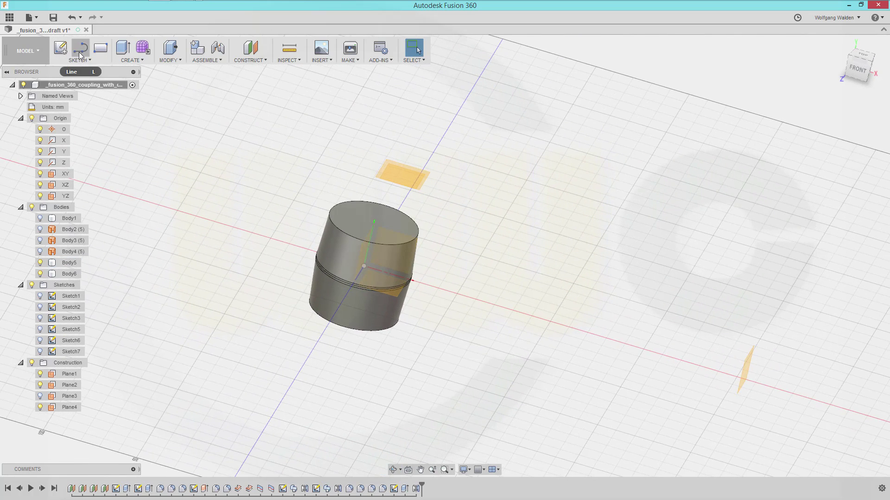
- Start a sketch on Plane4 and draw a 30 mm diameter circle
left_click(394, 167)
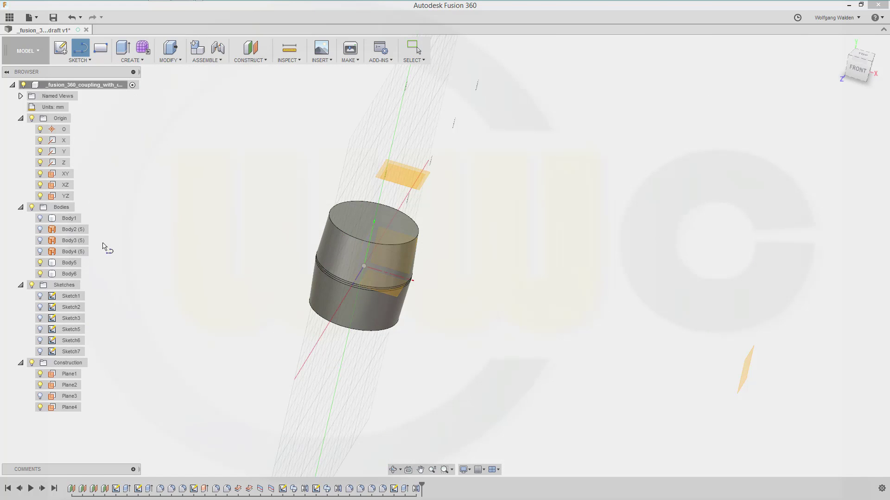
left_click(70, 408)
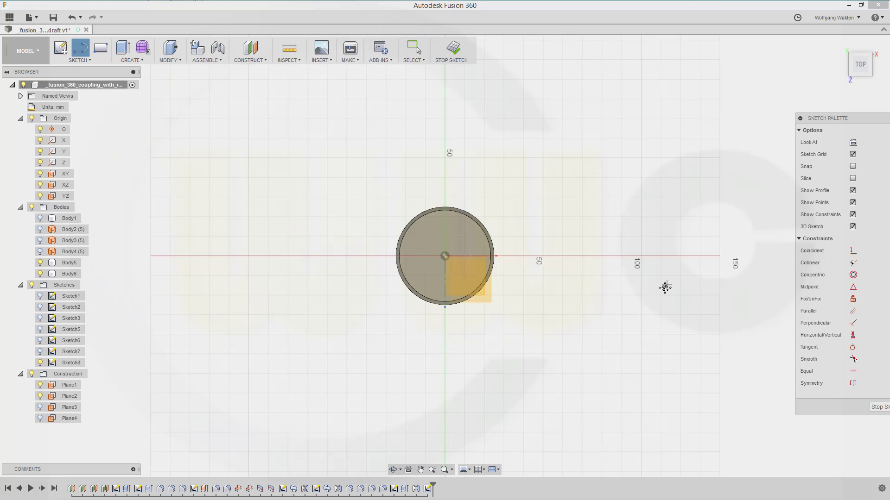
middle_click_drag(665, 288, 408, 312)
key("l")
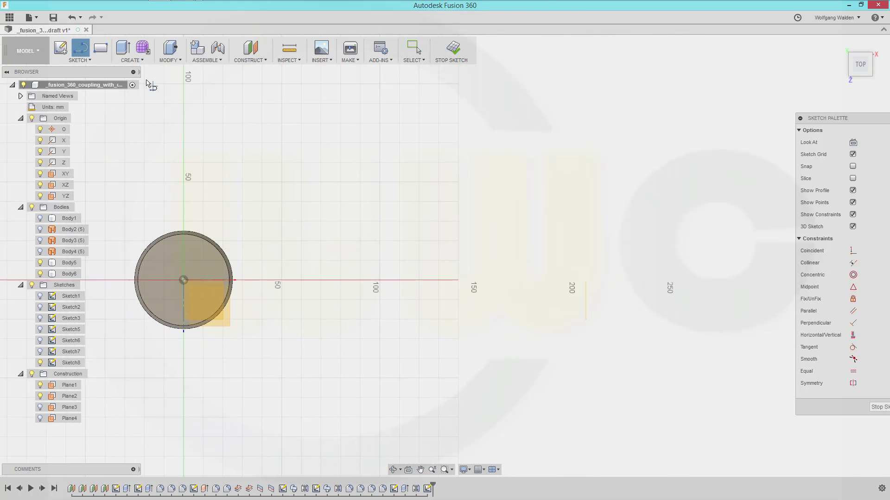
key("c")
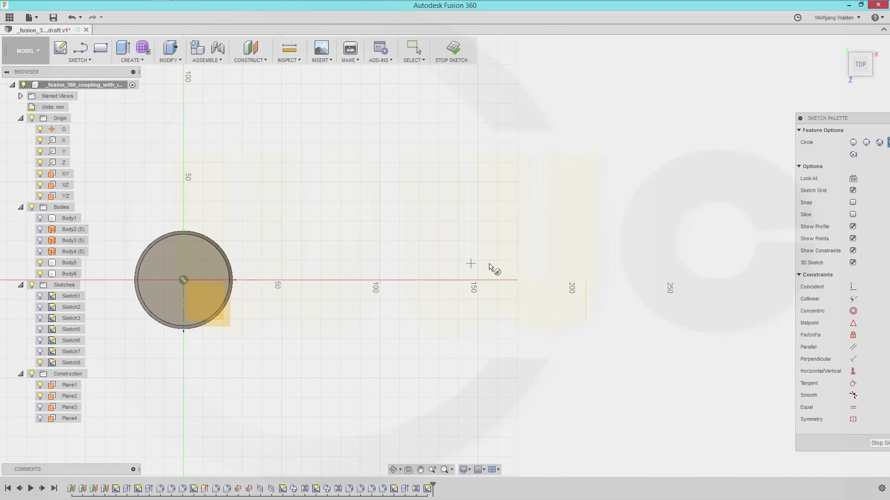
left_click(454, 244)
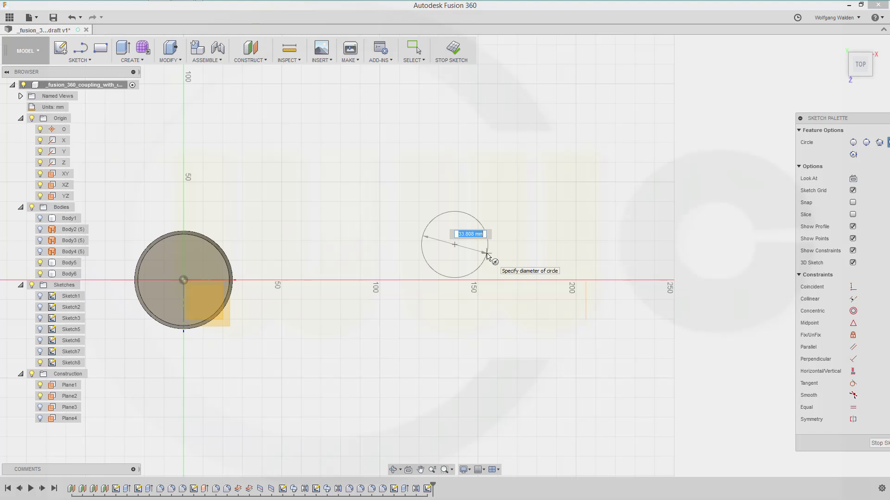
type("30")
key("Tab")
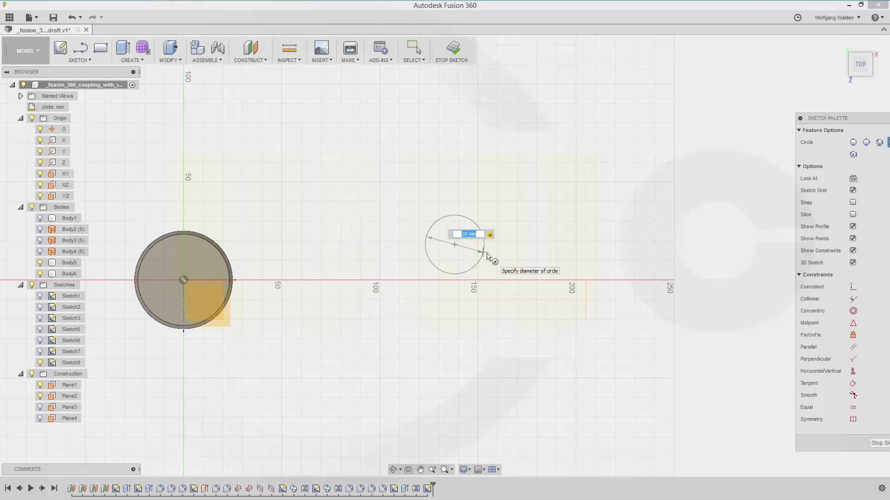
key("Return")
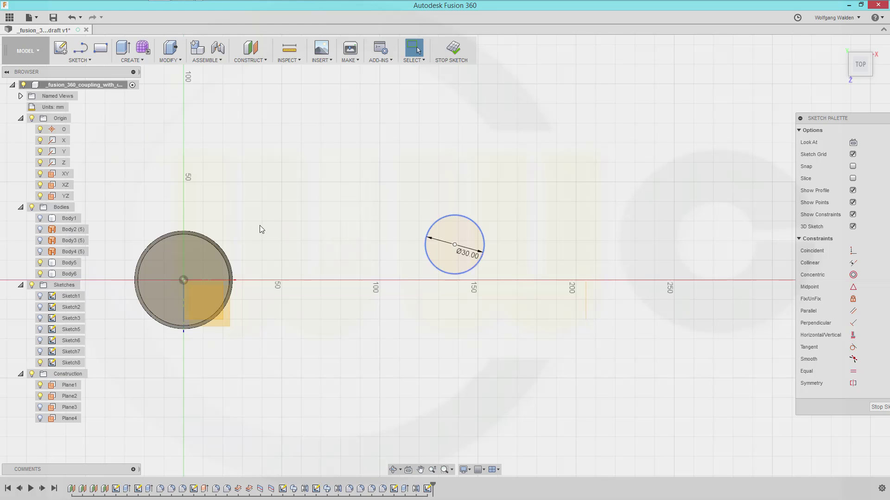
- Project the plane's edge, constrain the circle centre horizontal and onto the line's top endpoint, and finish
key("p")
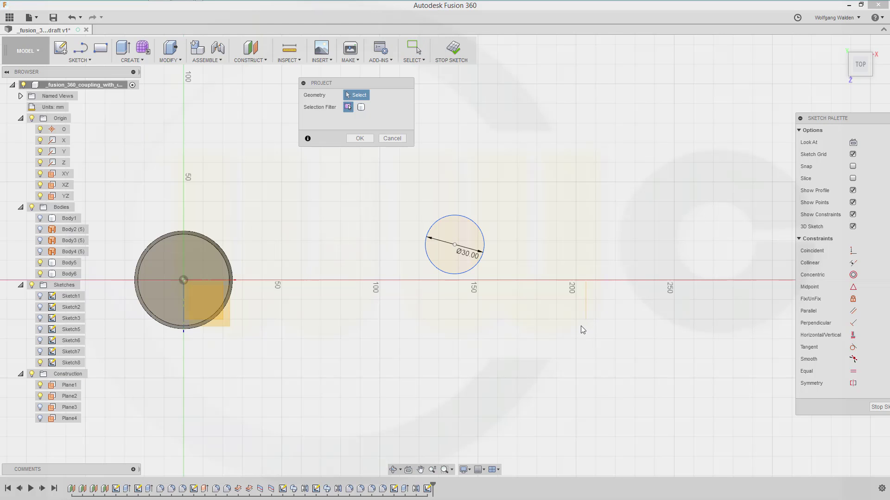
left_click(586, 308)
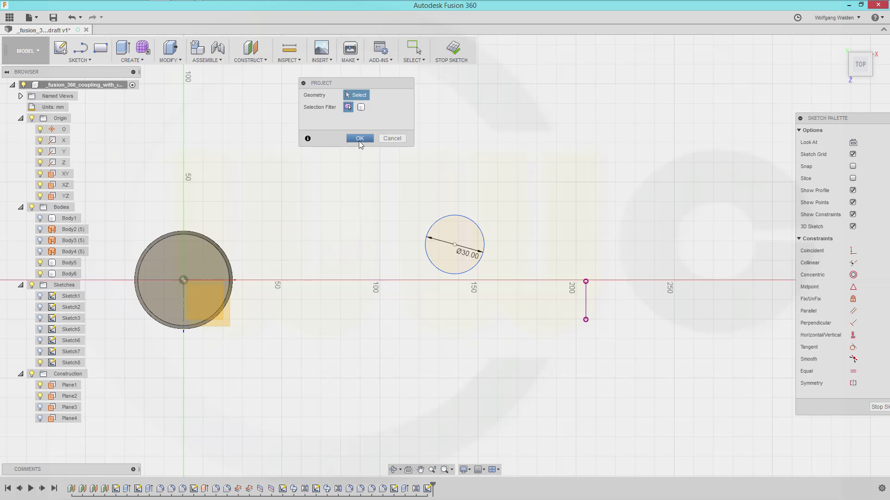
left_click(360, 139)
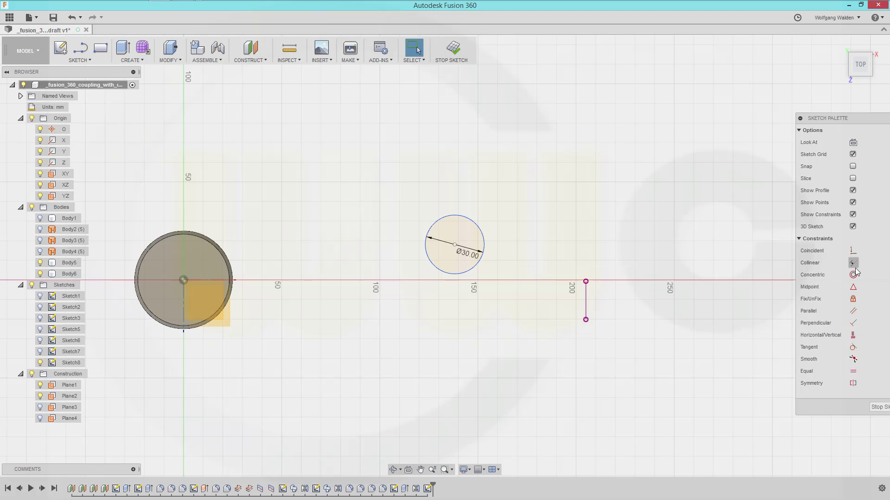
left_click(852, 335)
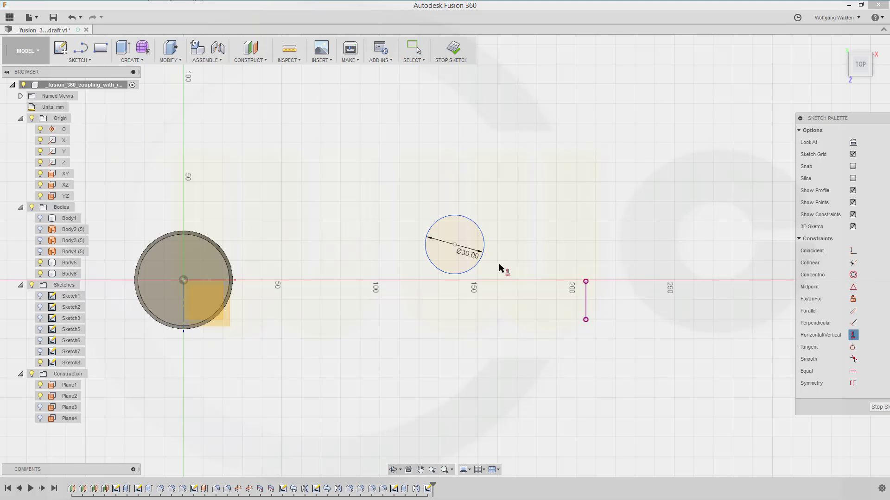
left_click(454, 244)
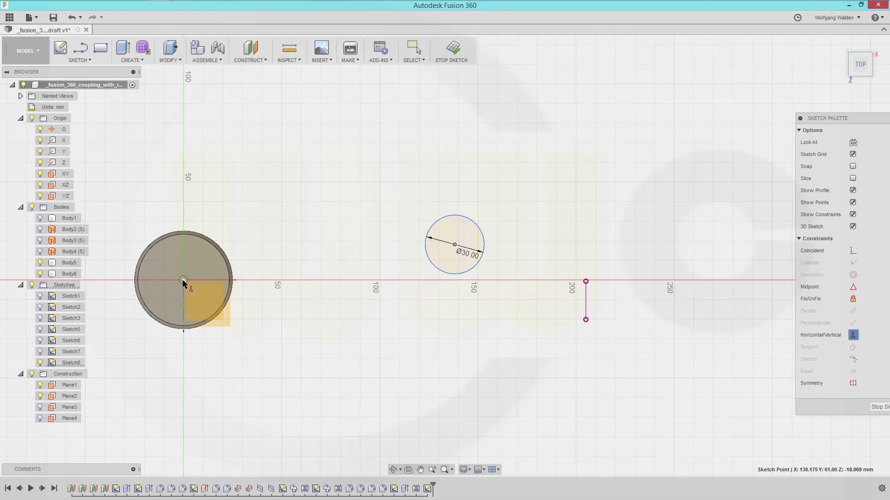
left_click(183, 281)
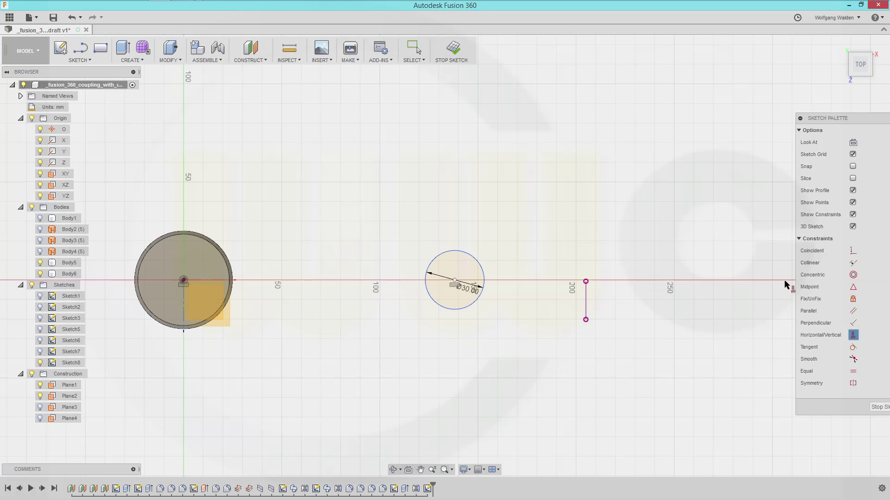
left_click(853, 251)
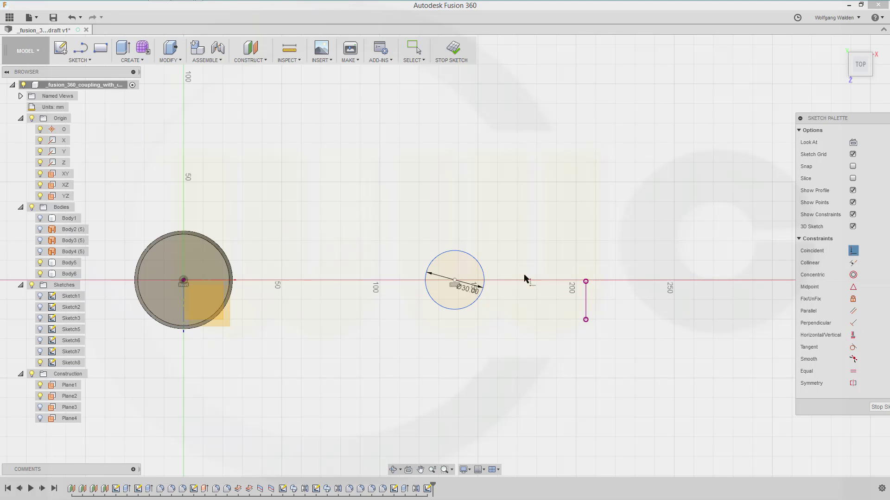
left_click(454, 281)
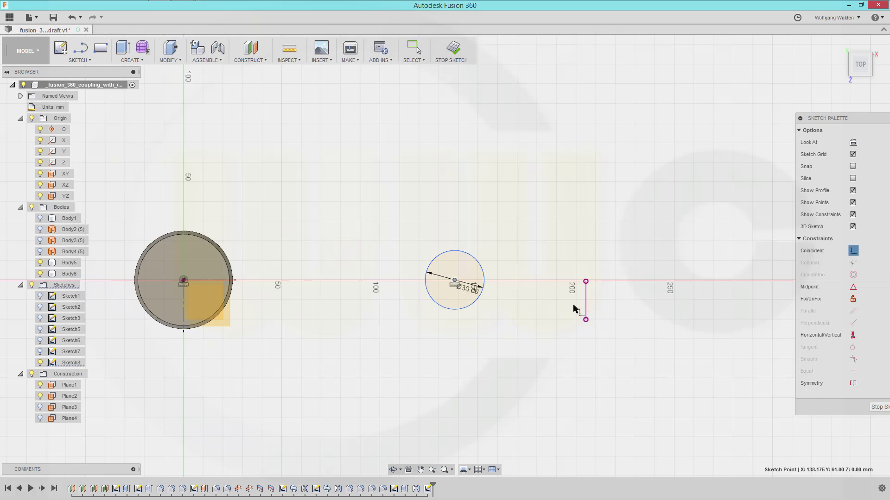
left_click(585, 282)
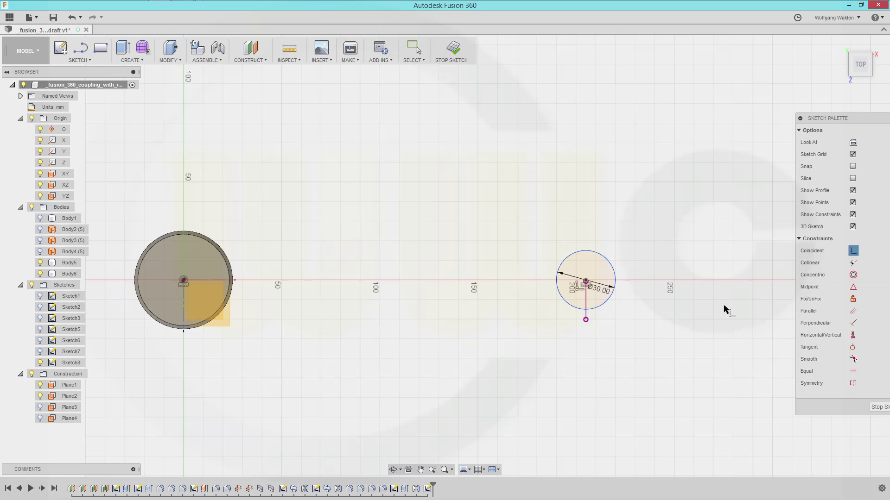
left_click(872, 406)
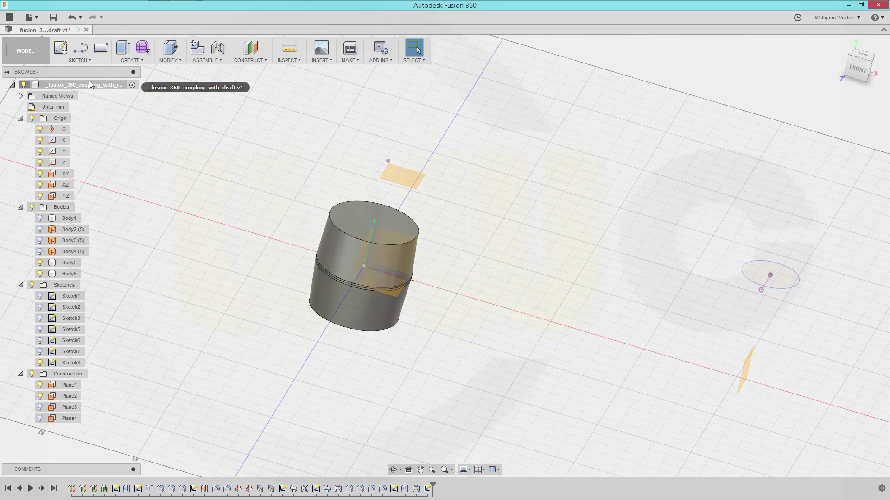
- Extrude the Ø30 mm circle two-sided, 14 mm with -4° taper, as new Body7
left_click(121, 48)
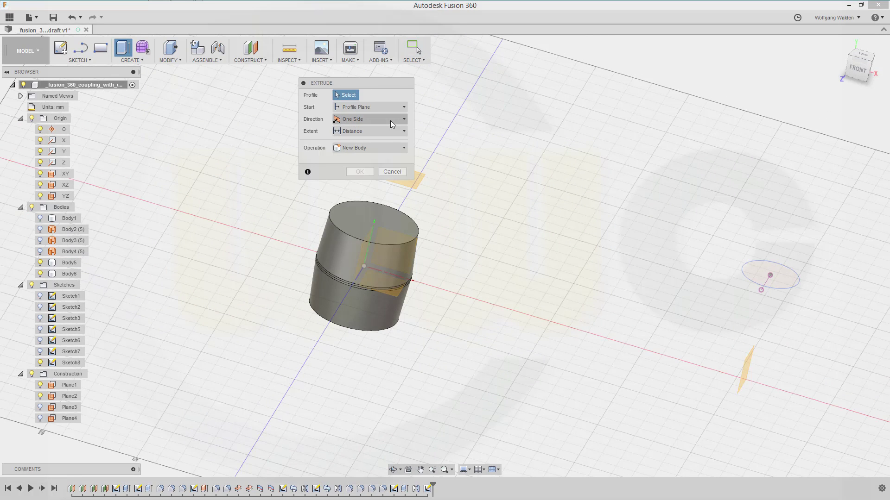
left_click(402, 120)
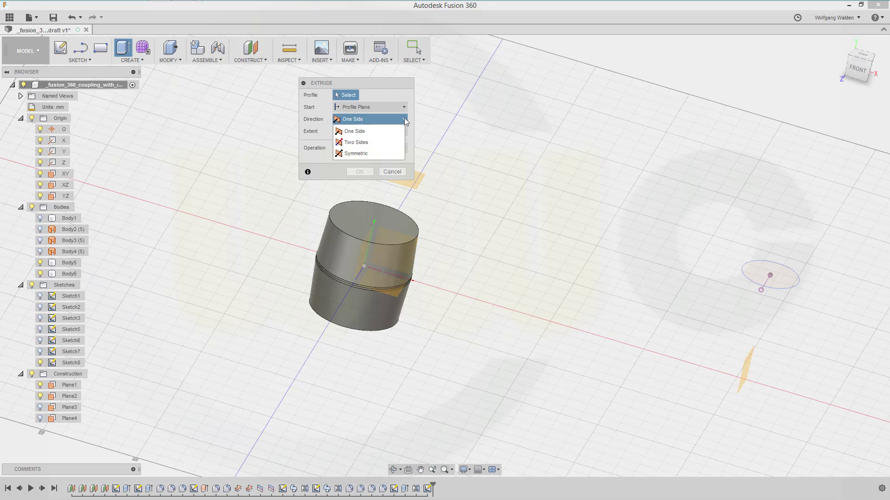
left_click(385, 139)
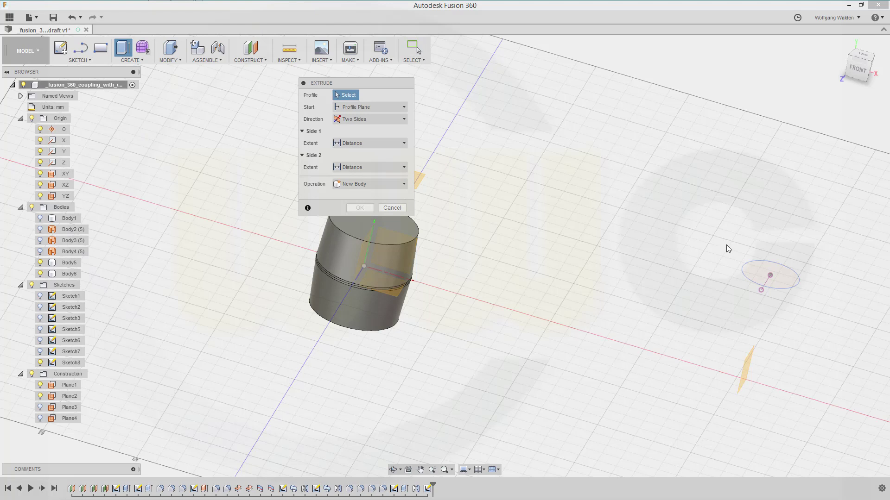
left_click(744, 274)
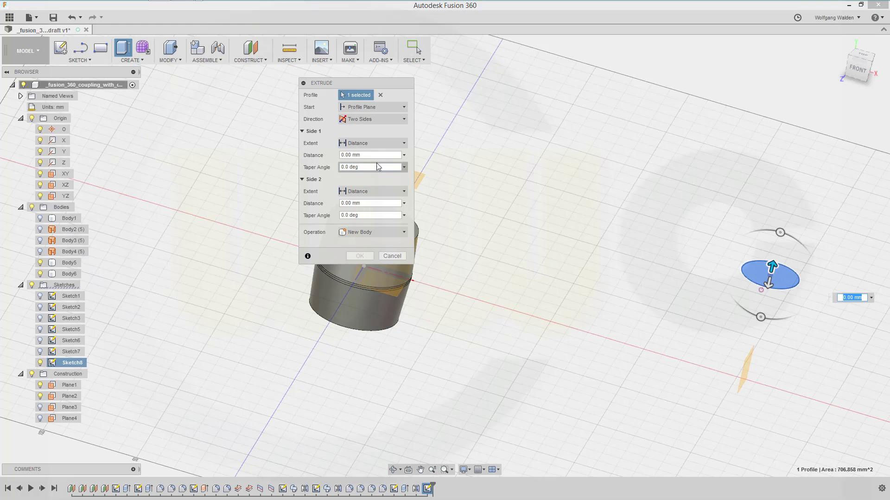
left_click(367, 155)
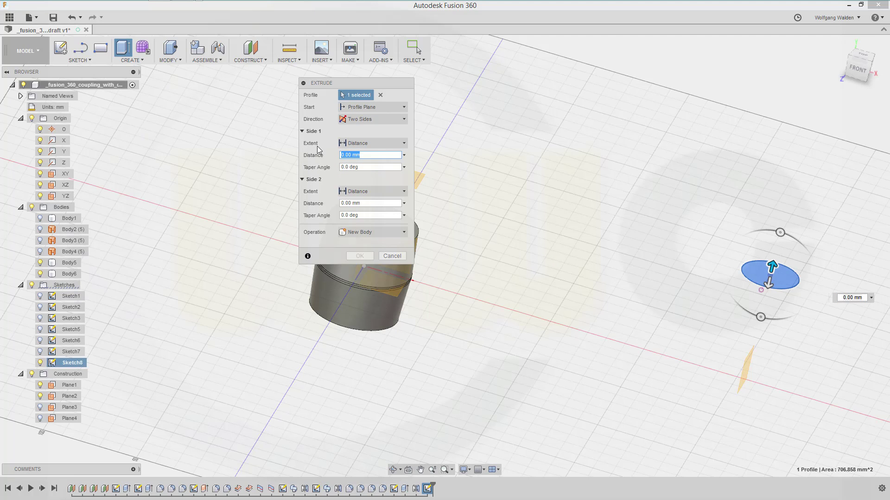
type("14")
key("Tab")
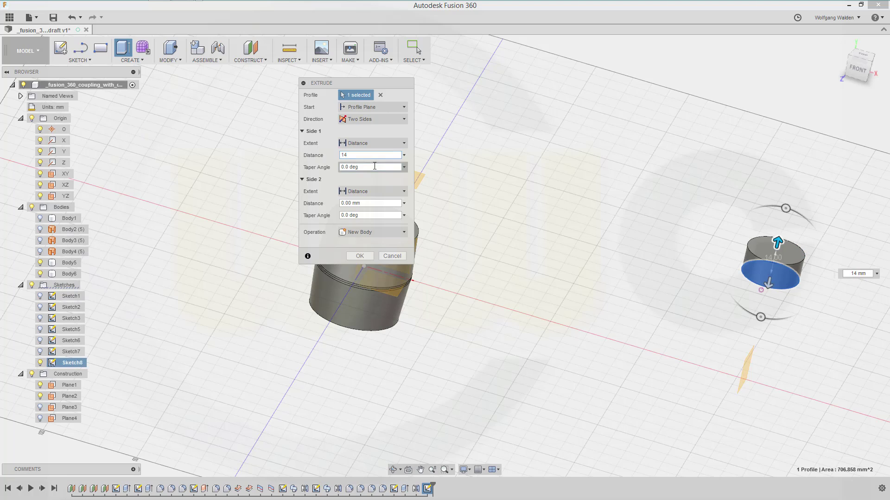
type("-4")
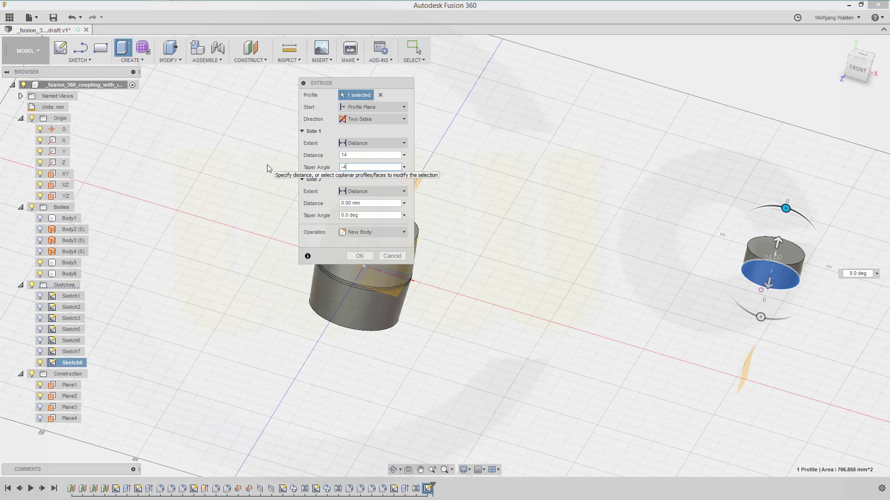
left_click(384, 202)
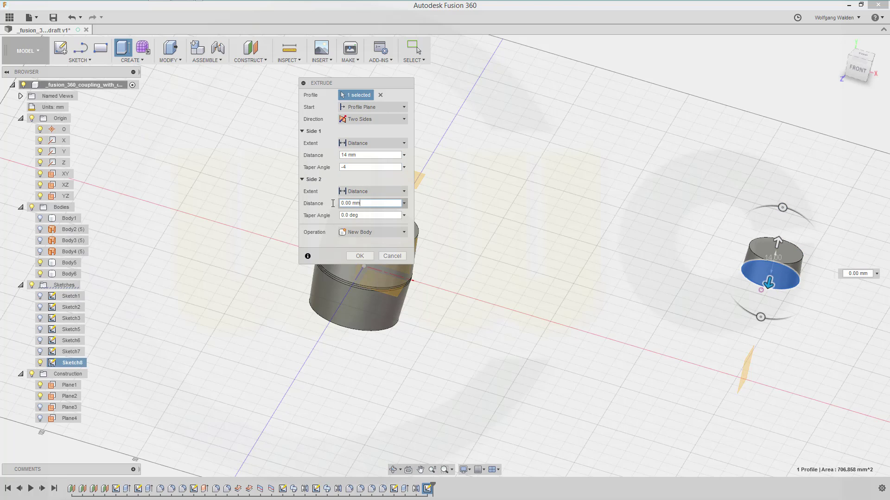
left_click(360, 256)
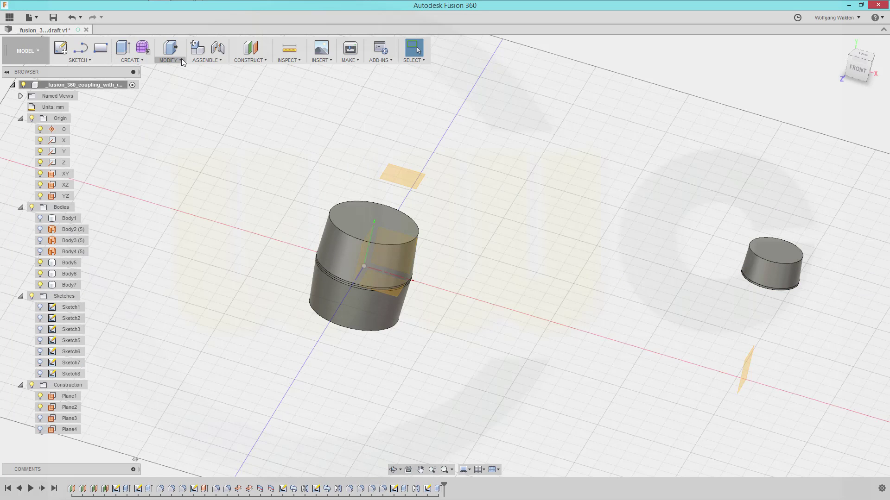
- Mirror the small right cylinder Body7 across Plane4
left_click(141, 57)
left_click(139, 250)
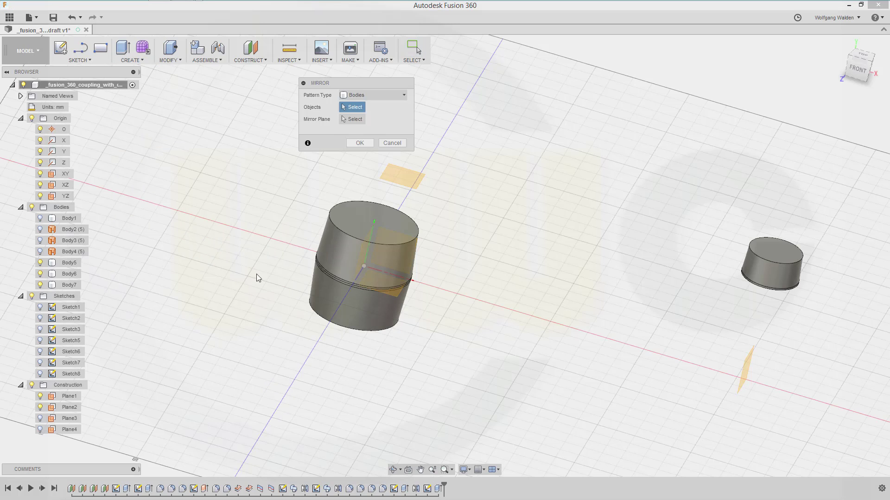
left_click(782, 270)
left_click(346, 120)
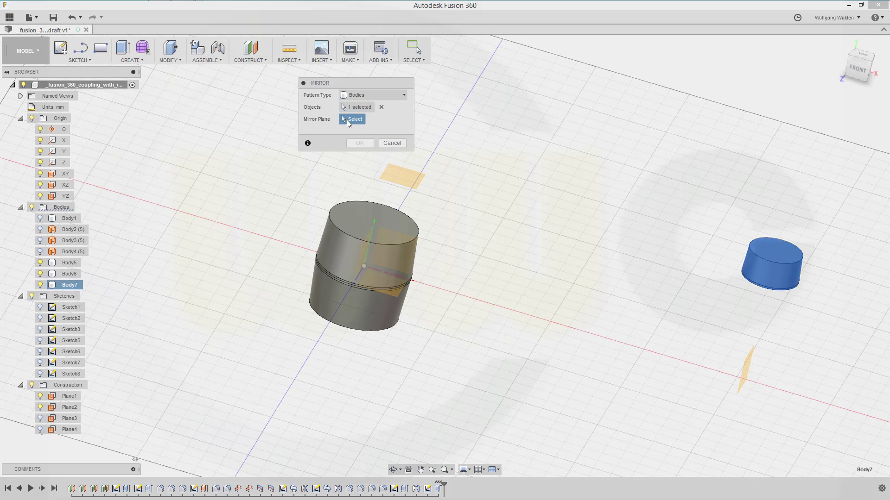
left_click(69, 430)
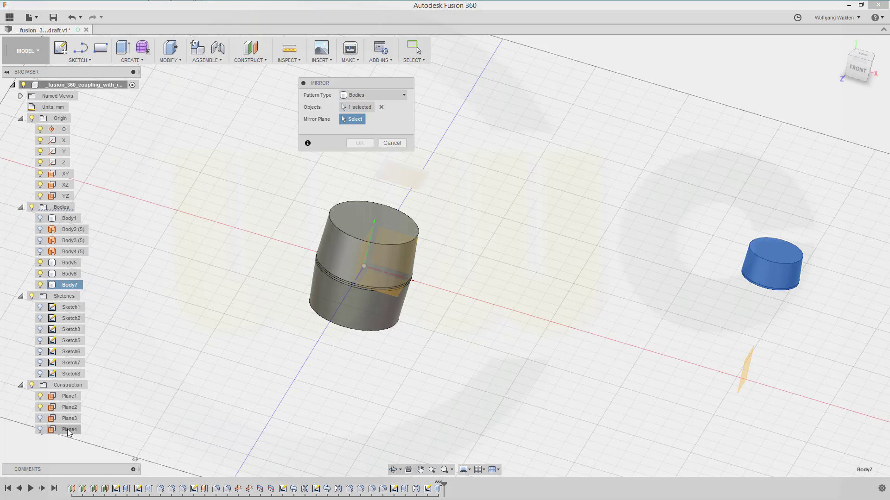
left_click(360, 142)
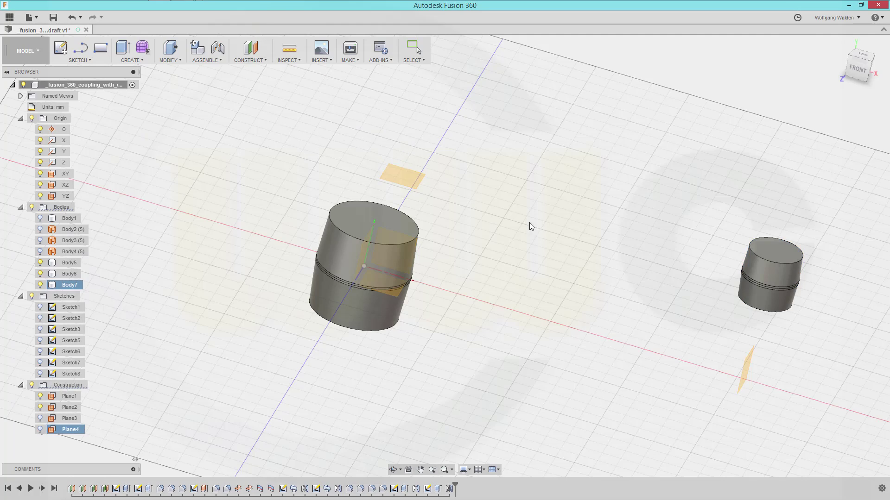
middle_click_drag(589, 260, 335, 321)
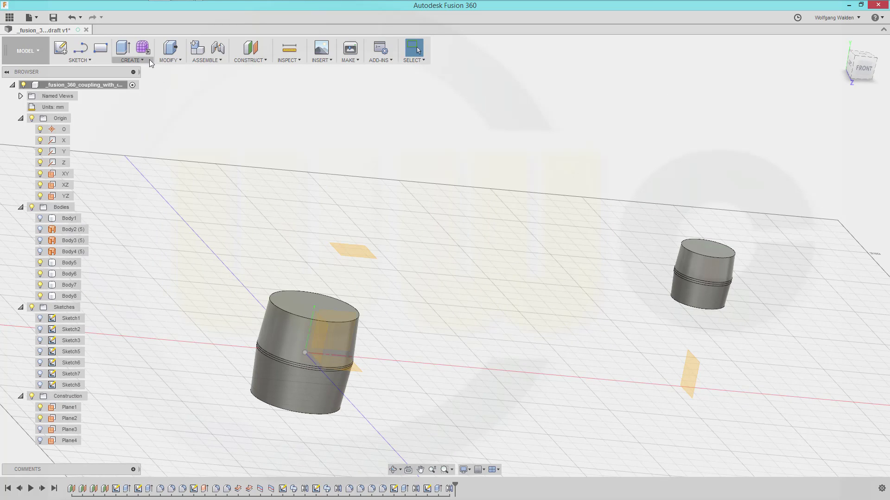
- Join Body5 with Body6, then Body7 with Body8, using Combine
left_click(179, 61)
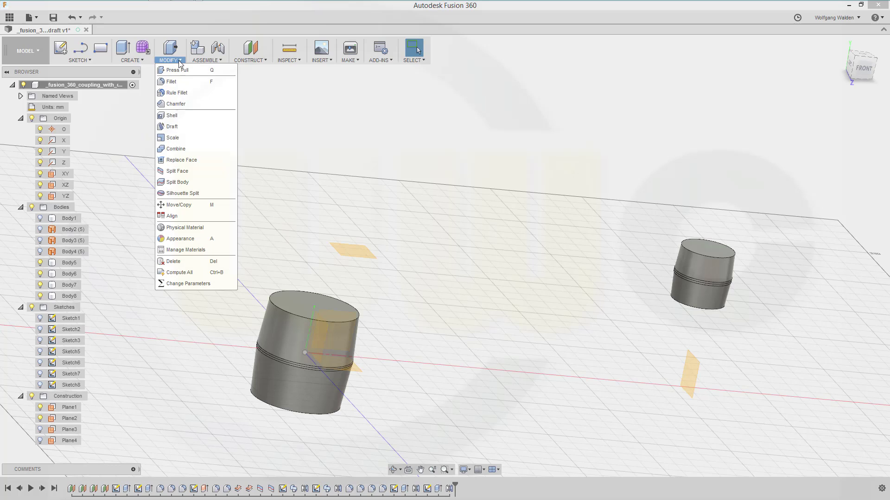
left_click(194, 148)
left_click(295, 329)
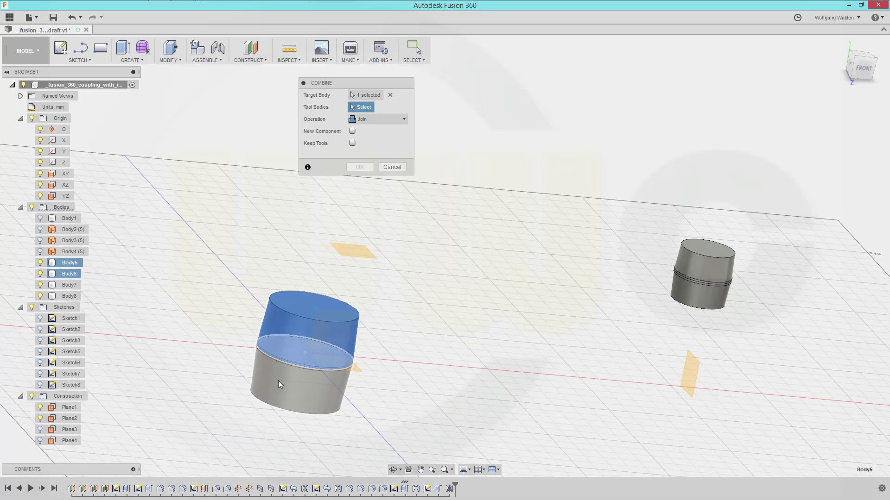
left_click(278, 381)
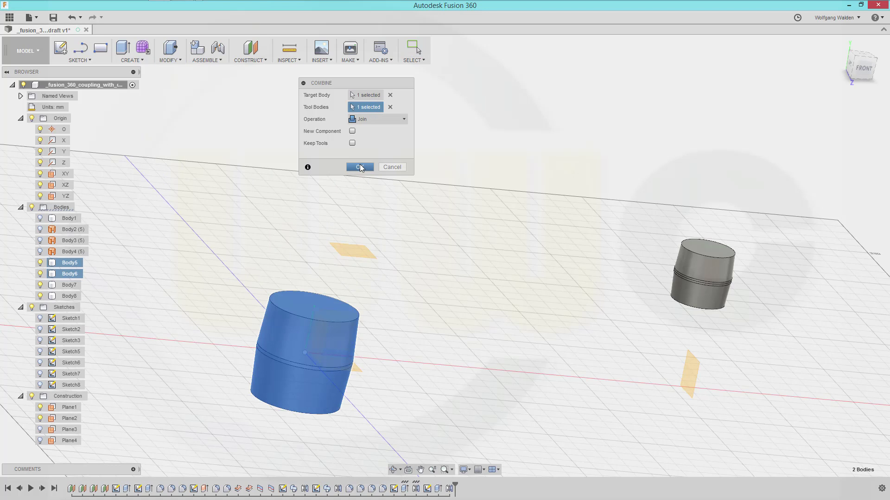
left_click(361, 167)
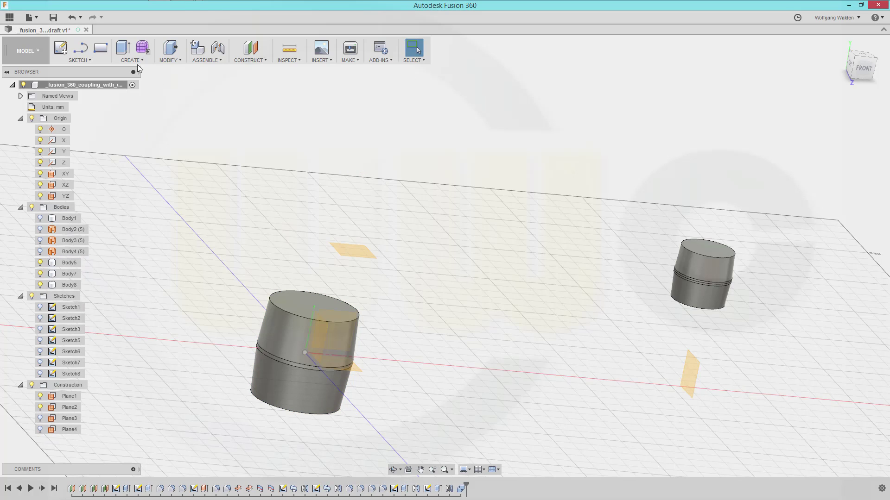
right_click(248, 126)
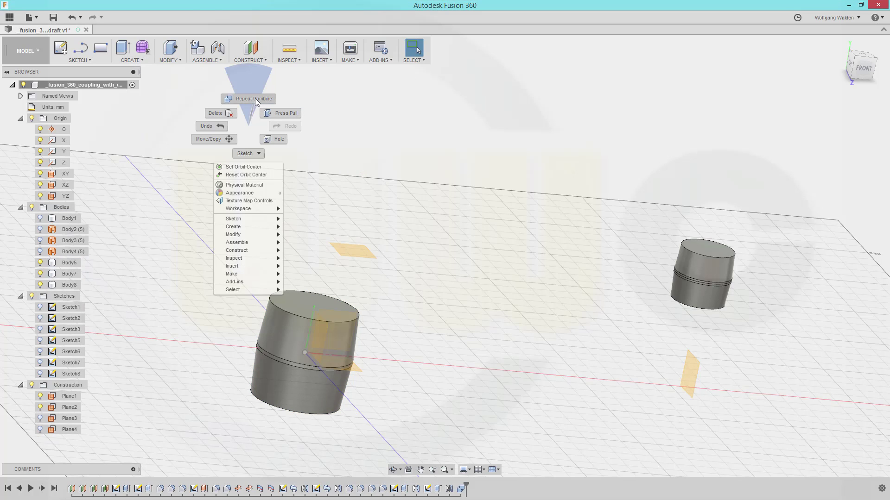
left_click(255, 99)
left_click(683, 266)
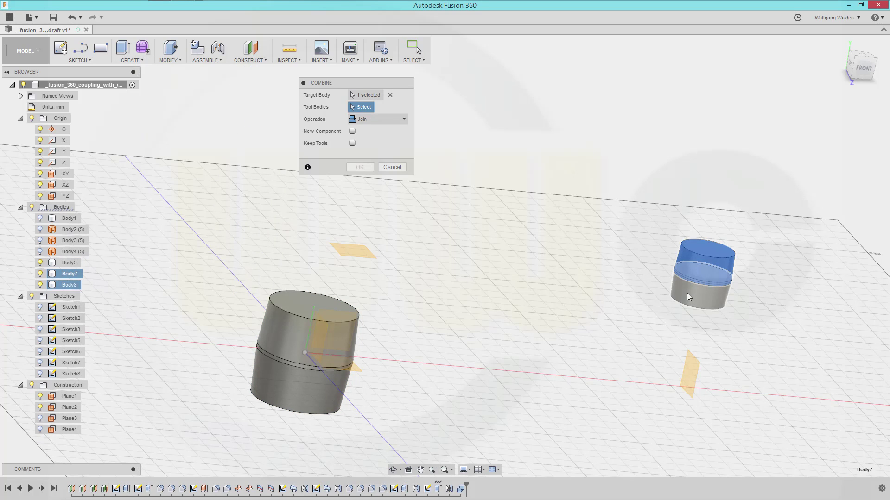
left_click(687, 293)
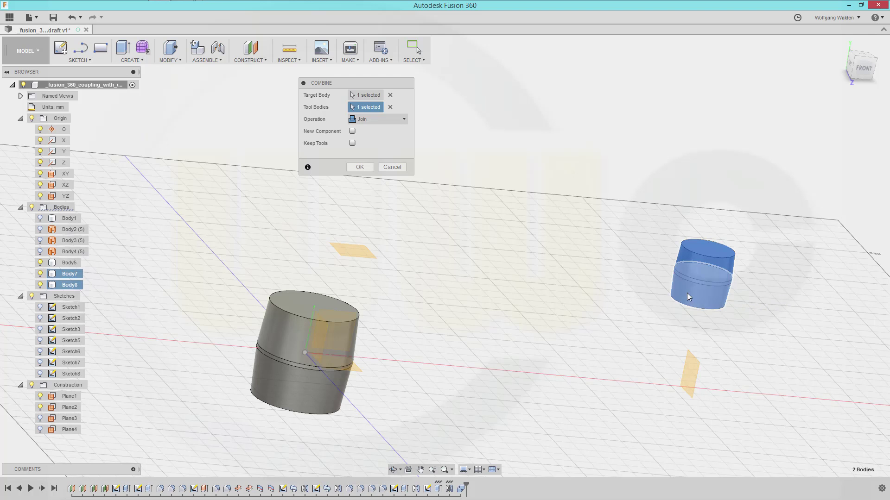
left_click(359, 167)
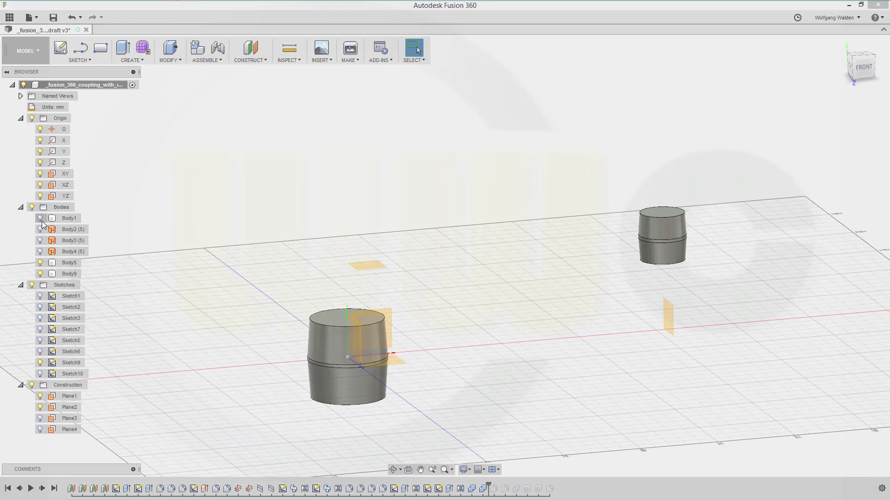
- Show the arm body and start a fillet on the left cylinder's seam edges, then cancel it
left_click(41, 219)
middle_click_drag(402, 267, 360, 272)
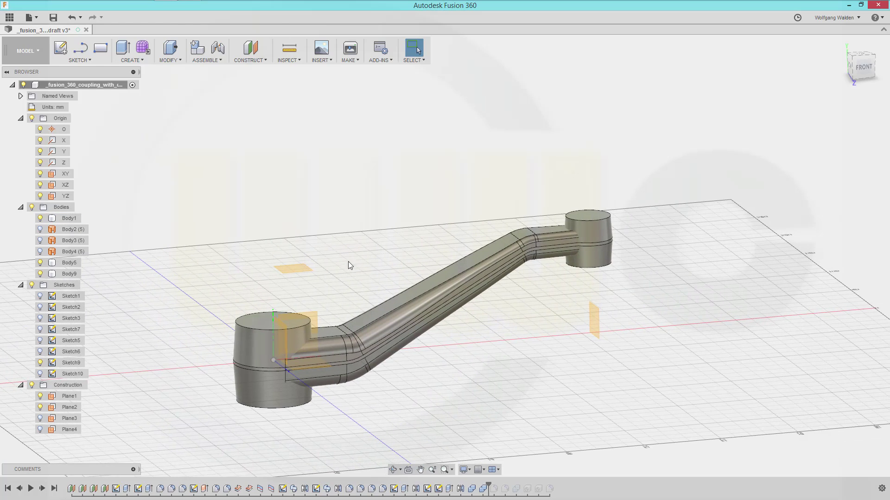
middle_click_drag(310, 283, 277, 330, "shift")
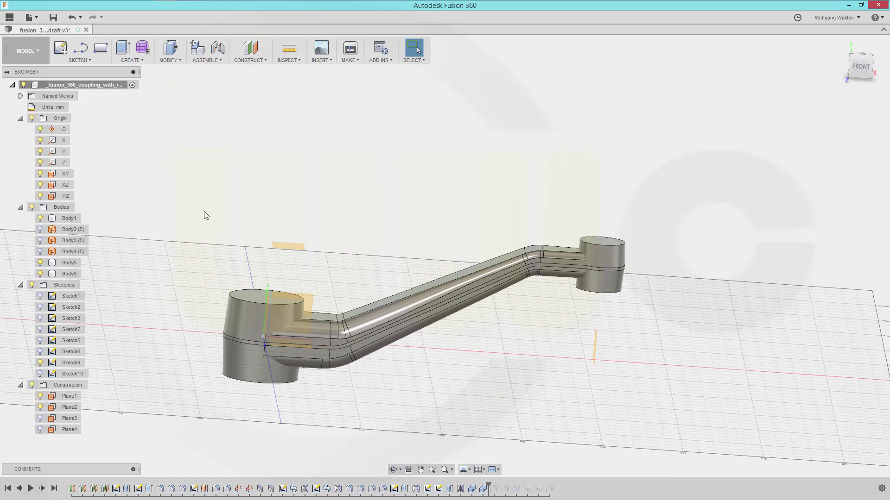
key("f")
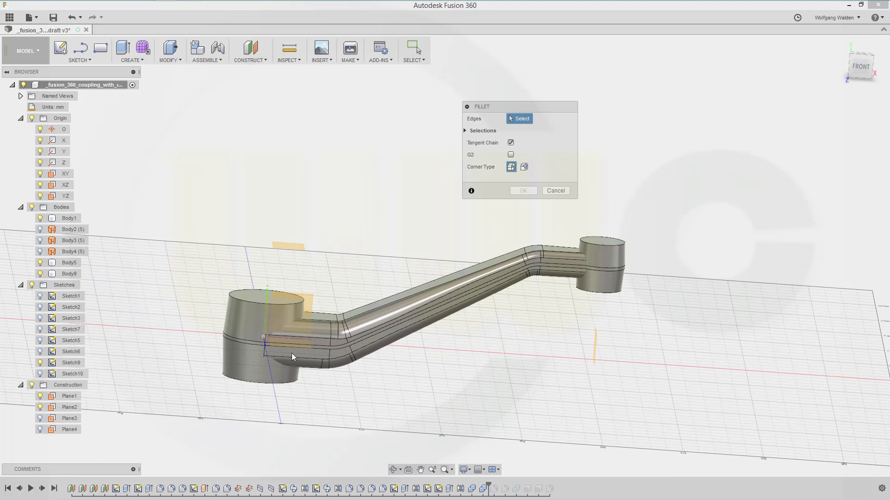
scroll(210, 341, "up", 3)
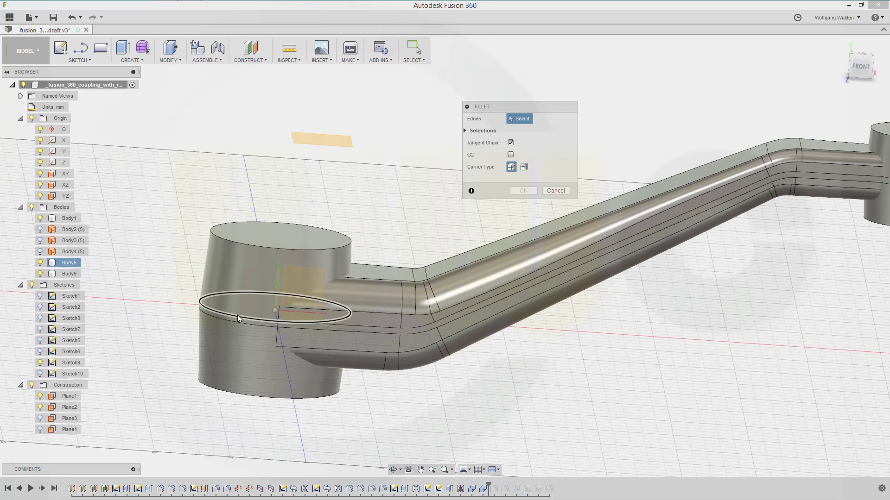
left_click(237, 315)
left_click(241, 324)
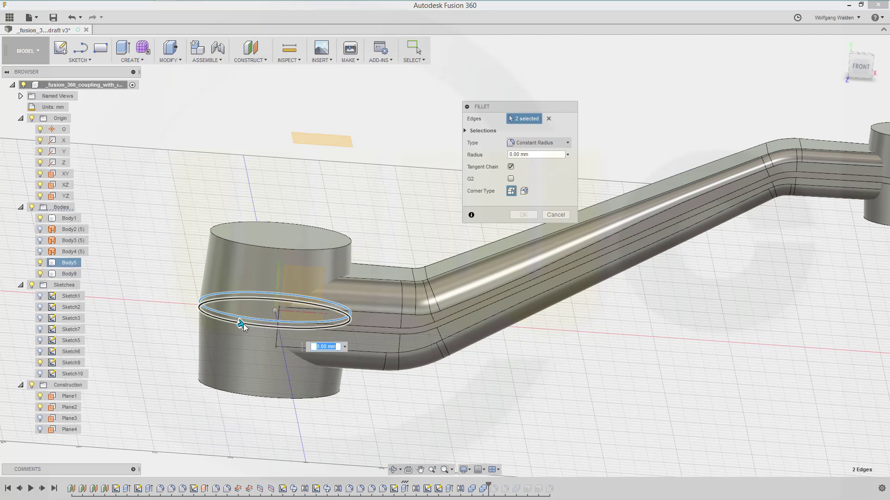
left_click(556, 155)
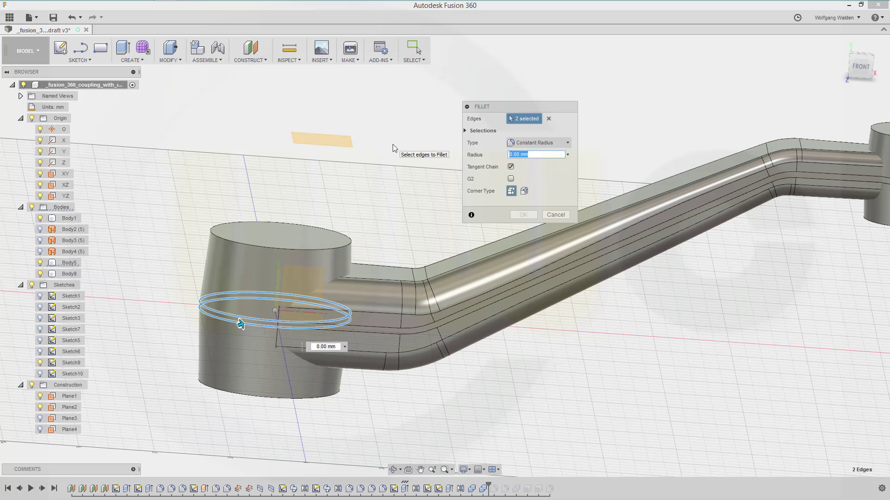
key("Escape")
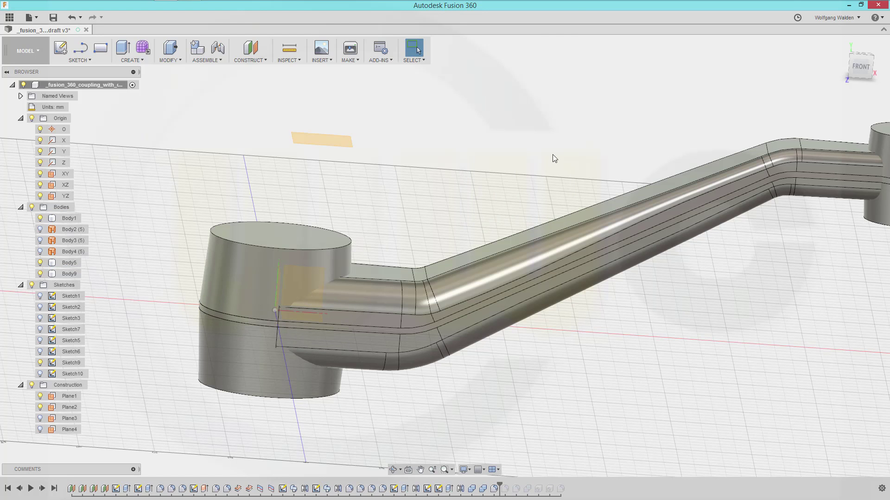
- Fillet the right cylinder's seam edges with a 0.5 mm radius
middle_click_drag(552, 154, 357, 145)
right_click(358, 149)
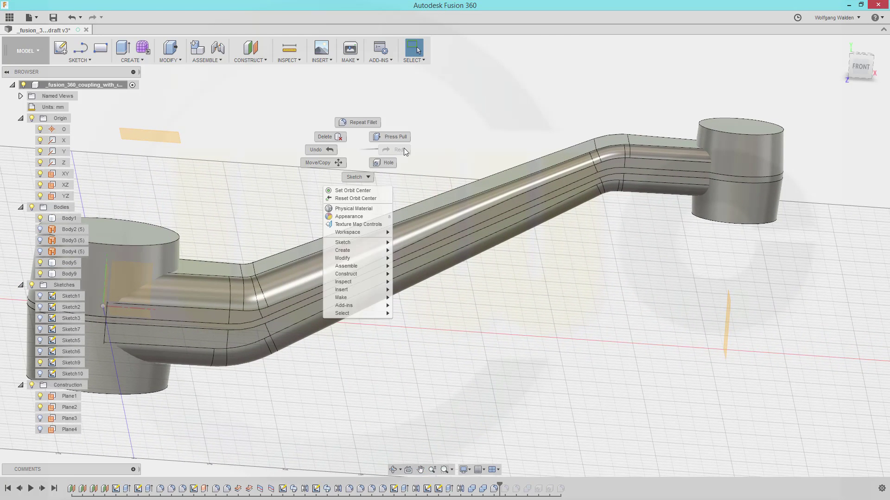
left_click(368, 119)
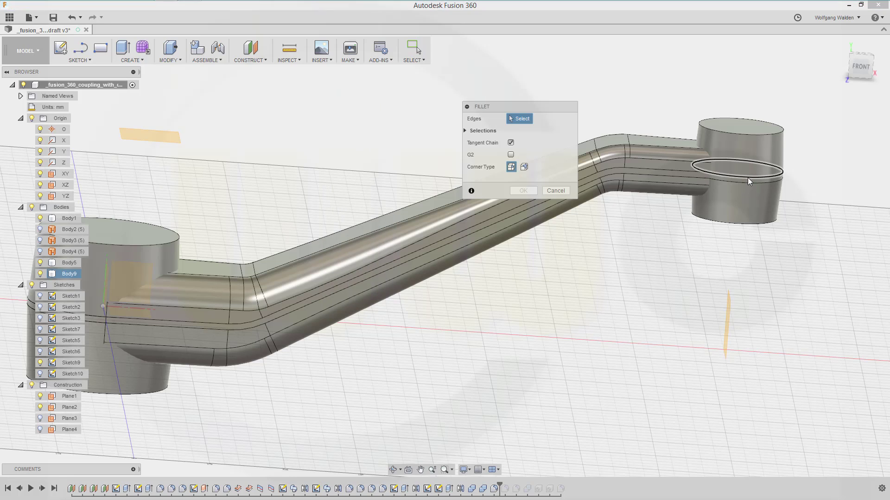
left_click(748, 178)
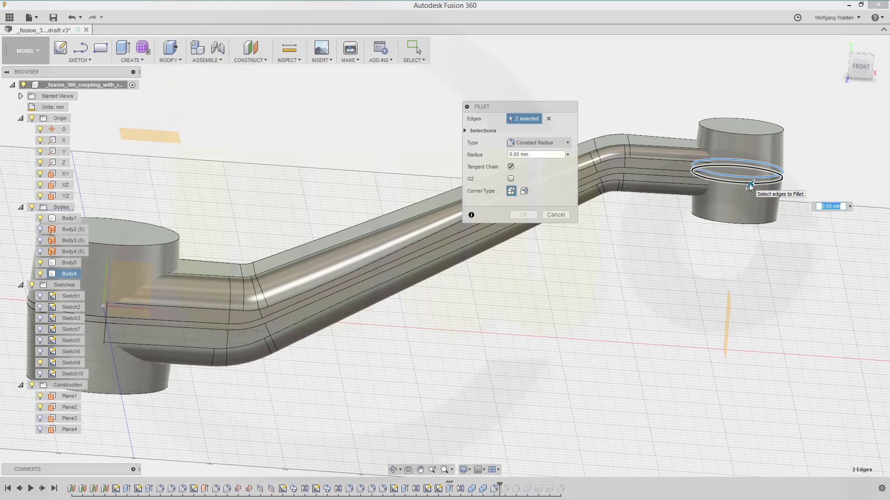
type("0")
type(".5")
key("Return")
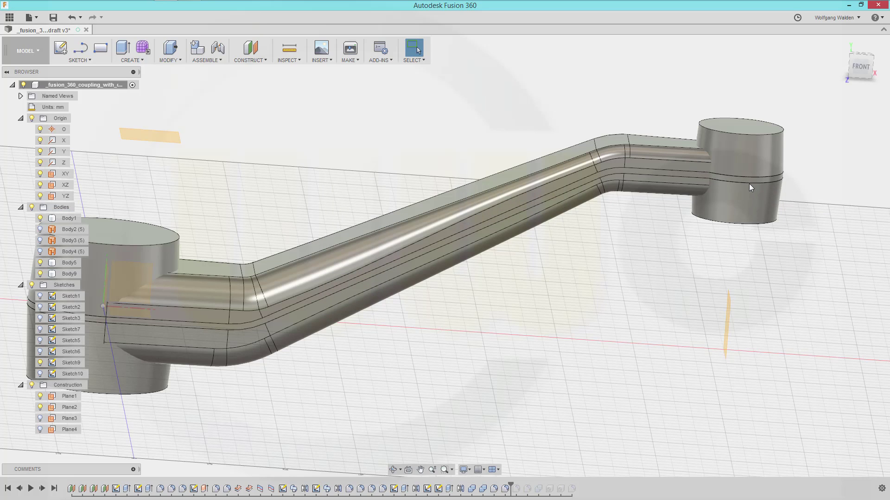
- Round two edges along the arm tube with a 0.5 mm fillet
right_click(526, 97)
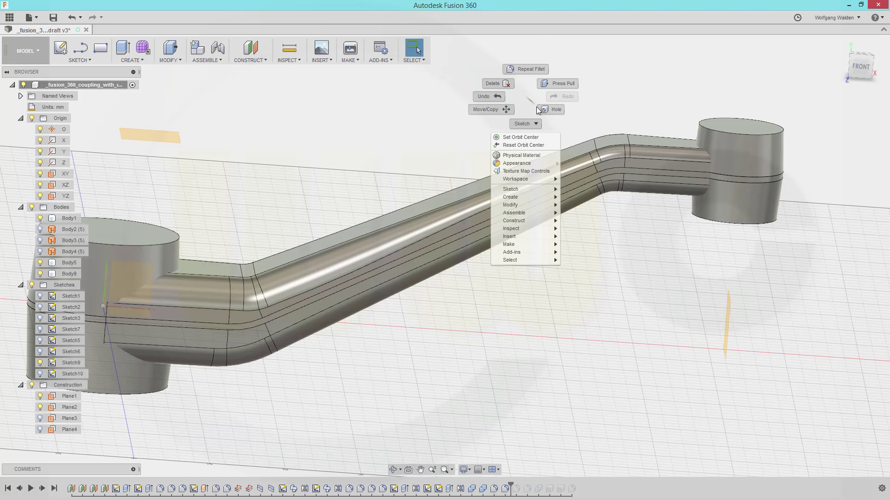
left_click(525, 69)
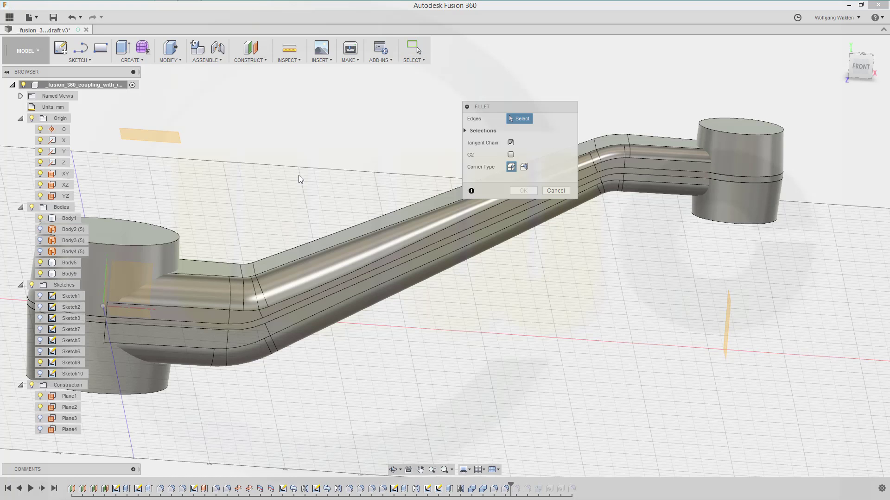
left_click(200, 323)
type("0,5")
left_click(202, 328)
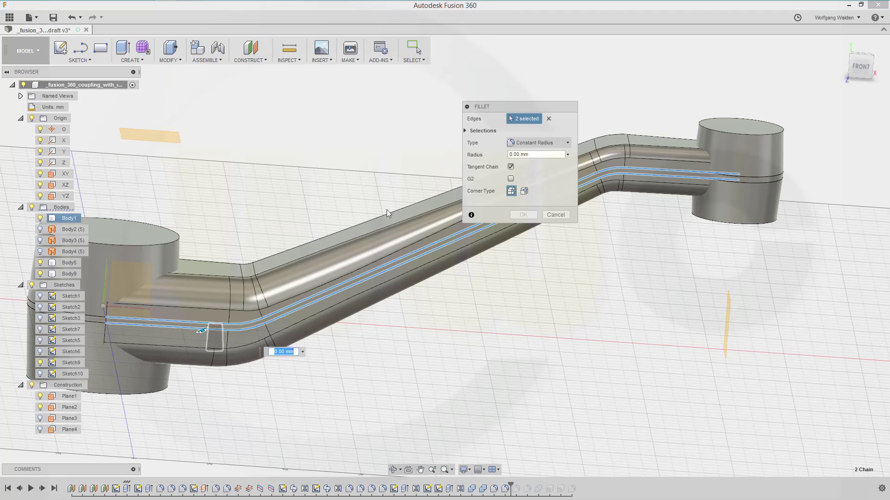
left_click(549, 155)
type("0,5")
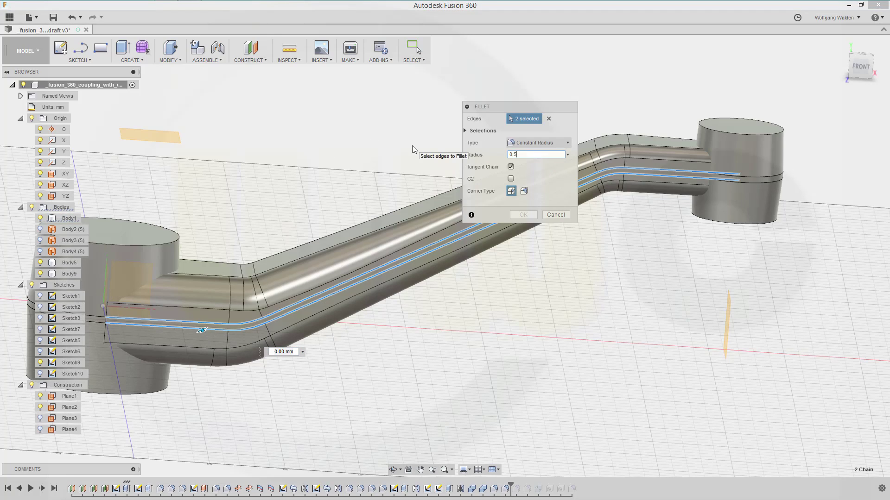
key("Return")
- Select two parallel long arm edges for a fillet, then cancel and return to the front view
middle_click_drag(393, 200, 526, 195, "shift")
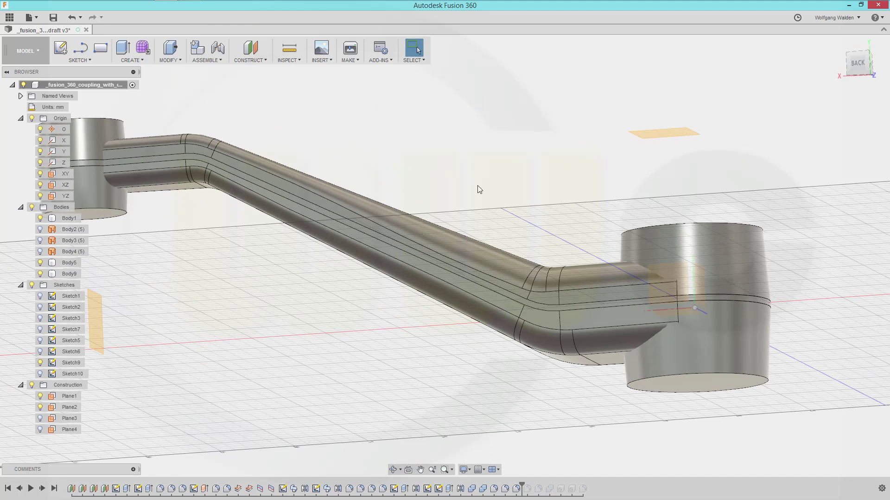
left_click(181, 57)
left_click(189, 89)
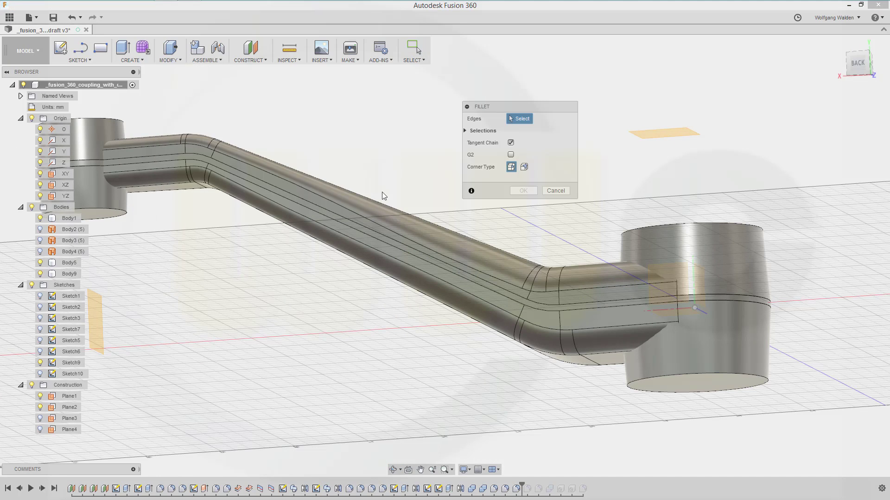
left_click(319, 213)
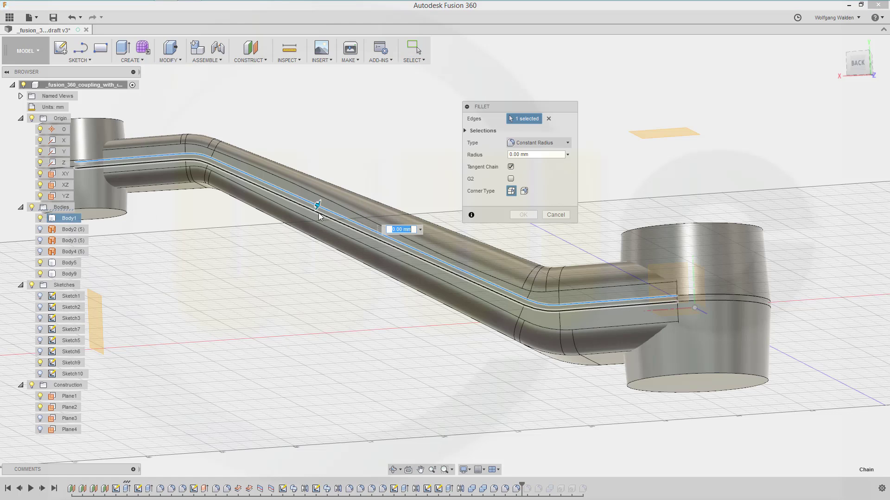
left_click(344, 205)
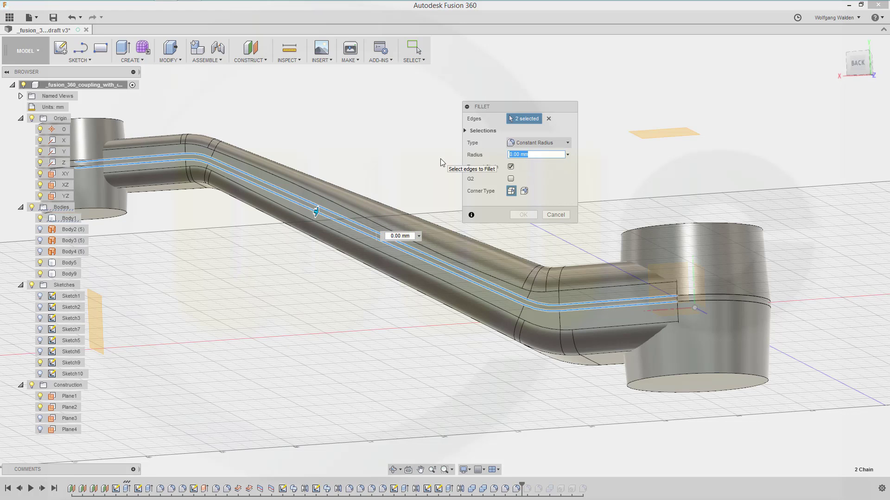
key("Escape")
middle_click_drag(595, 228, 320, 250, "shift")
- Join both end cylinders, Body5 and Body9, into the arm Body1 with Combine
left_click(181, 58)
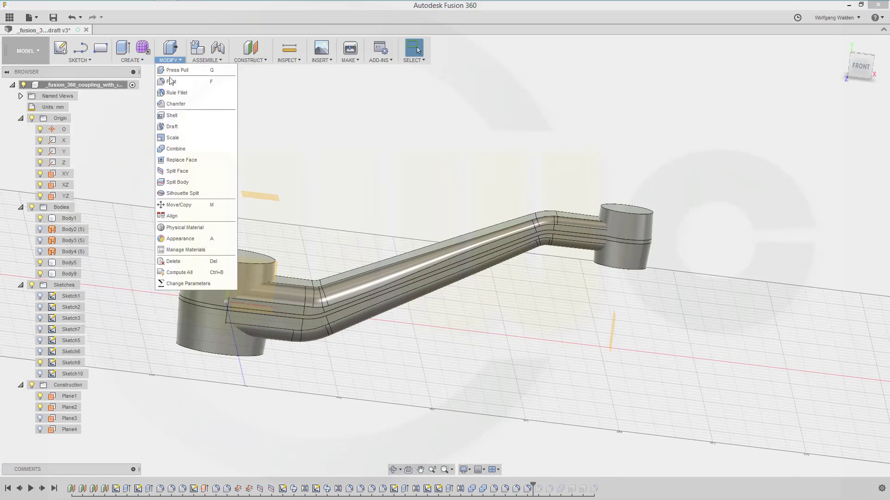
left_click(175, 148)
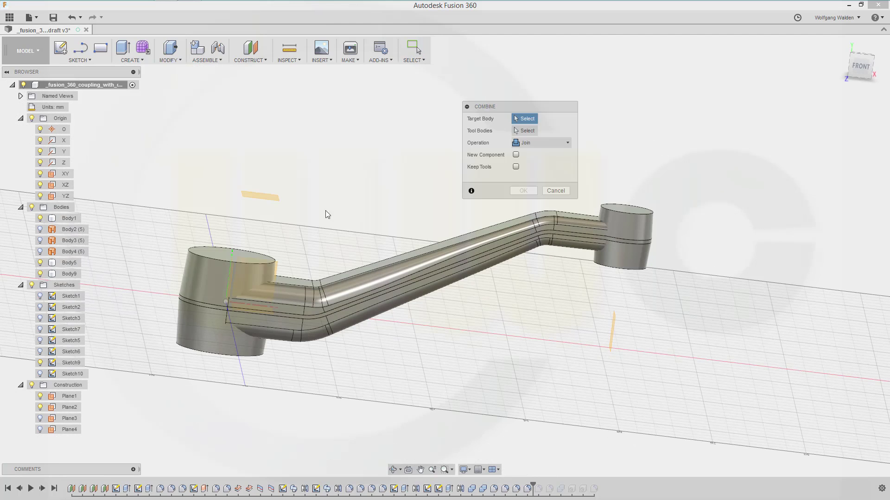
left_click(194, 270)
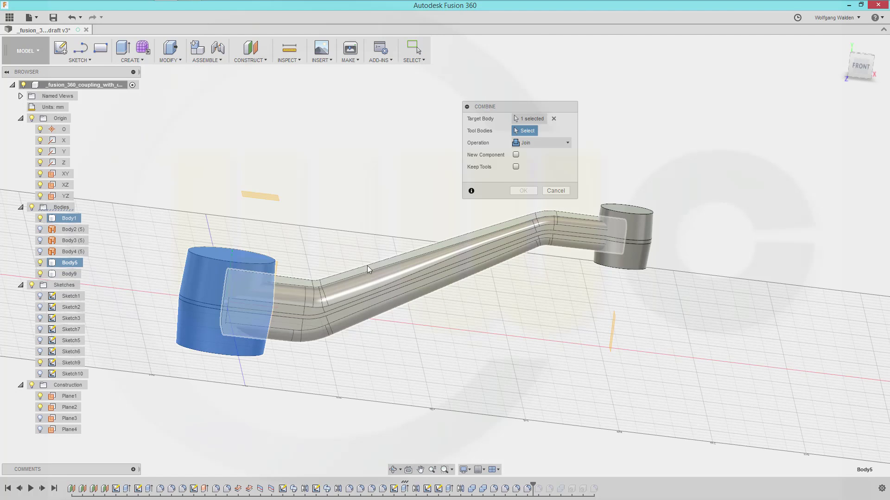
left_click(554, 119)
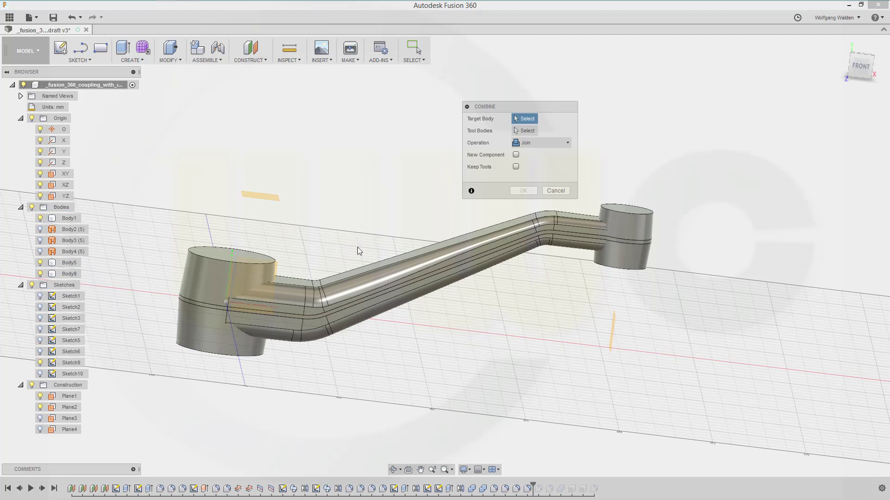
left_click(317, 293)
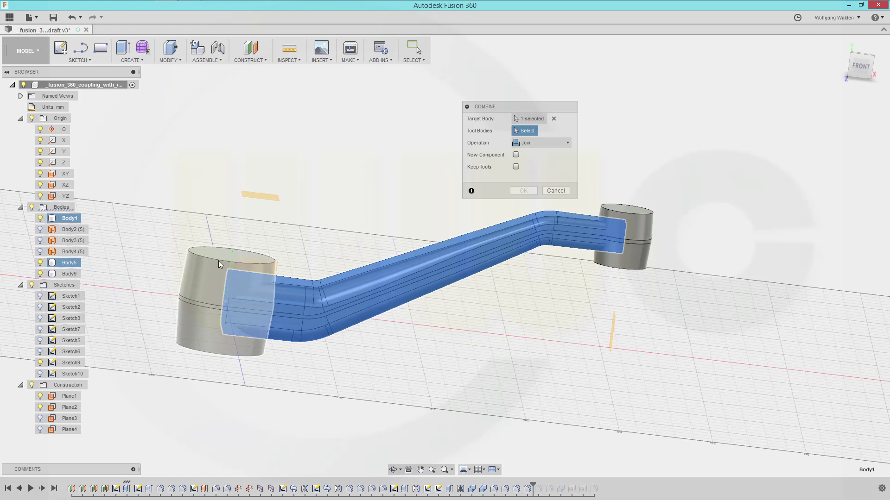
left_click(207, 269)
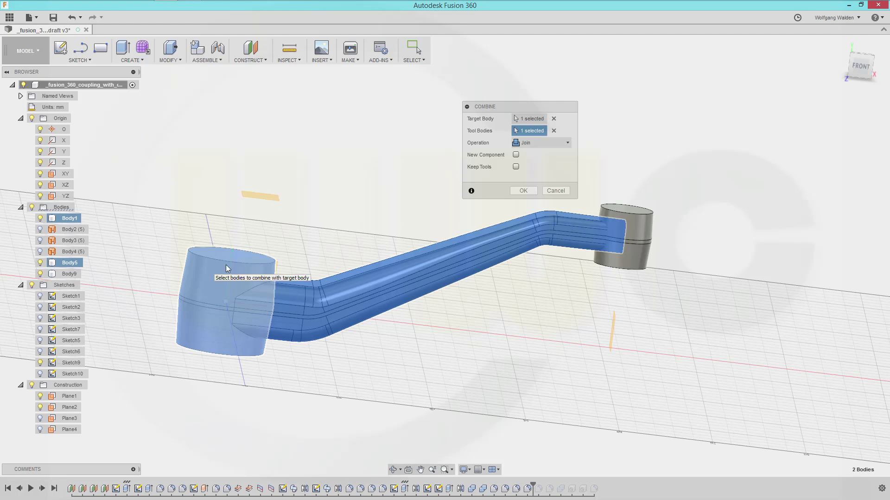
left_click(638, 219)
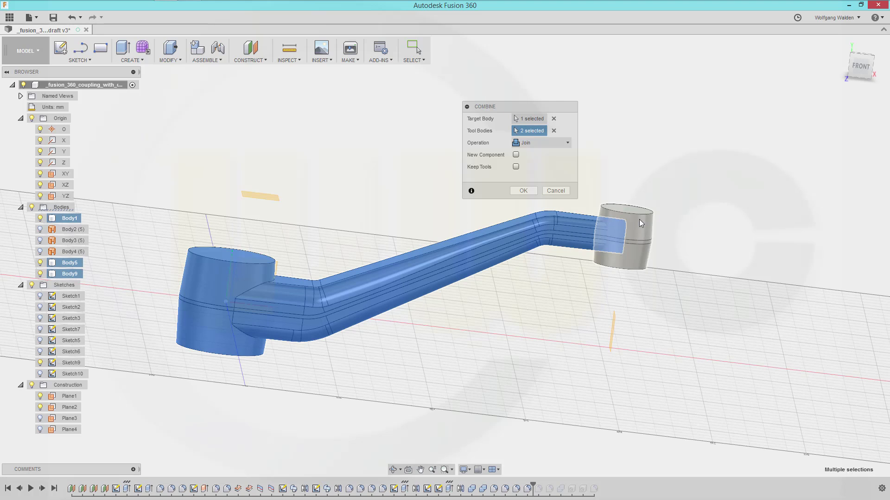
left_click(524, 190)
middle_click_drag(407, 223, 375, 274)
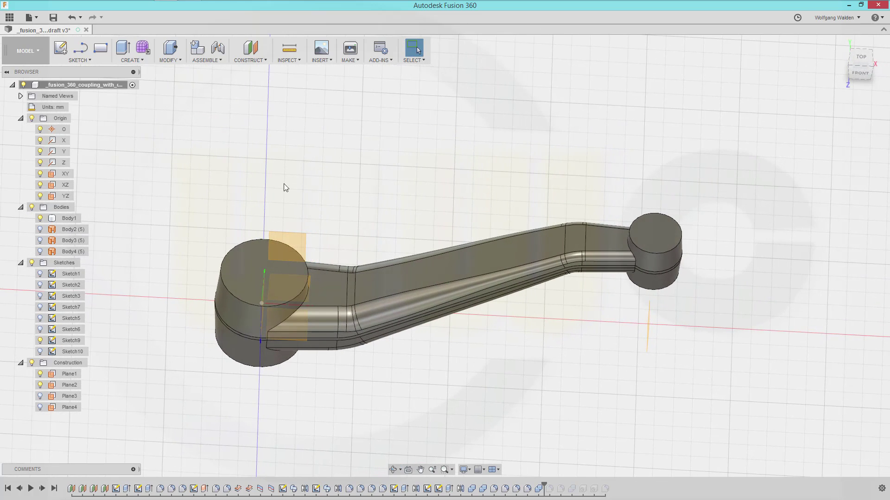
- Add a centred 30 mm hole through the large boss
left_click(143, 60)
left_click(137, 148)
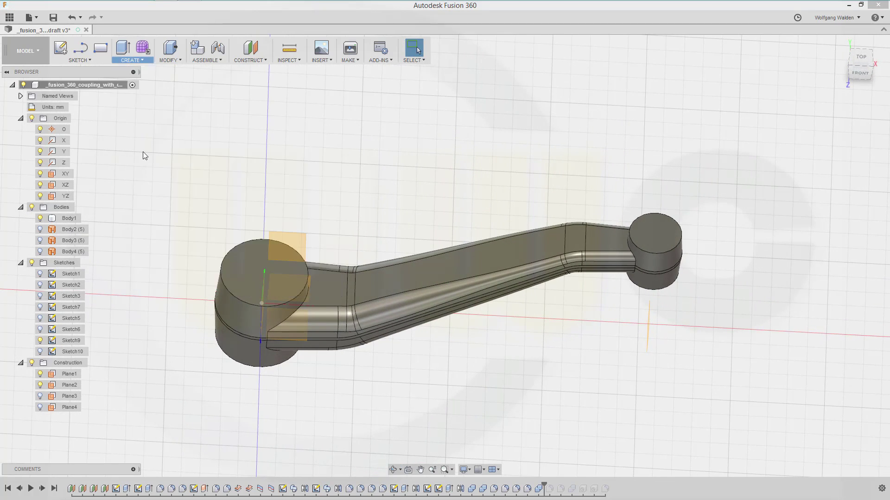
left_click(252, 261)
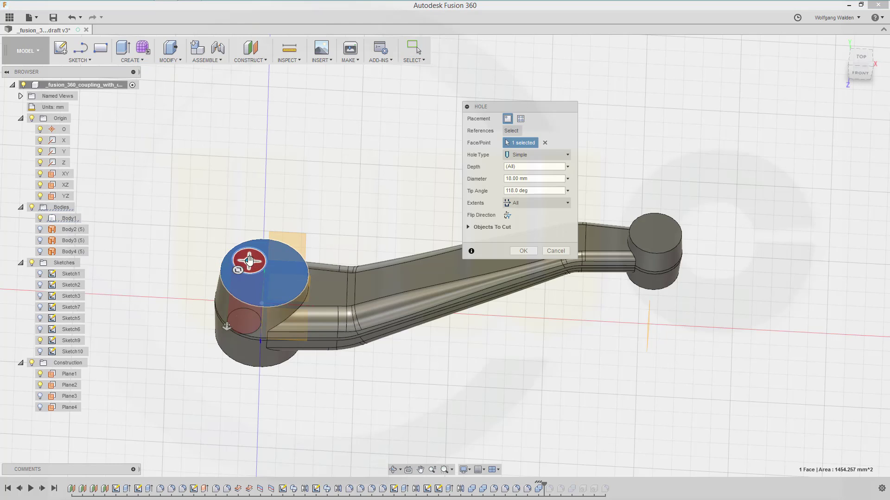
left_click_drag(249, 261, 264, 273)
left_click(515, 179)
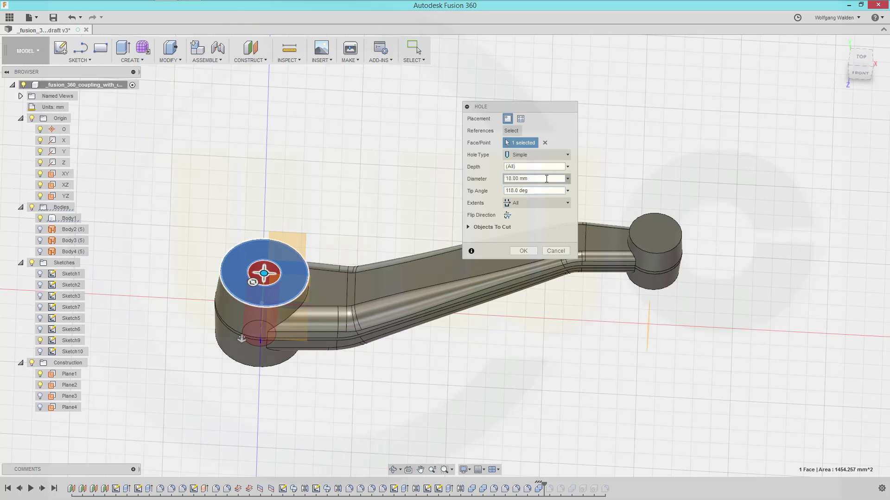
type("30")
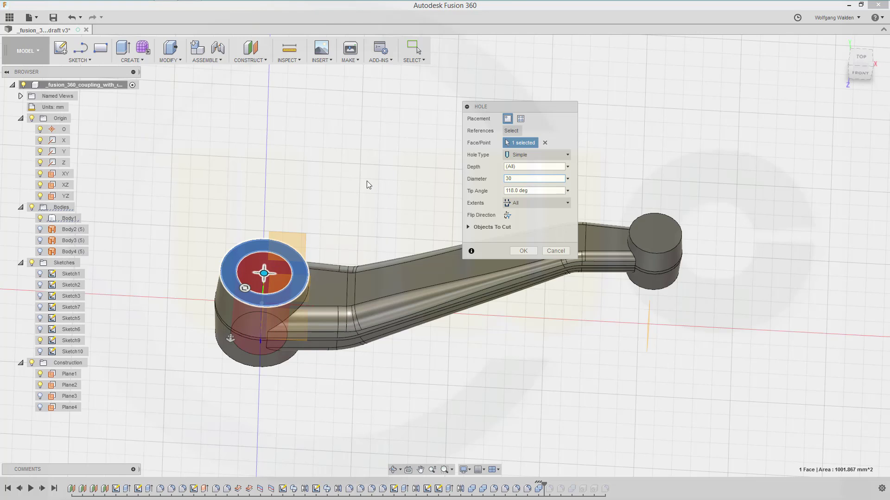
key("Return")
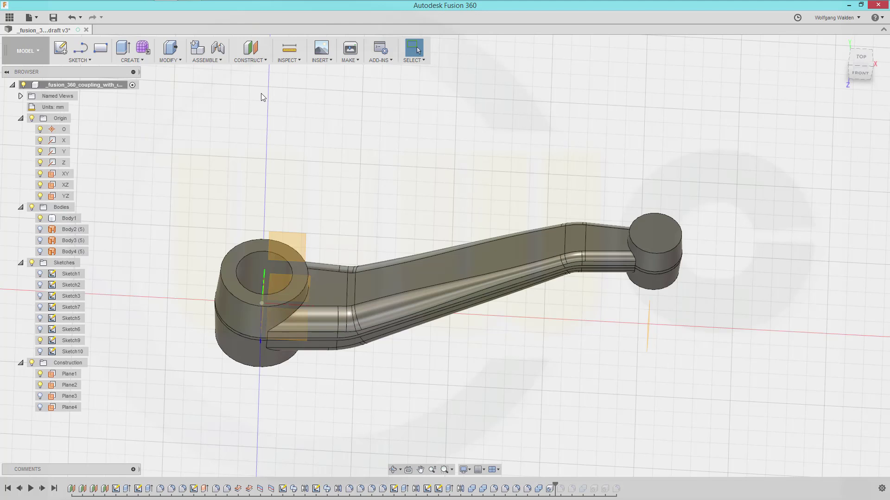
- Add a centred 20 mm hole through the small boss
key("h")
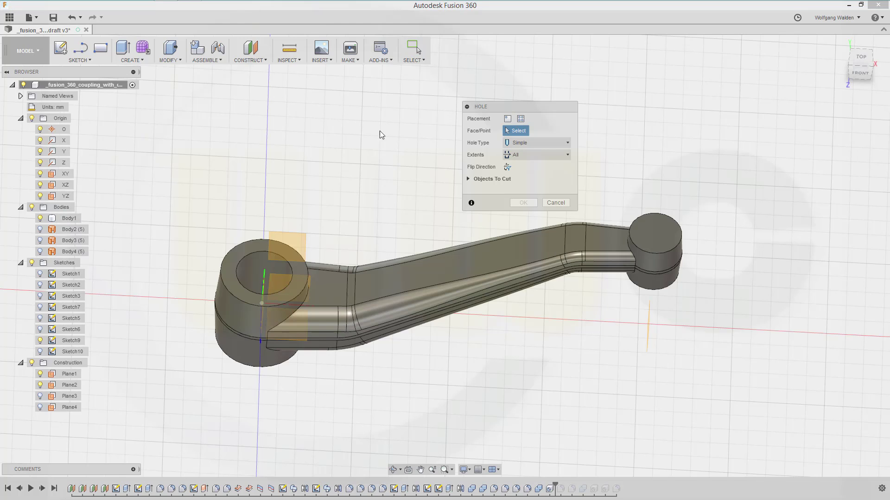
left_click(655, 245)
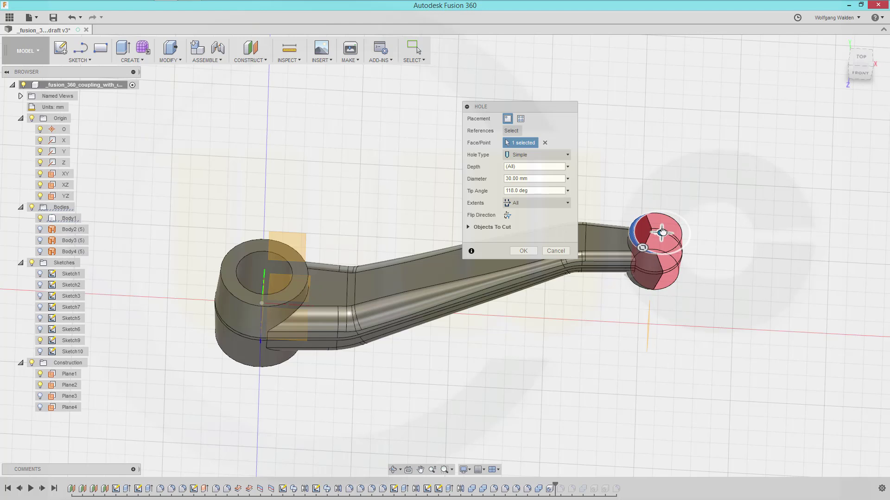
left_click_drag(664, 237, 651, 240)
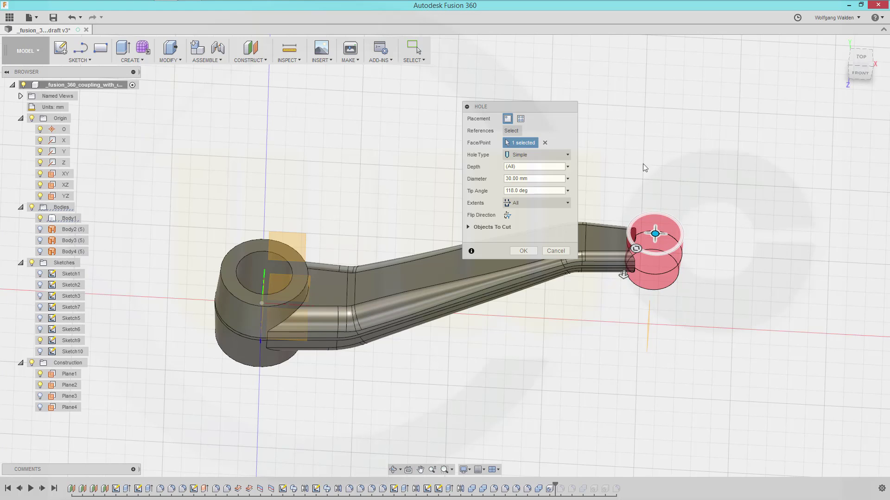
left_click(556, 179)
type("20")
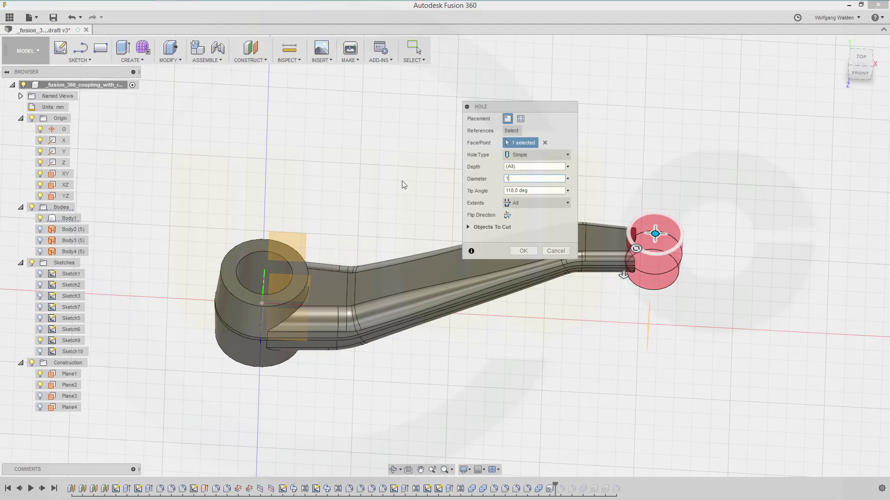
key("Return")
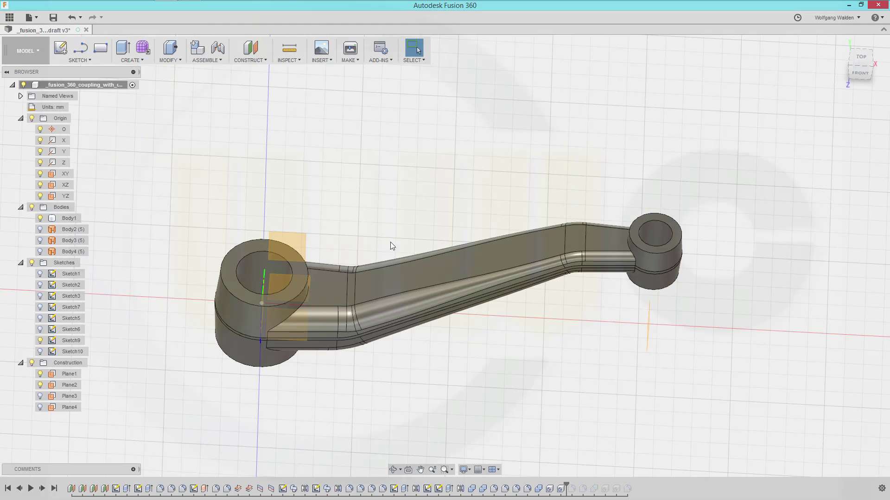
middle_click_drag(391, 246, 331, 210, "shift")
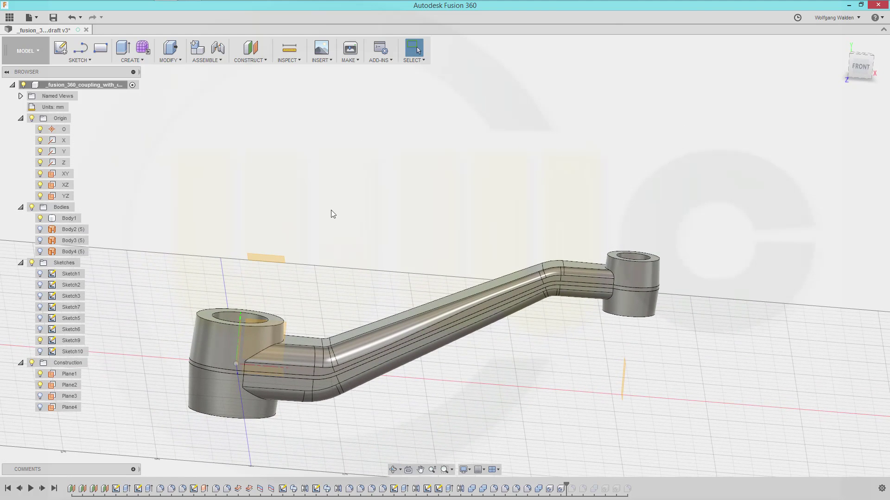
key("f")
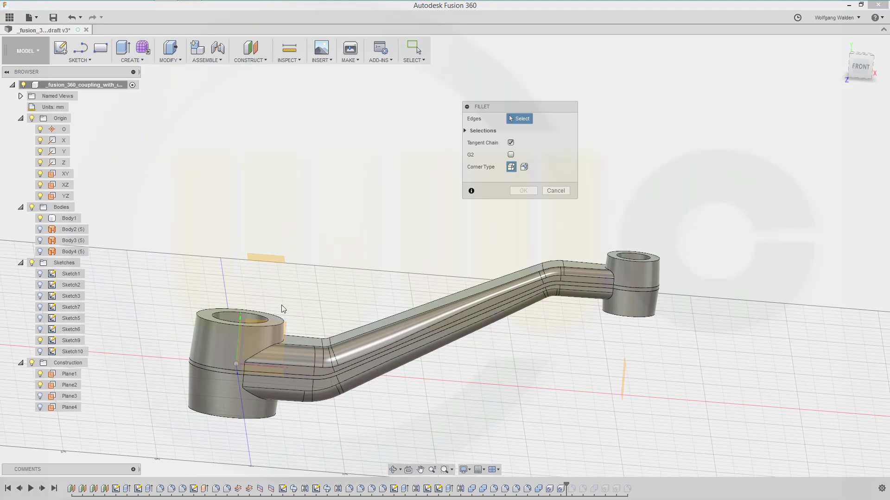
left_click(258, 329)
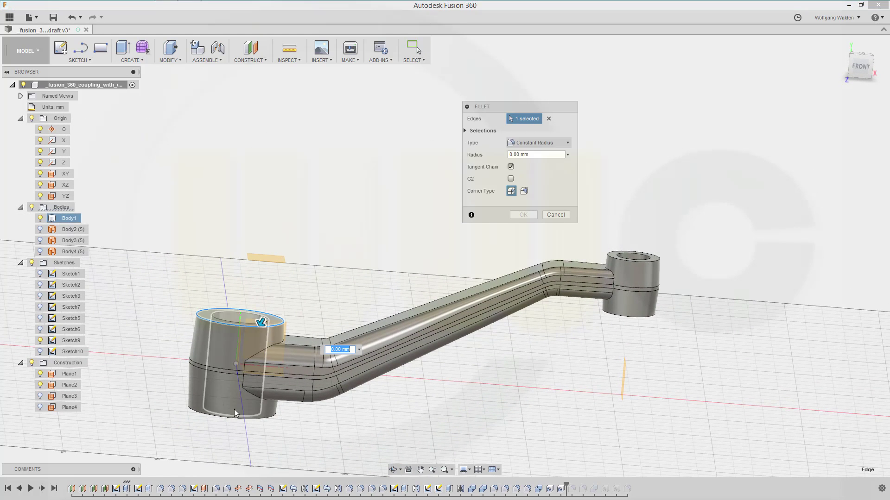
left_click(226, 418)
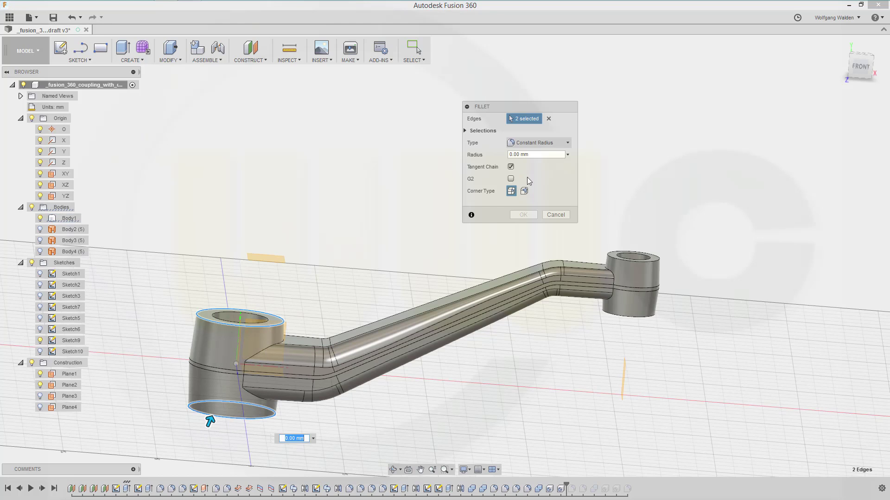
key("Return")
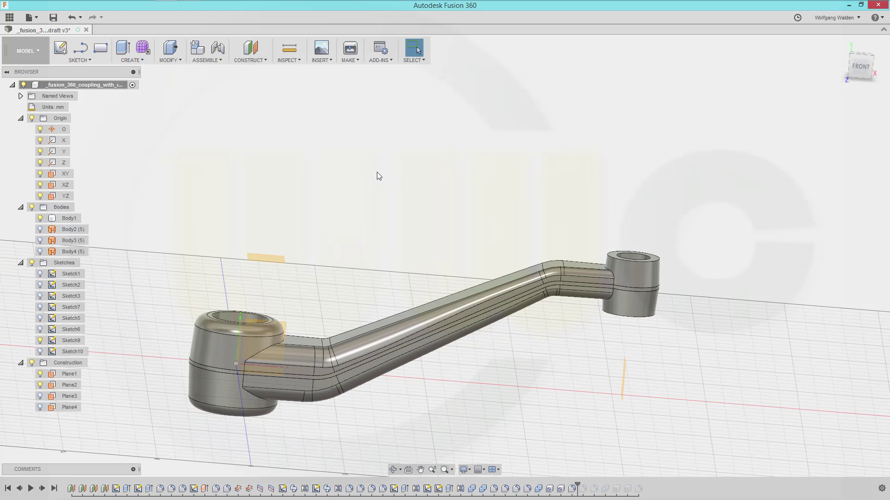
key("f")
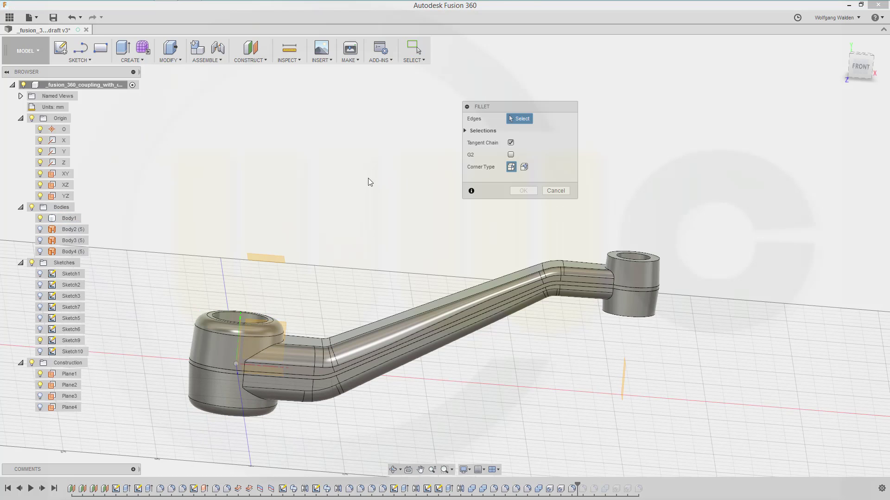
left_click(267, 349)
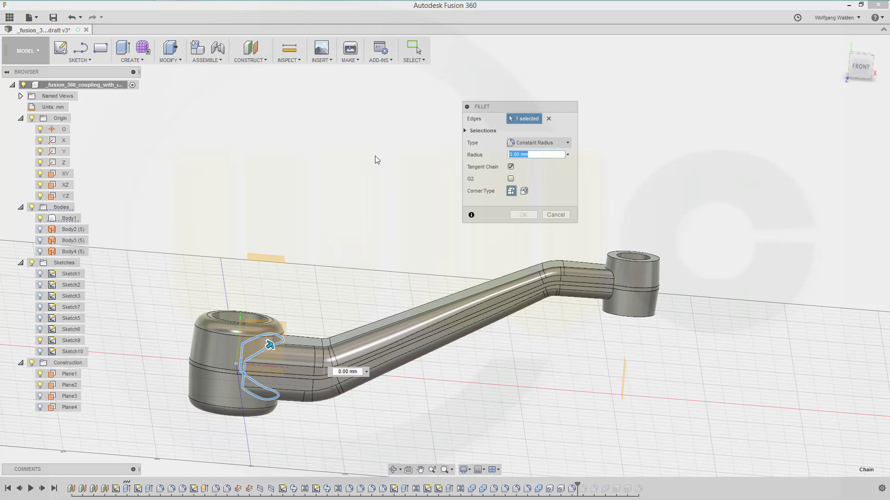
key("Escape")
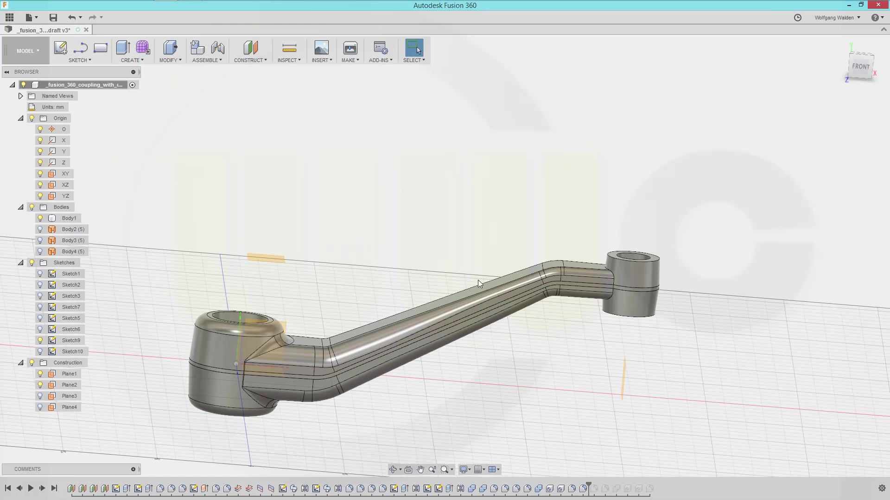
middle_click_drag(477, 279, 499, 213)
key("f")
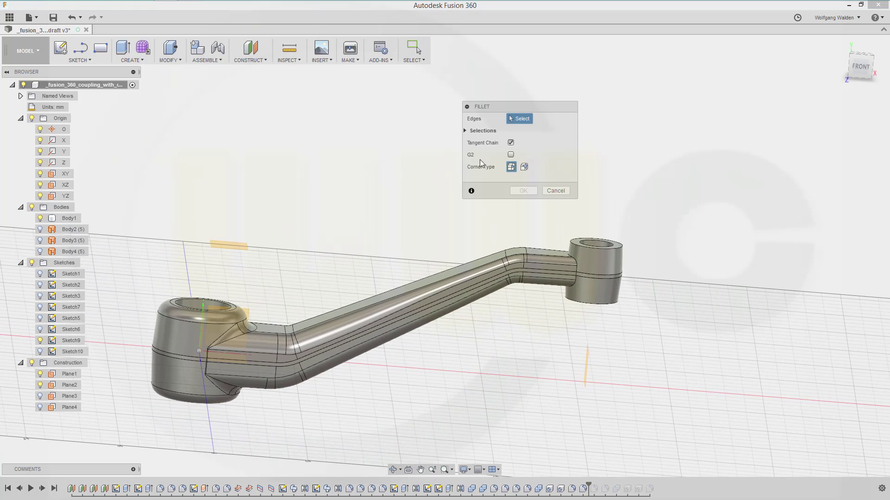
left_click(605, 249)
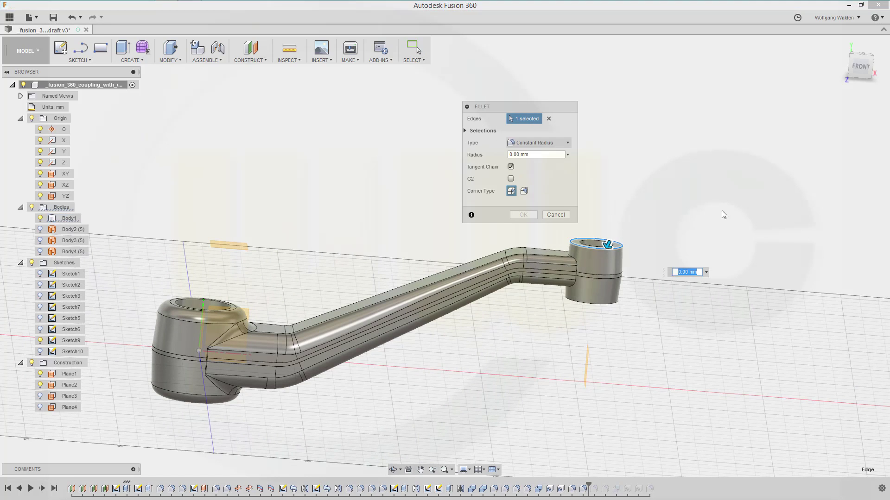
left_click(598, 304)
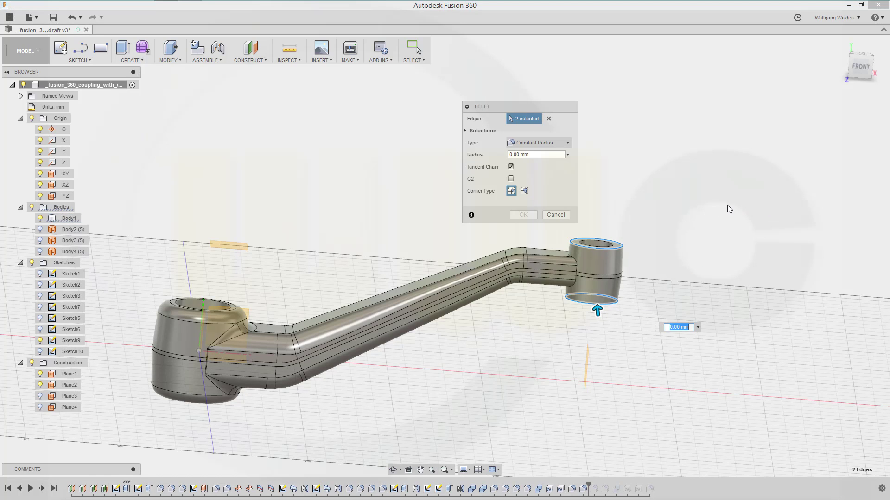
key("Escape")
middle_click_drag(597, 266, 555, 323, "shift")
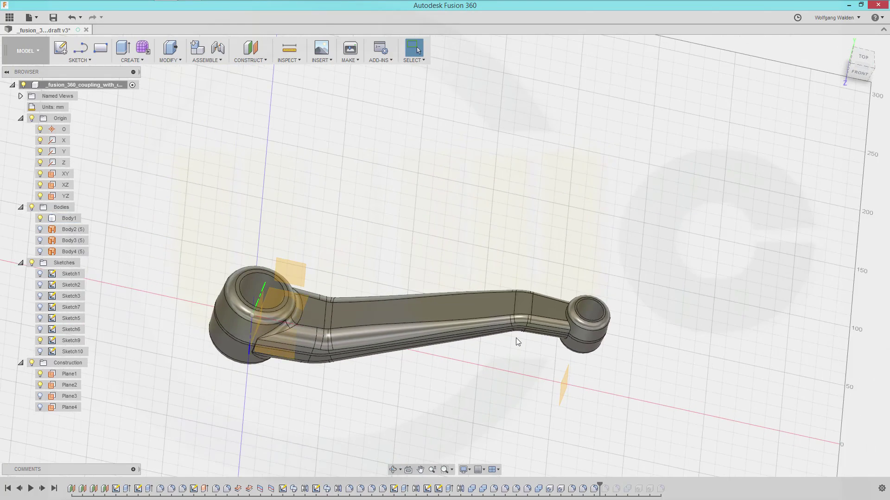
- Chamfer the large hole's top edge by 1 mm
scroll(521, 332, "up", 5)
middle_click_drag(521, 331, 669, 324)
key("Escape")
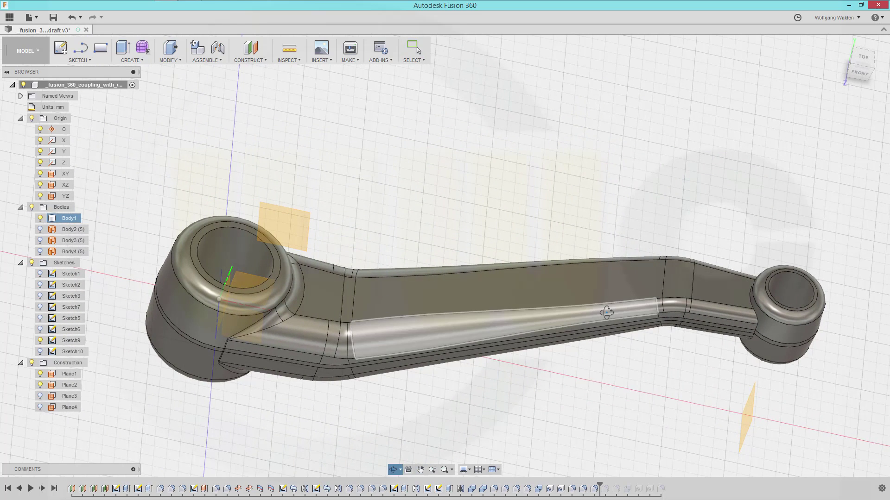
left_click(177, 60)
left_click(191, 106)
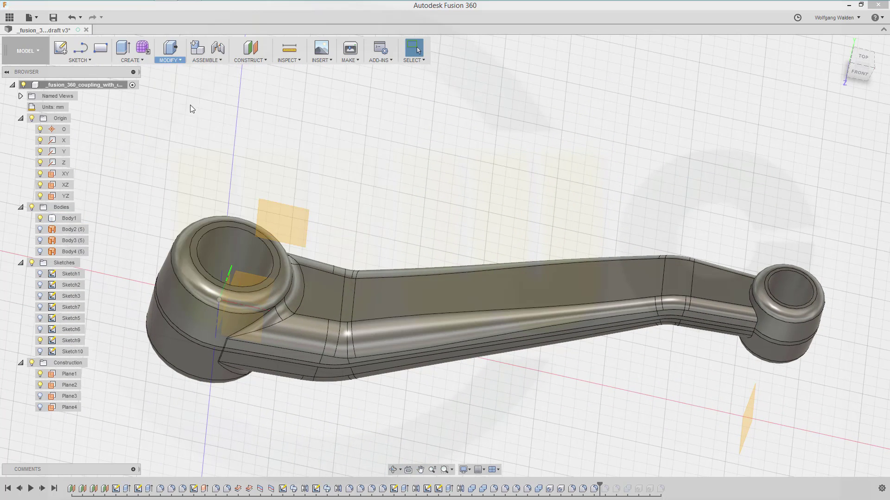
left_click(219, 228)
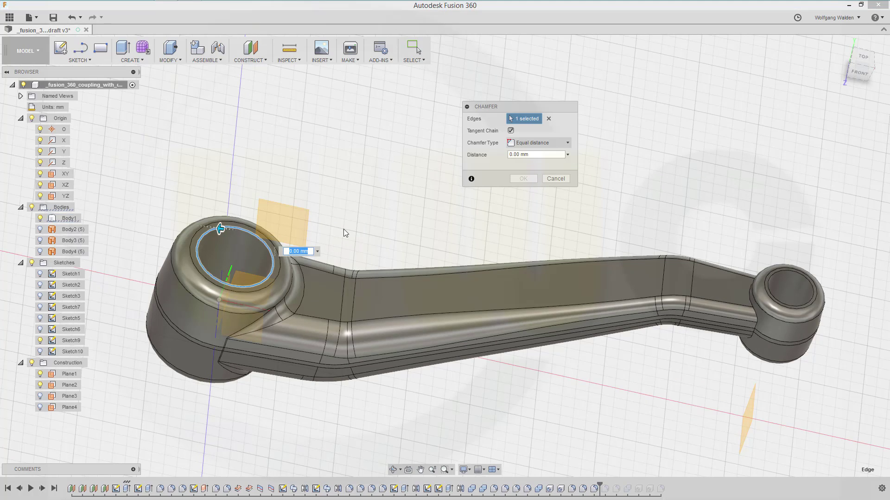
type("1")
middle_click_drag(362, 242, 387, 172, "shift")
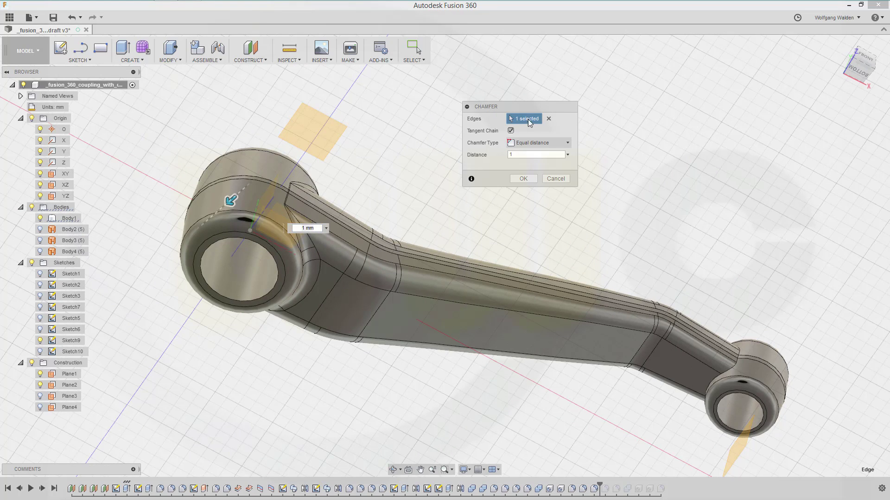
middle_click_drag(294, 165, 327, 151, "shift")
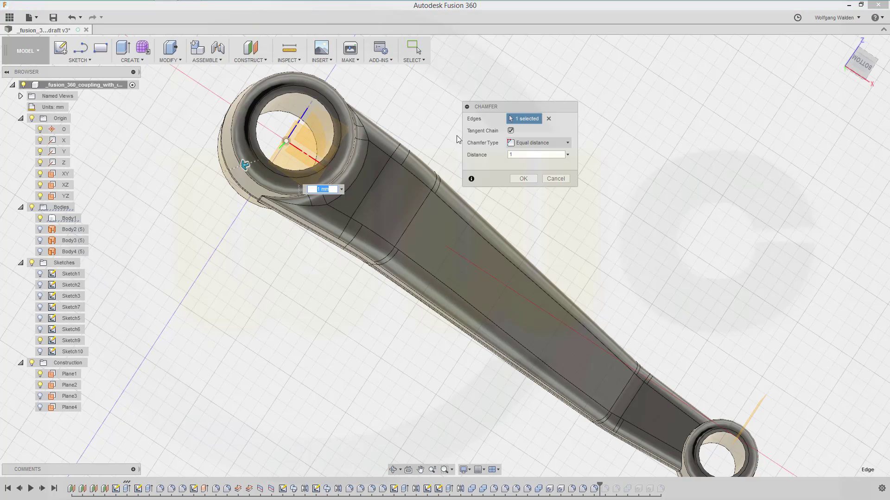
middle_click_drag(456, 135, 502, 221, "shift")
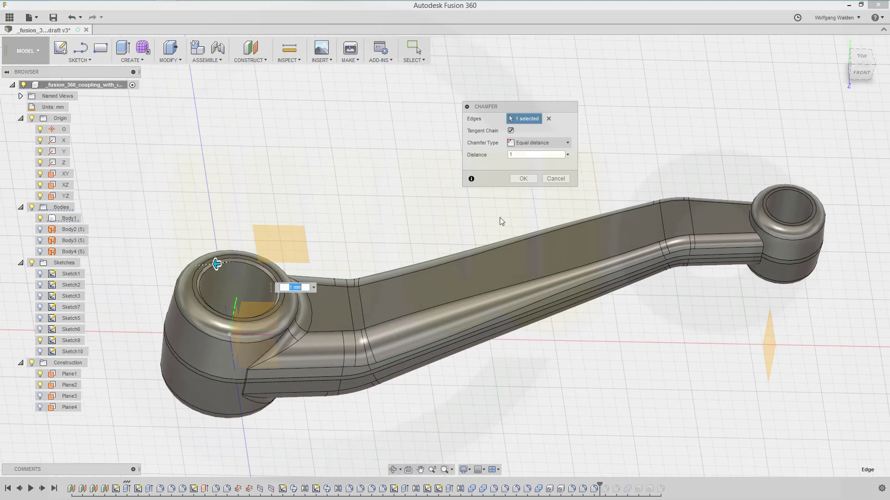
left_click(523, 179)
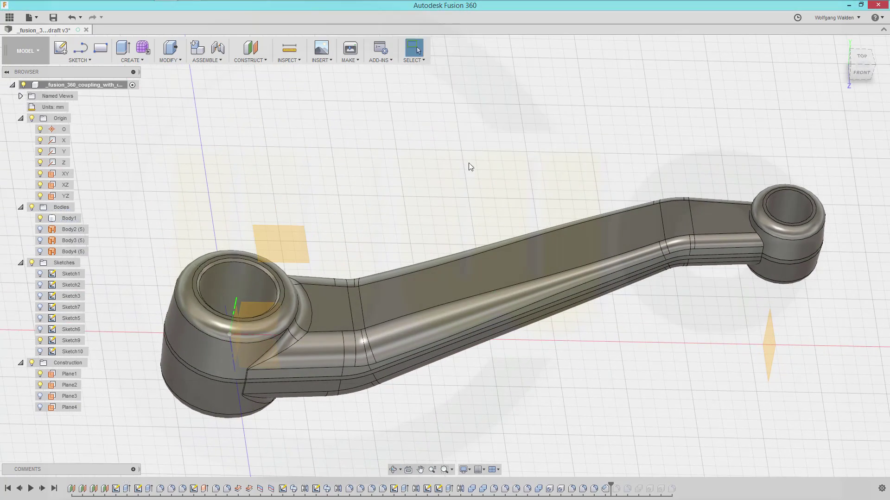
- Chamfer the large hole's underside edge by 1 mm
right_click(396, 149)
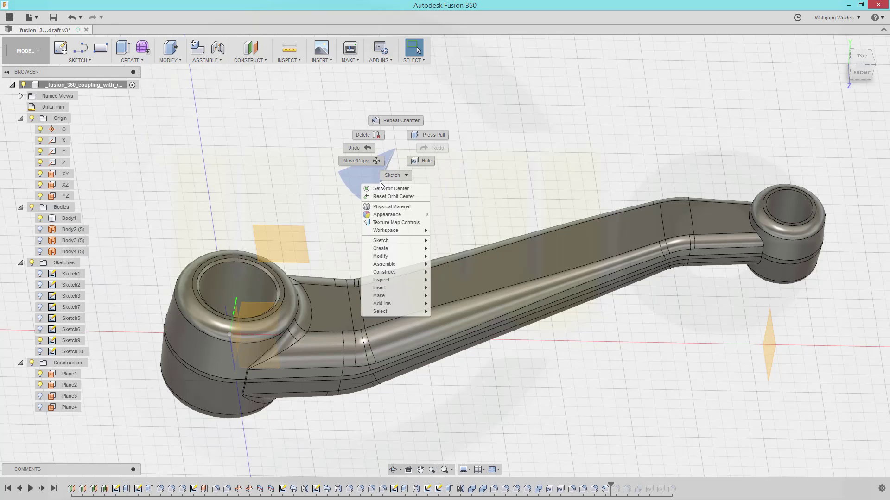
left_click(389, 121)
middle_click_drag(249, 235, 268, 190, "shift")
left_click(352, 205)
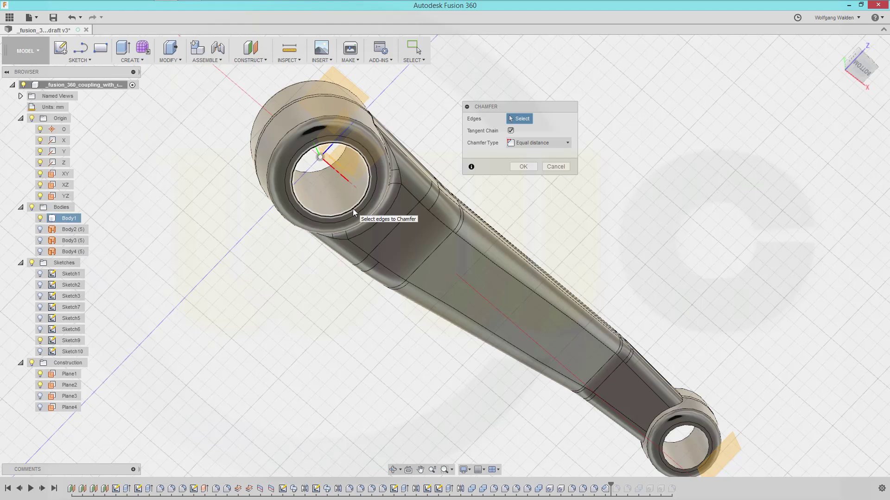
left_click(515, 154)
type("1")
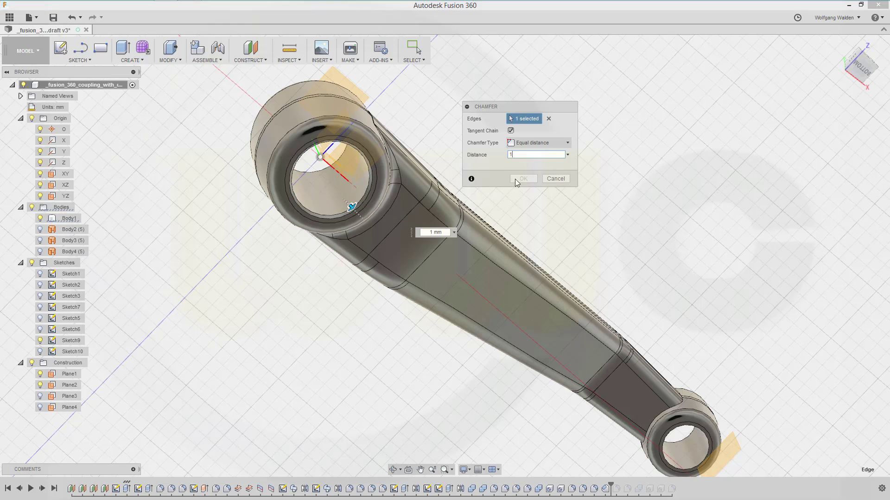
left_click(522, 179)
middle_click_drag(635, 278, 417, 202, "shift")
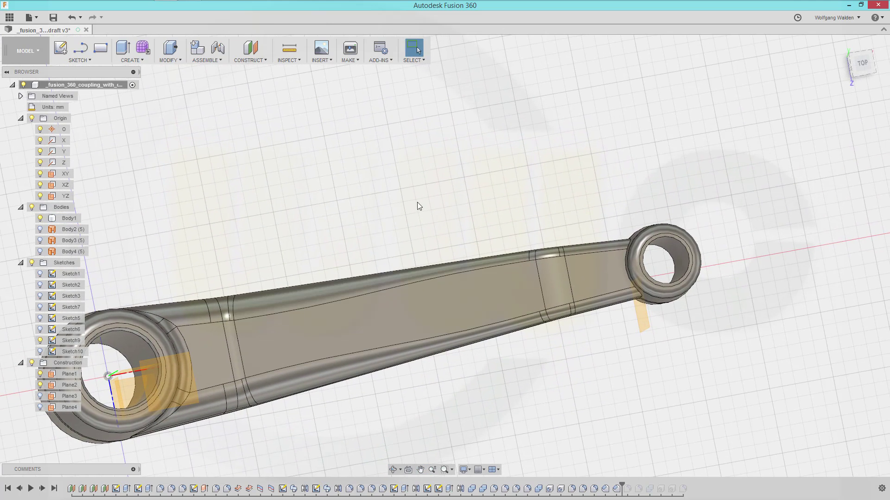
- Chamfer the small hole's top edge
right_click(415, 167)
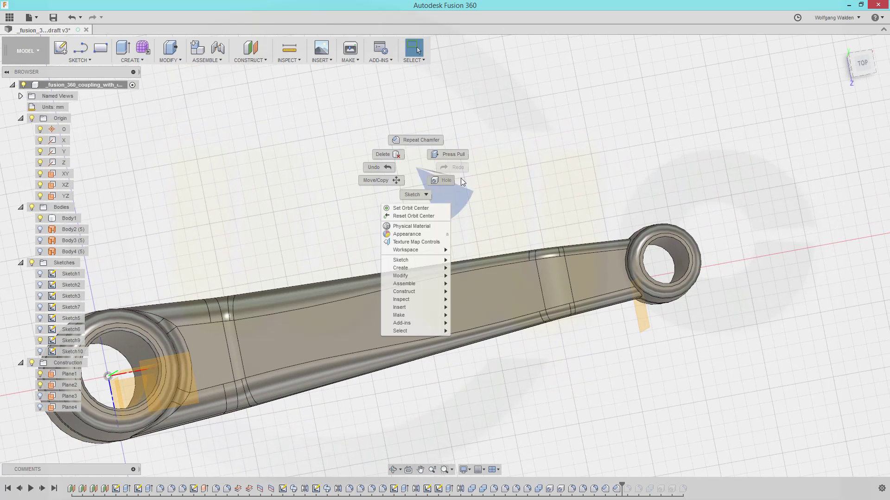
left_click(430, 141)
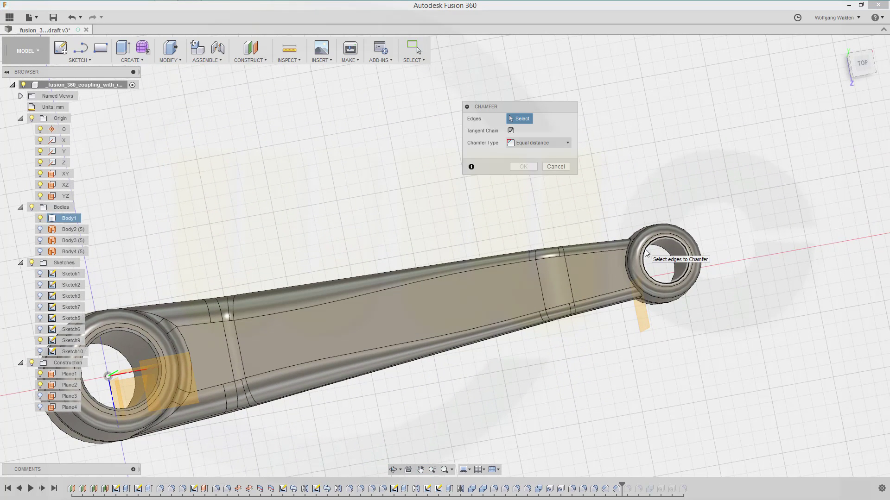
left_click(646, 253)
left_click(536, 155)
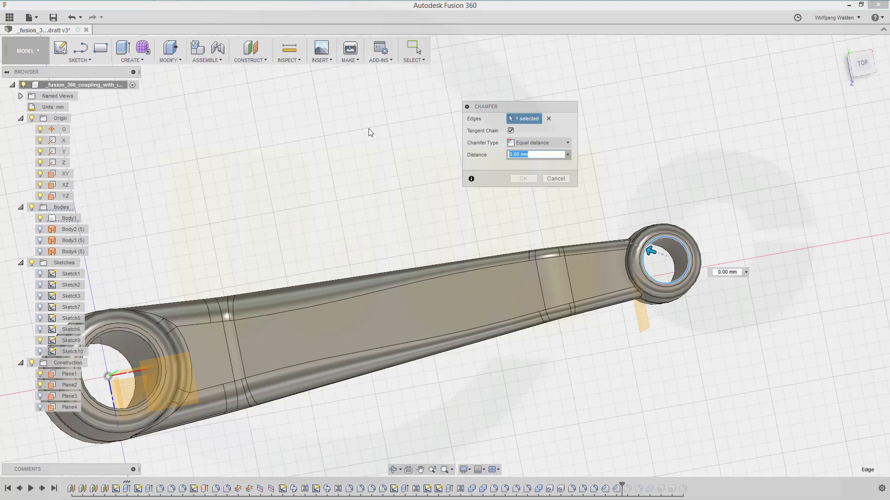
type("0")
key("Escape")
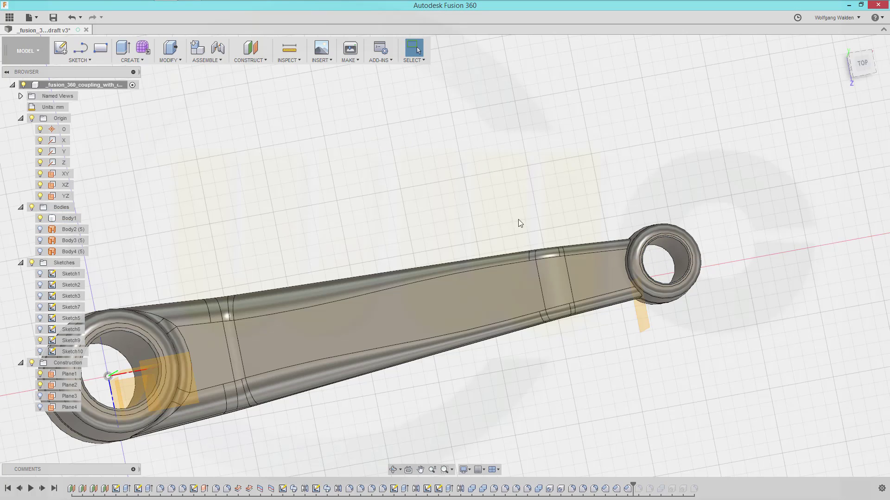
middle_click_drag(520, 218, 546, 186, "shift")
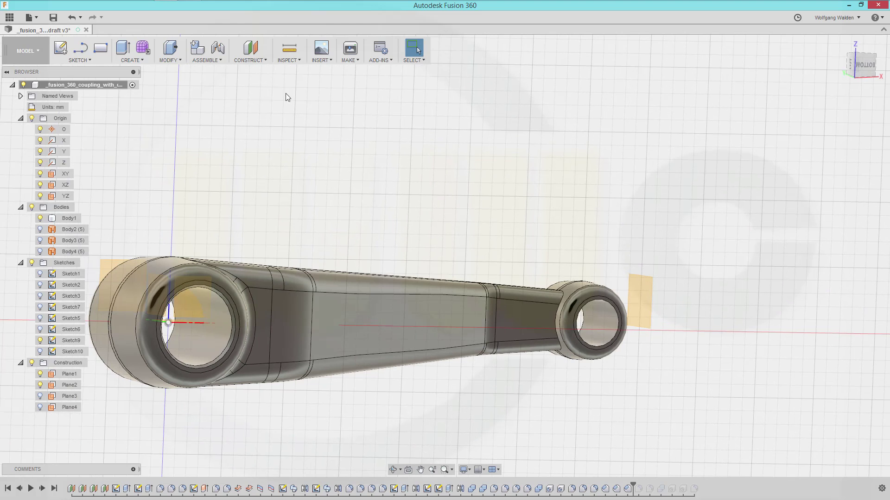
- Chamfer the small hole's underside edge
right_click(287, 110)
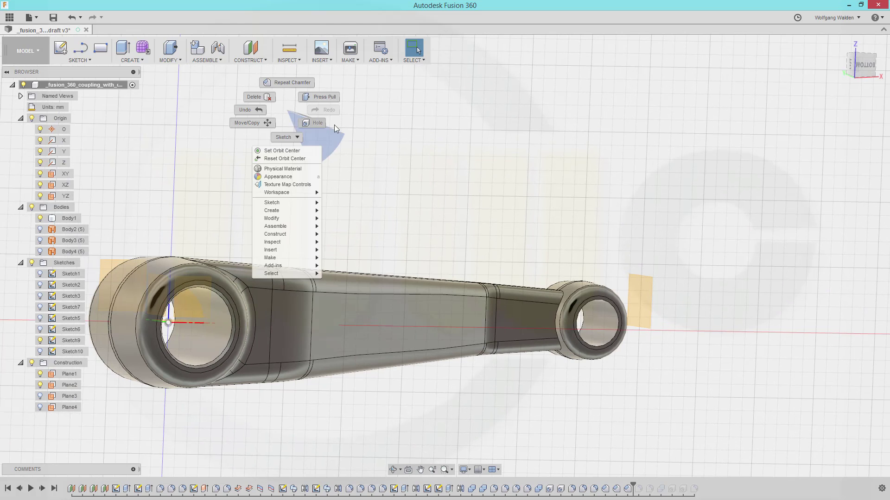
left_click(299, 81)
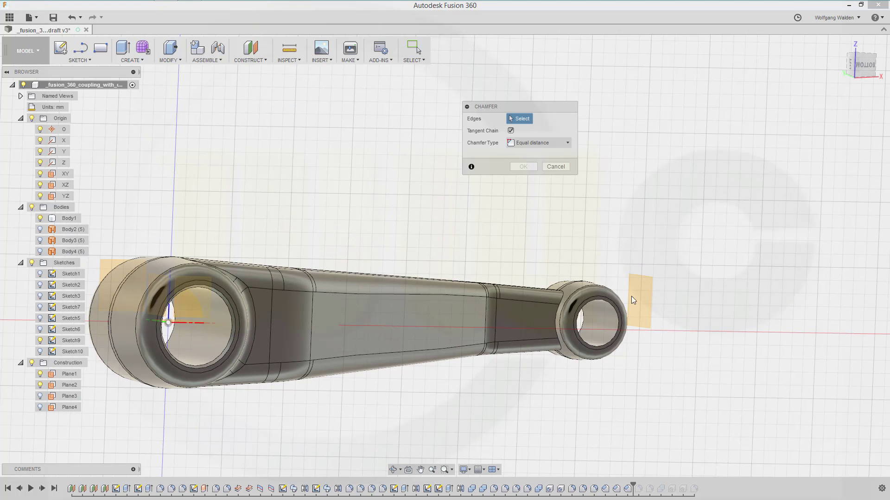
left_click(613, 313)
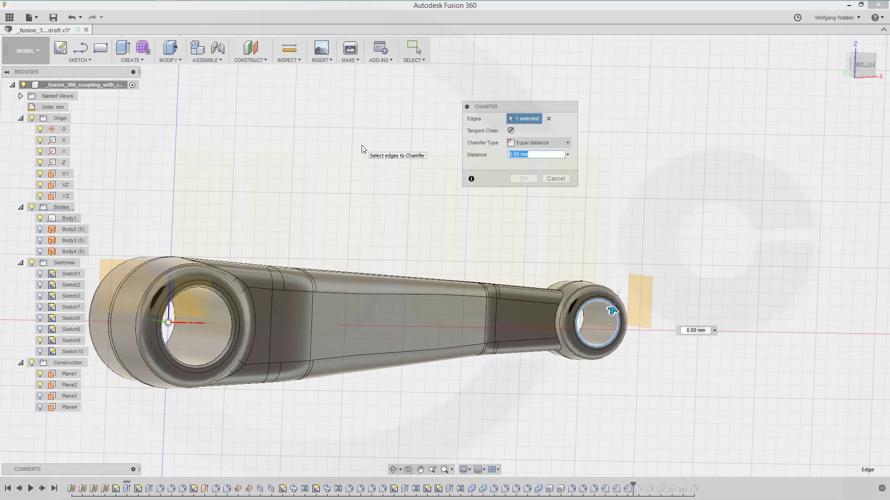
key("Escape")
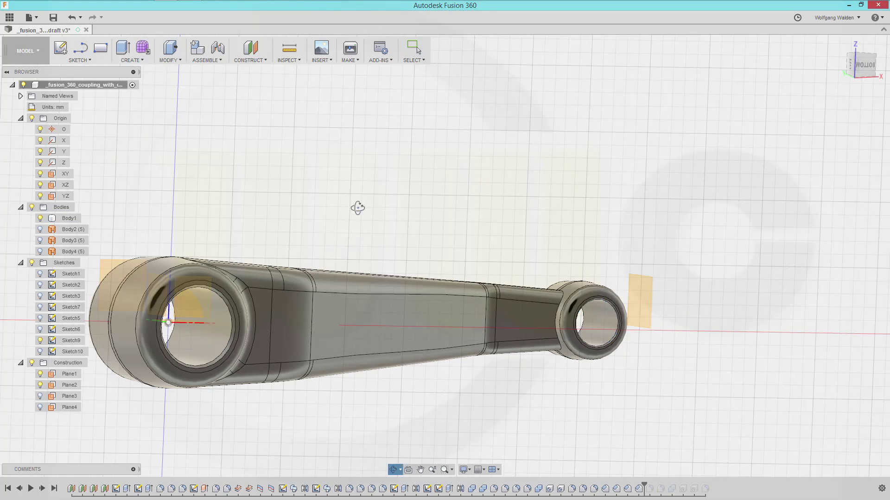
middle_click_drag(357, 207, 568, 351, "shift")
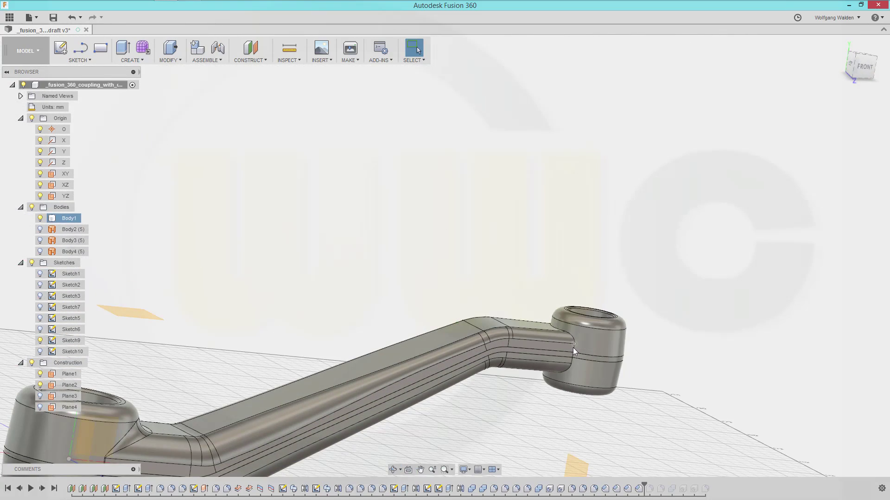
middle_click_drag(383, 234, 377, 330, "shift")
scroll(377, 330, "up", 3)
middle_click_drag(683, 371, 660, 416)
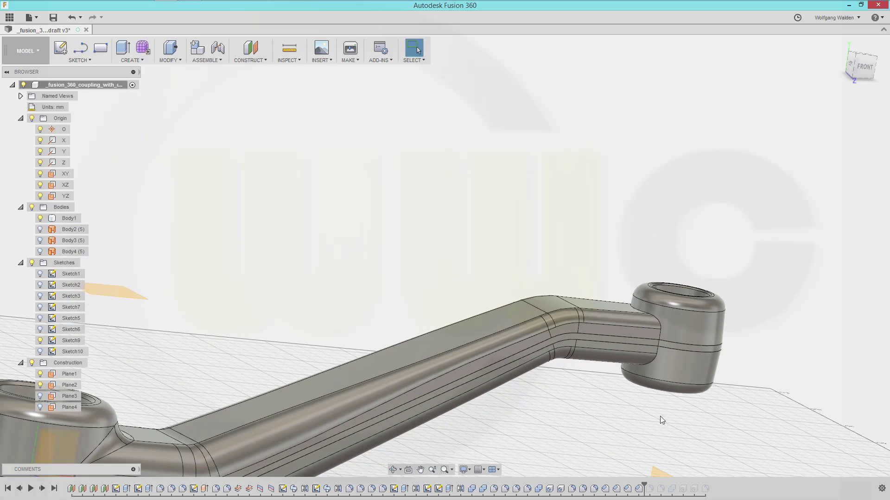
middle_click_drag(578, 367, 674, 350, "shift")
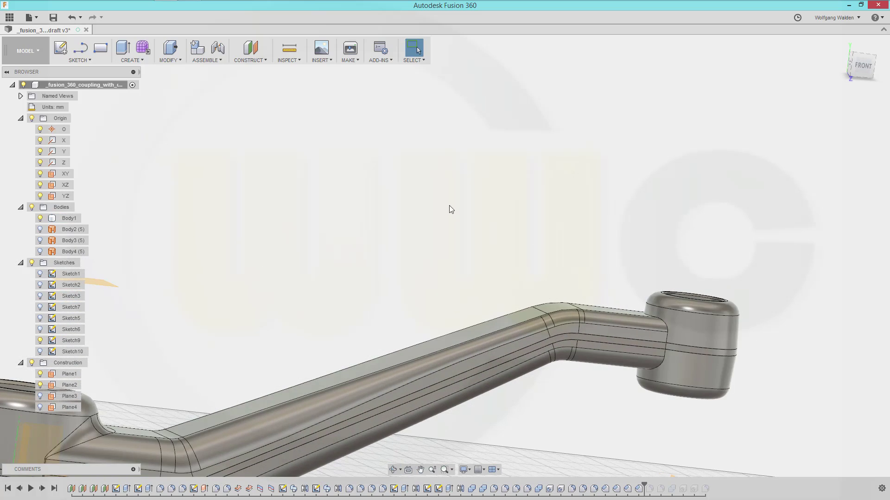
scroll(705, 344, "up", 5)
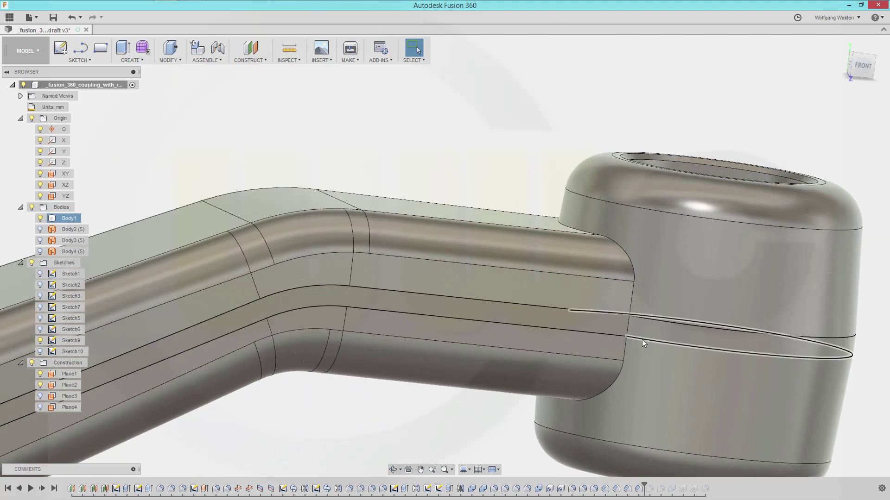
scroll(652, 324, "up", 10)
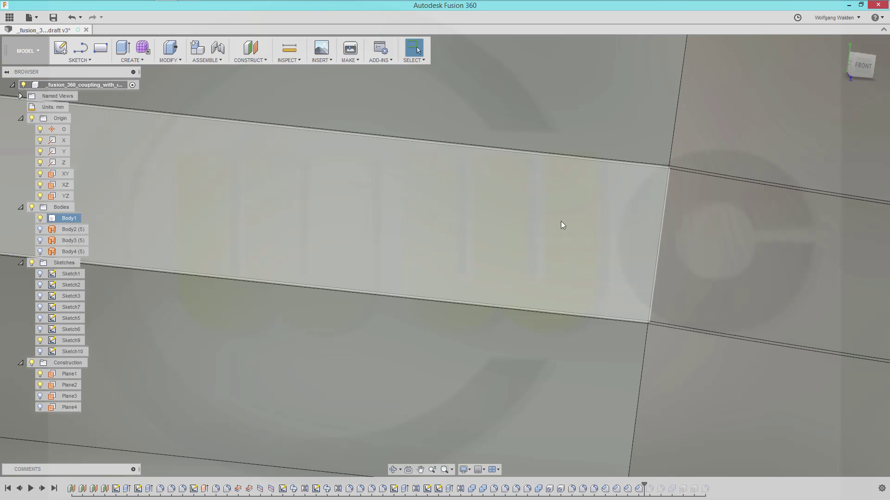
scroll(561, 221, "down", 2)
scroll(585, 286, "down", 8)
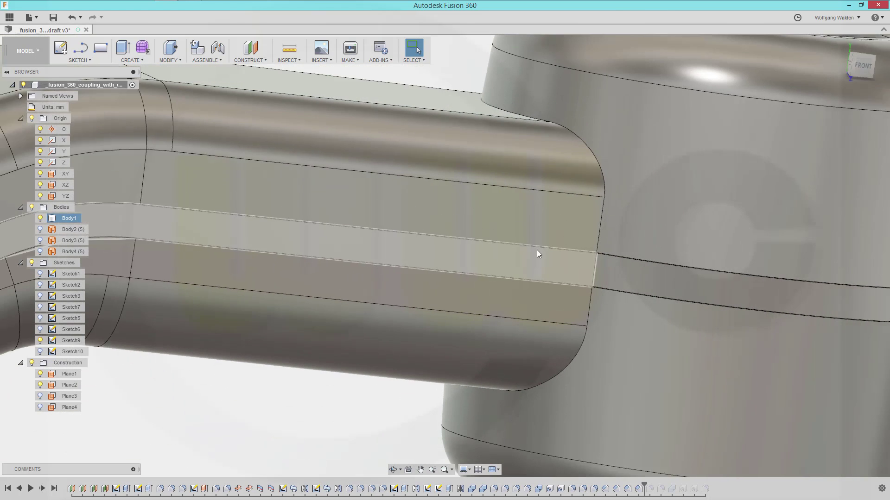
- Discard the tube-end fillet with Tangent Chain unchecked, then start a new Fillet with no edges
key("f")
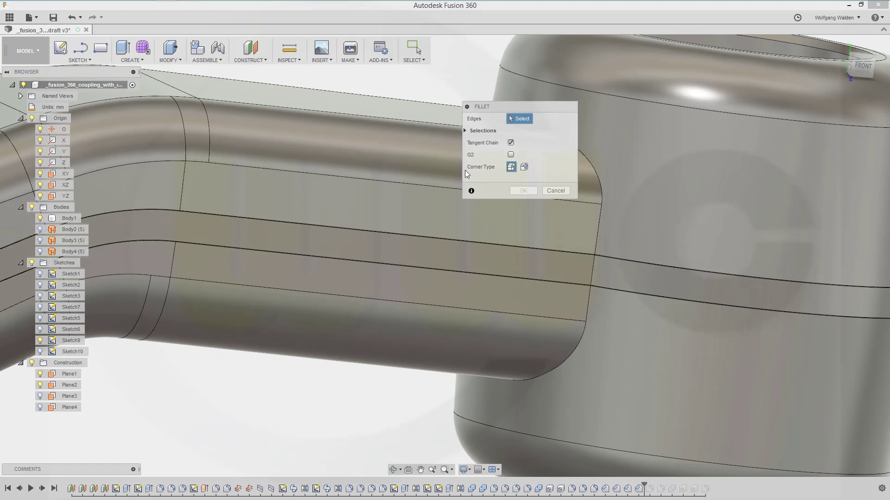
left_click(601, 187)
scroll(729, 320, "down", 5)
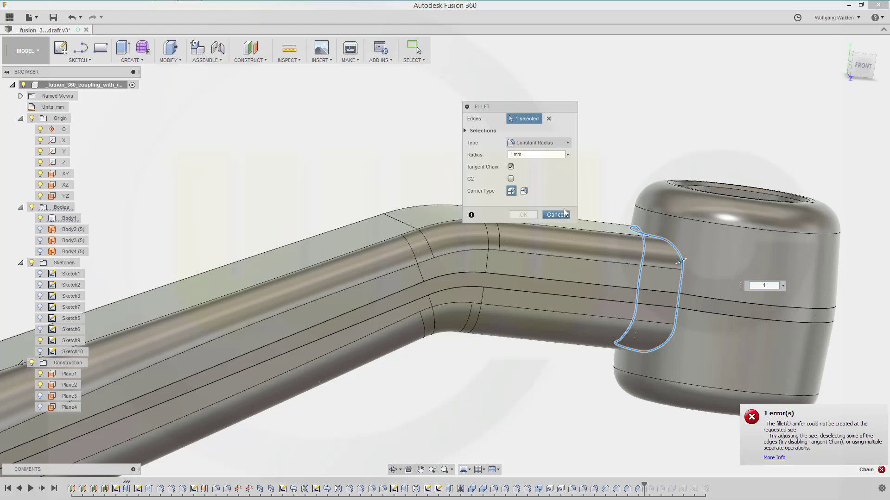
left_click(511, 168)
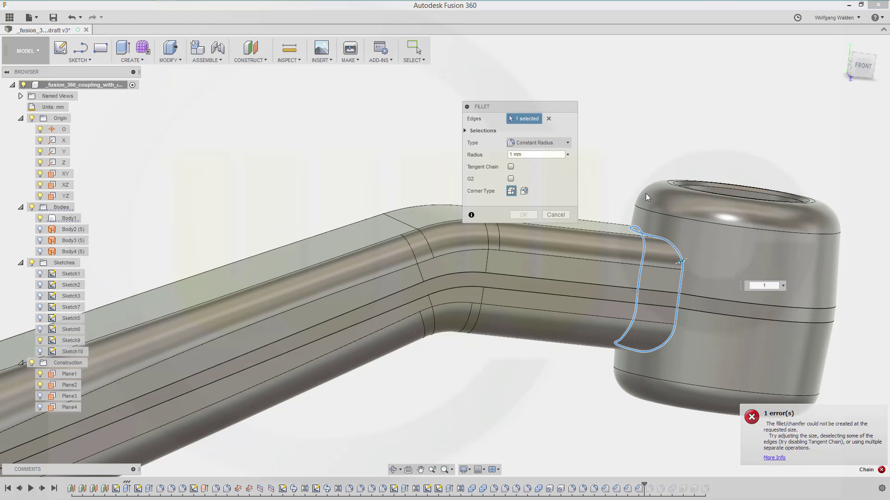
left_click(556, 215)
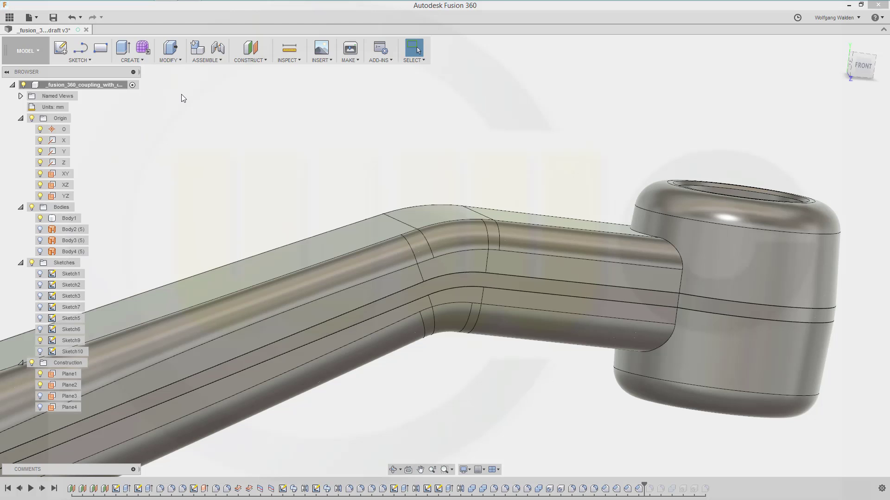
key("f")
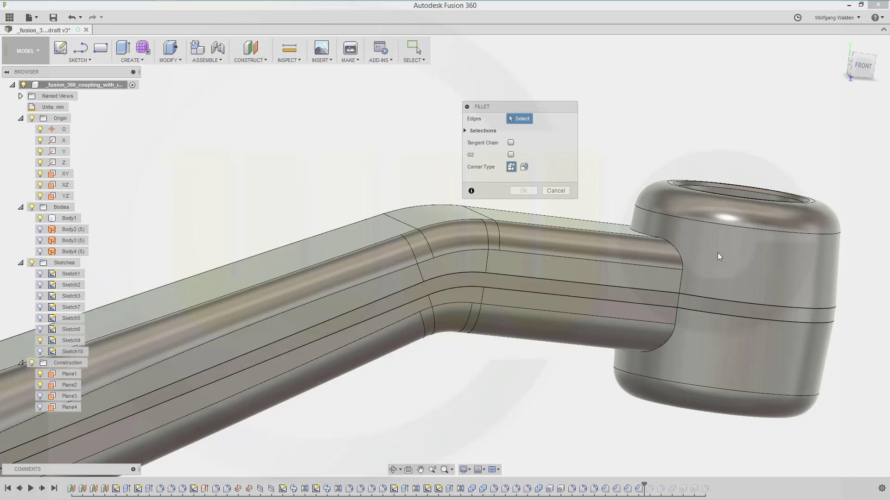
- Try a 4 mm fillet on the five arm-to-cylinder seam edges, then cancel after the error
left_click(671, 245)
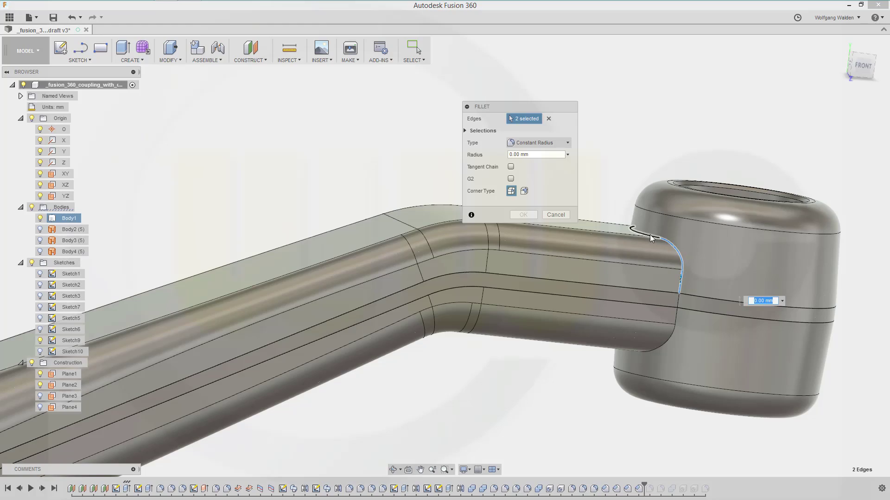
left_click(649, 235)
middle_click_drag(622, 204, 747, 282, "shift")
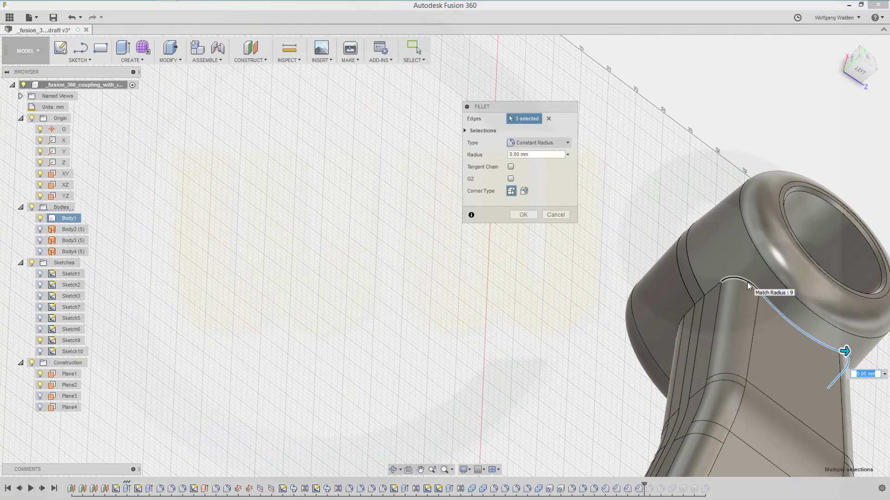
left_click(747, 282)
left_click(711, 288)
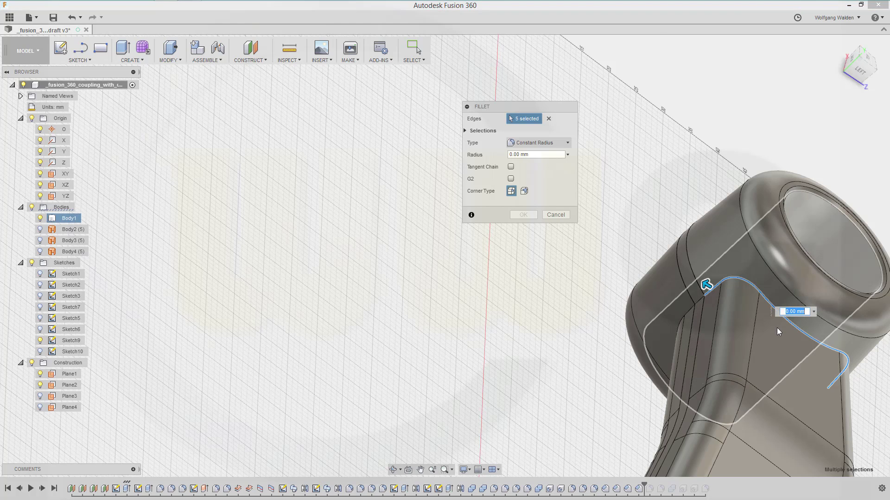
middle_click_drag(776, 328, 587, 256, "shift")
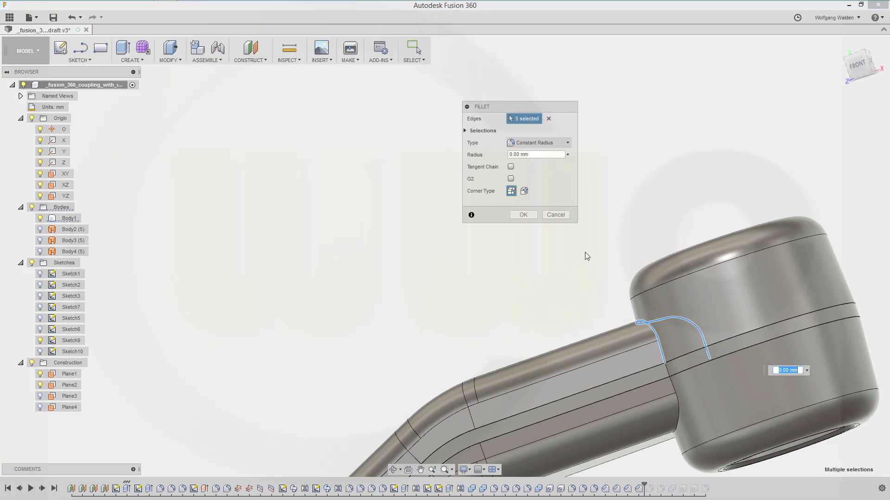
left_click(521, 155)
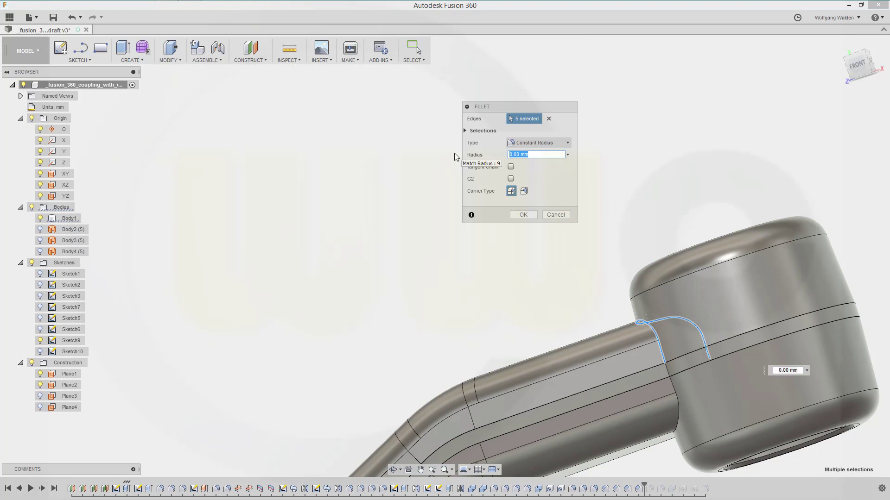
type("4")
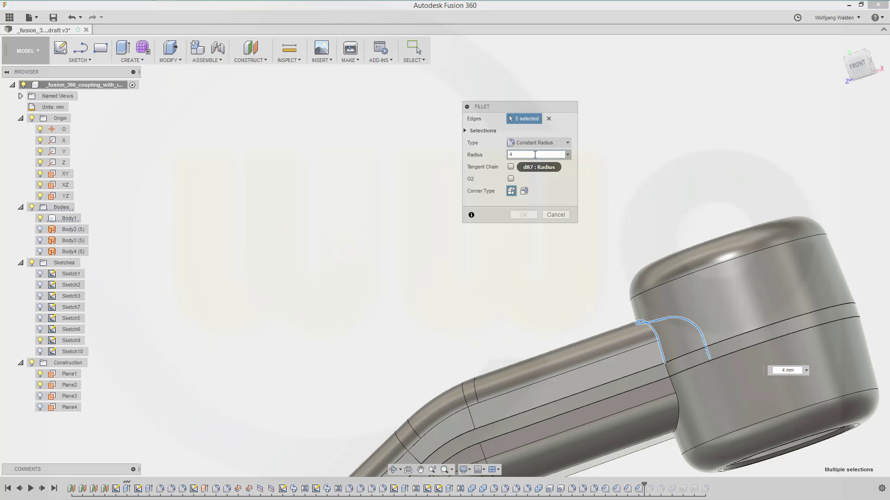
left_click(555, 215)
middle_click_drag(679, 223, 625, 229, "shift")
scroll(625, 229, "down", 10)
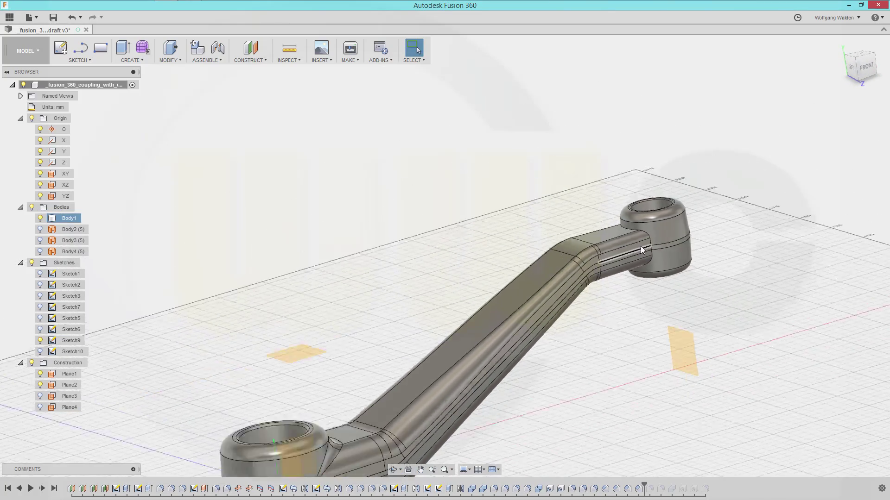
mouse_move(607, 269)
middle_mouse_down("shift")
mouse_move(582, 258)
mouse_move(582, 242)
mouse_move(566, 251)
mouse_move(570, 276)
mouse_move(597, 256)
mouse_move(612, 266)
mouse_move(610, 277)
middle_mouse_up("shift")
scroll(610, 277, "up", 8)
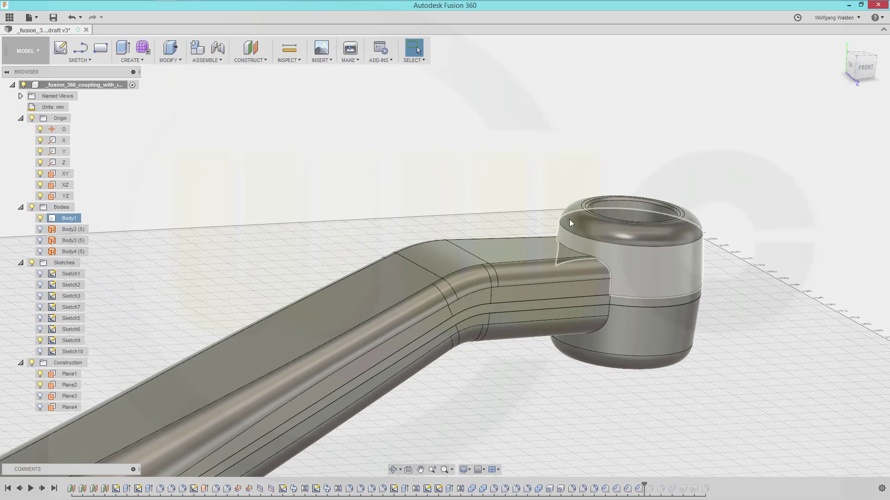
left_click(551, 214)
scroll(398, 220, "down", 2)
scroll(370, 237, "down", 5)
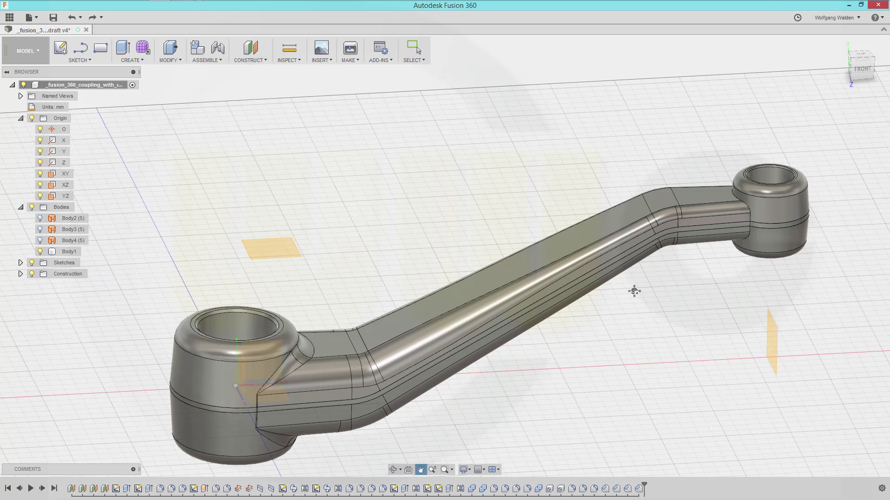
middle_click_drag(633, 290, 586, 314)
left_click(652, 235)
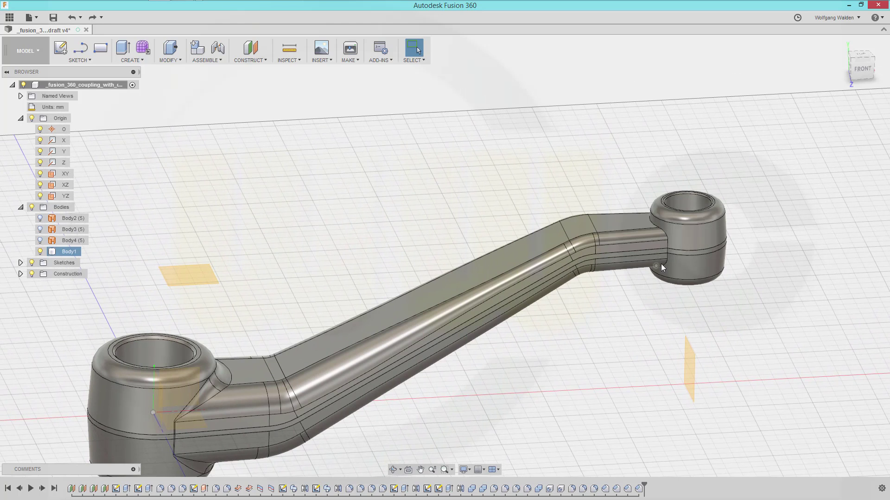
left_click(664, 333)
scroll(649, 323, "up", 2)
middle_click_drag(627, 331, 595, 314, "shift")
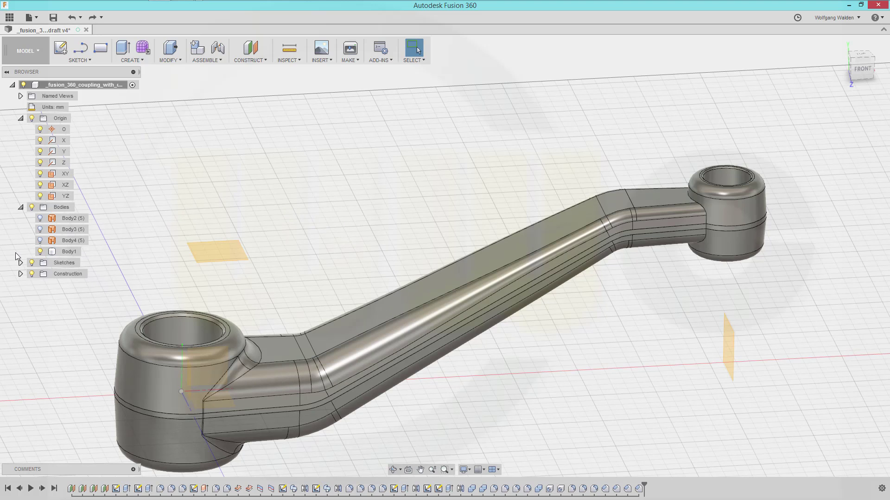
left_click(64, 227)
- Show Body3 and Body4, set up a Split Body on Body1 with the surface sheet, then cancel
left_click(40, 229)
left_click(40, 241)
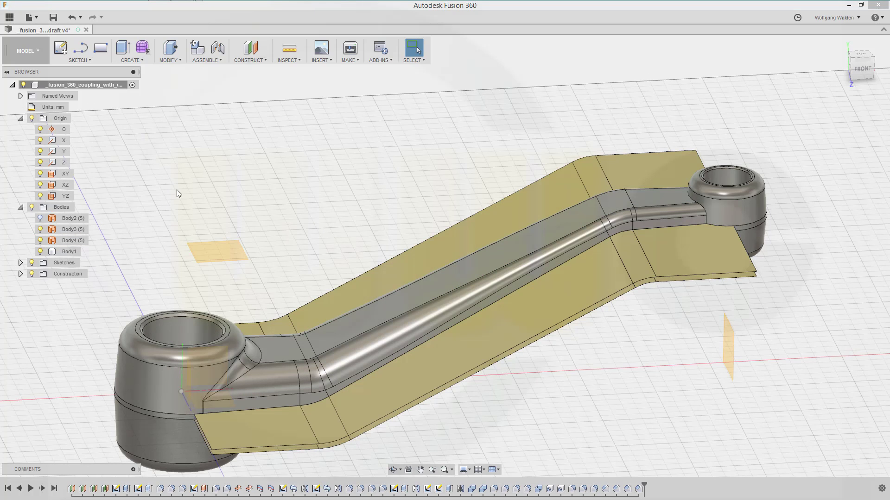
left_click(182, 59)
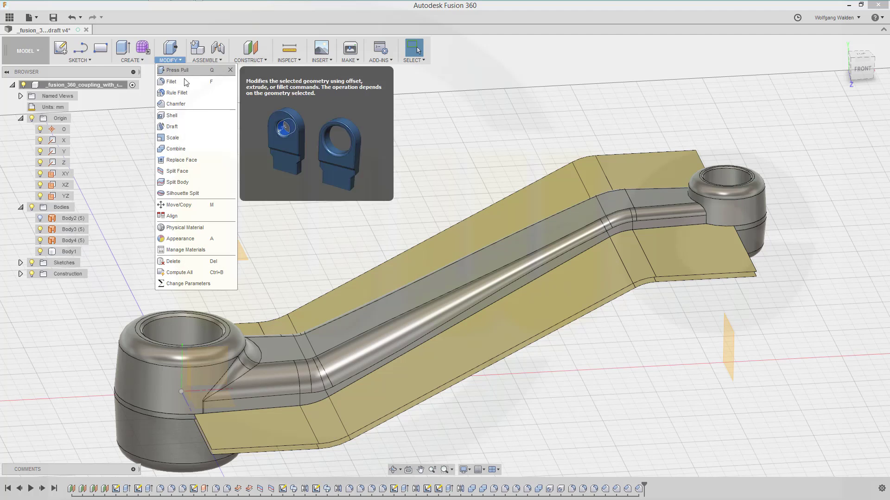
left_click(177, 182)
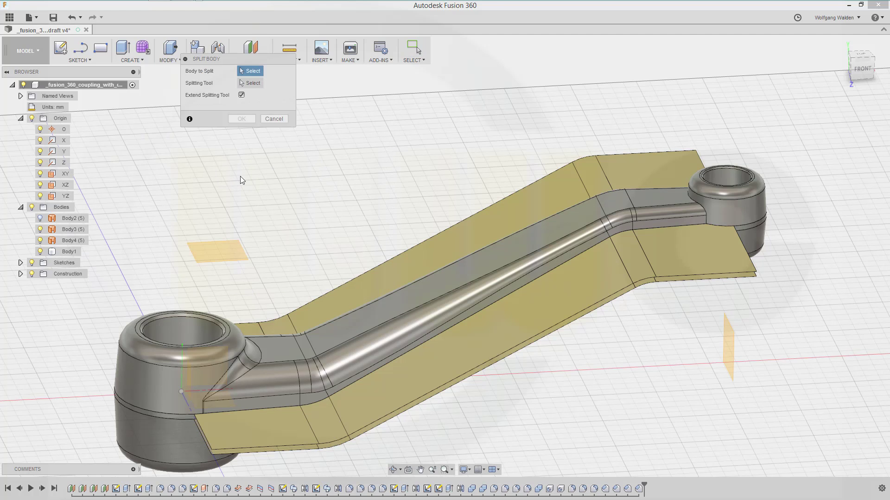
left_click(152, 324)
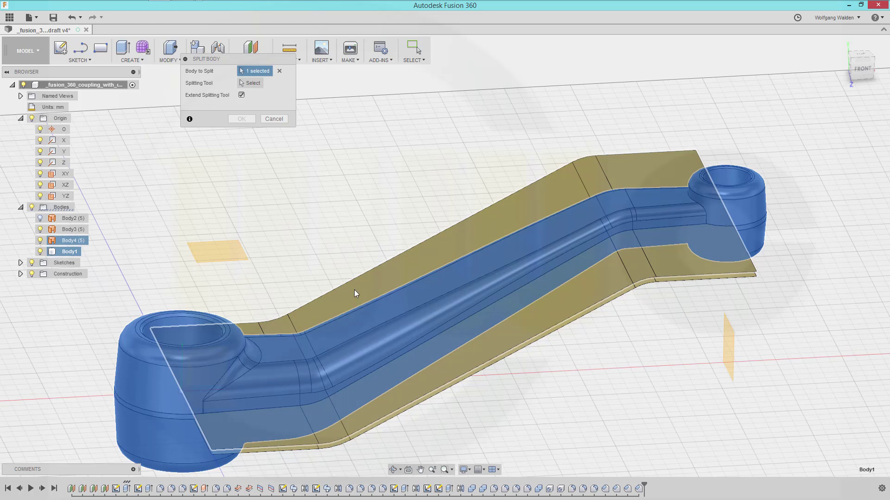
left_click(354, 290)
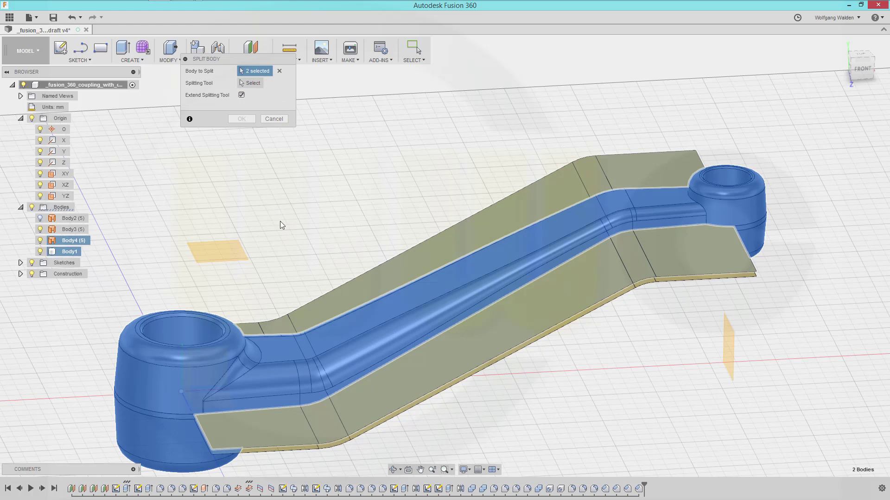
left_click(371, 288)
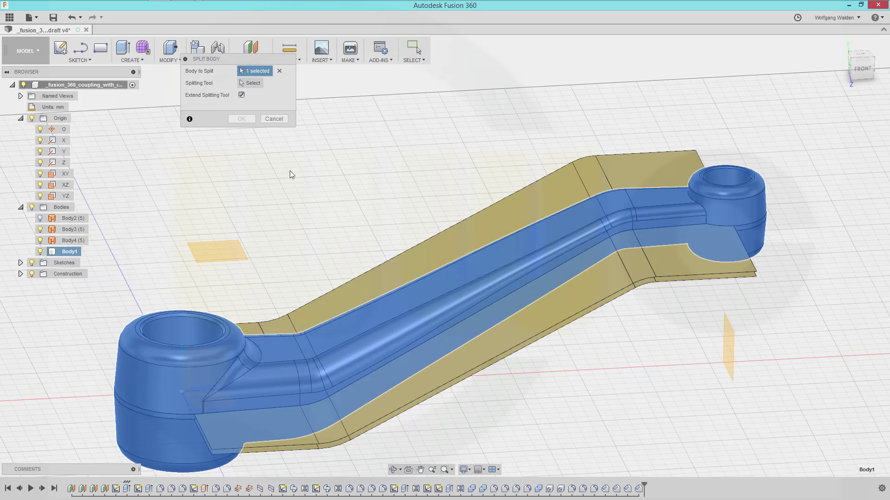
left_click(253, 83)
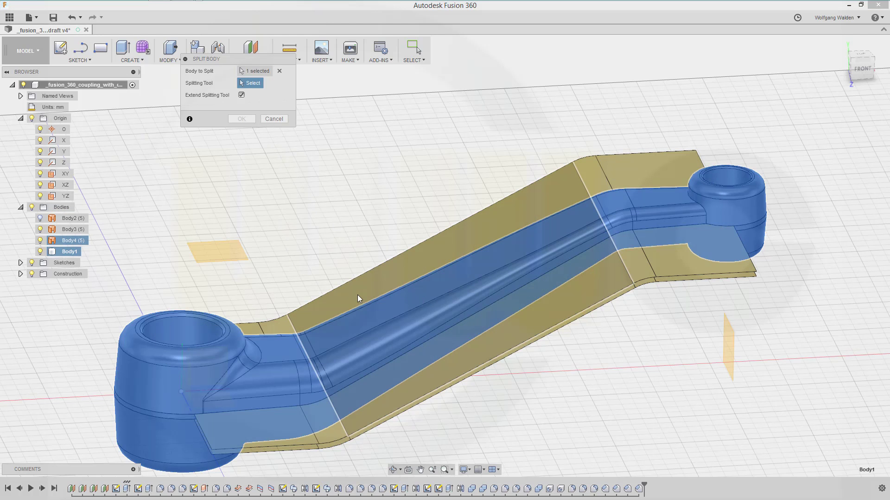
left_click(358, 294)
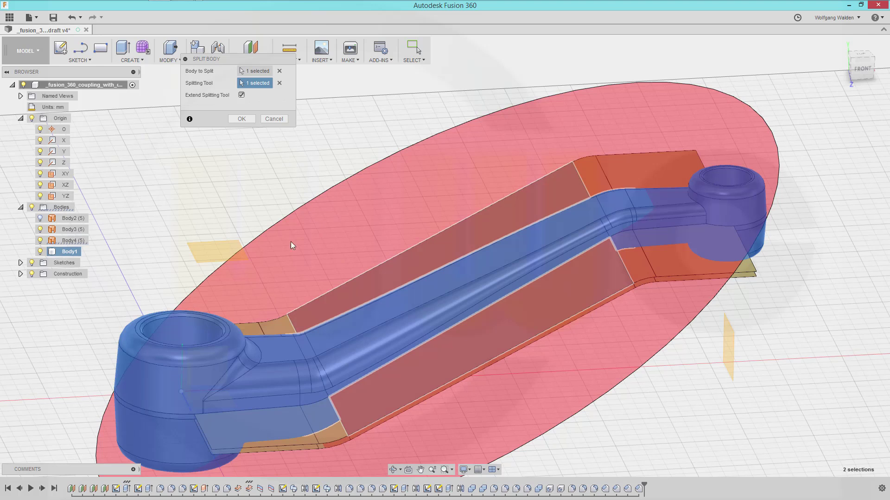
left_click(274, 119)
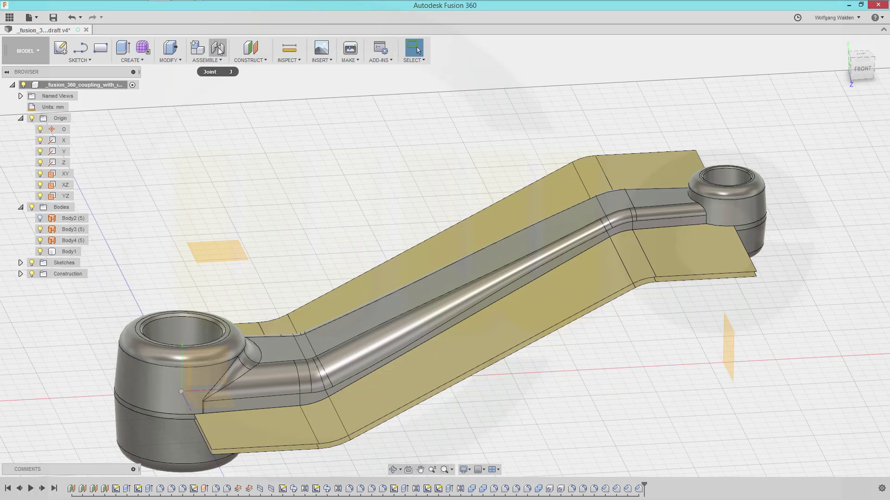
- Split Body1 using Body3 as an extended splitting tool, creating Body11
left_click(183, 60)
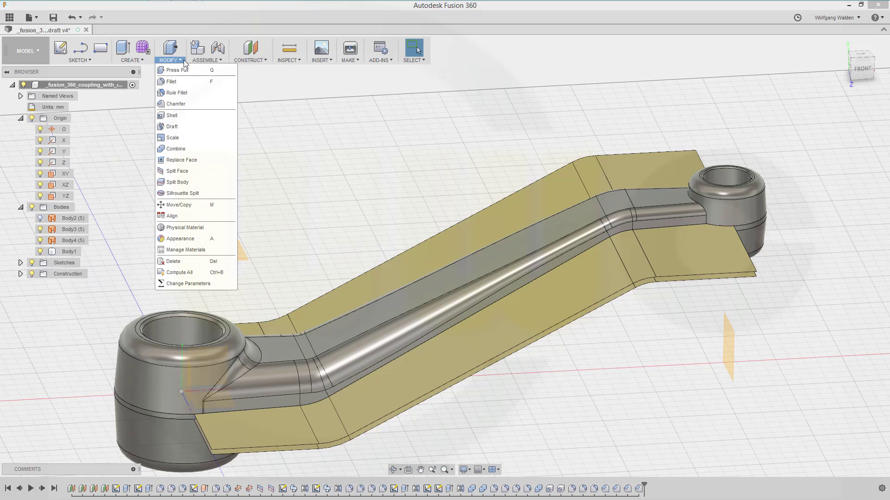
left_click(178, 182)
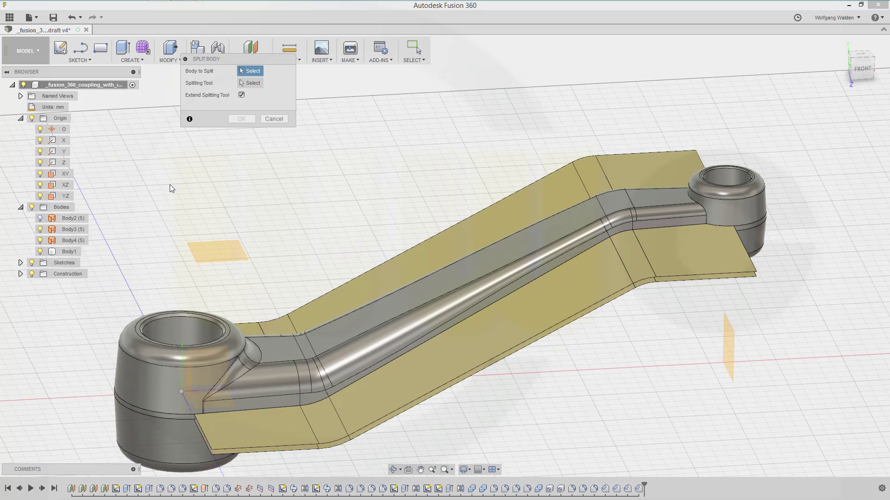
left_click(68, 252)
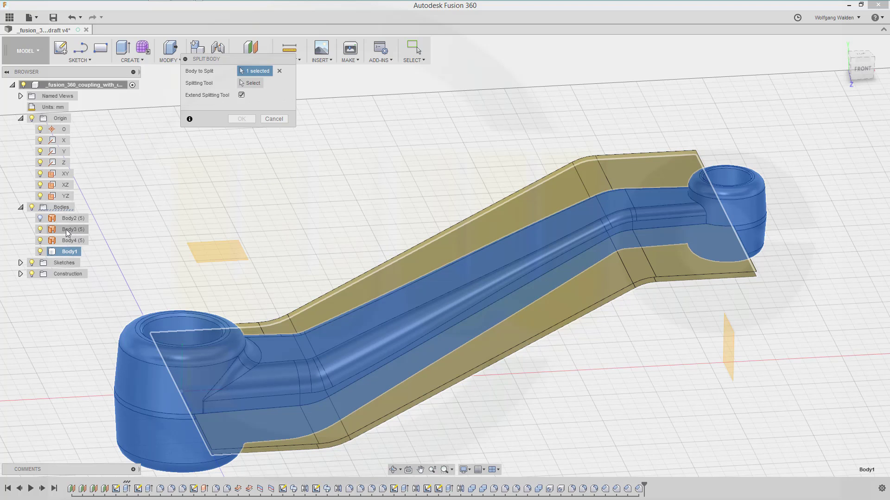
left_click(253, 84)
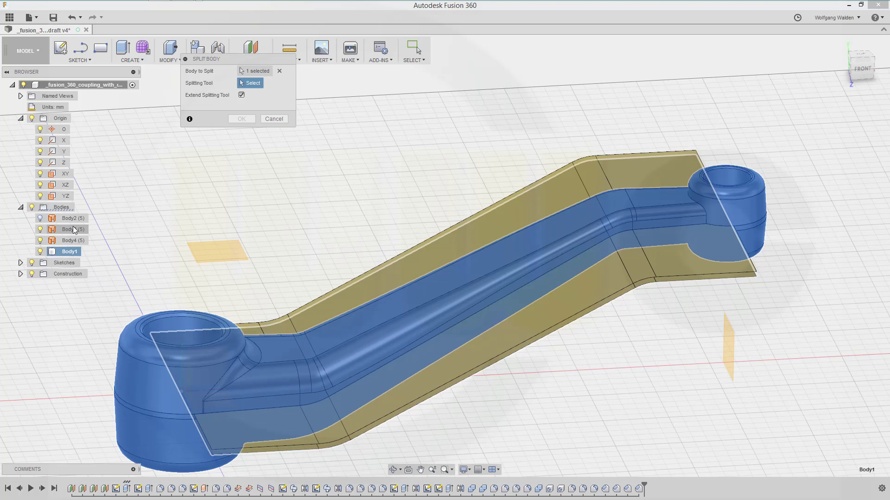
left_click(73, 229)
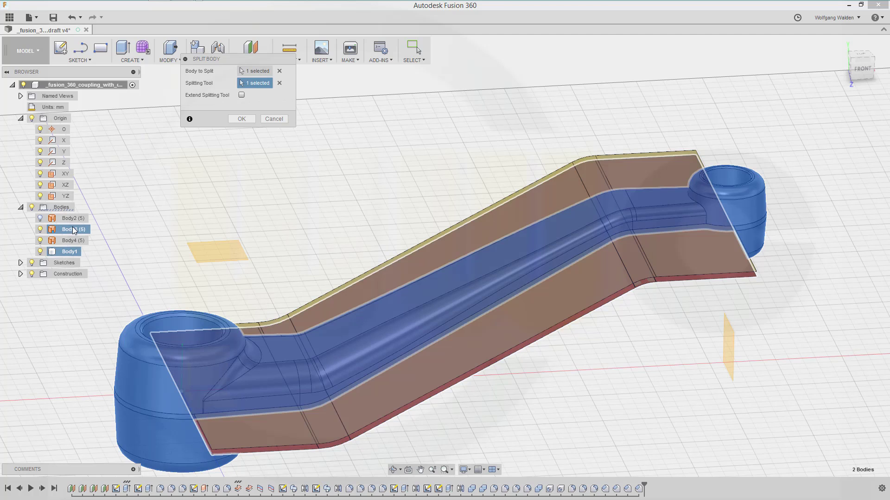
left_click(241, 95)
left_click(241, 118)
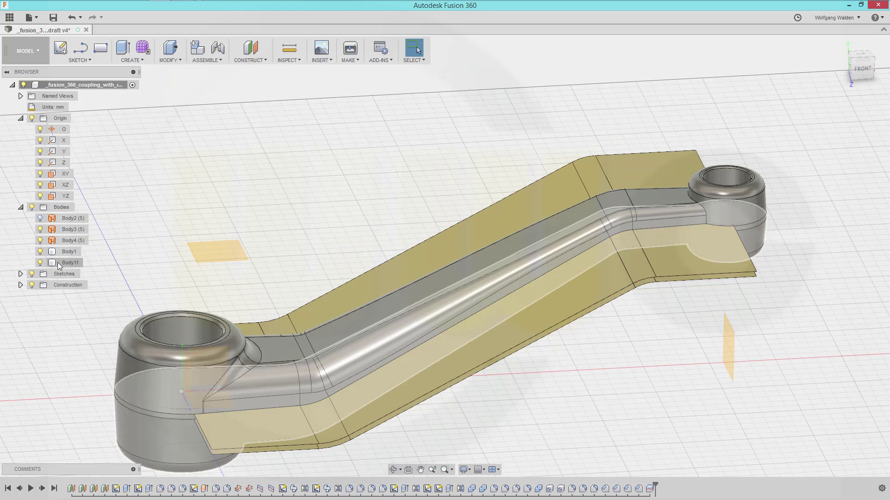
left_click(43, 241)
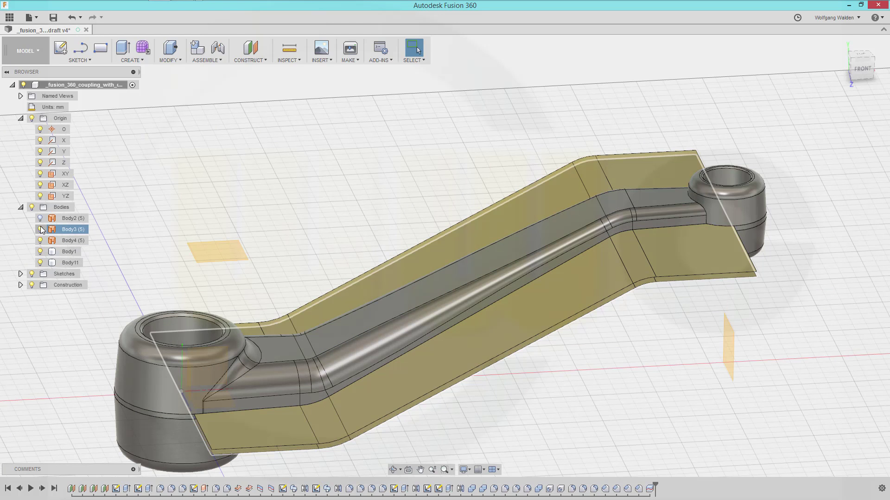
- Hide Body3, lower the view of the arm, and begin another Split Body
left_click(41, 229)
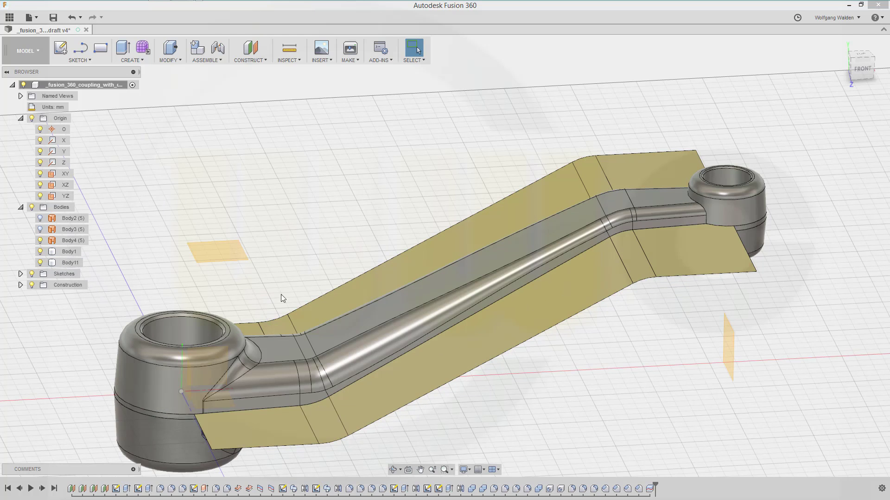
middle_click_drag(281, 294, 284, 260, "shift")
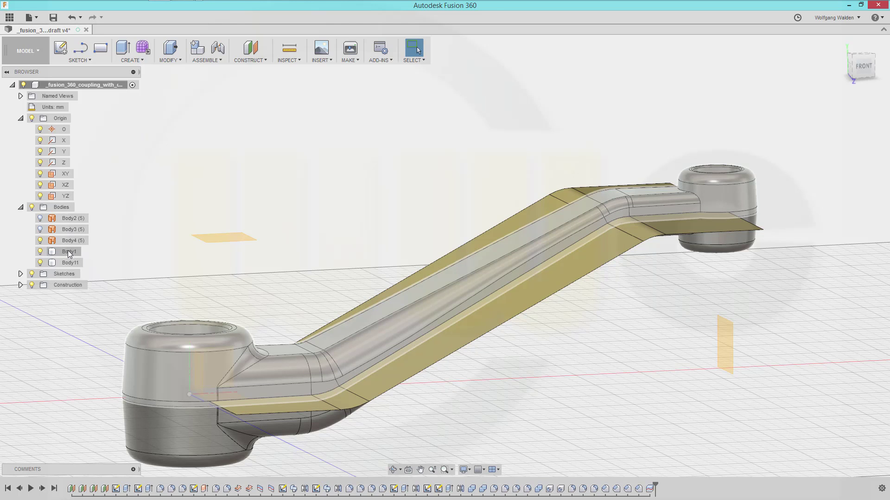
left_click(180, 59)
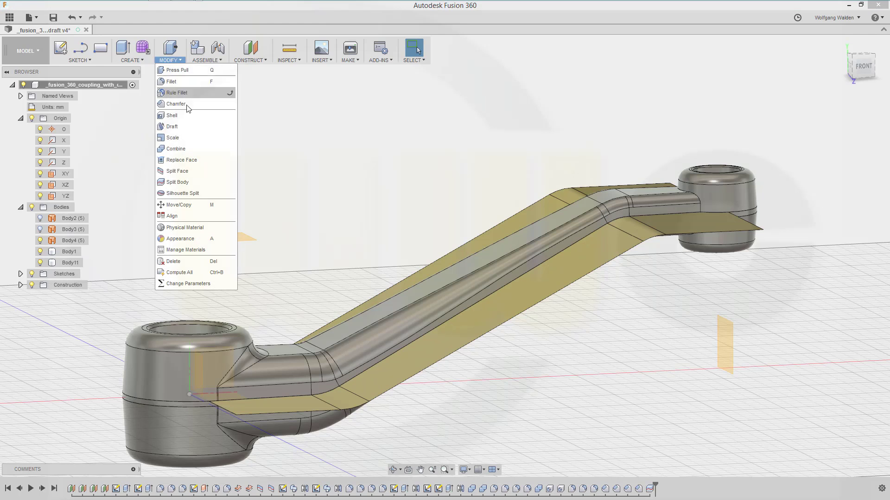
left_click(178, 182)
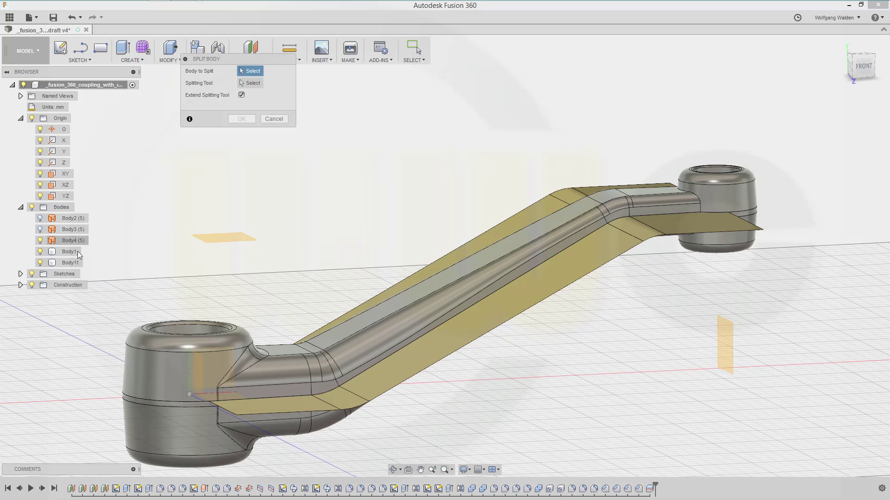
- Split Body1 using Body4 as an extended splitting tool, creating Body12
left_click(77, 251)
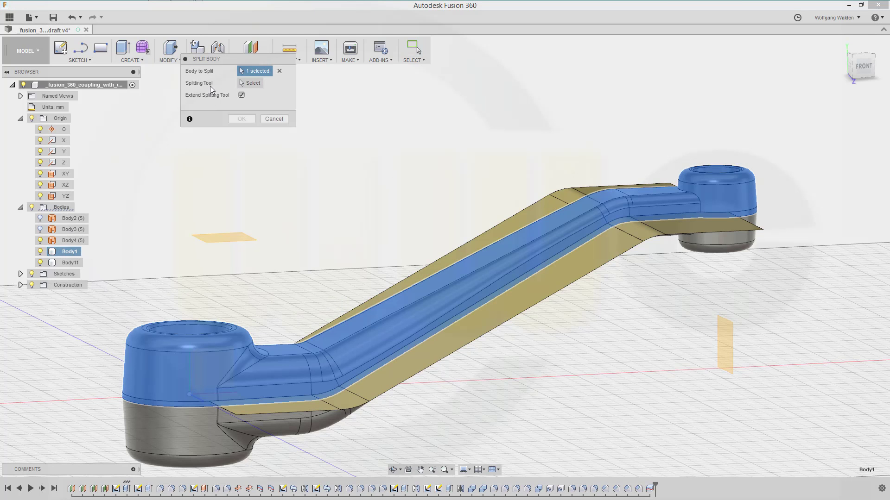
left_click(70, 241)
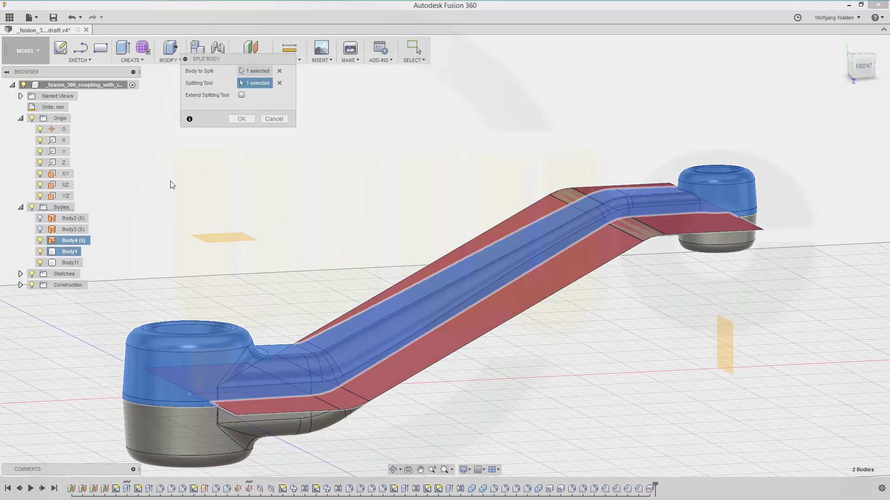
left_click(241, 95)
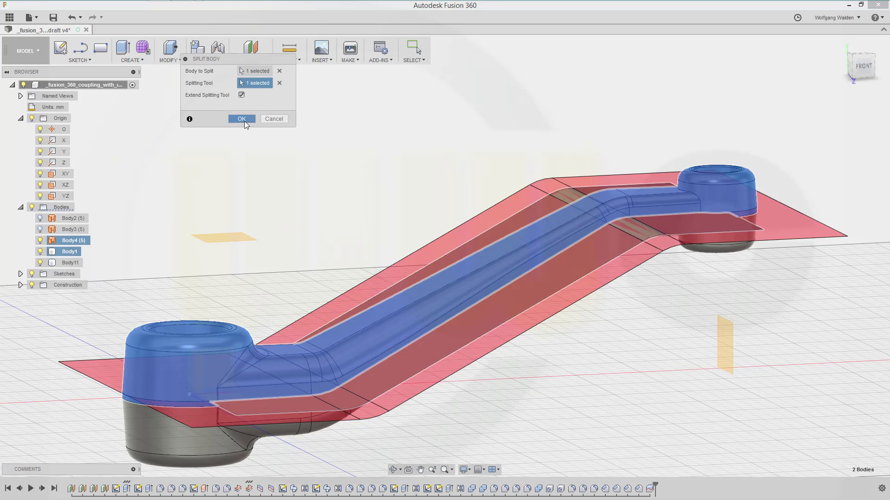
left_click(243, 121)
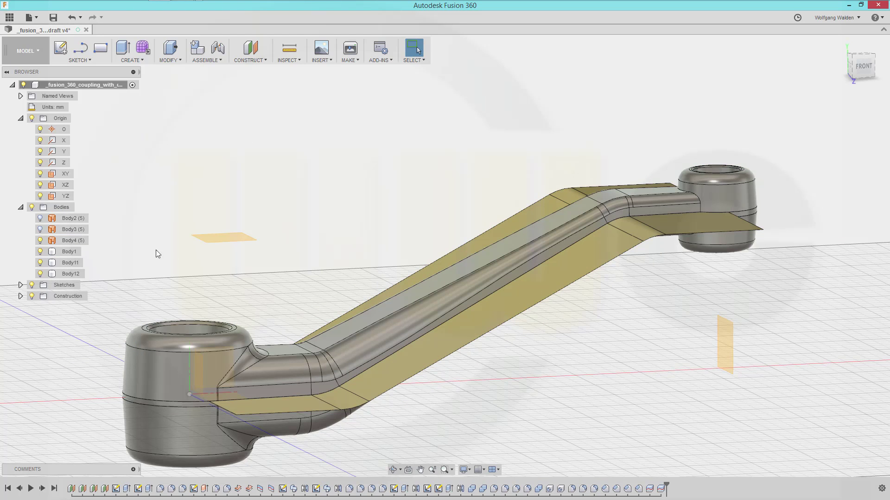
- Hide the Body2, Body3 and Body4 surface sheets
left_click(41, 230)
left_click(40, 218)
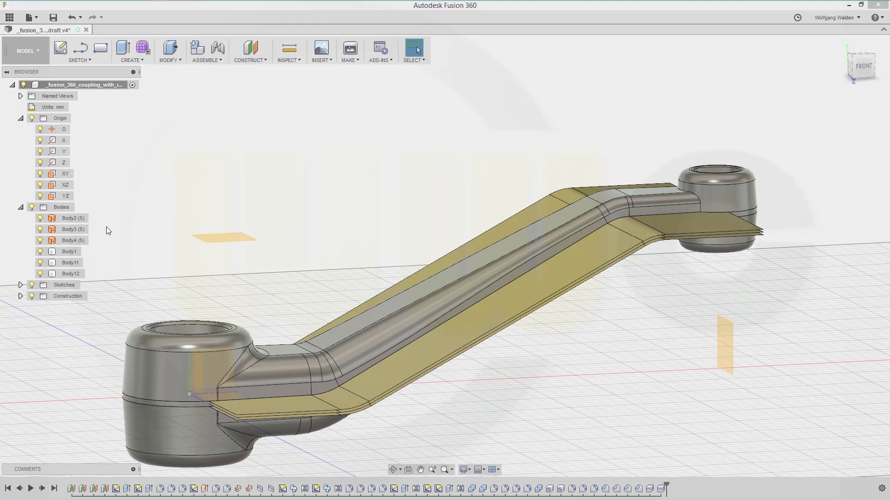
left_click(41, 240)
left_click(41, 229)
left_click(41, 218)
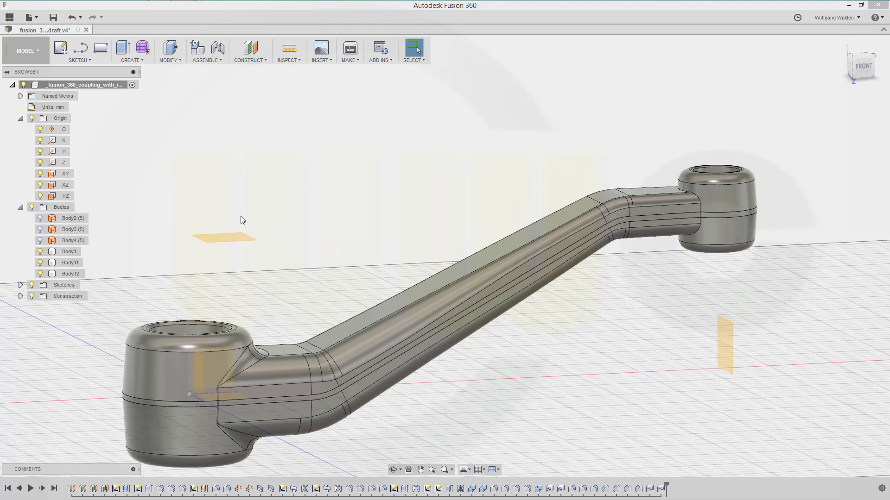
middle_click_drag(241, 216, 212, 315)
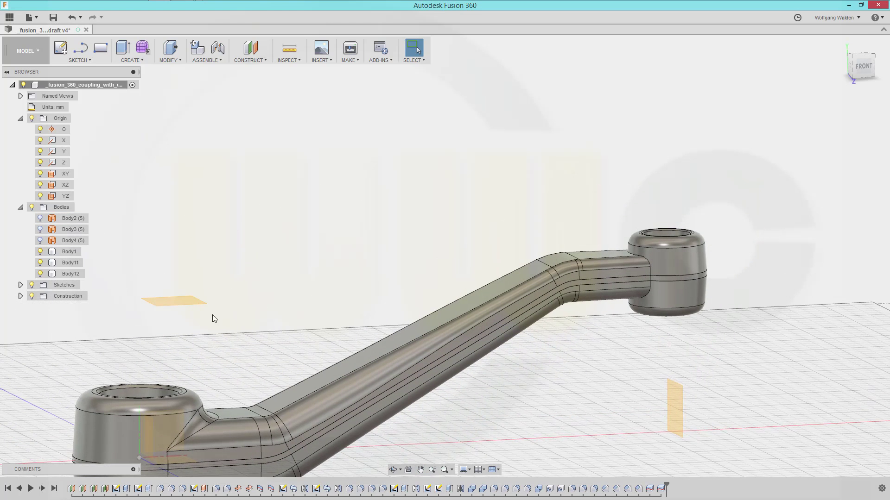
- Hide Body12 and round the upper arm–boss junction edge with a 1 mm fillet
left_click(41, 275)
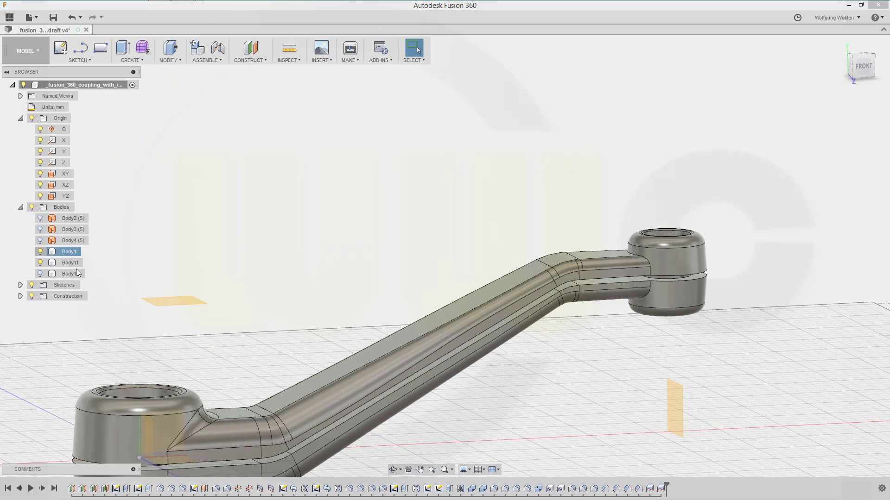
scroll(523, 290, "up", 3)
left_click(632, 305)
middle_click_drag(633, 306, 690, 260, "shift")
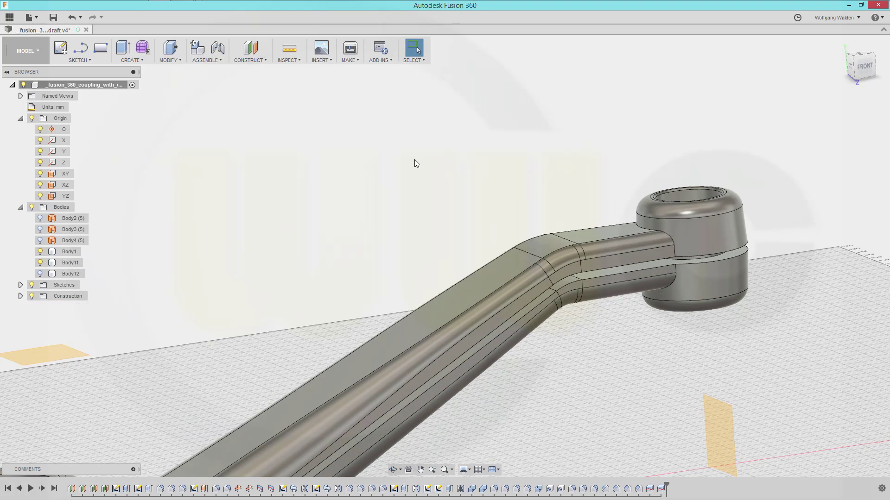
key("f")
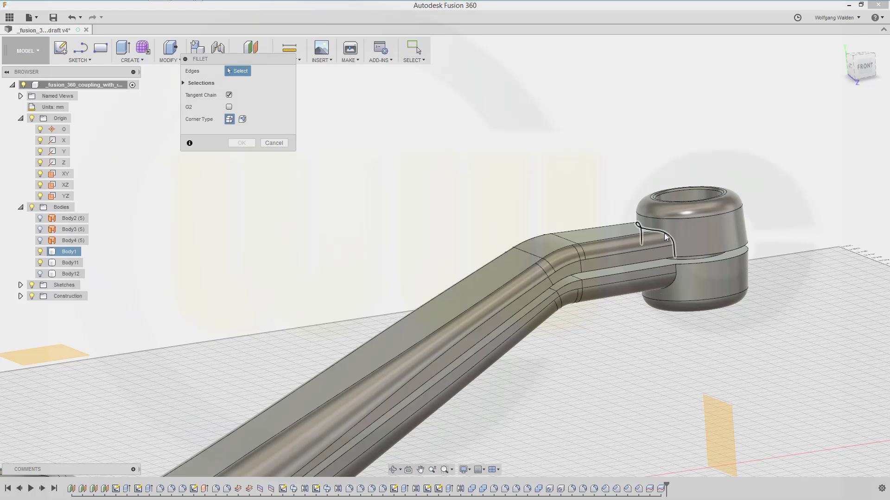
left_click(658, 230)
left_click(252, 107)
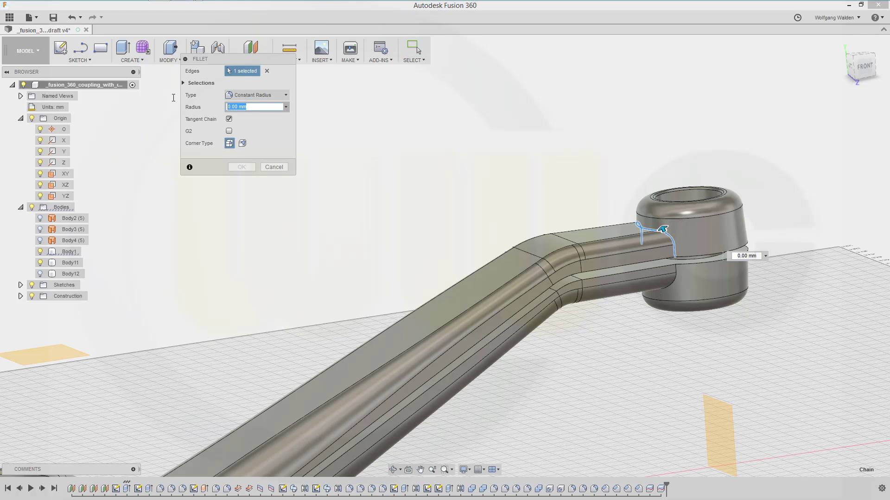
type("1")
key("Return")
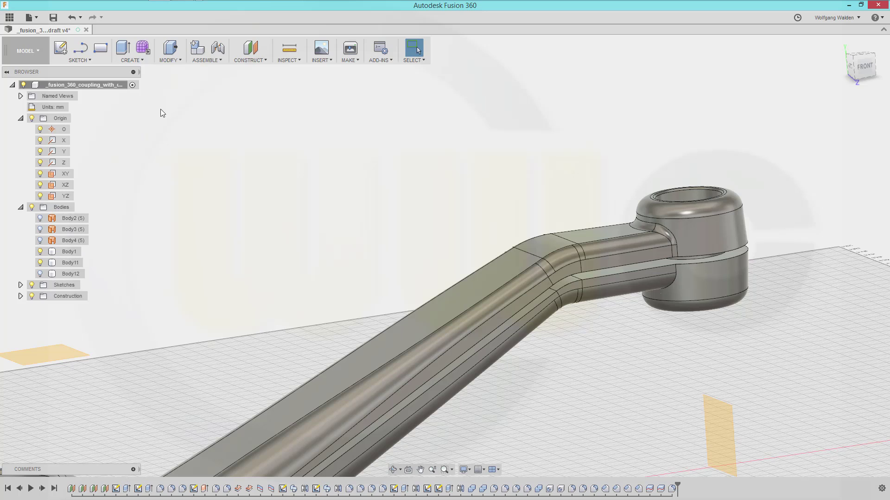
- Fillet the lower arm–boss junction edge as well, then inspect the arm from another side
key("f")
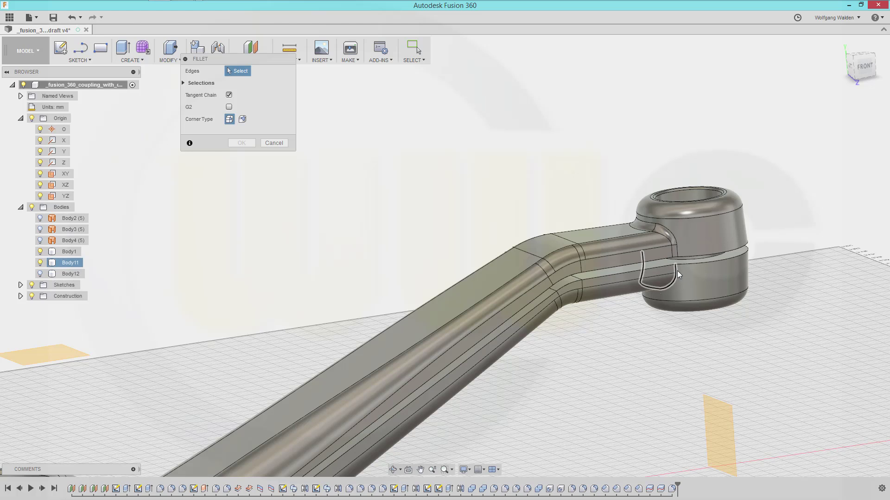
left_click(677, 271)
key("Return")
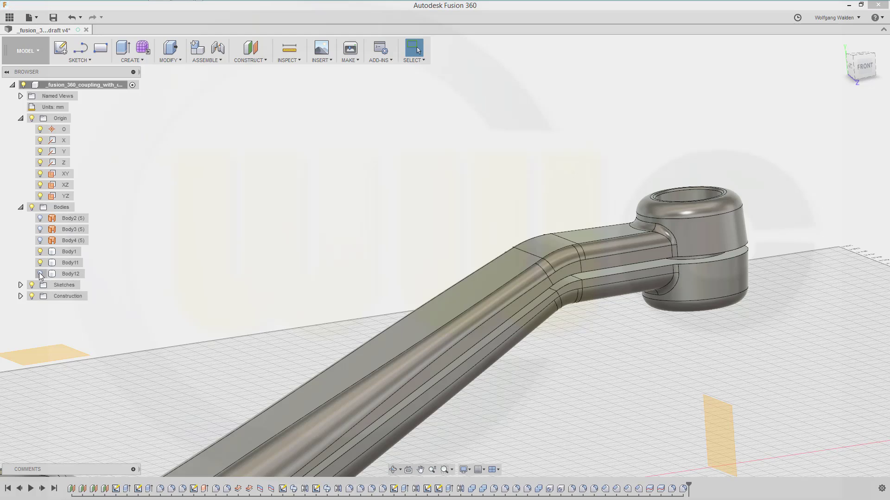
left_click(496, 313)
middle_click_drag(496, 313, 480, 298, "shift")
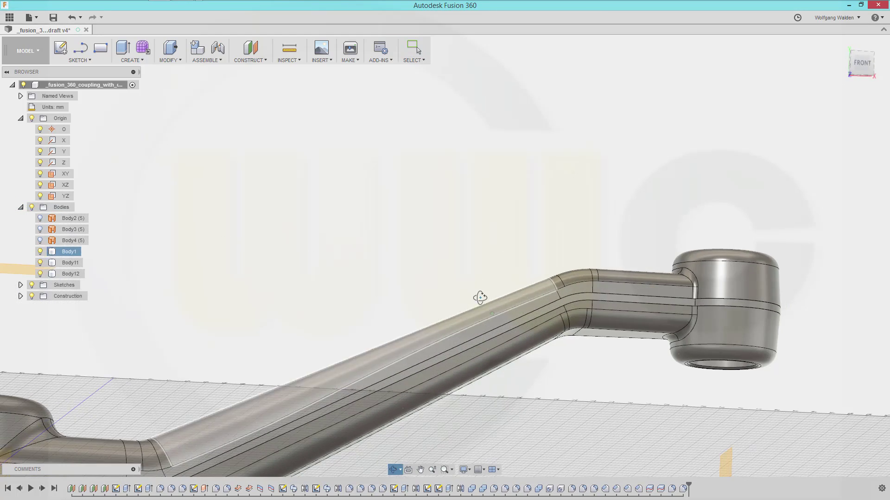
scroll(424, 330, "down", 5)
key("Escape")
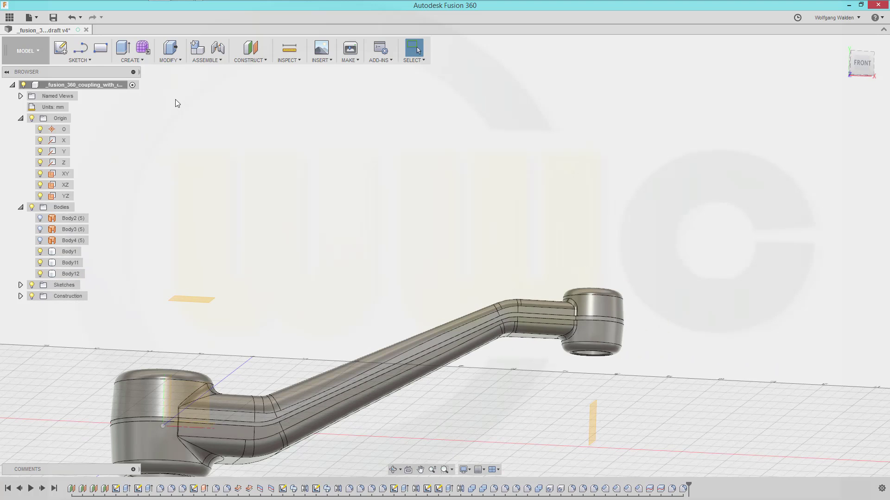
- Combine Body11 and Body12 into target body Body1
left_click(179, 59)
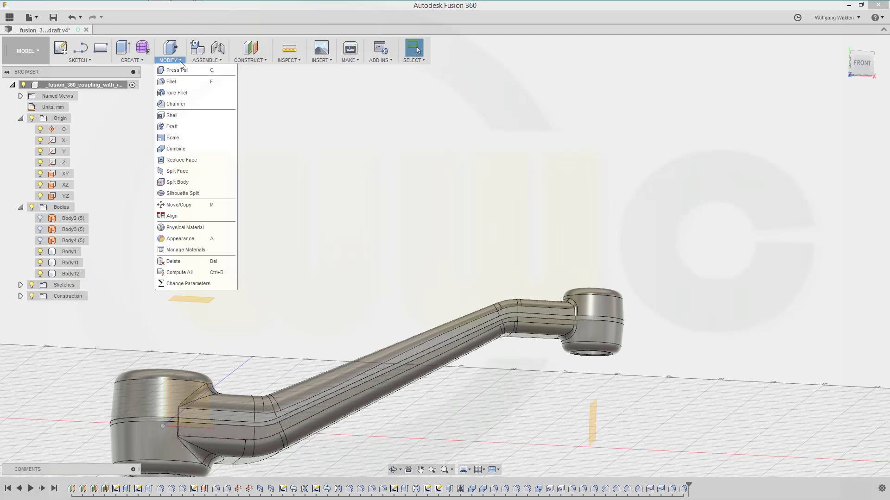
left_click(178, 149)
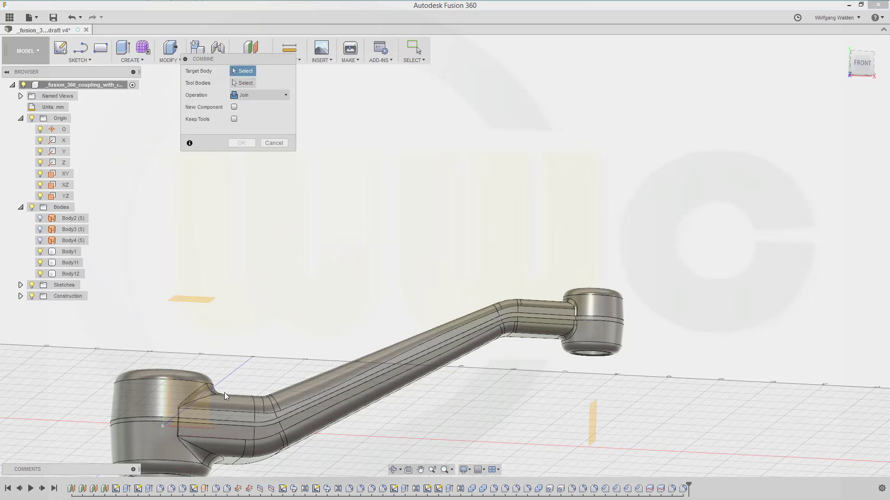
left_click(65, 253)
left_click(70, 263)
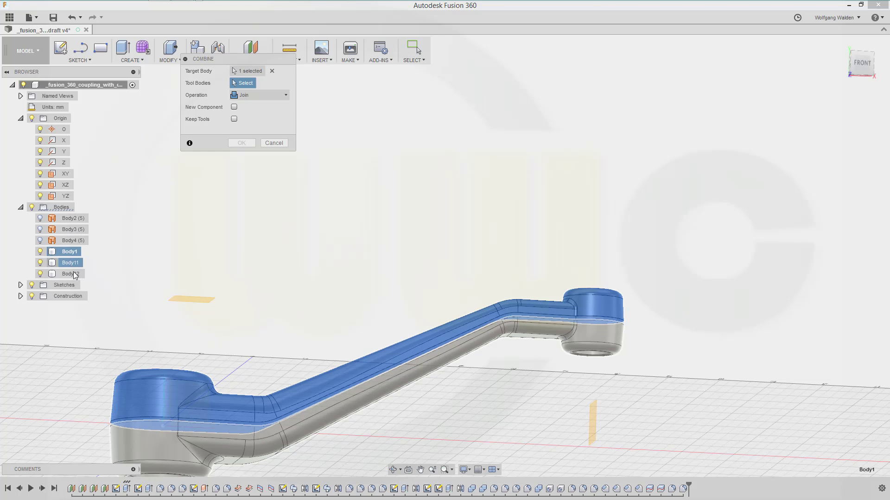
left_click(68, 274)
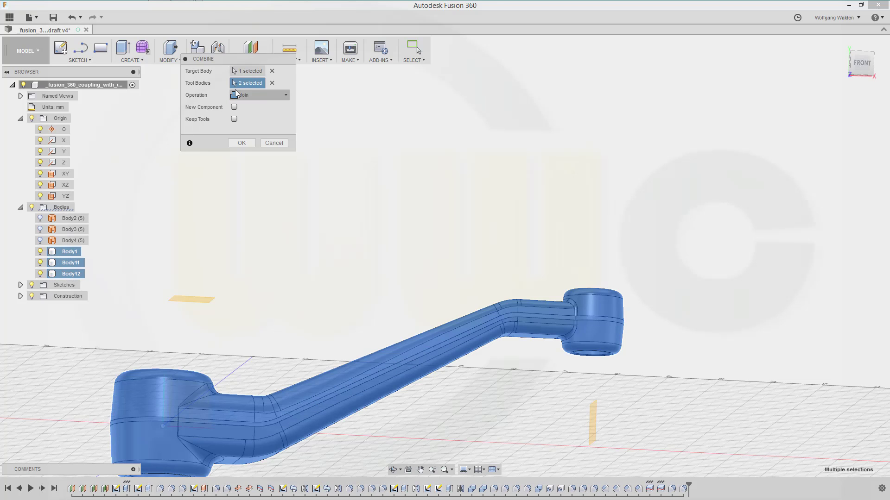
left_click(241, 143)
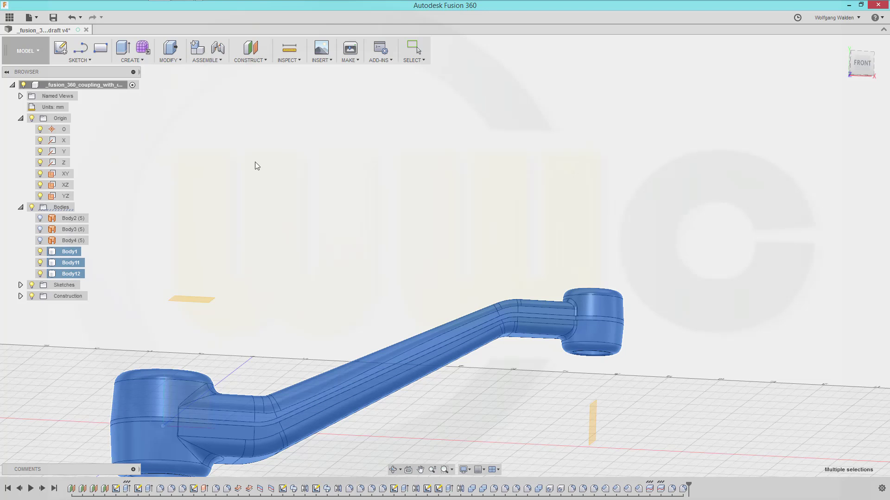
scroll(530, 315, "up", 6)
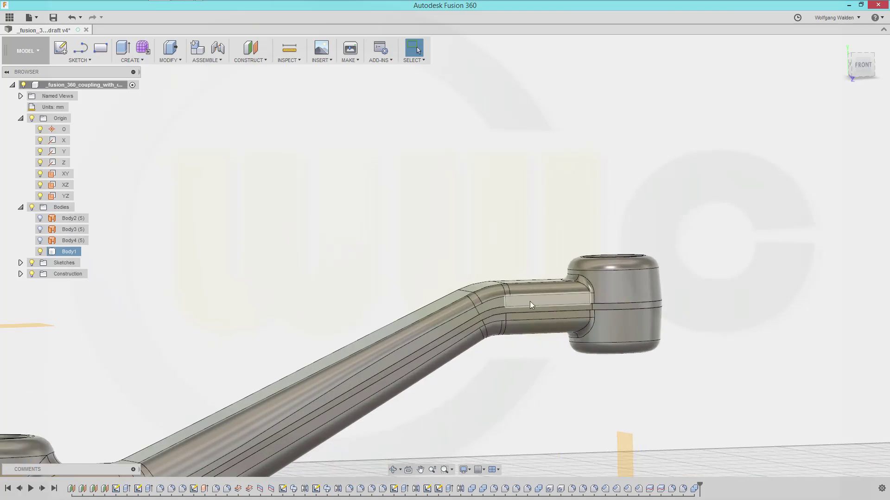
- Loft between the two small underside gap faces with operation set to Join
middle_click_drag(602, 340, 563, 151, "shift")
scroll(613, 273, "up", 5)
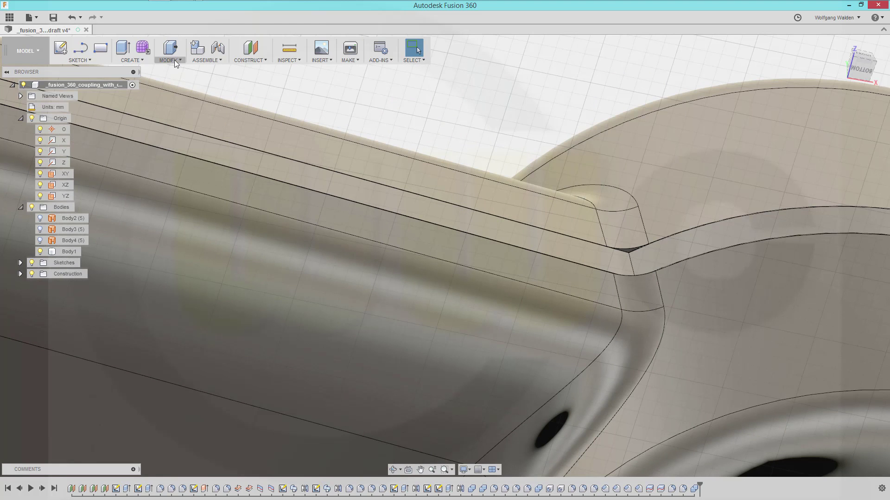
left_click(143, 60)
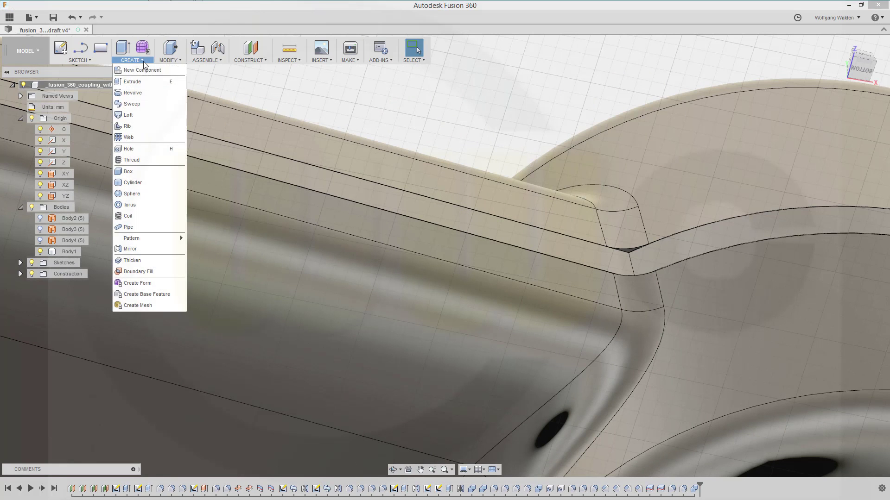
left_click(128, 115)
scroll(677, 272, "up", 5)
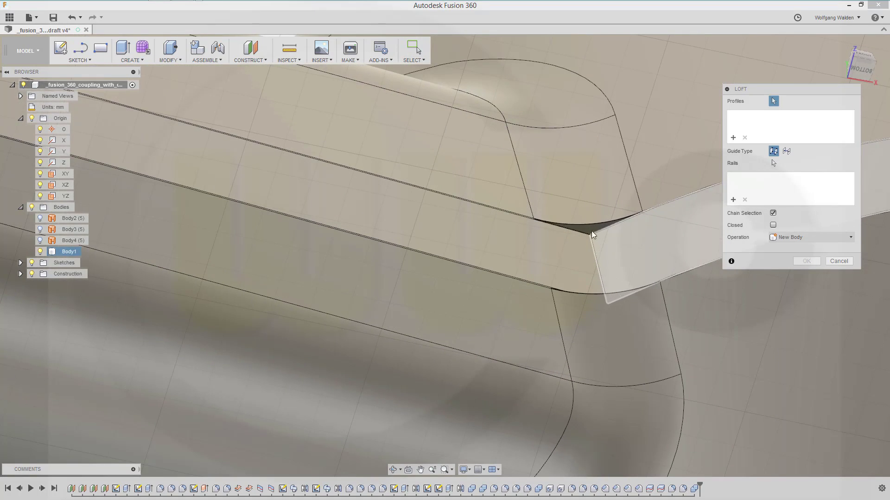
left_click(591, 230)
middle_click_drag(550, 246, 572, 333, "shift")
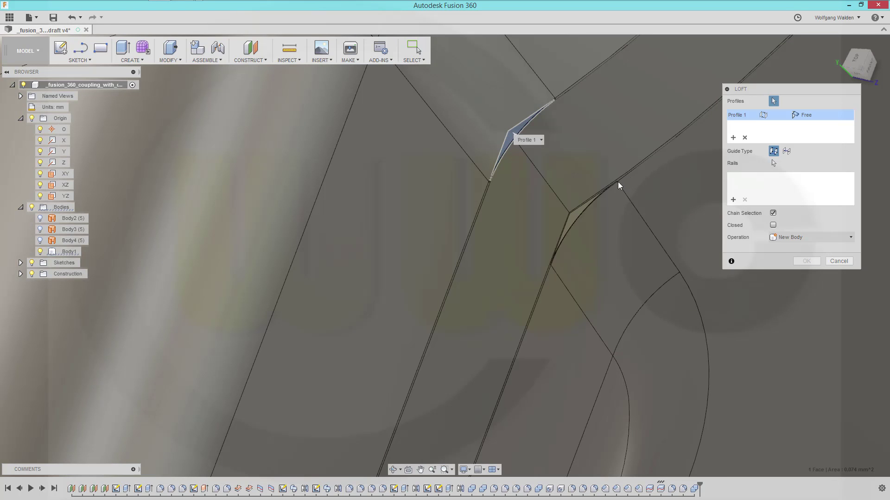
left_click(575, 215)
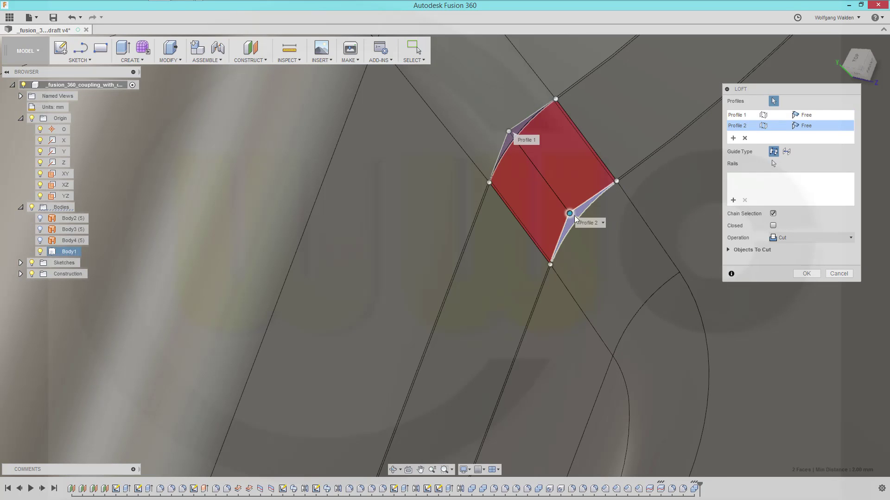
left_click(852, 238)
left_click(800, 250)
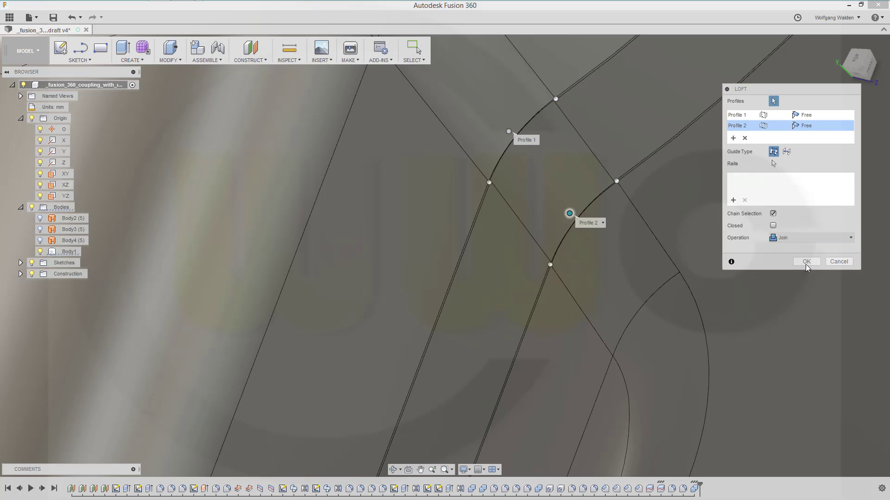
left_click(805, 262)
- Orbit around the new loft to inspect the arm-ring seam from the top
middle_click_drag(588, 254, 534, 241, "shift")
scroll(533, 238, "down", 6)
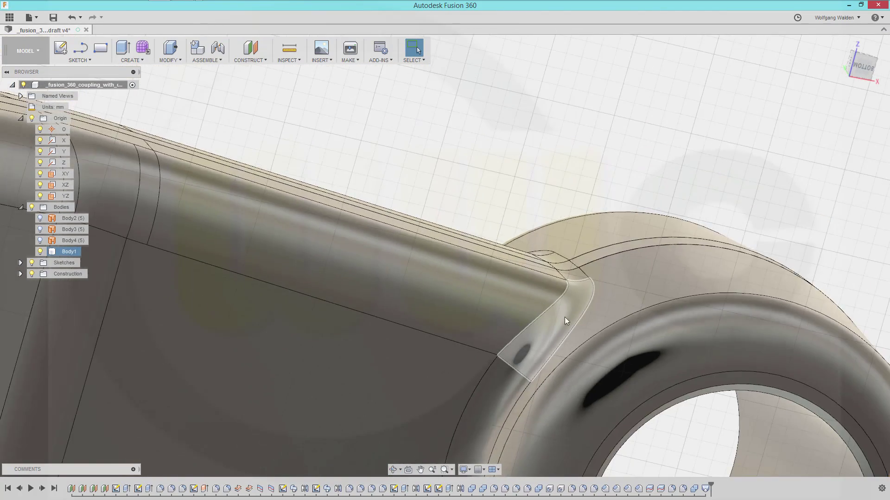
scroll(518, 356, "down", 4)
middle_click_drag(518, 356, 482, 220, "shift")
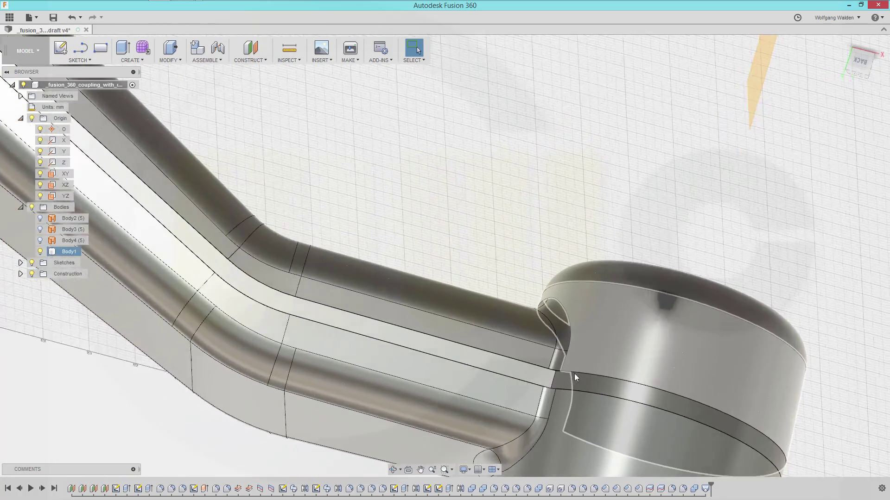
middle_click_drag(574, 373, 556, 325, "shift")
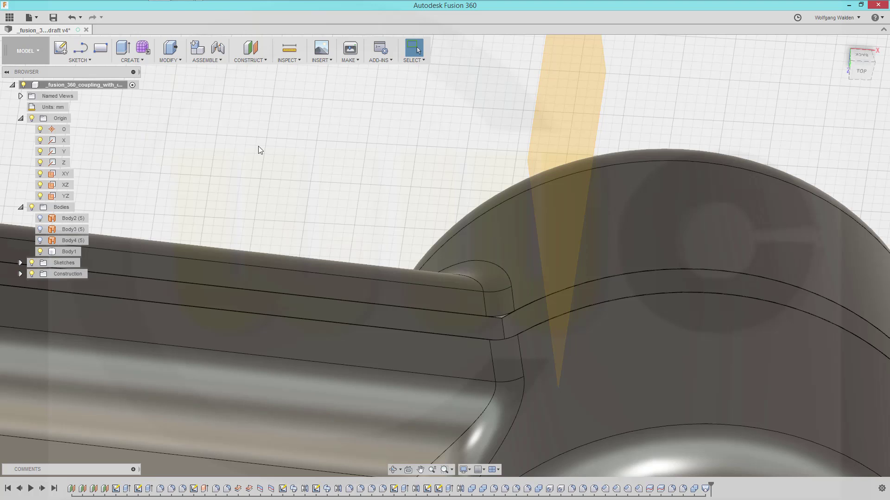
- Loft between the two fillet-corner gap faces with operation set to Join
left_click(180, 58)
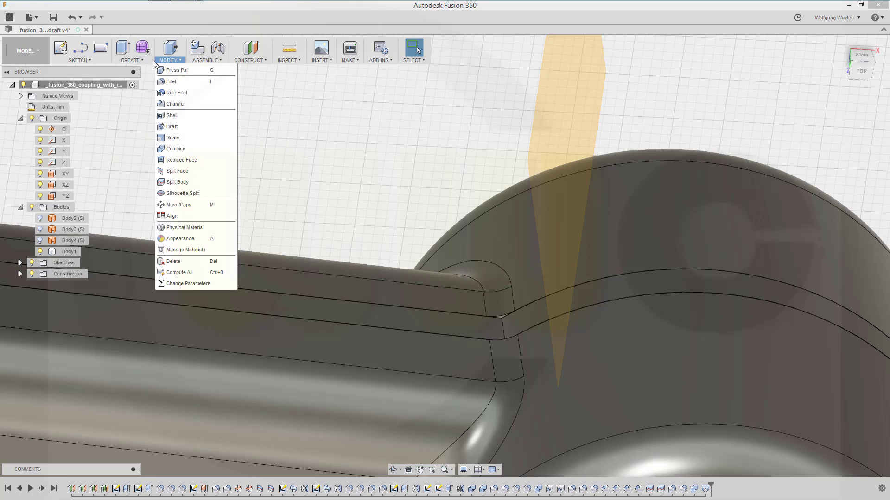
left_click(131, 59)
left_click(137, 113)
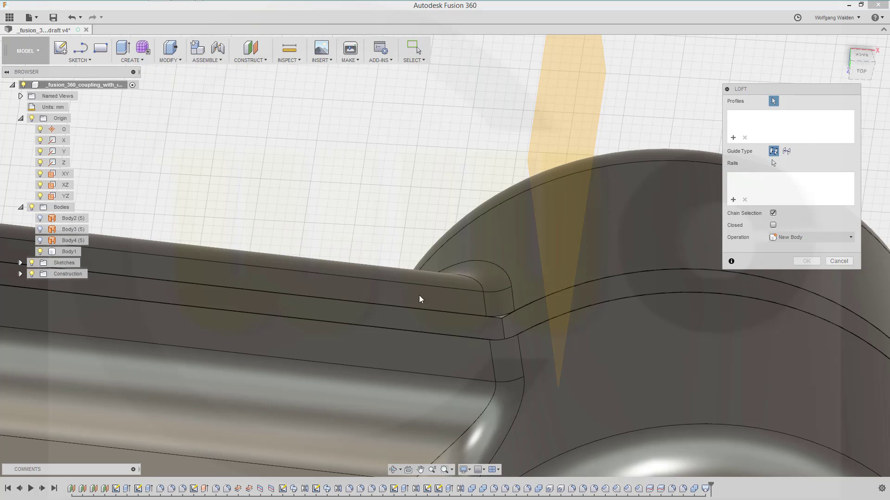
scroll(535, 306, "up", 5)
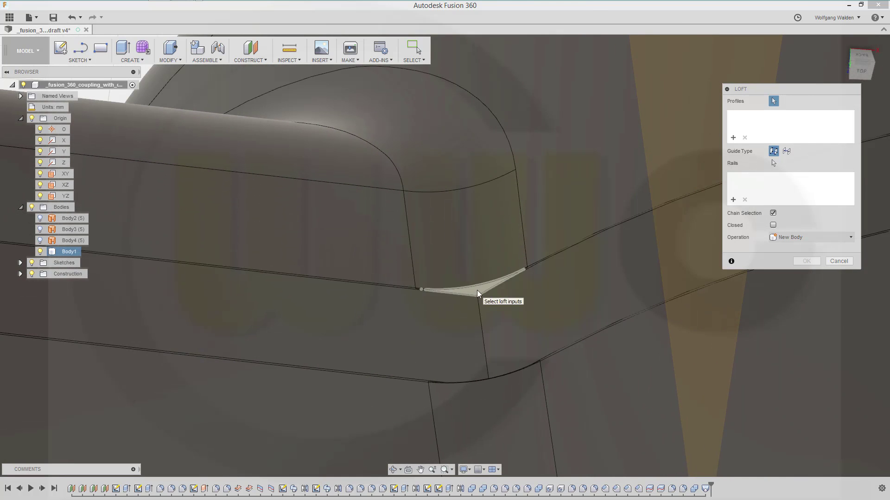
left_click(471, 290)
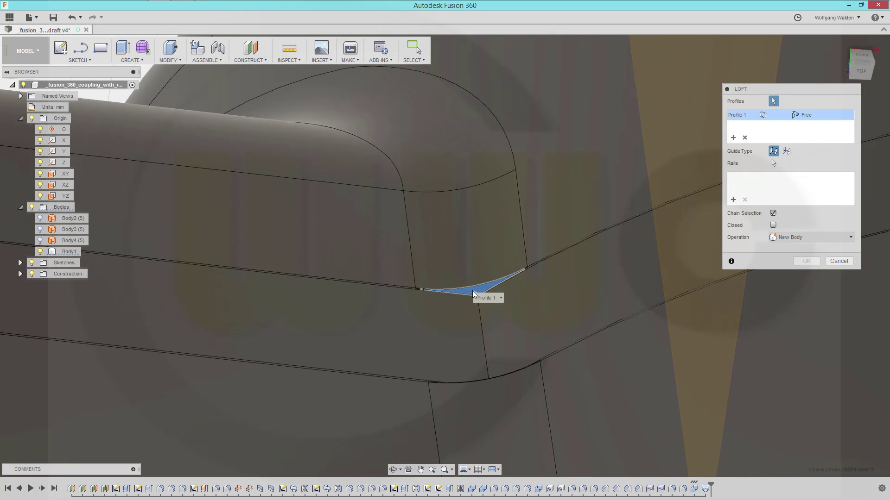
middle_click_drag(463, 353, 500, 371, "shift")
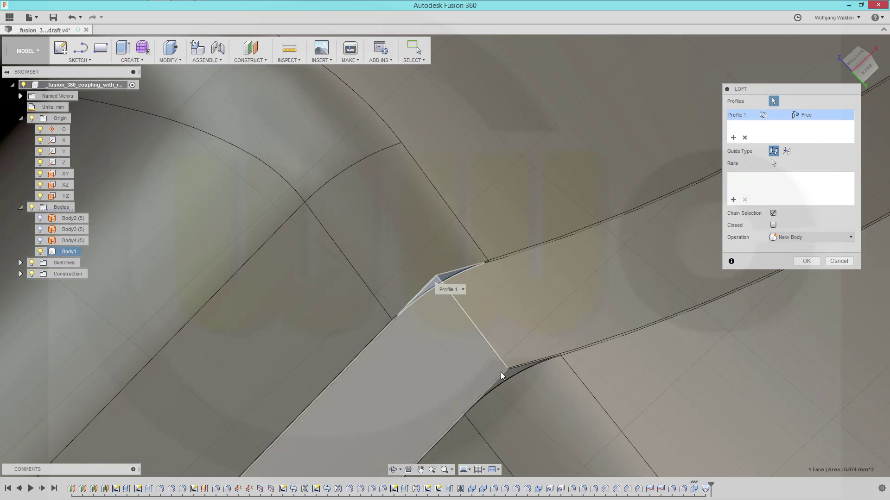
left_click(512, 371)
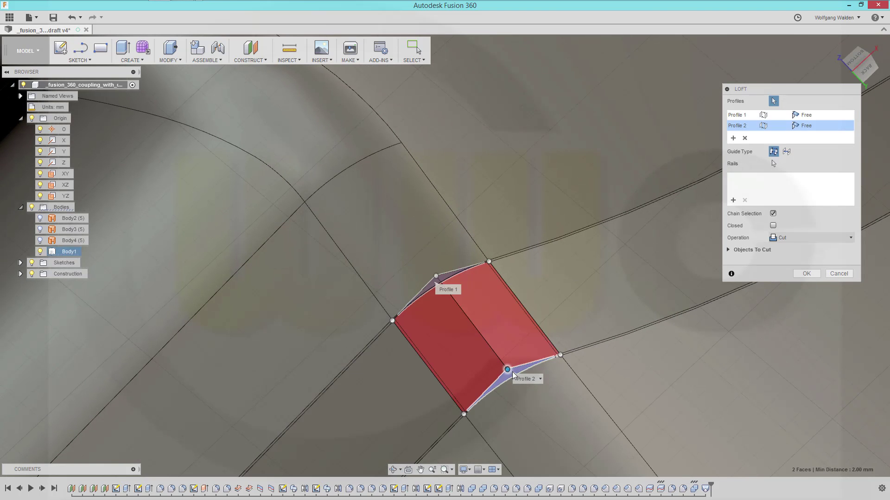
left_click(848, 237)
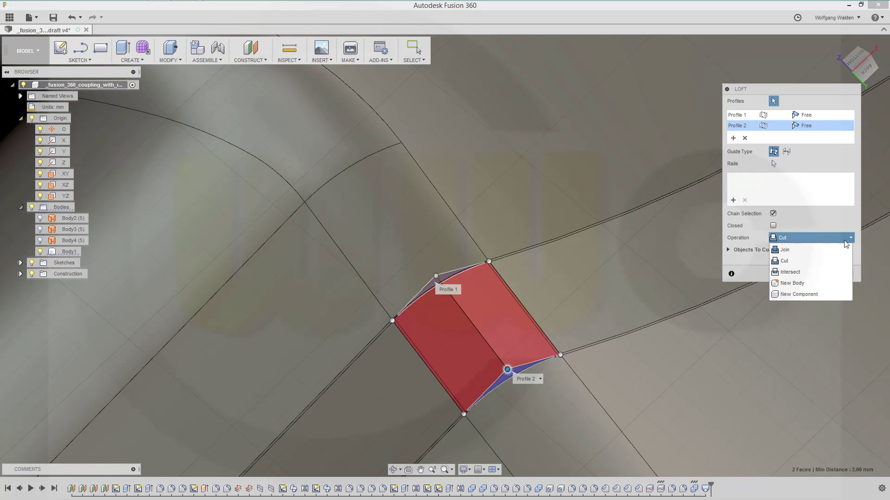
left_click(795, 250)
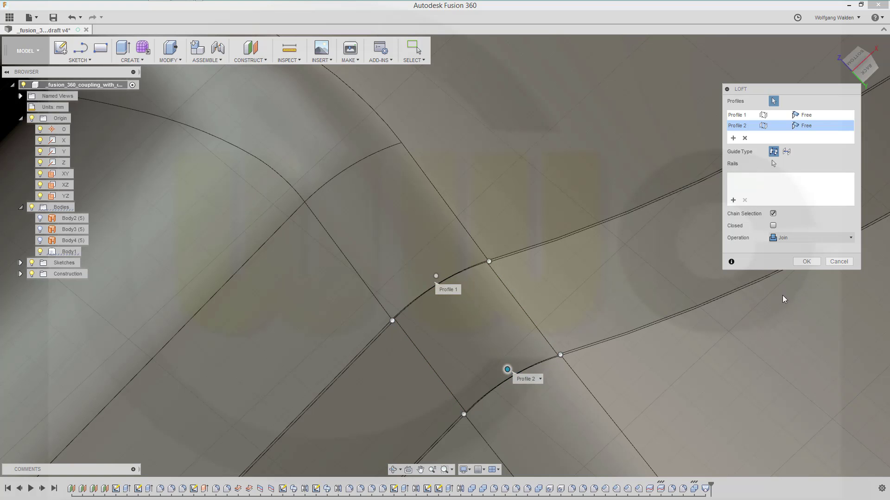
left_click(806, 262)
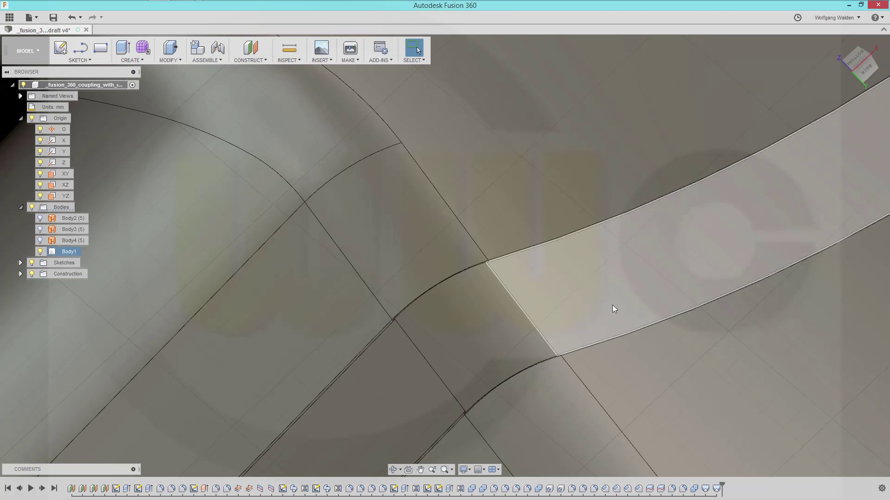
scroll(576, 343, "up", 3)
scroll(512, 333, "down", 6)
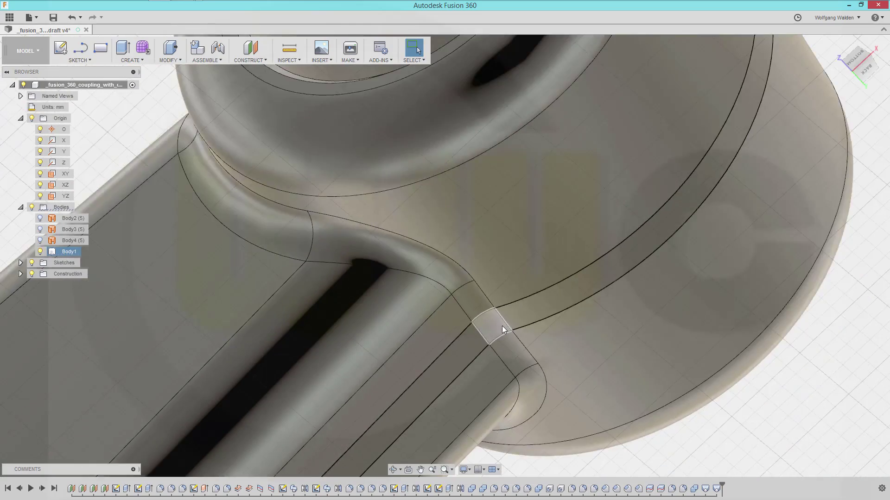
left_click(710, 395)
middle_click_drag(470, 336, 587, 360, "shift")
scroll(587, 359, "down", 5)
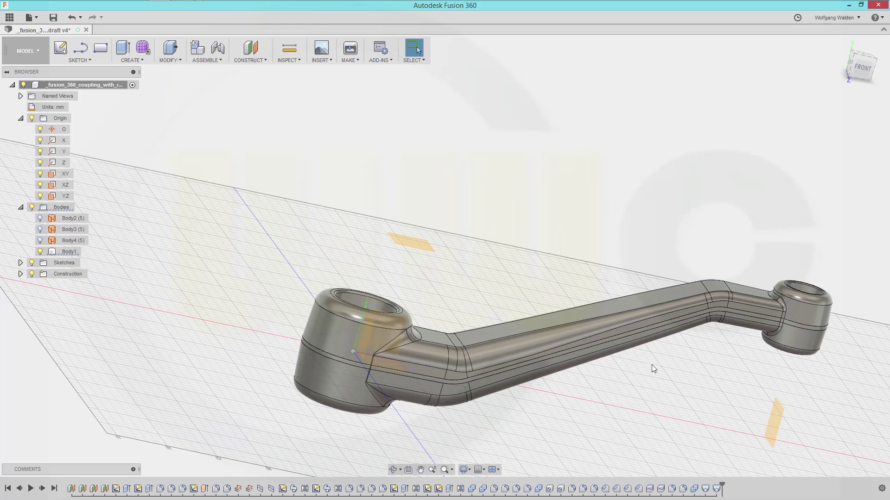
middle_click_drag(657, 375, 641, 398, "shift")
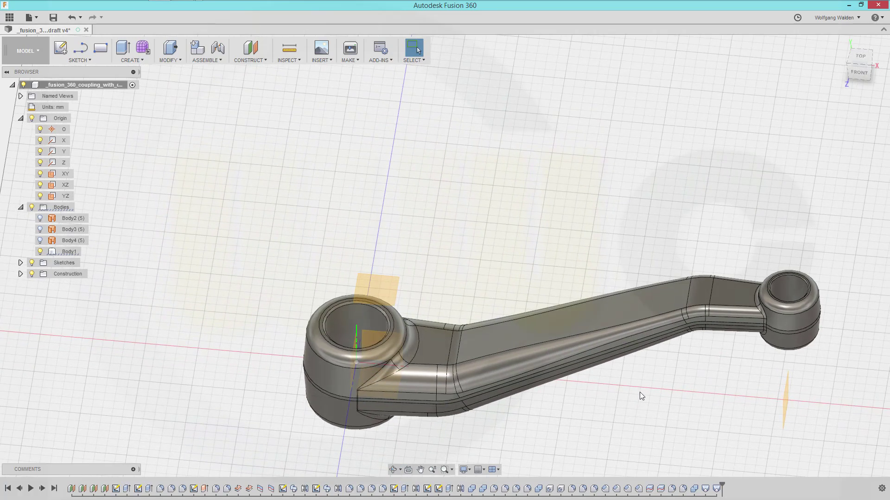